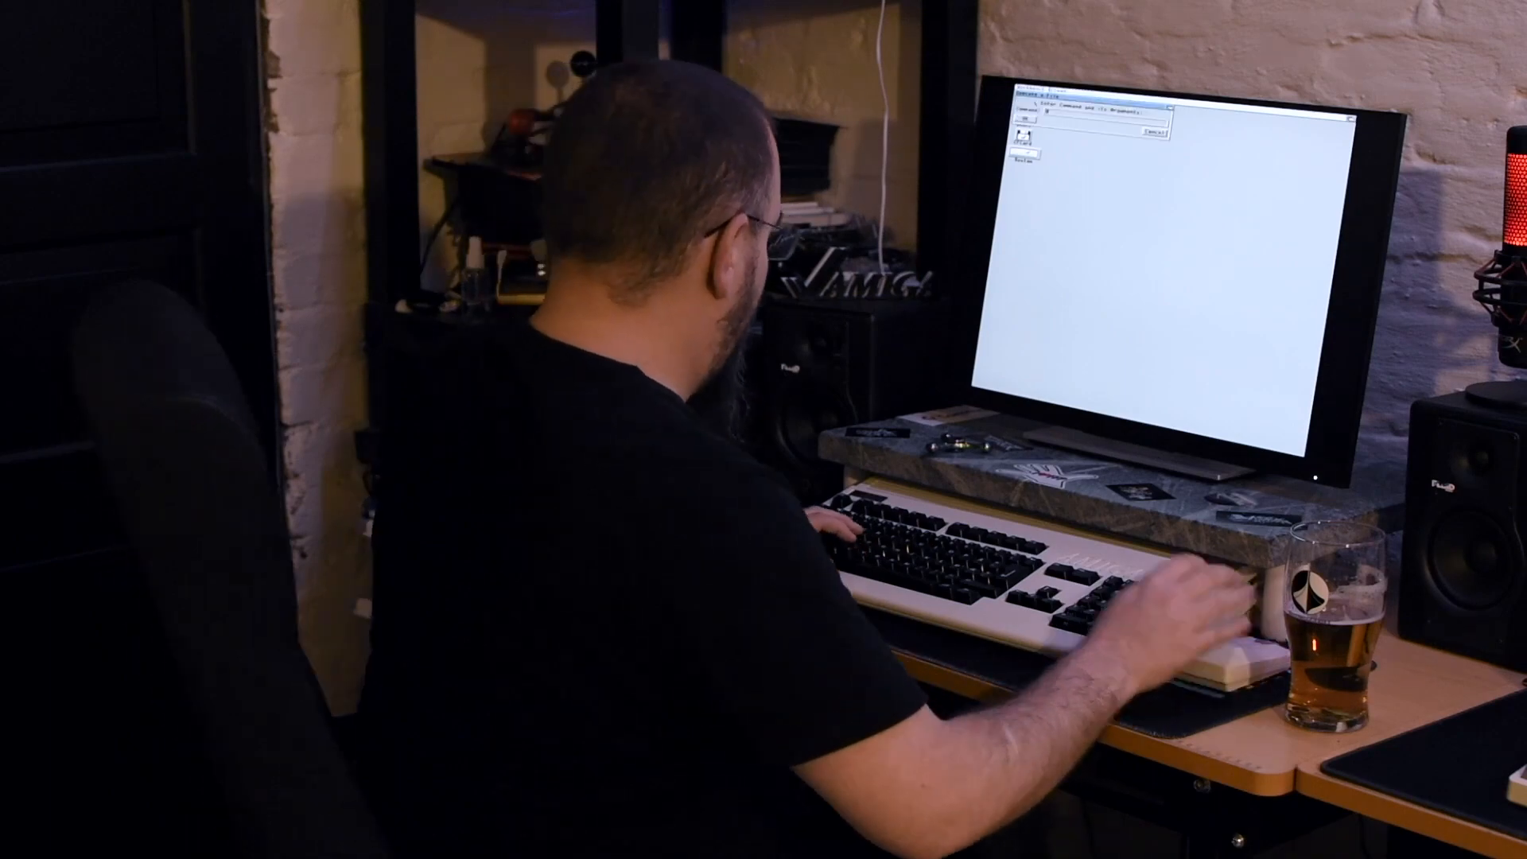
text(newshell)
In a new shell, cd cf0:download, list it and extract newicons46.lha to ram: with lha.
key(Return)
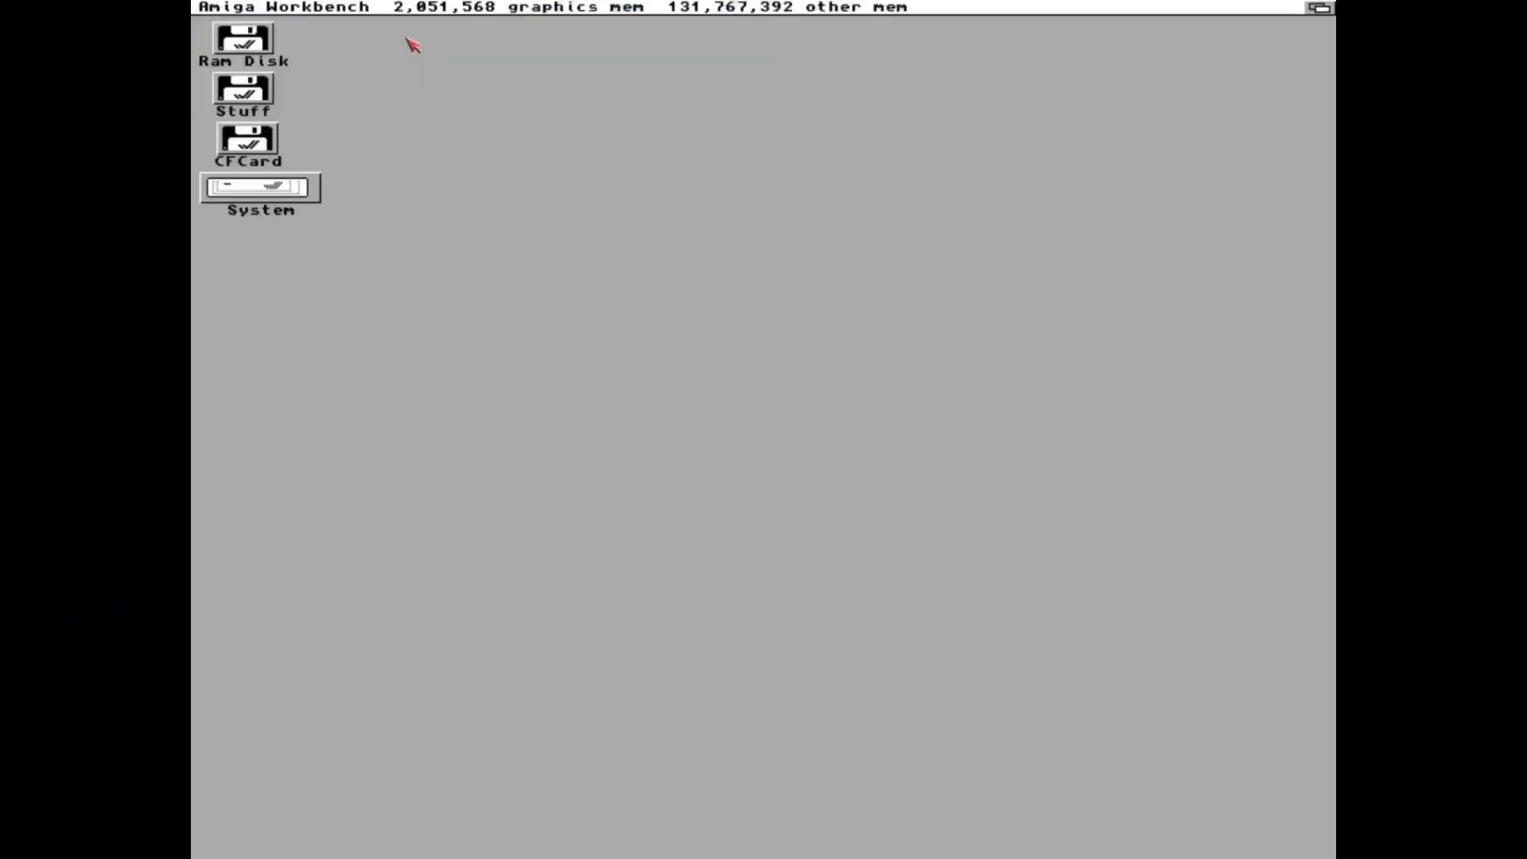
drag(444, 8, 444, 579)
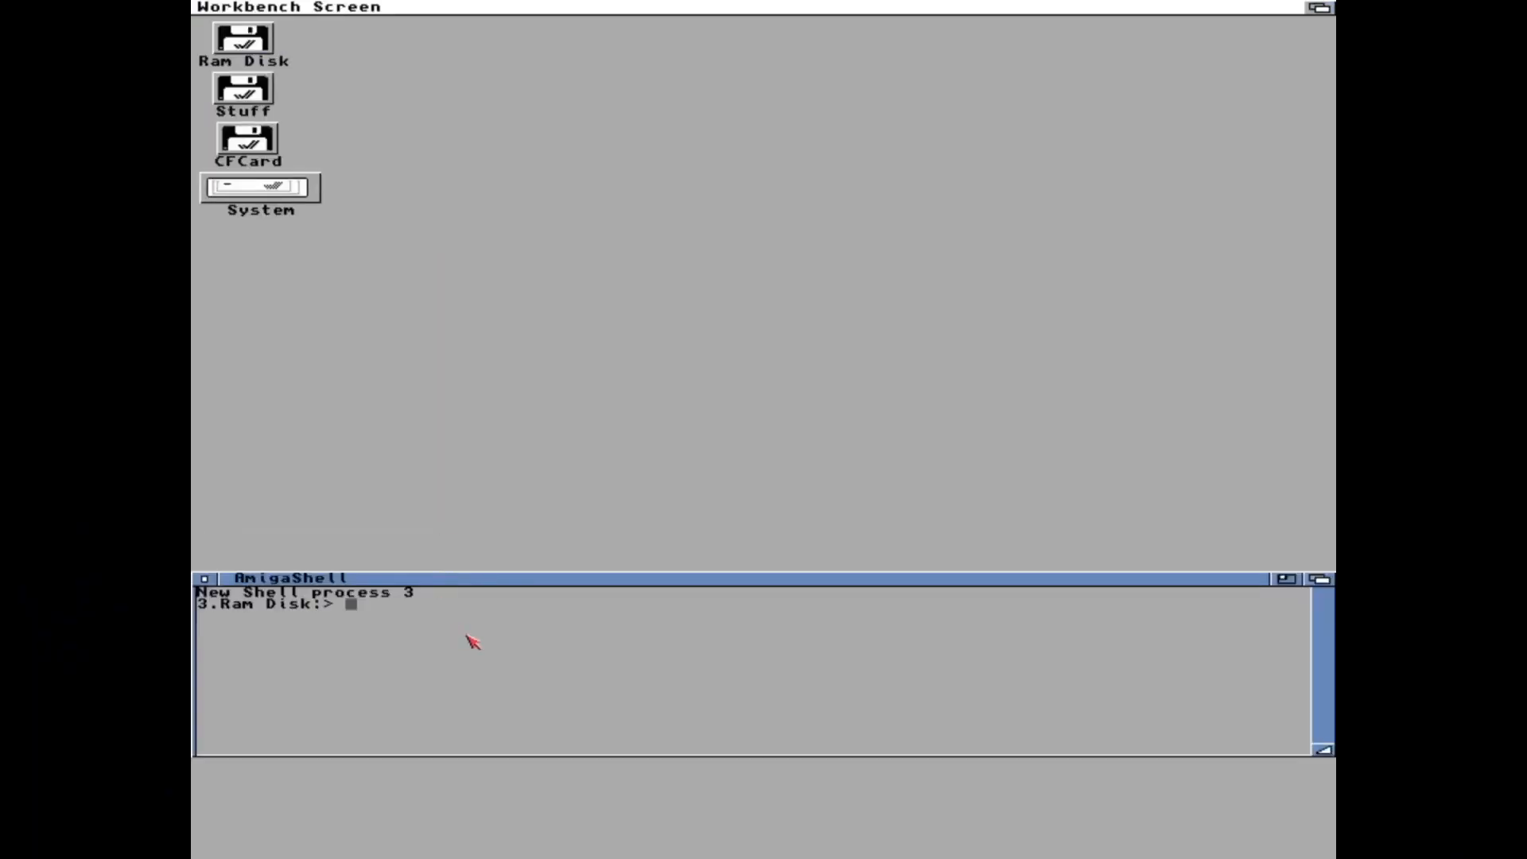
text(cf0:)
text(download)
key(Return)
text(dir)
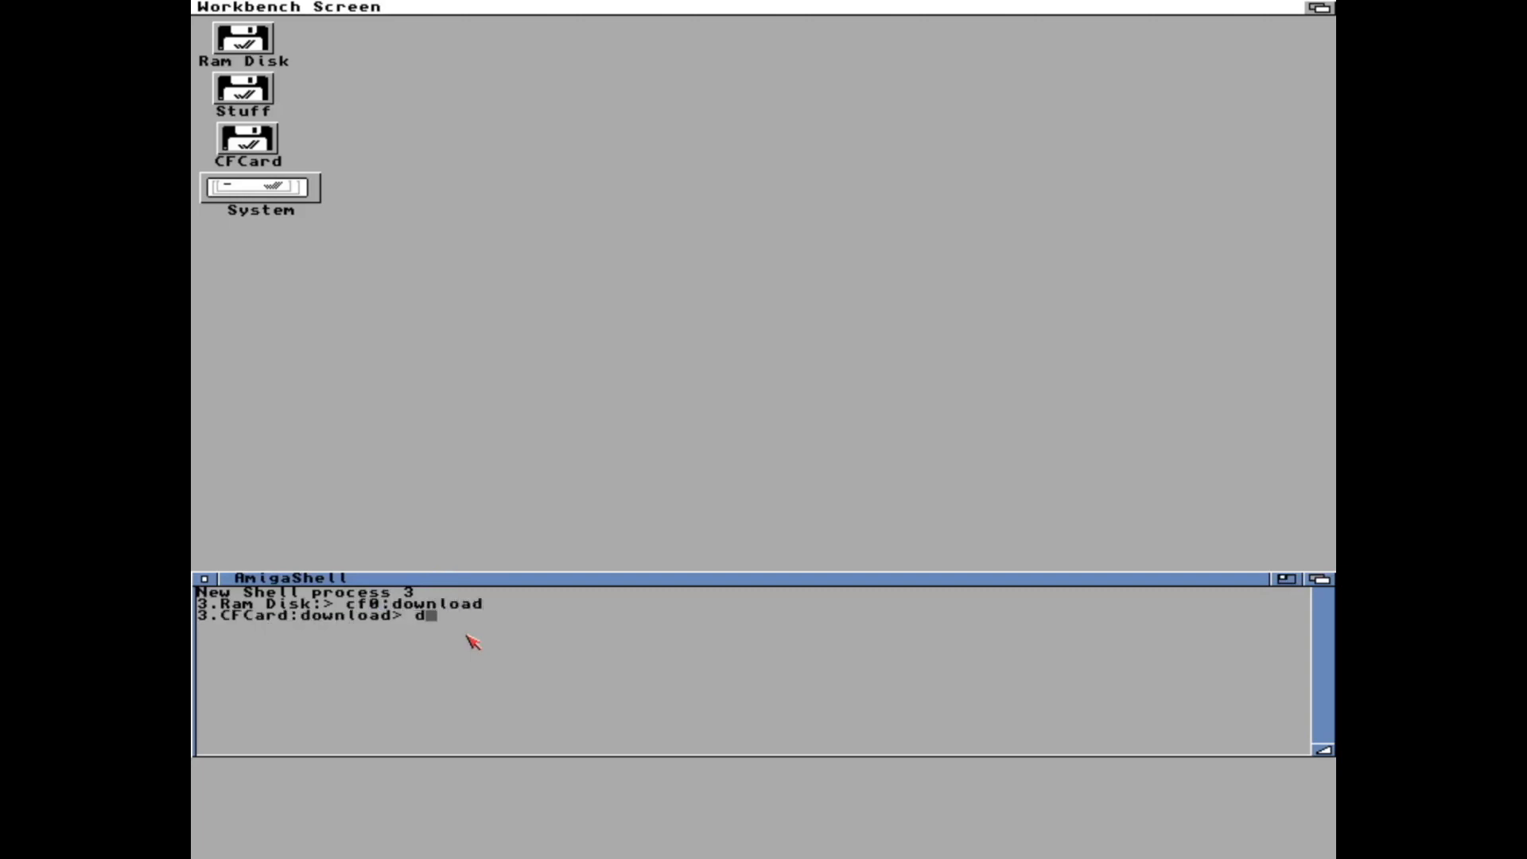
key(Return)
text(lha xd)
key(BackSpace)
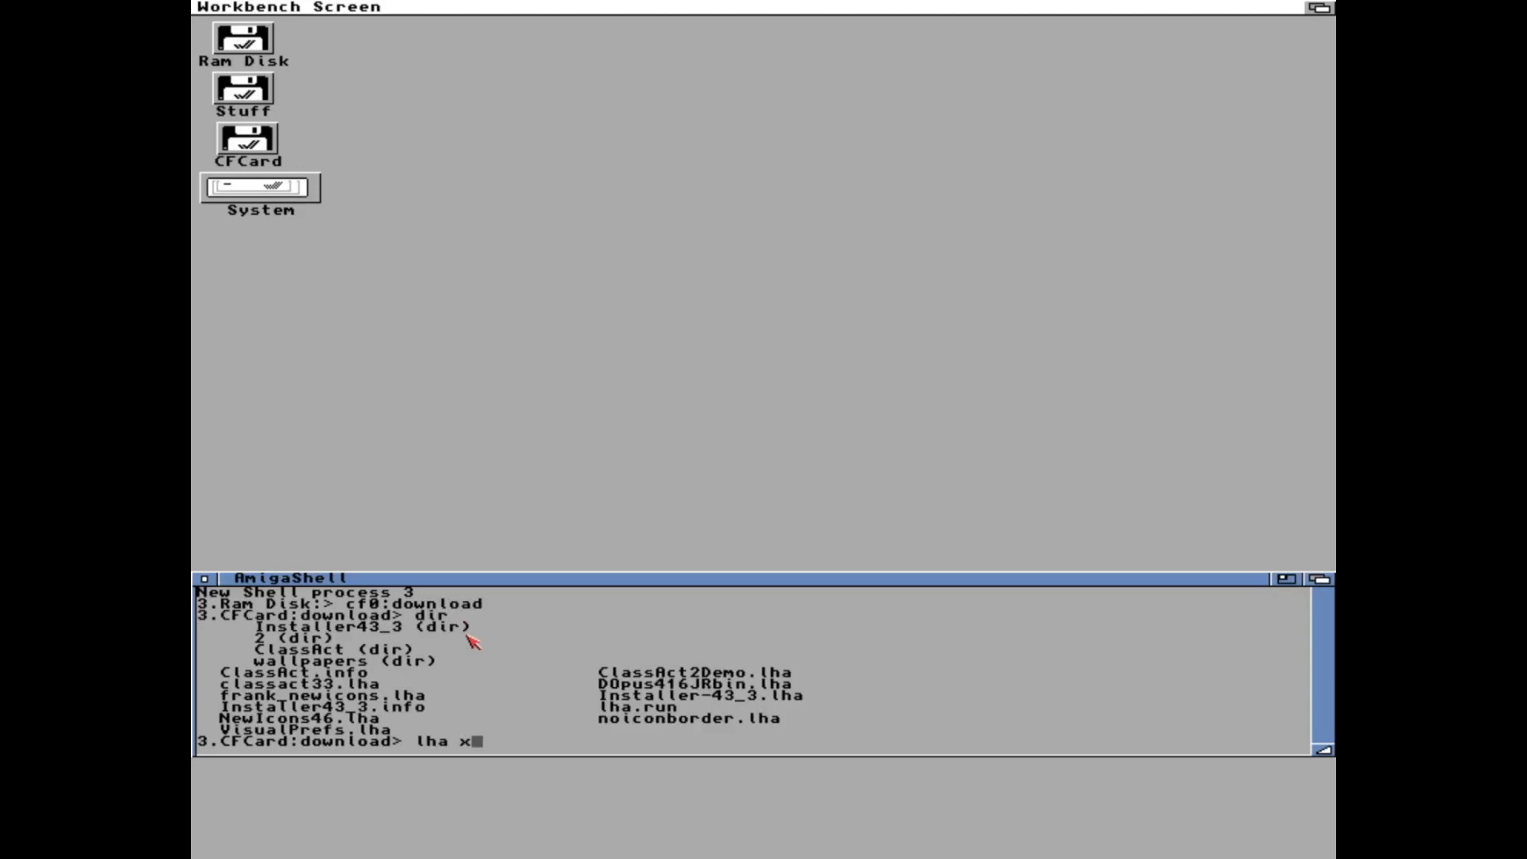
text(new)
text(icons4)
text(6.lha ra)
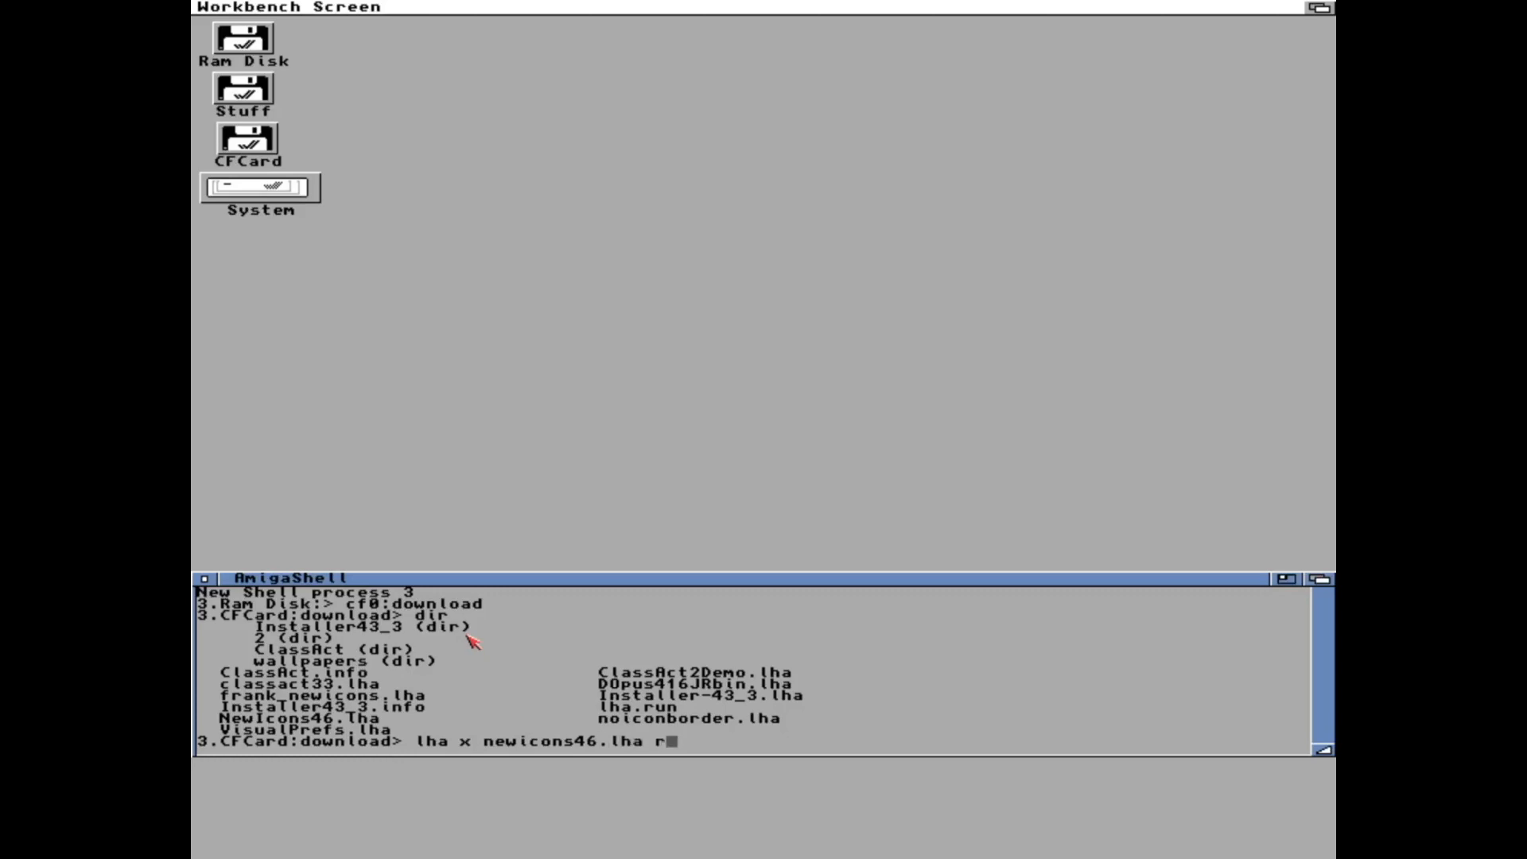
text(m:)
key(Return)
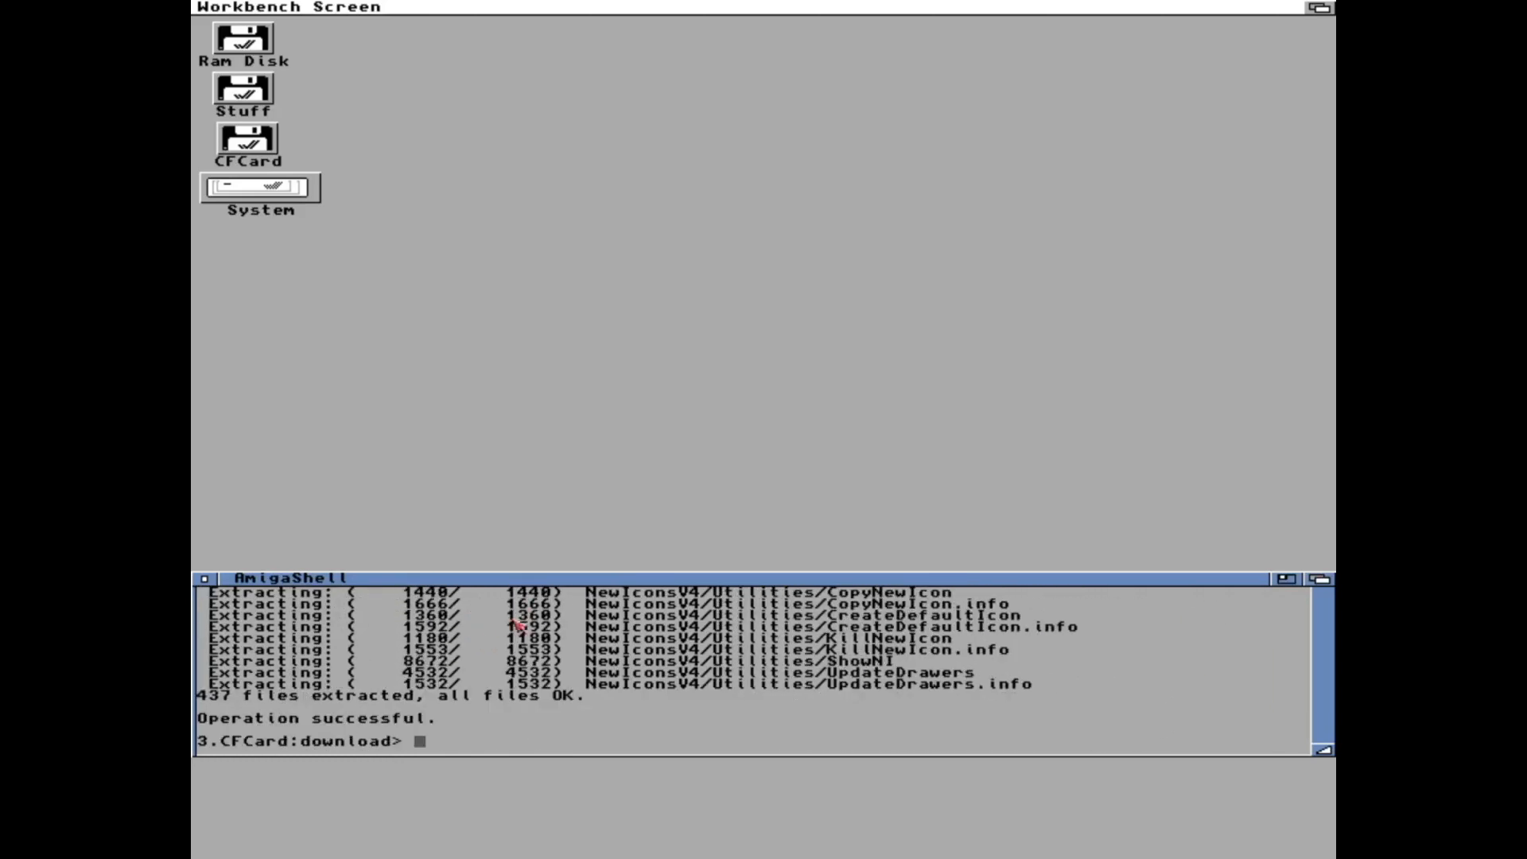
Launch Install_NewIcons from Ram Disk > NewIconsV4 > Install.
click(501, 528)
double_click(248, 45)
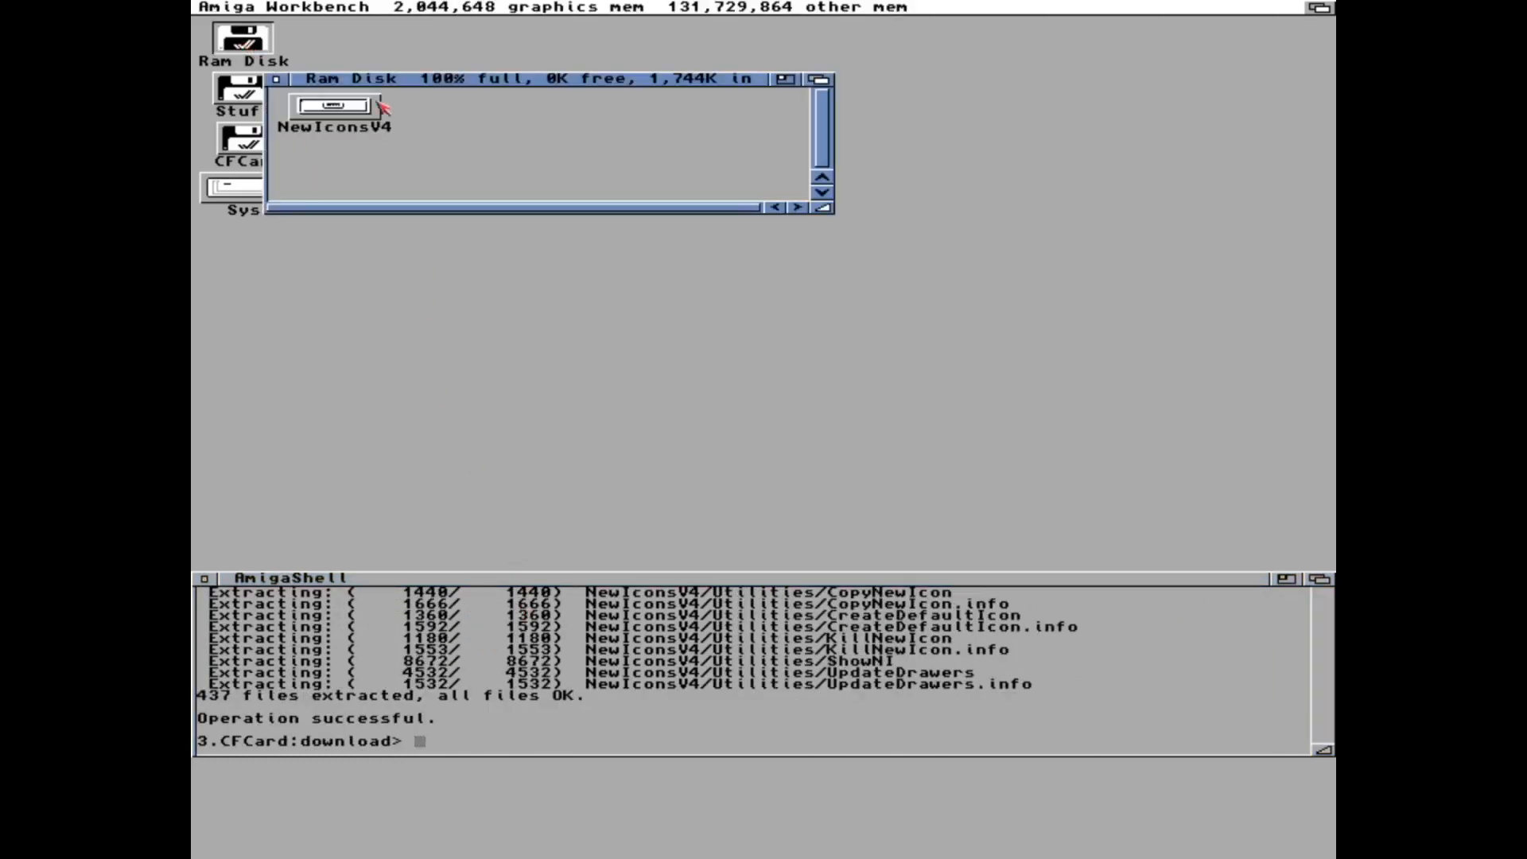
double_click(346, 110)
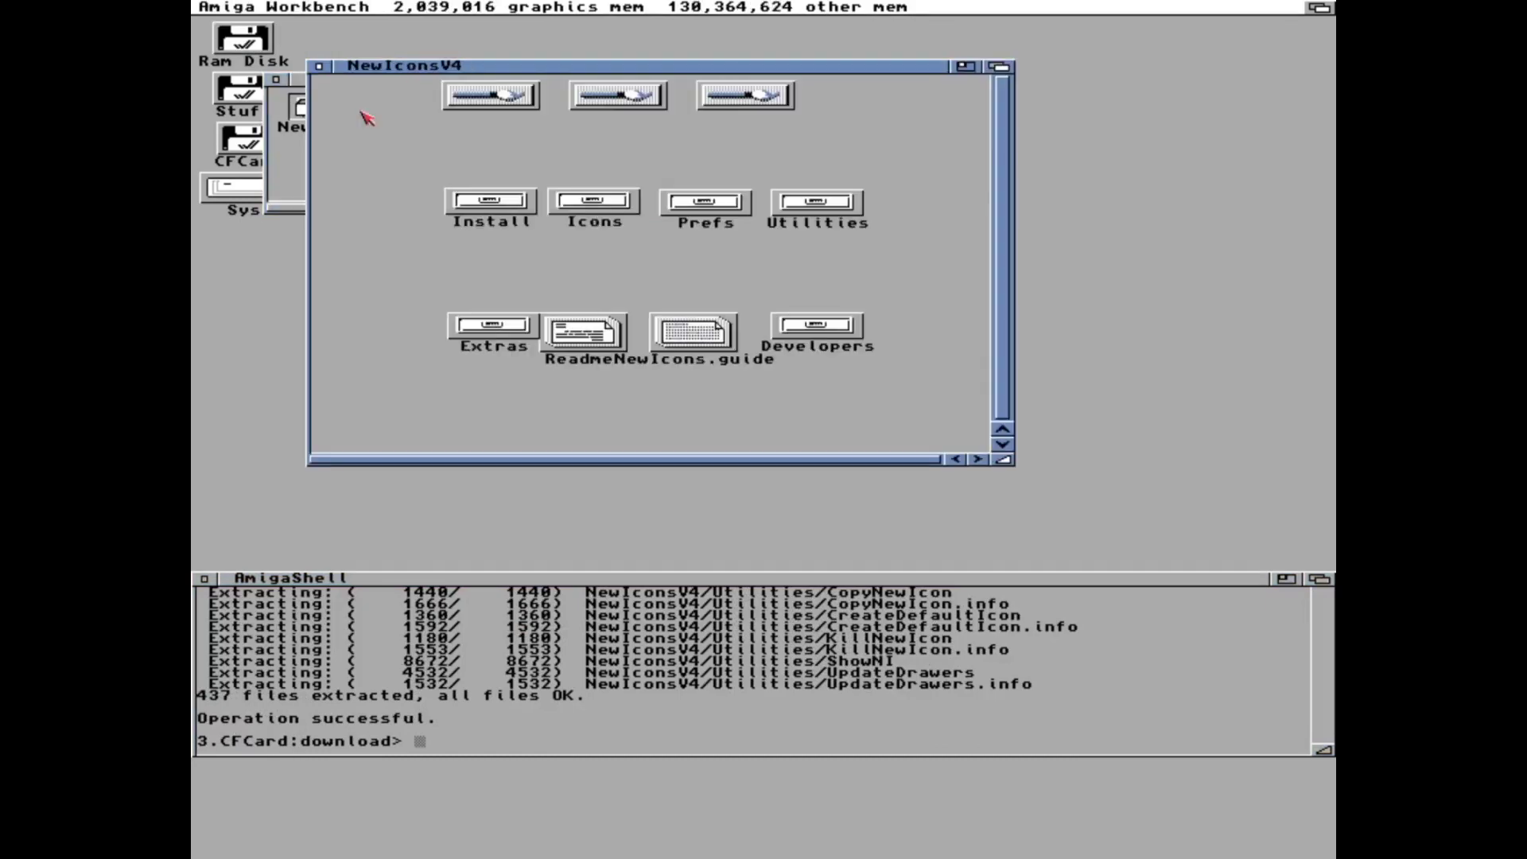
double_click(520, 206)
double_click(573, 120)
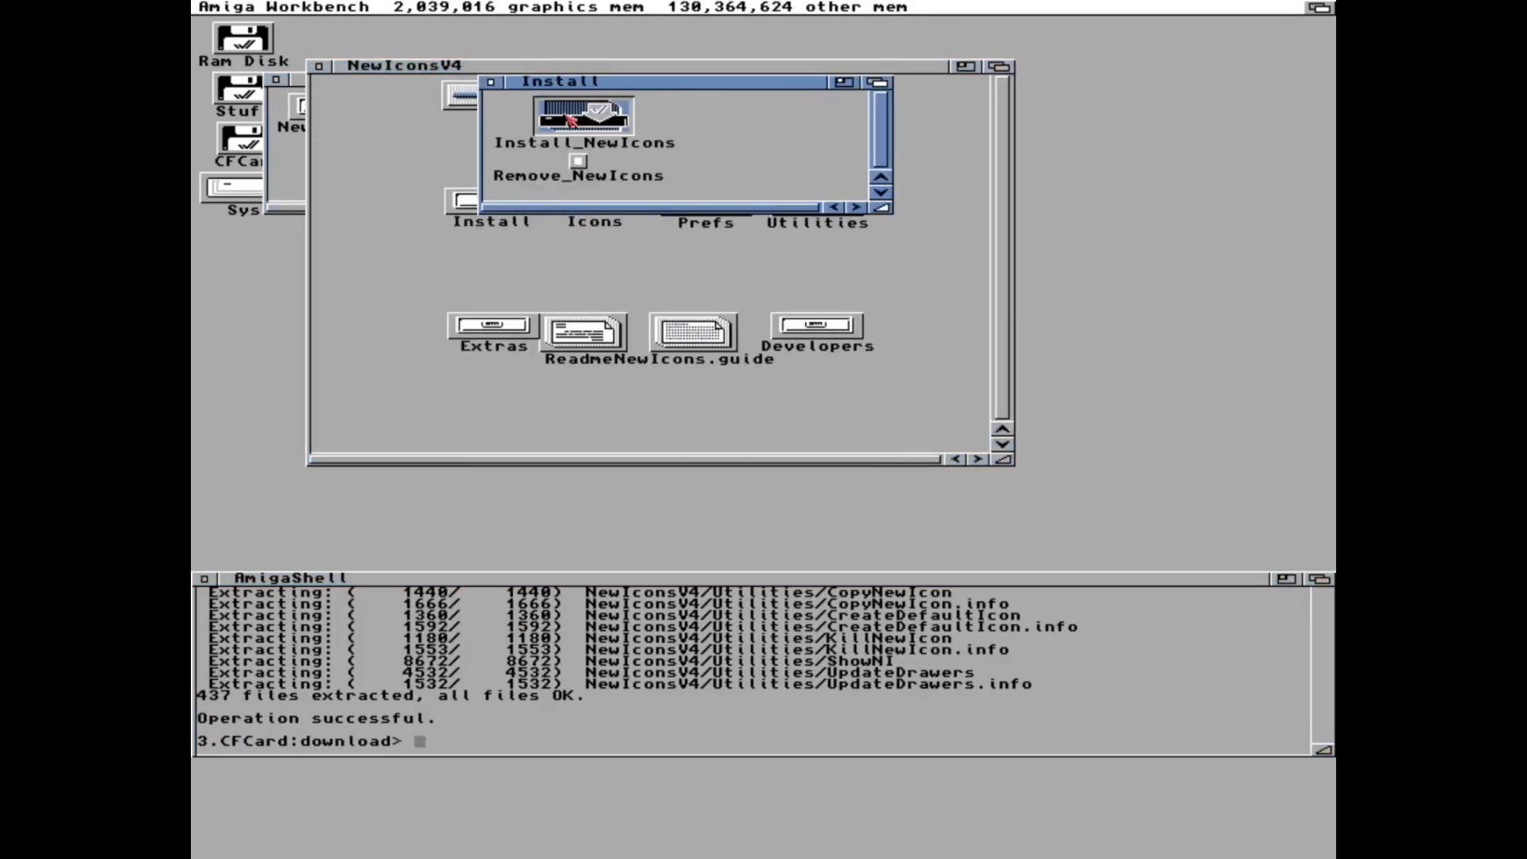
Proceed through install mode, parts and library pages, accepting Sys:Utilities for utilities.
click(659, 537)
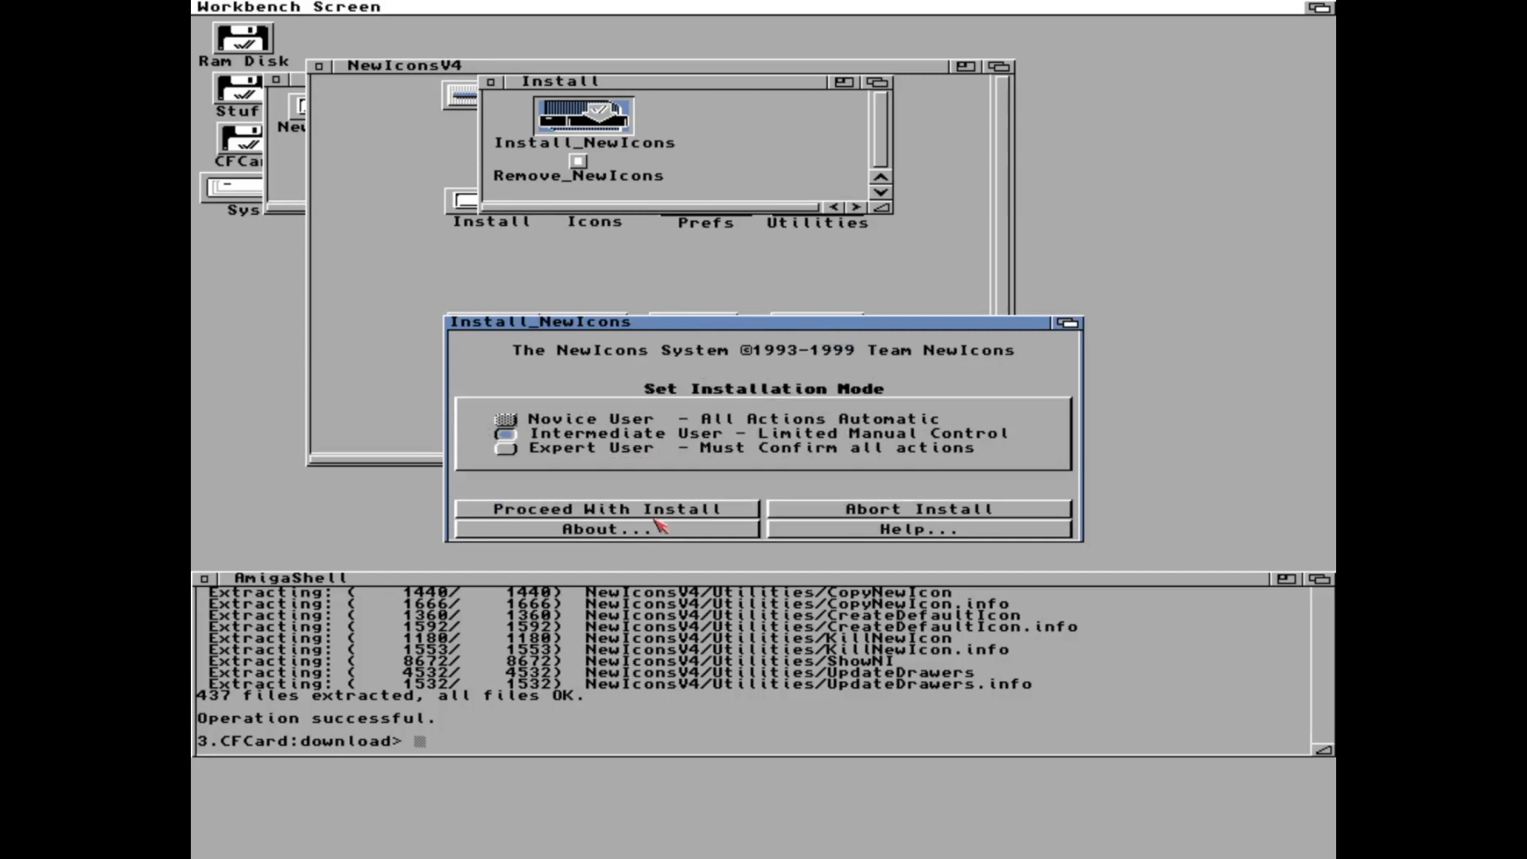
click(667, 514)
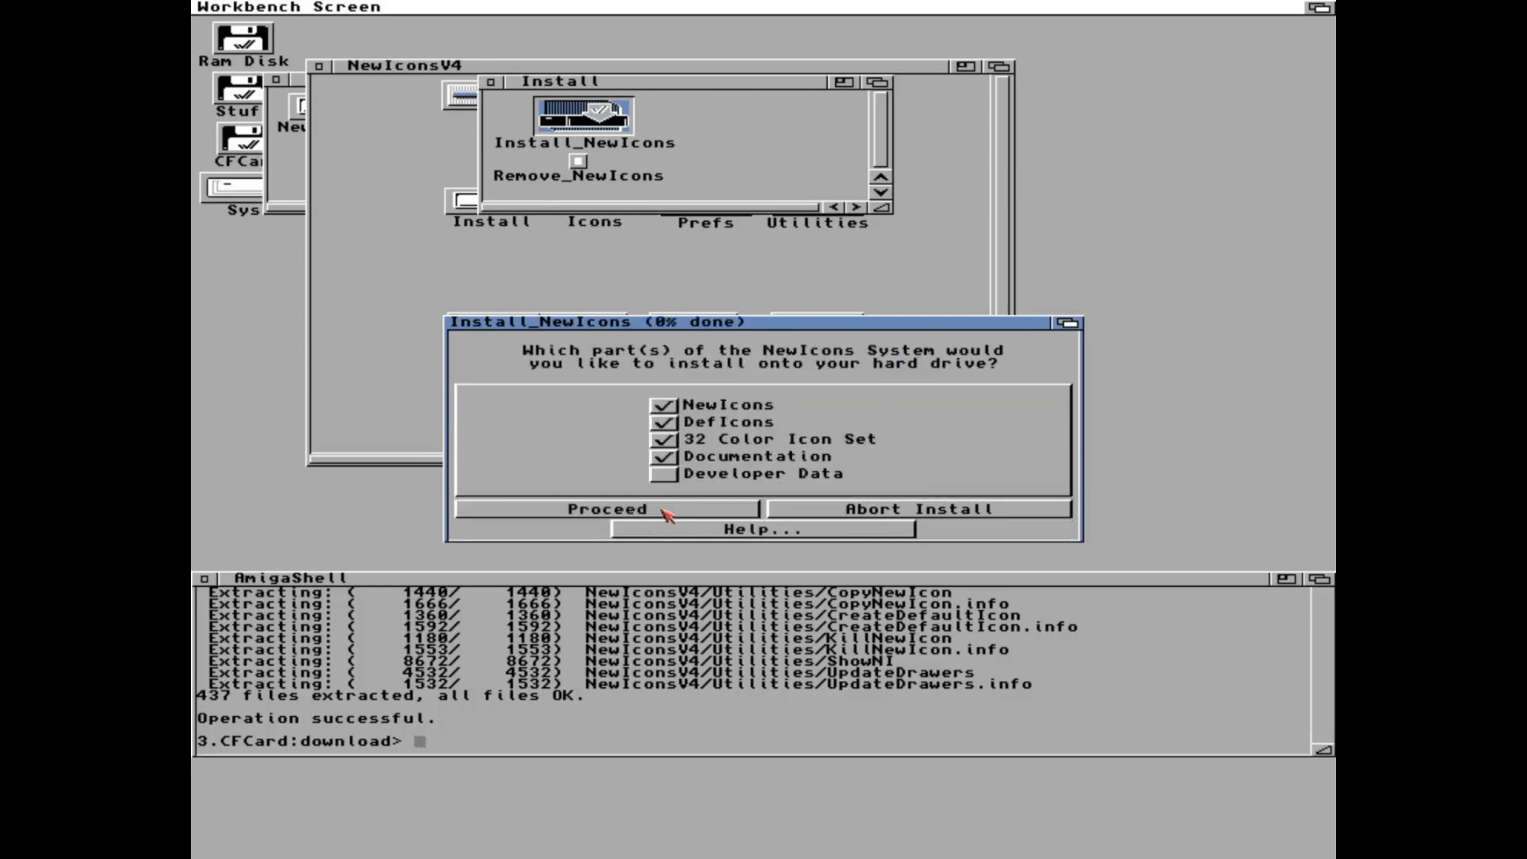
click(666, 515)
click(666, 514)
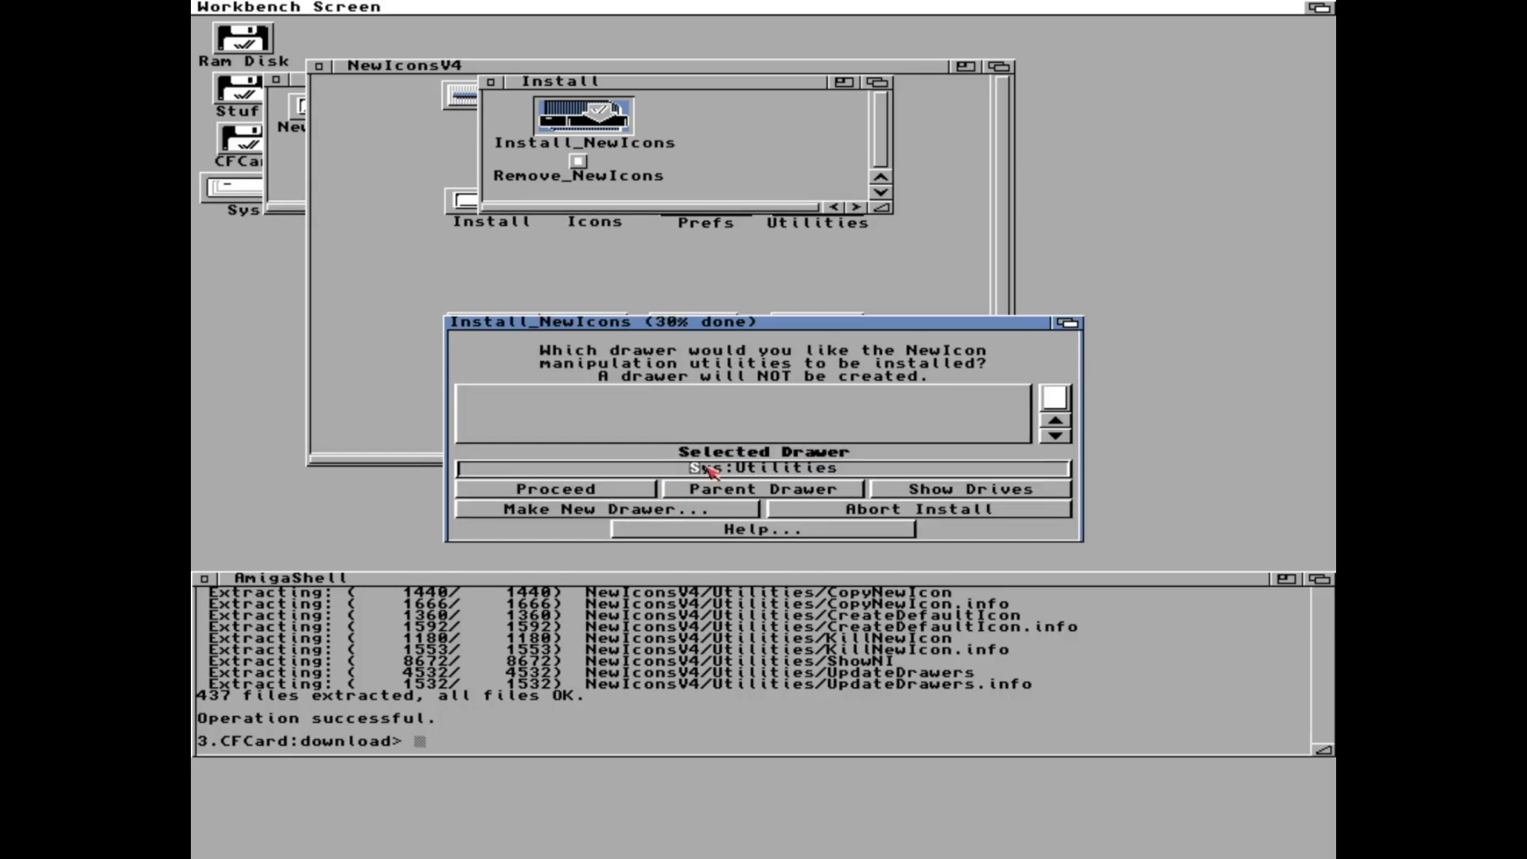
click(650, 489)
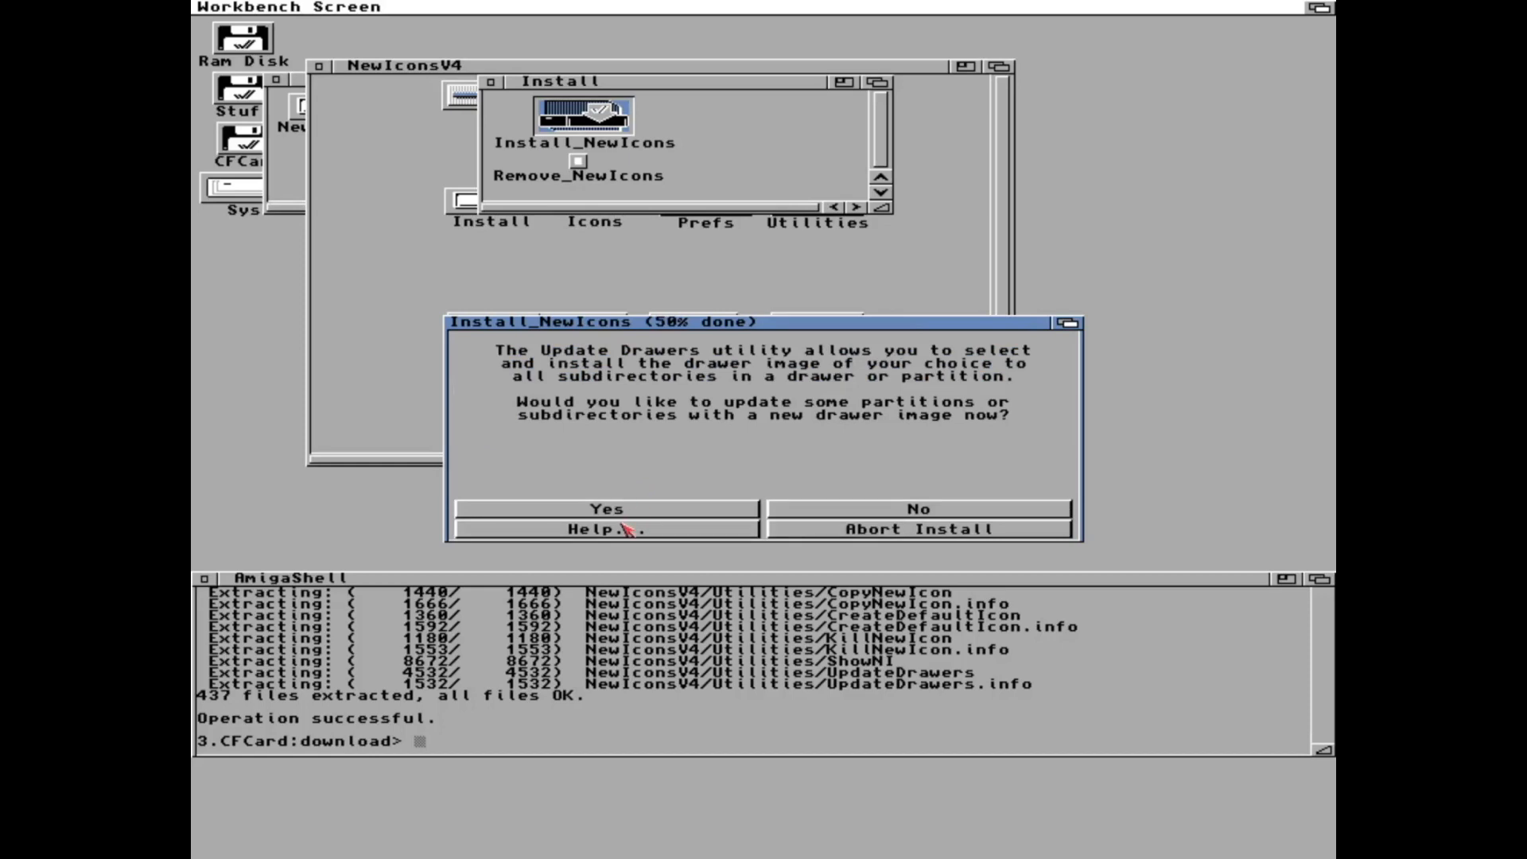
Update drawer images: give System: a new drawer image, then decline further drawers.
click(671, 518)
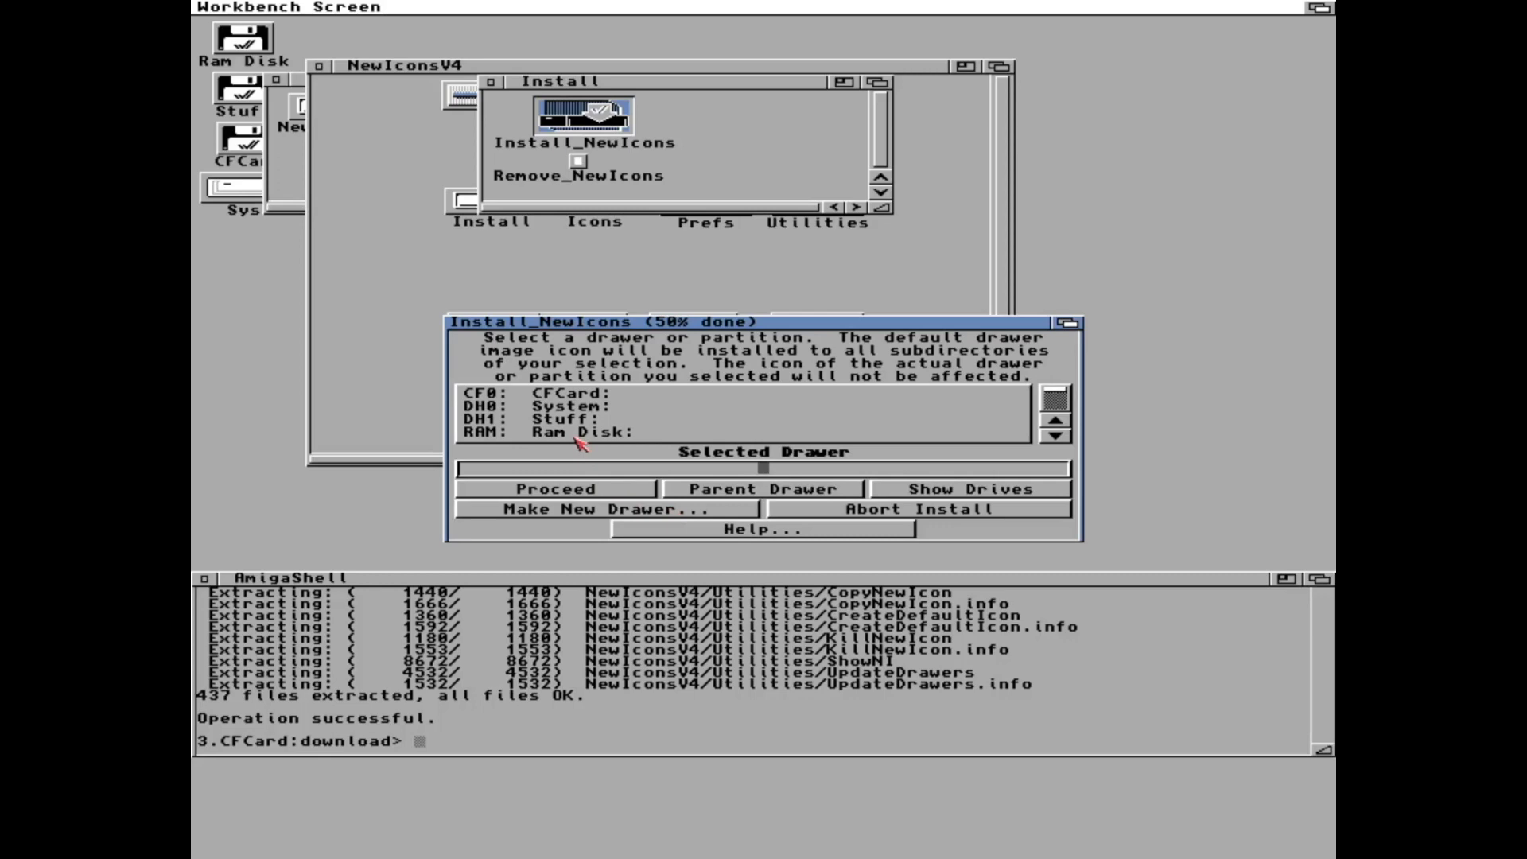
click(596, 407)
click(603, 490)
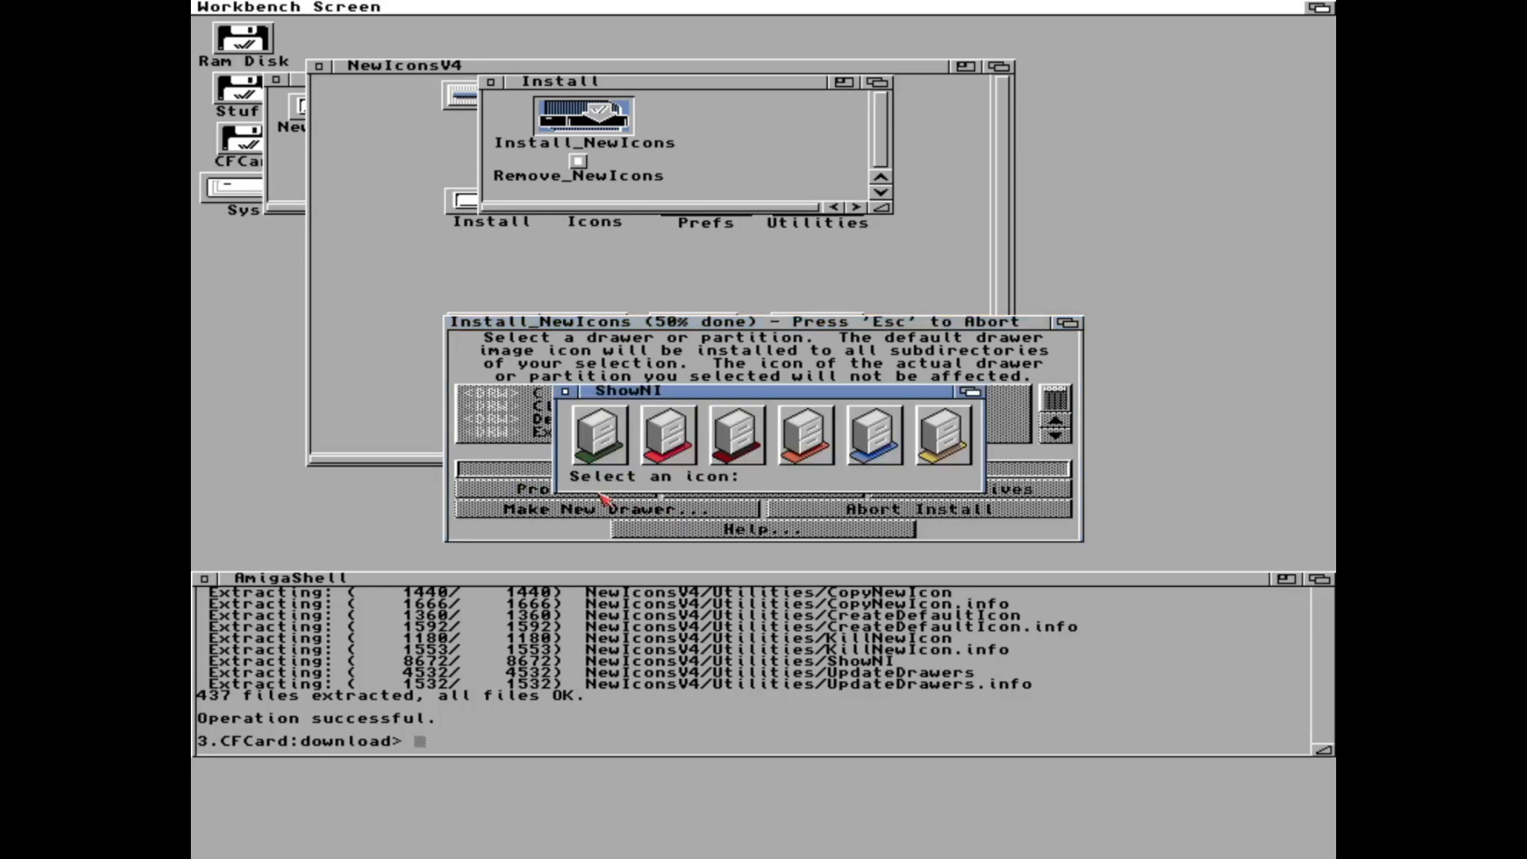
click(668, 444)
click(623, 491)
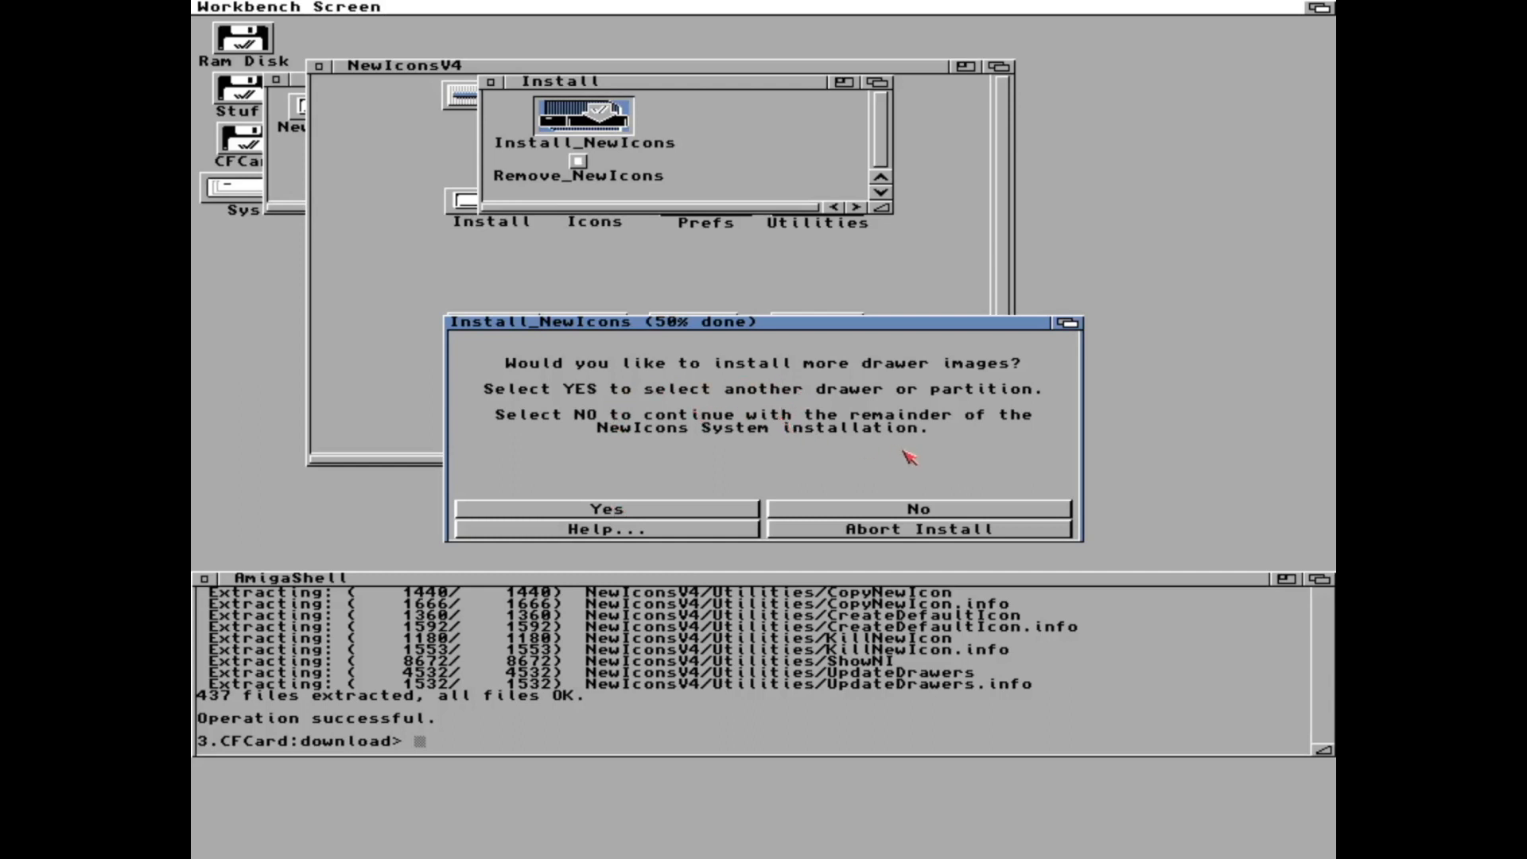
click(862, 510)
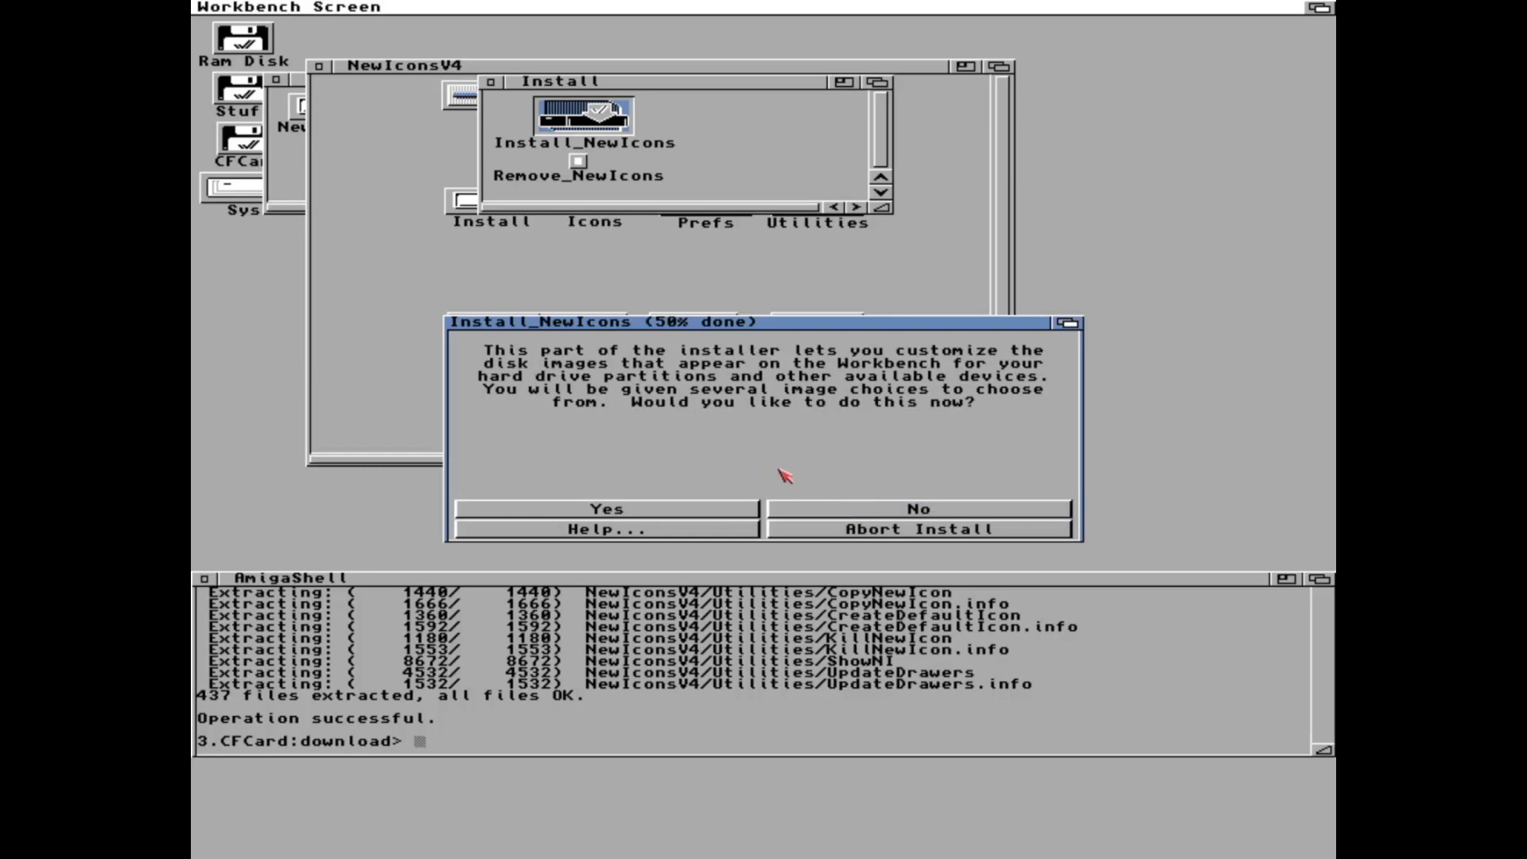
Customise disk images: choose new disk icons for SYS: and Stuff:.
click(722, 513)
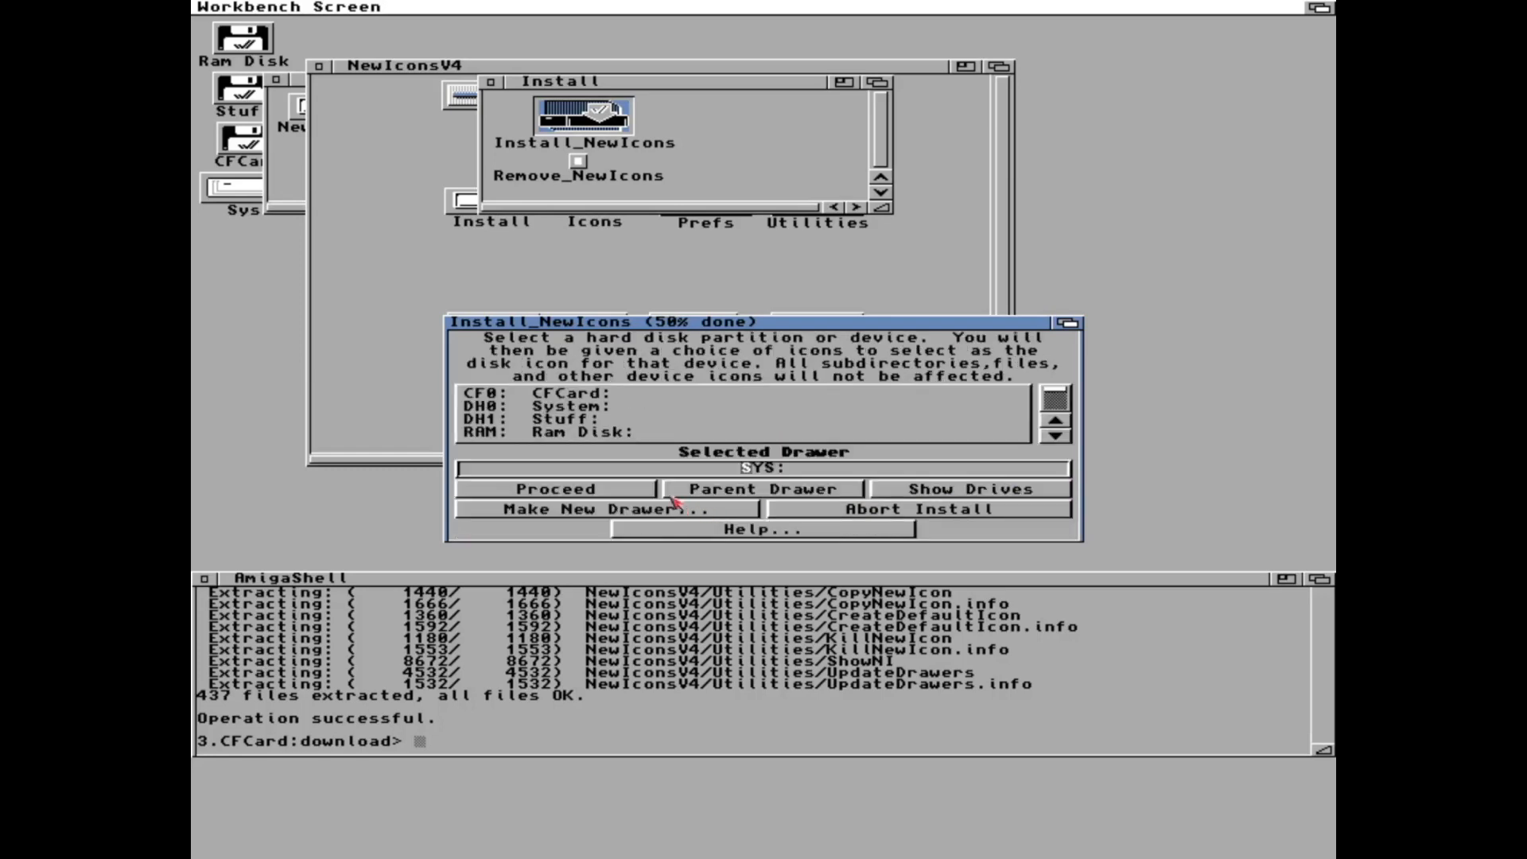
click(587, 489)
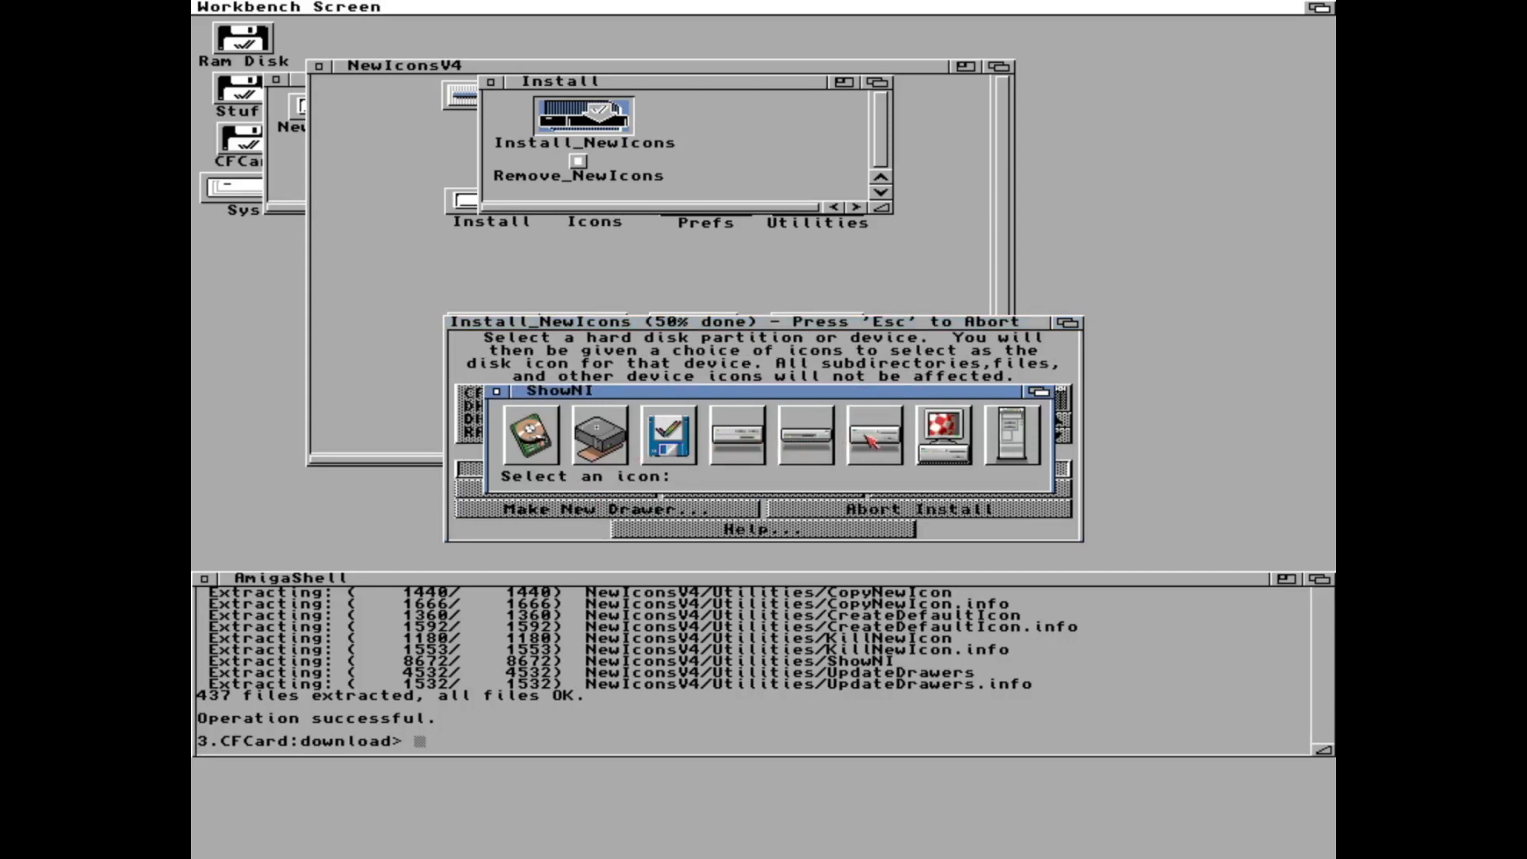
click(945, 432)
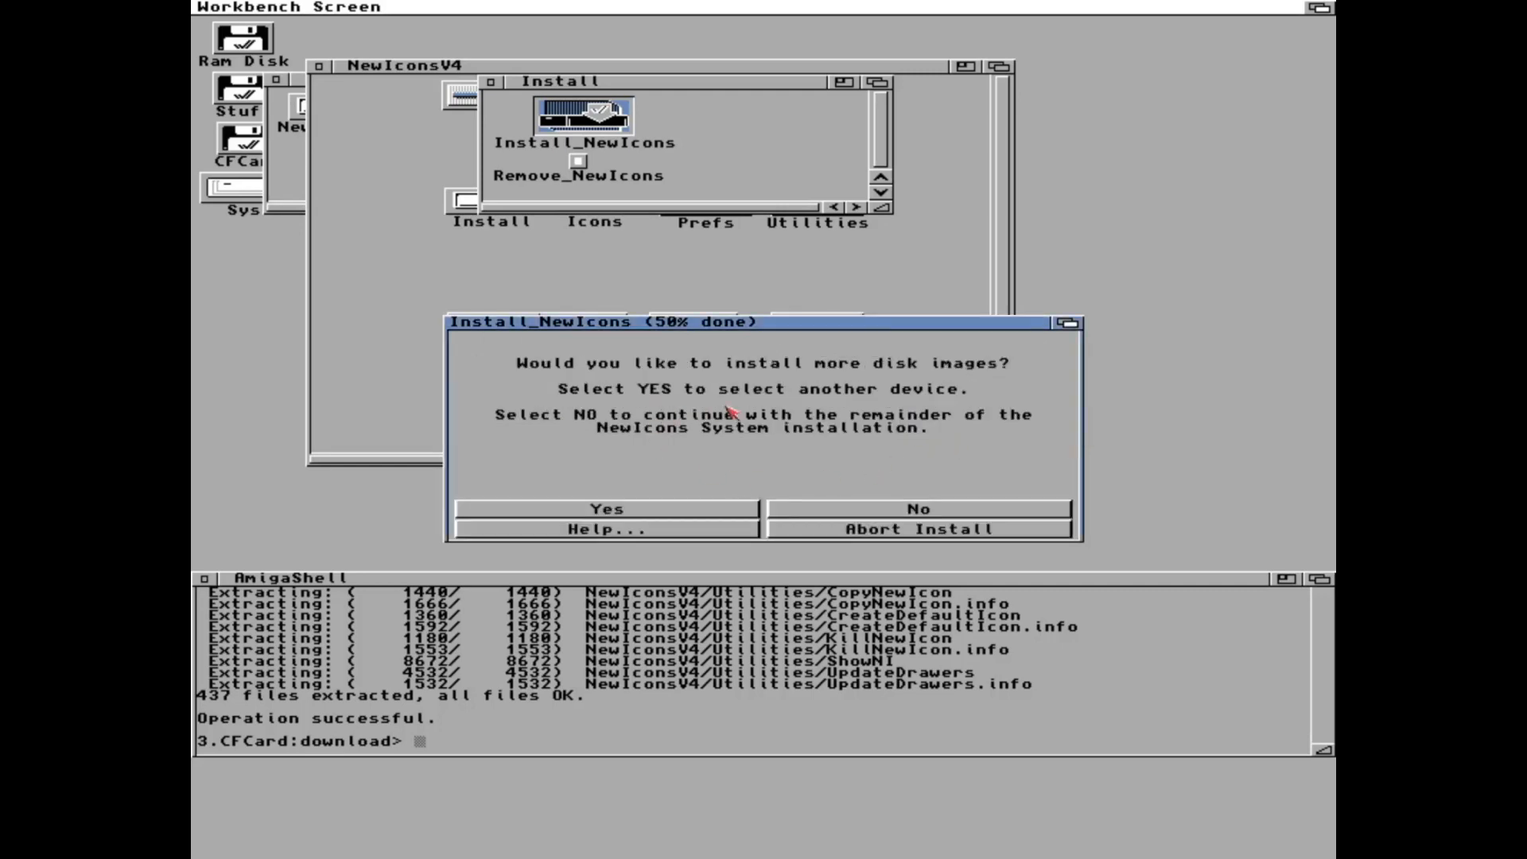
click(736, 513)
click(593, 431)
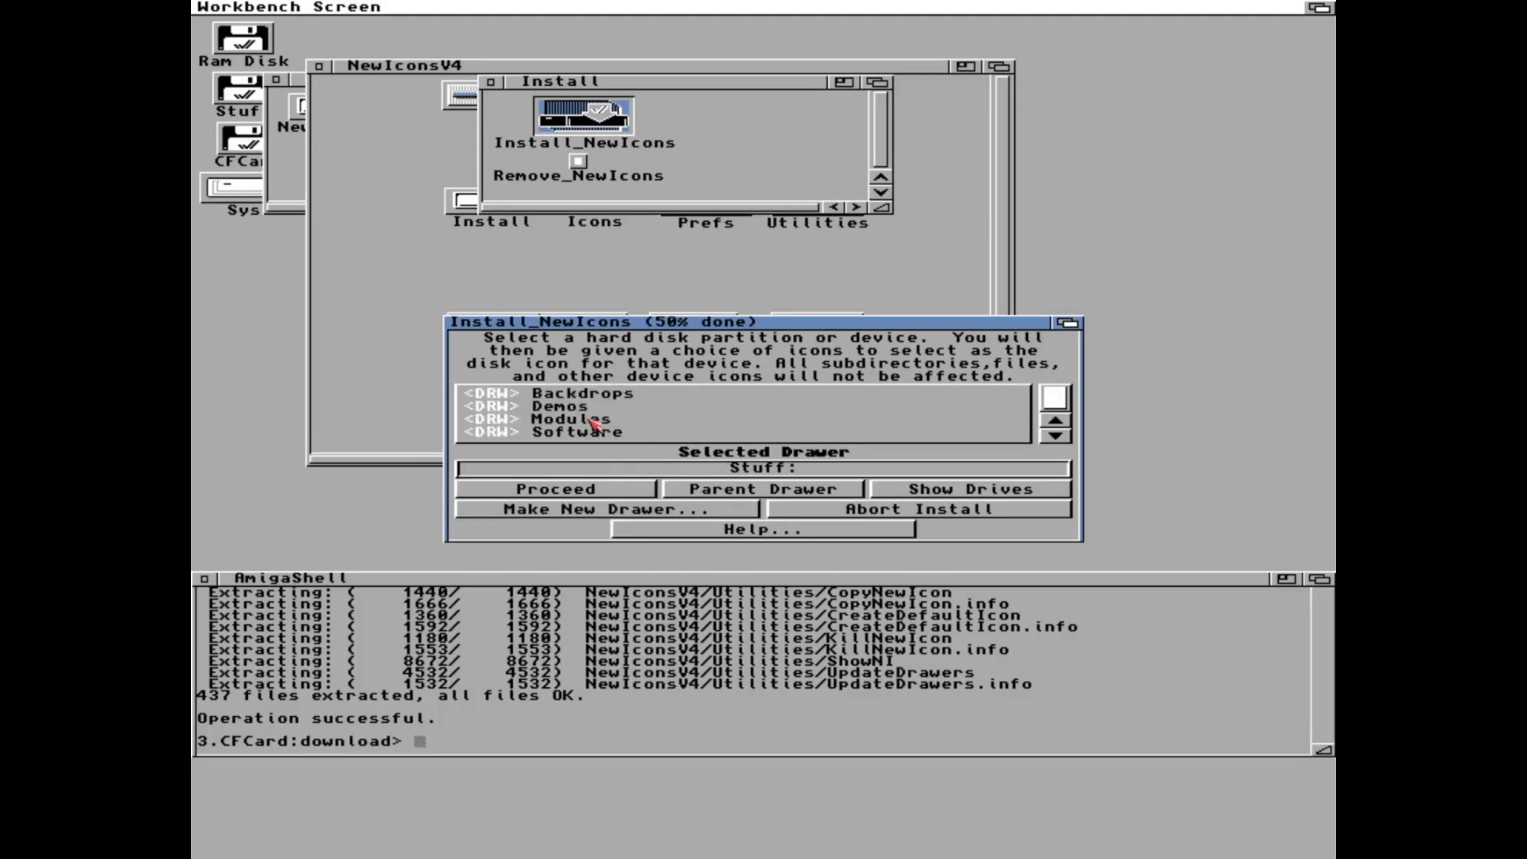
click(628, 492)
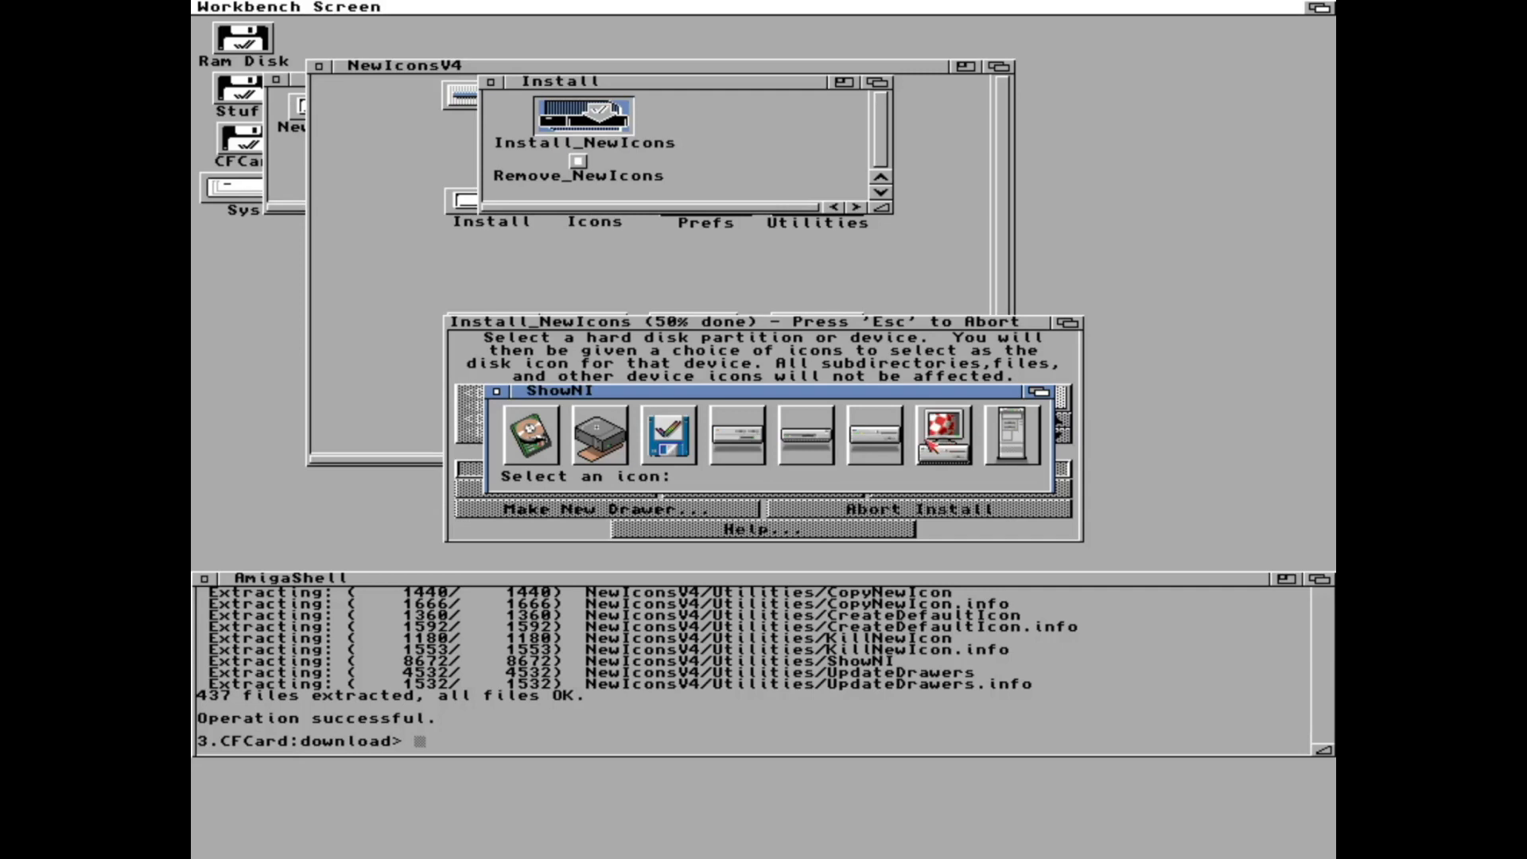
click(881, 447)
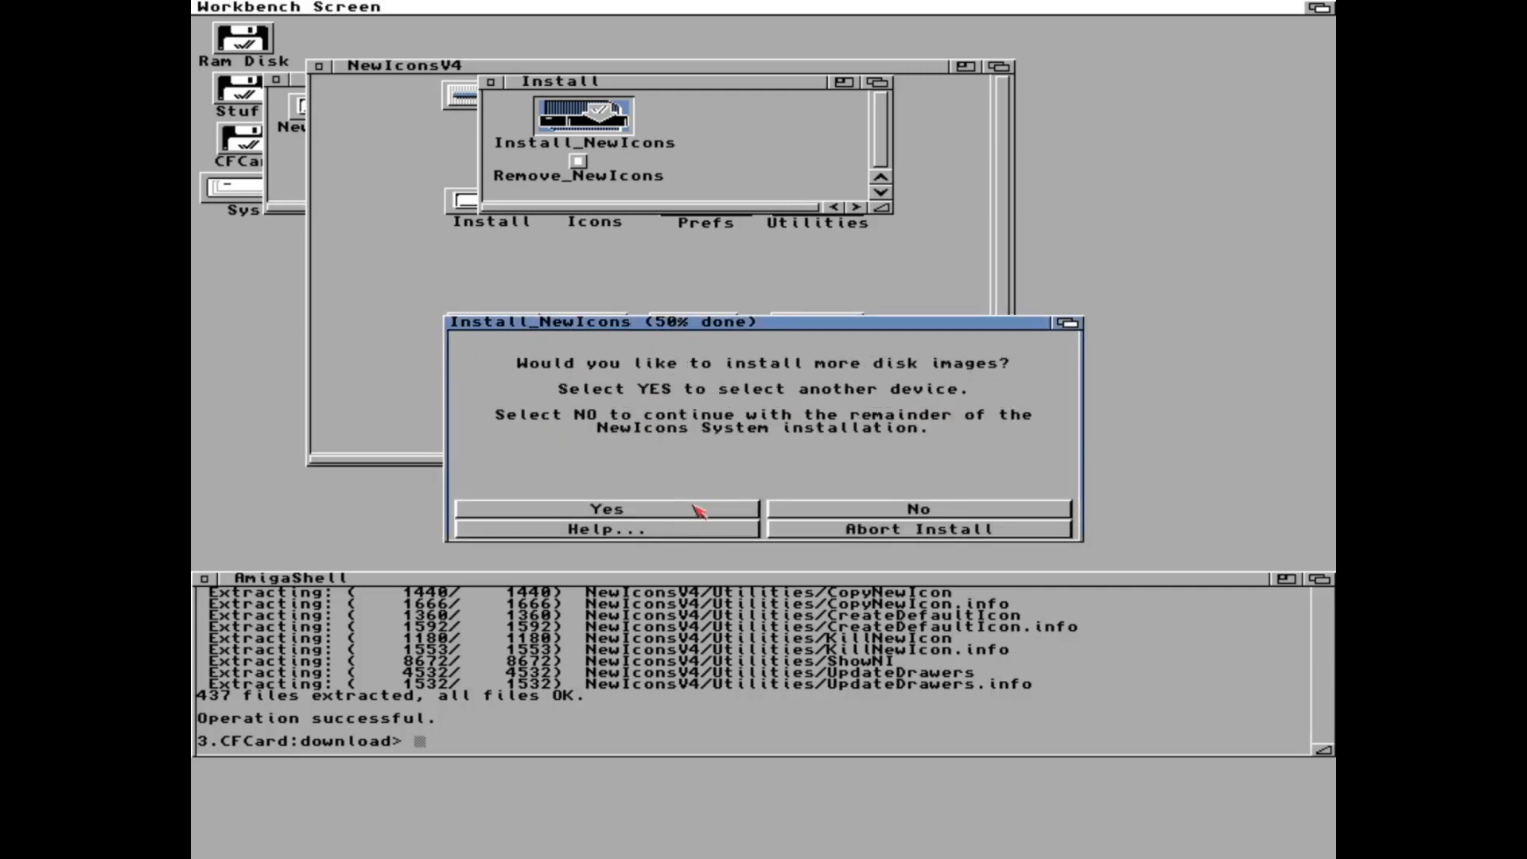
Choose a disk icon for CFCard:, then decline further disk images.
click(699, 512)
click(592, 394)
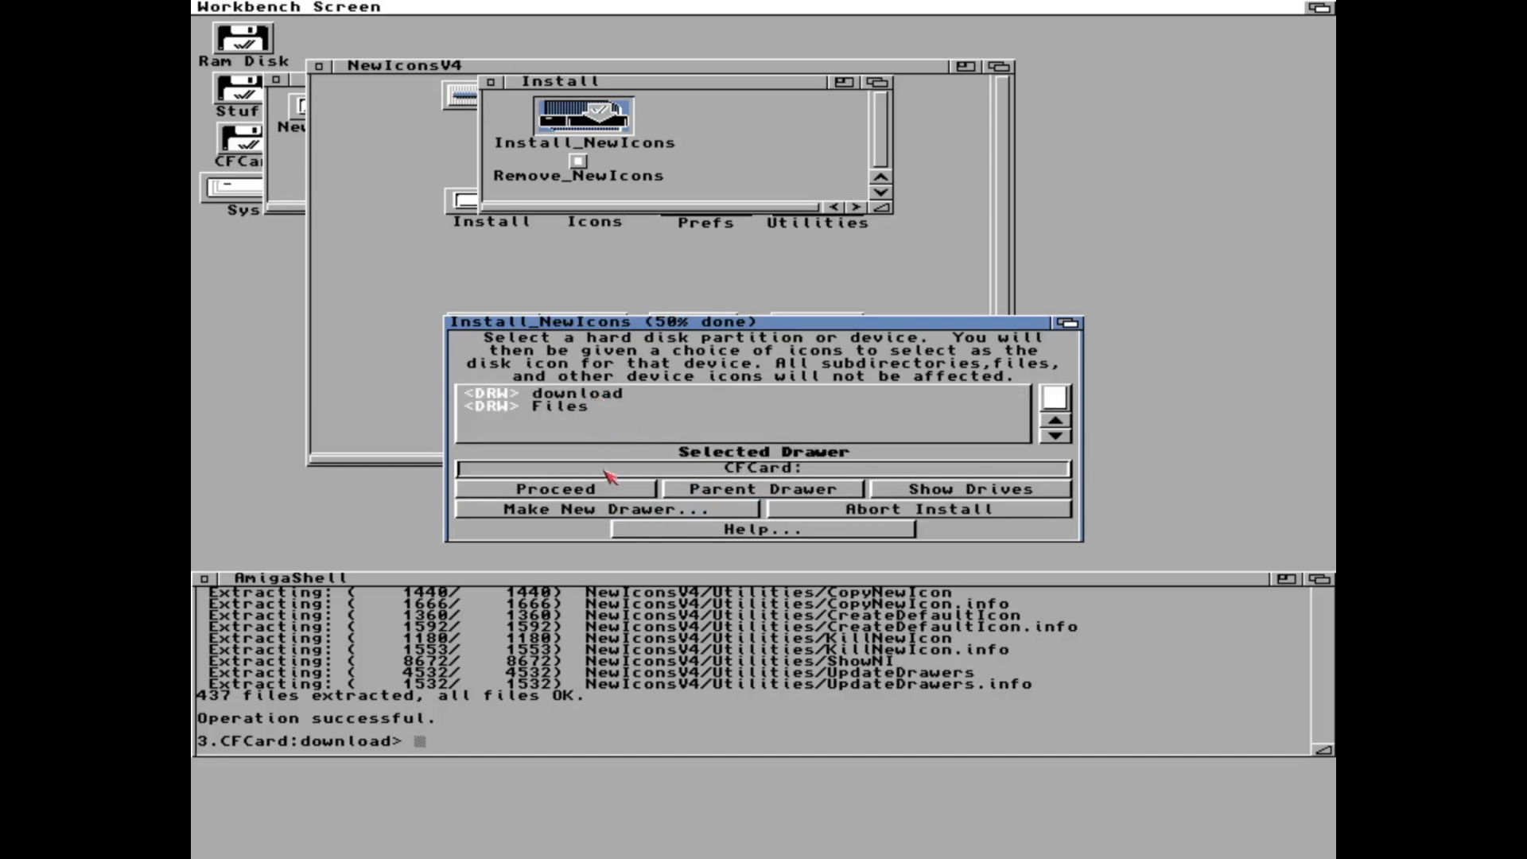
click(610, 490)
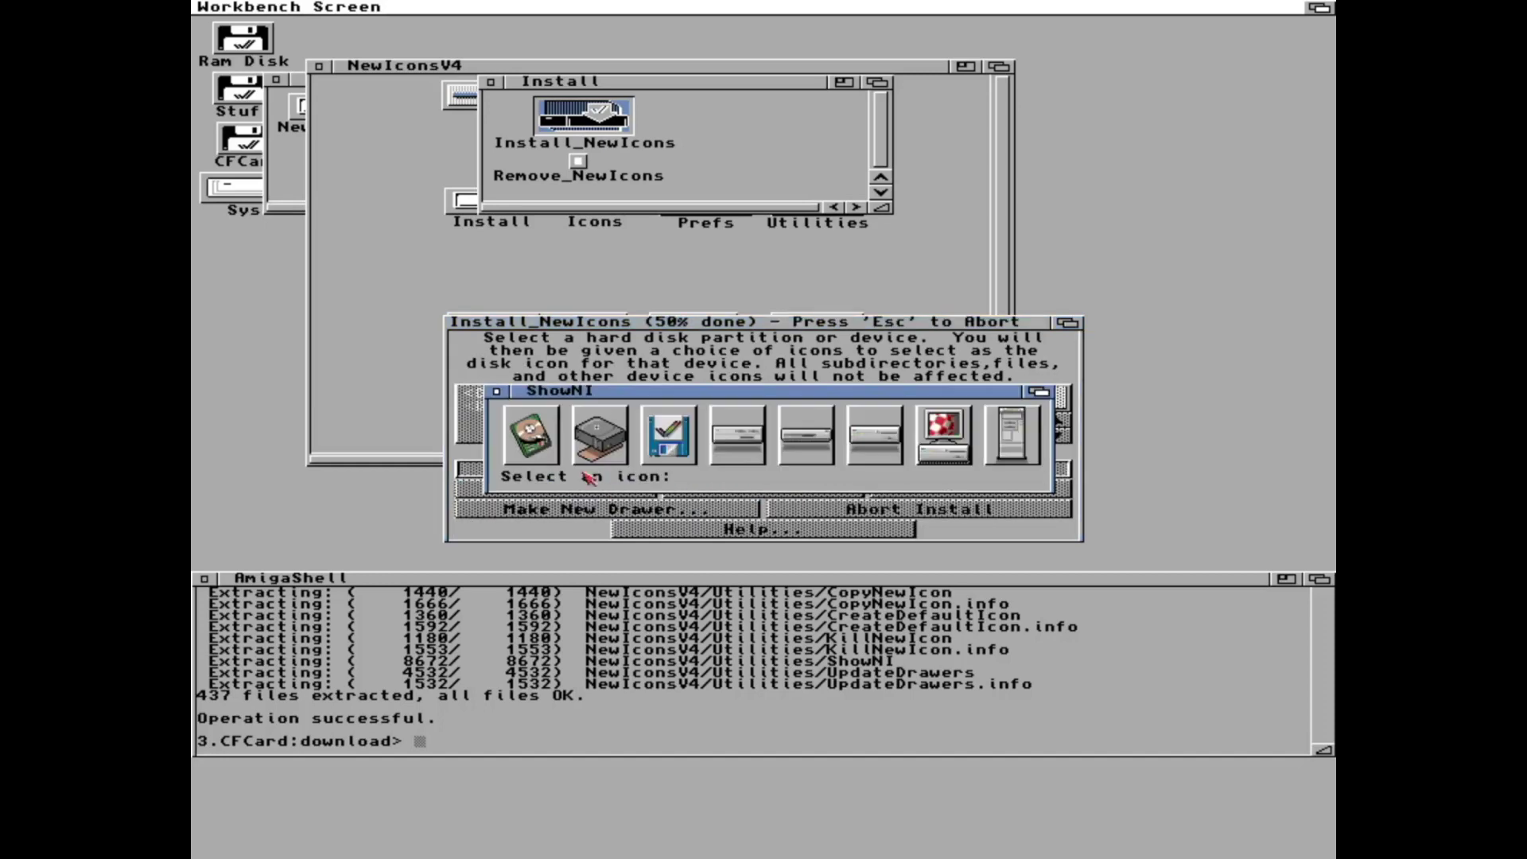
click(671, 441)
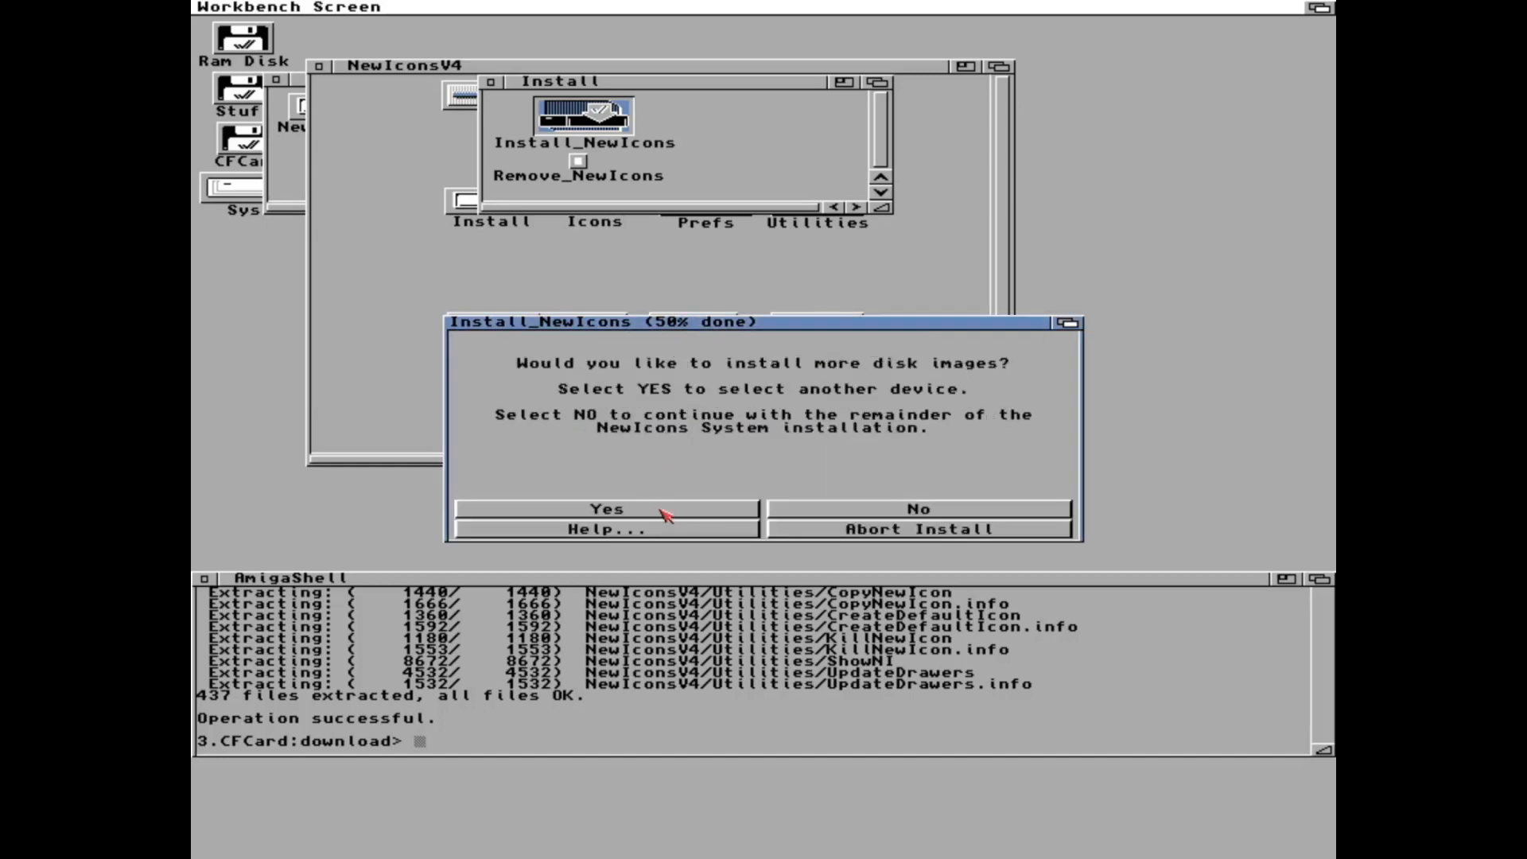
click(797, 510)
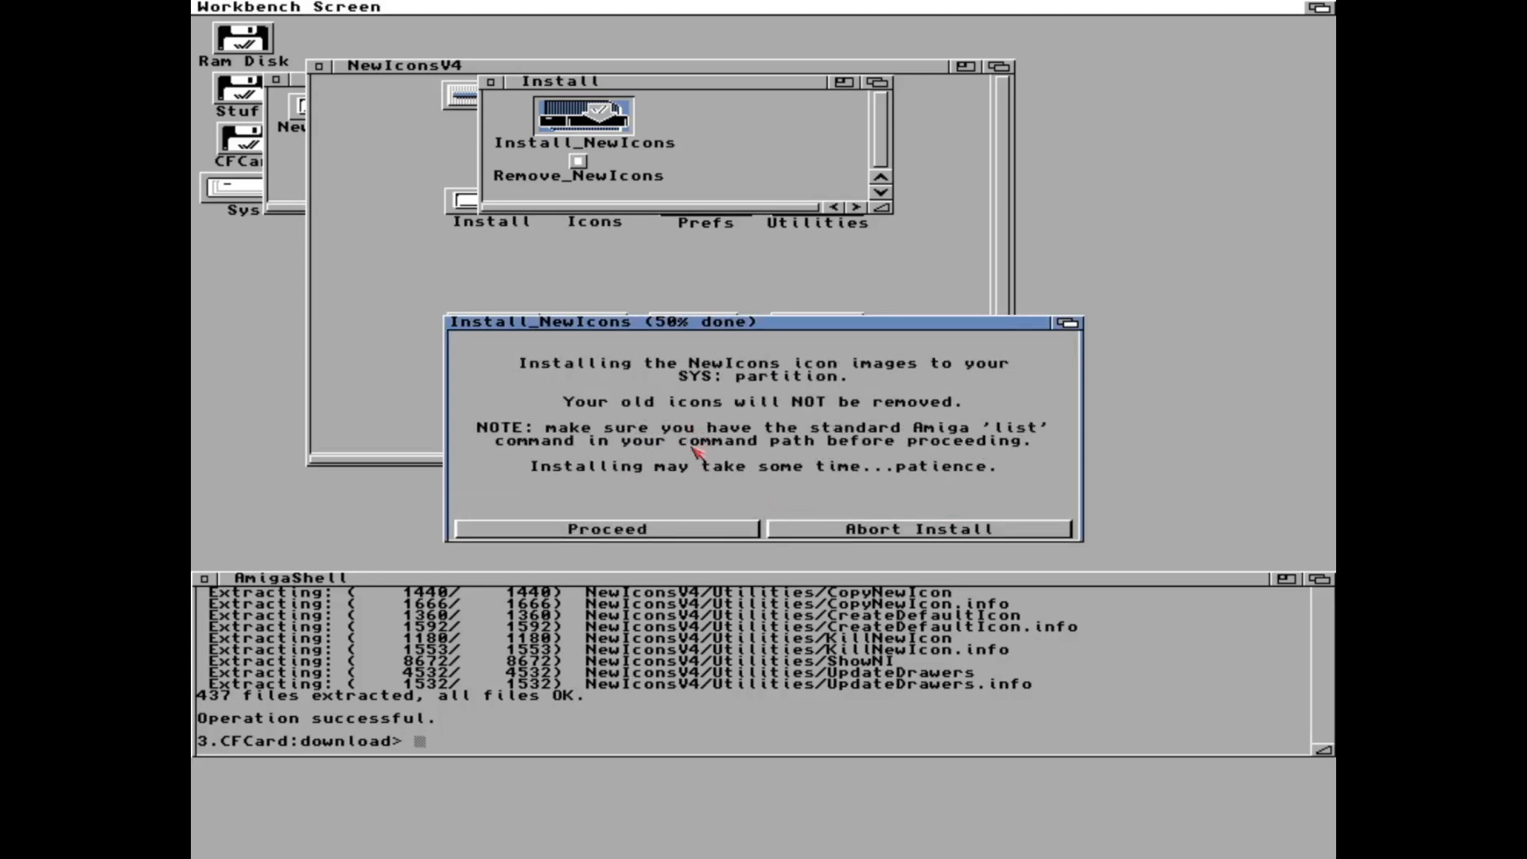
Install the NewIcons images, keeping old default icons in Sys:Storage, reaching the 99% notice.
click(697, 530)
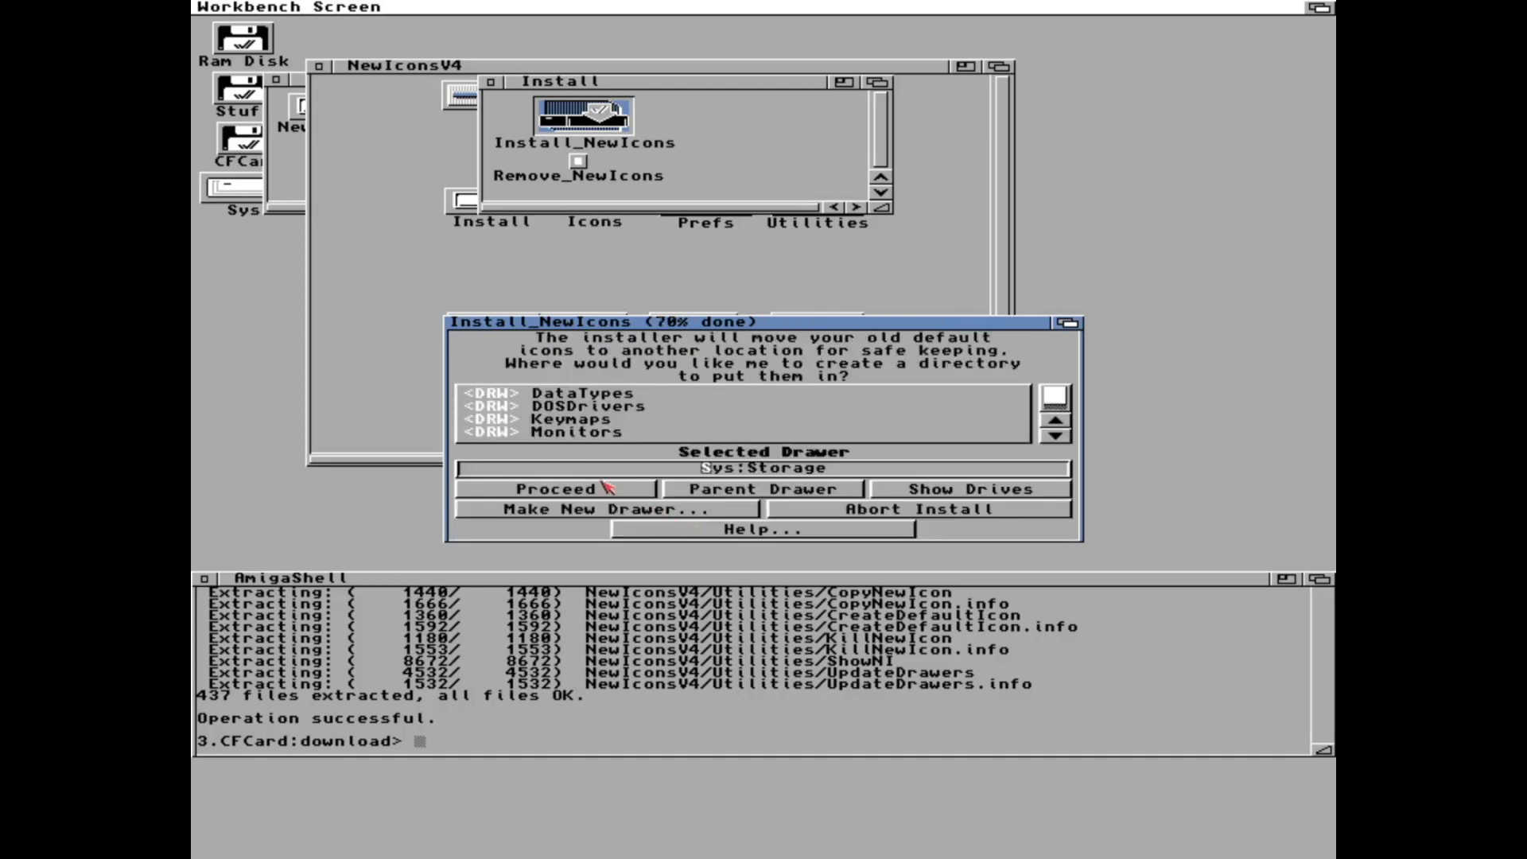
click(604, 489)
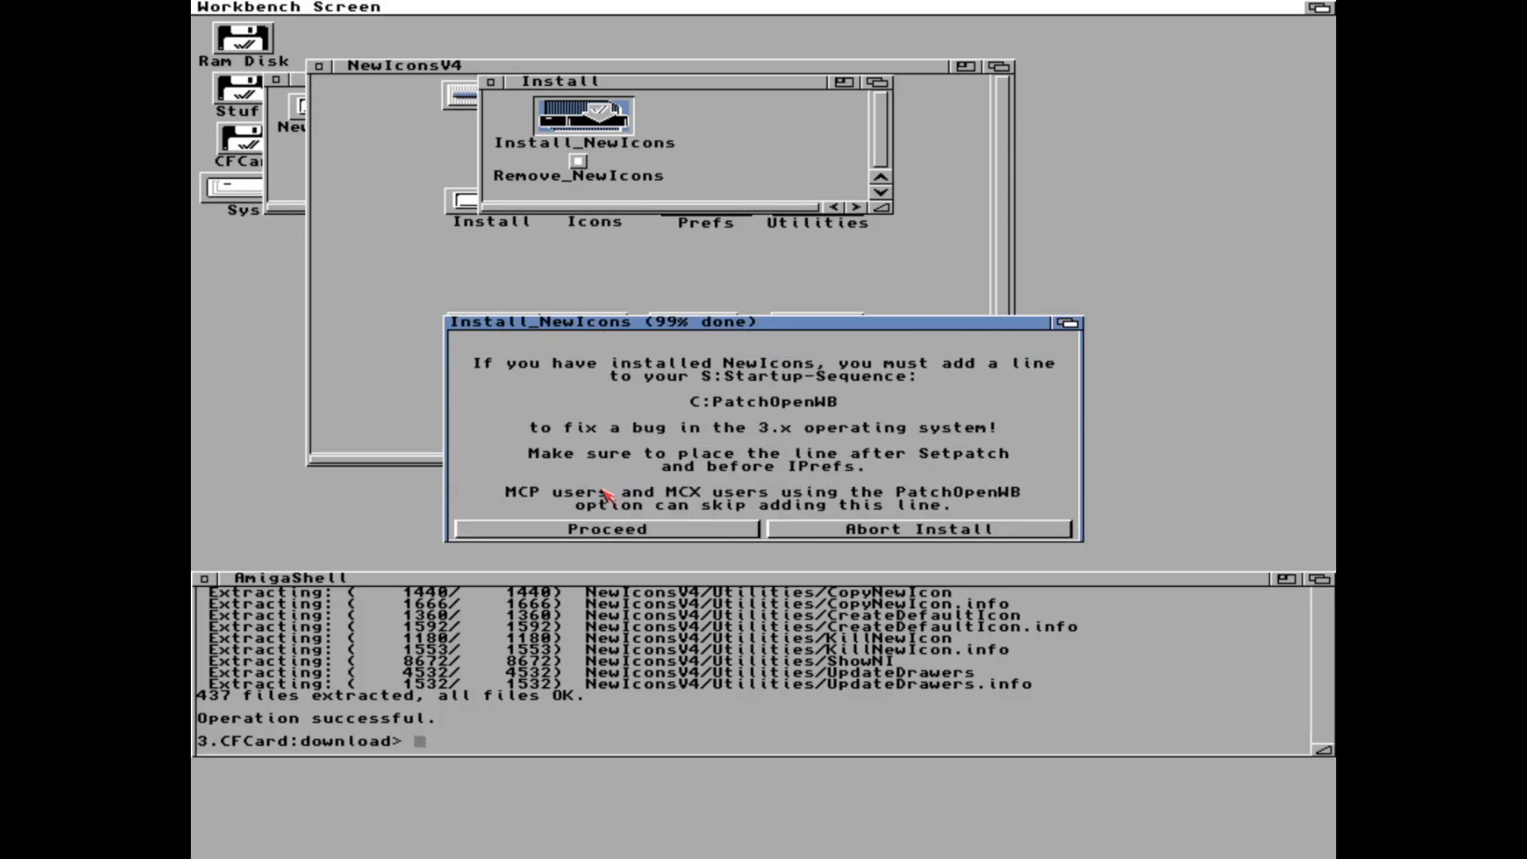
click(908, 711)
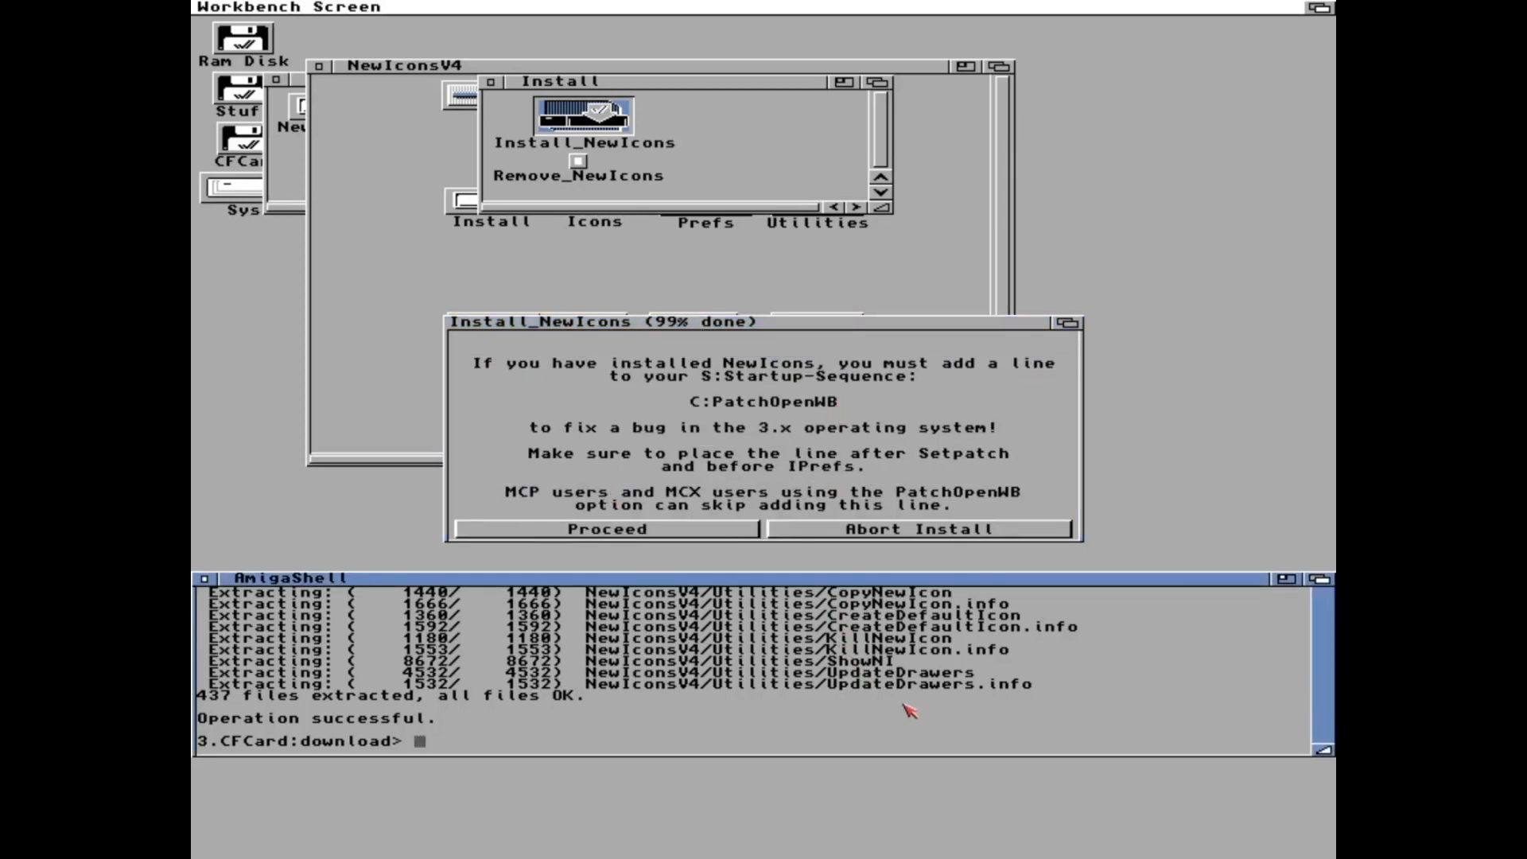
text(ed s)
text(:st)
text(artup-se)
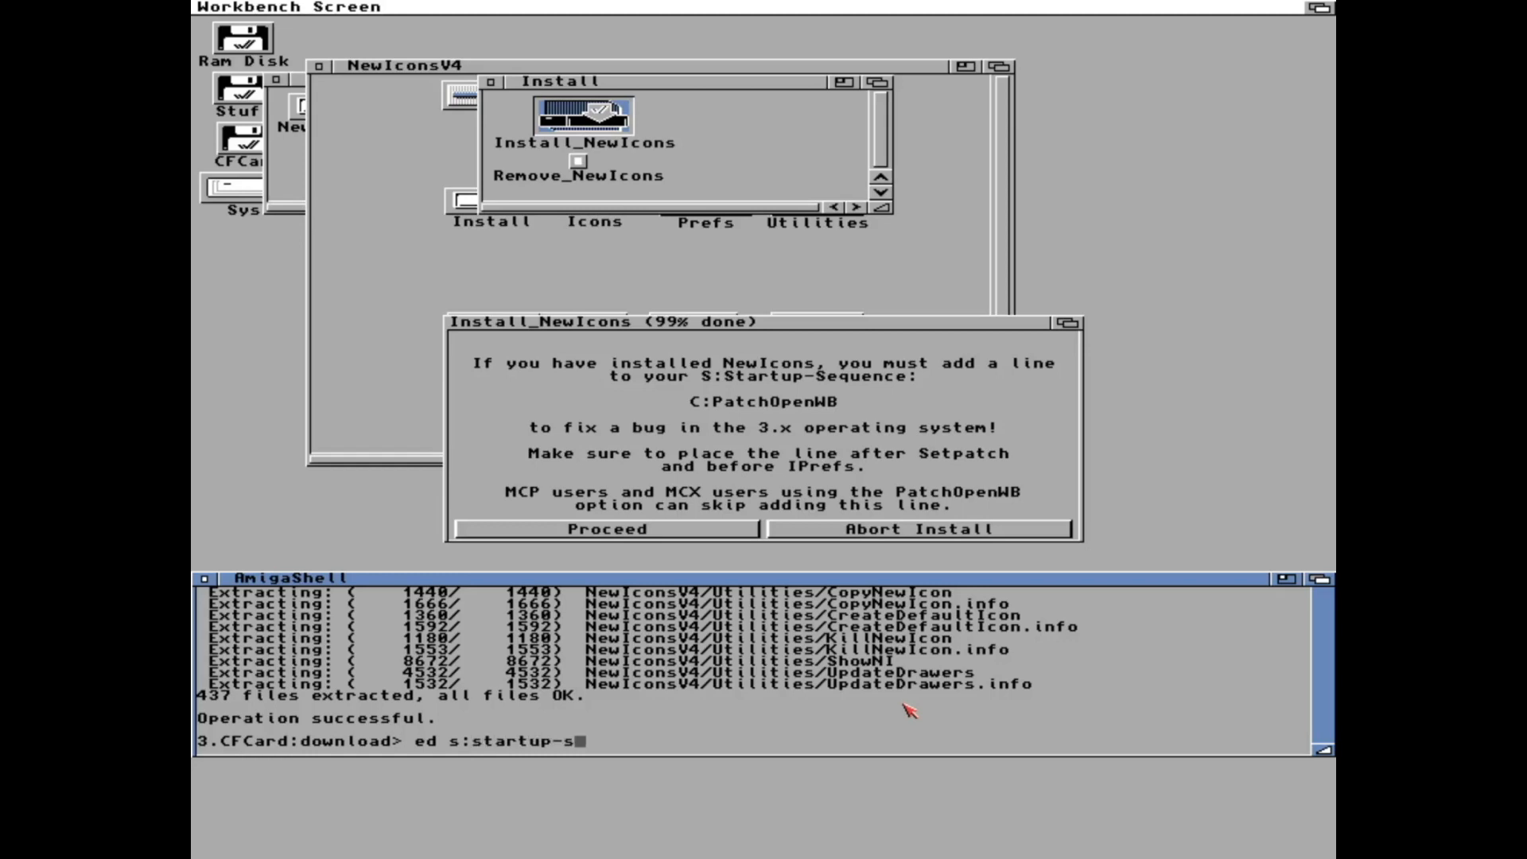
text(quence)
Edit s:startup-sequence in Ed, adding c:patchopenwb below C:SetPatch QUIET, and save it.
key(Return)
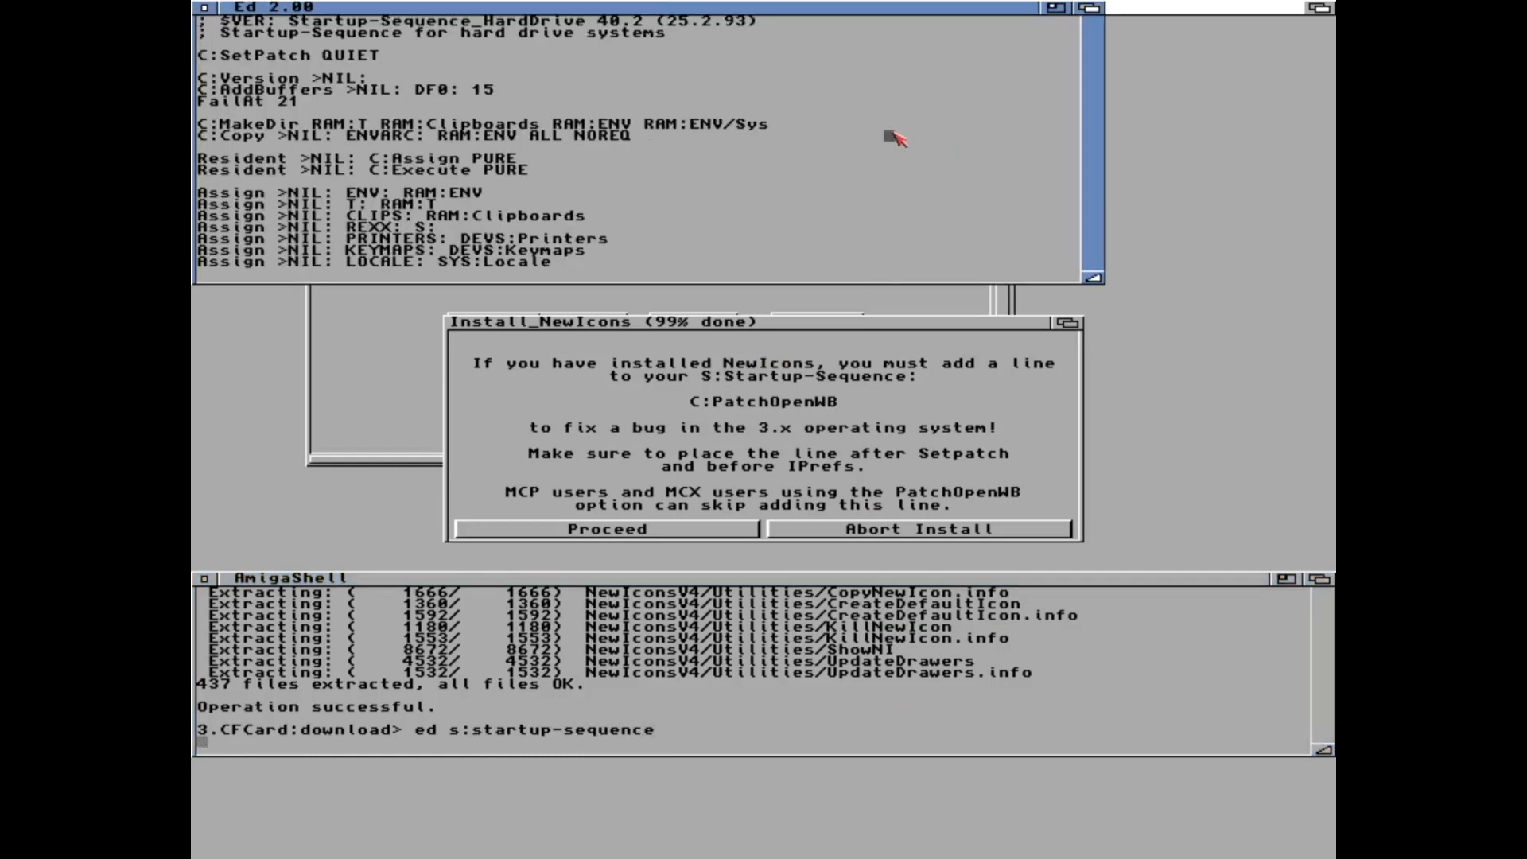
key(Down)
key(Left)
key(Left)
key(Left)
key(Left)
key(Left)
key(Left)
text(:pa)
text(tchop)
text(enw)
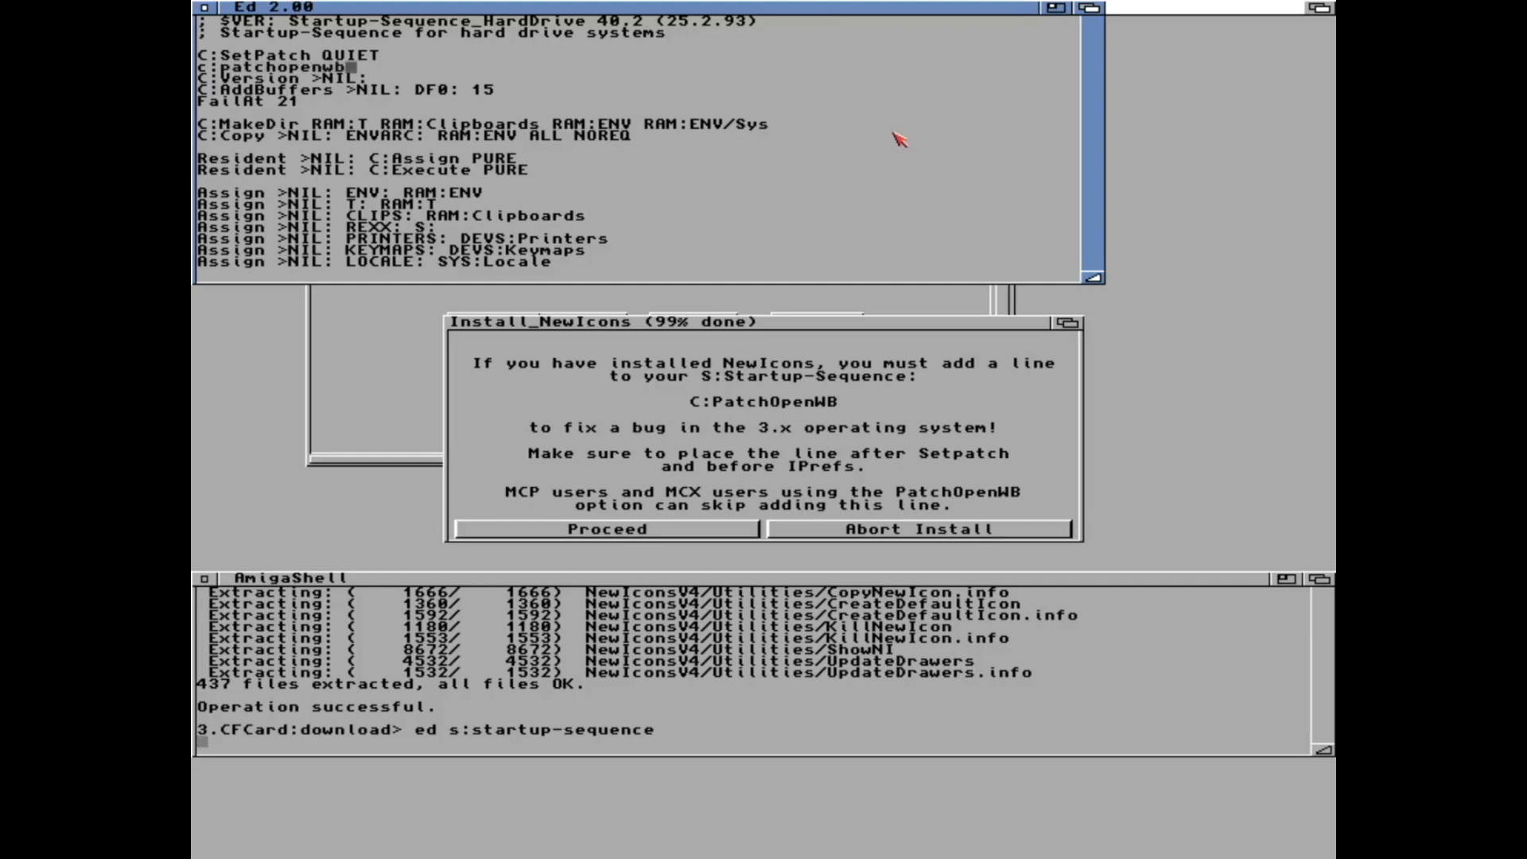
right_click(352, 9)
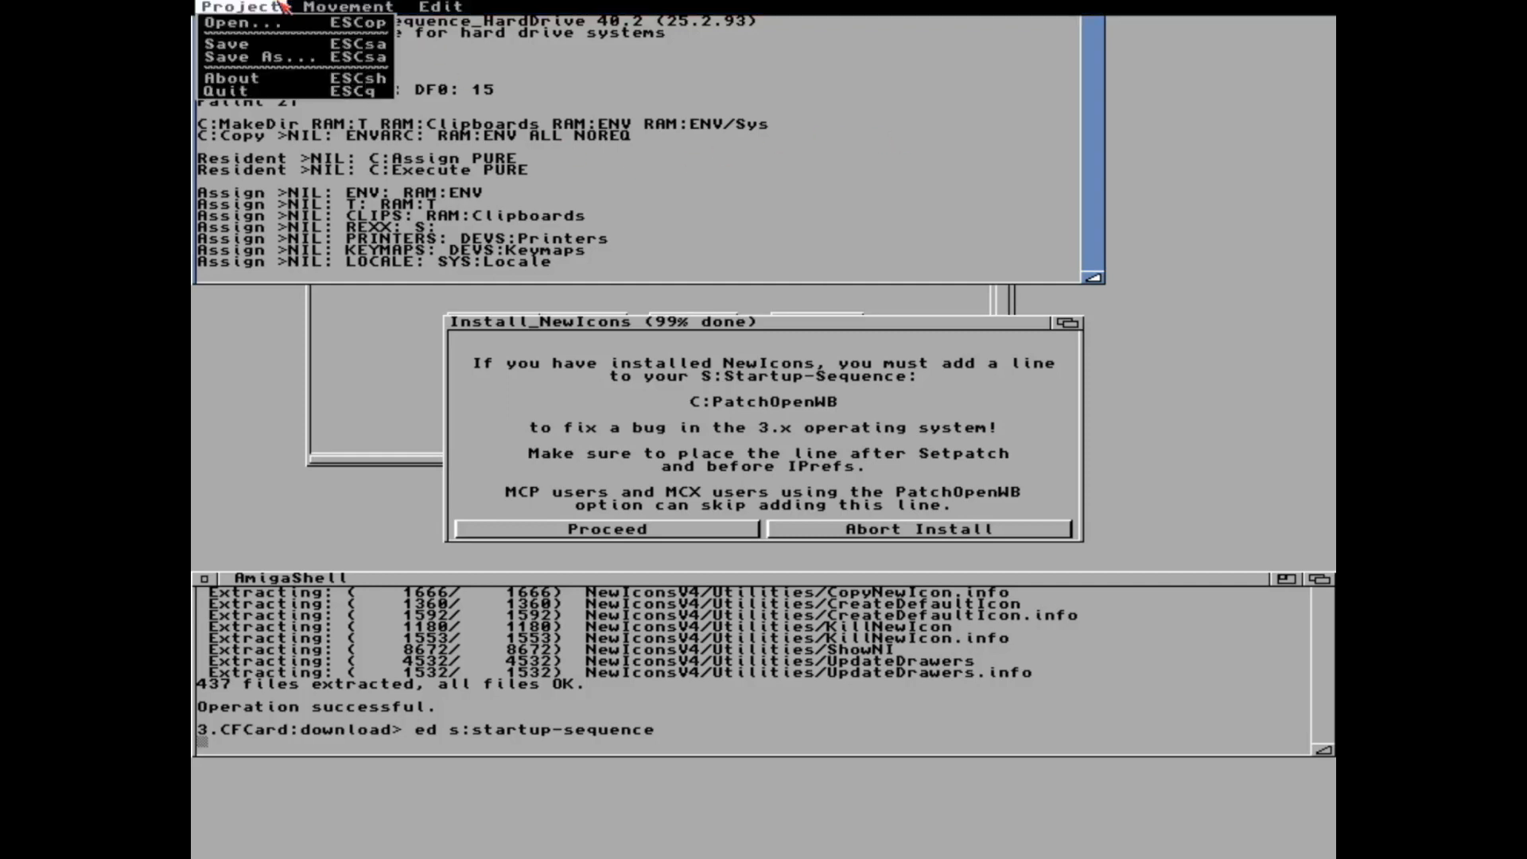
click(287, 54)
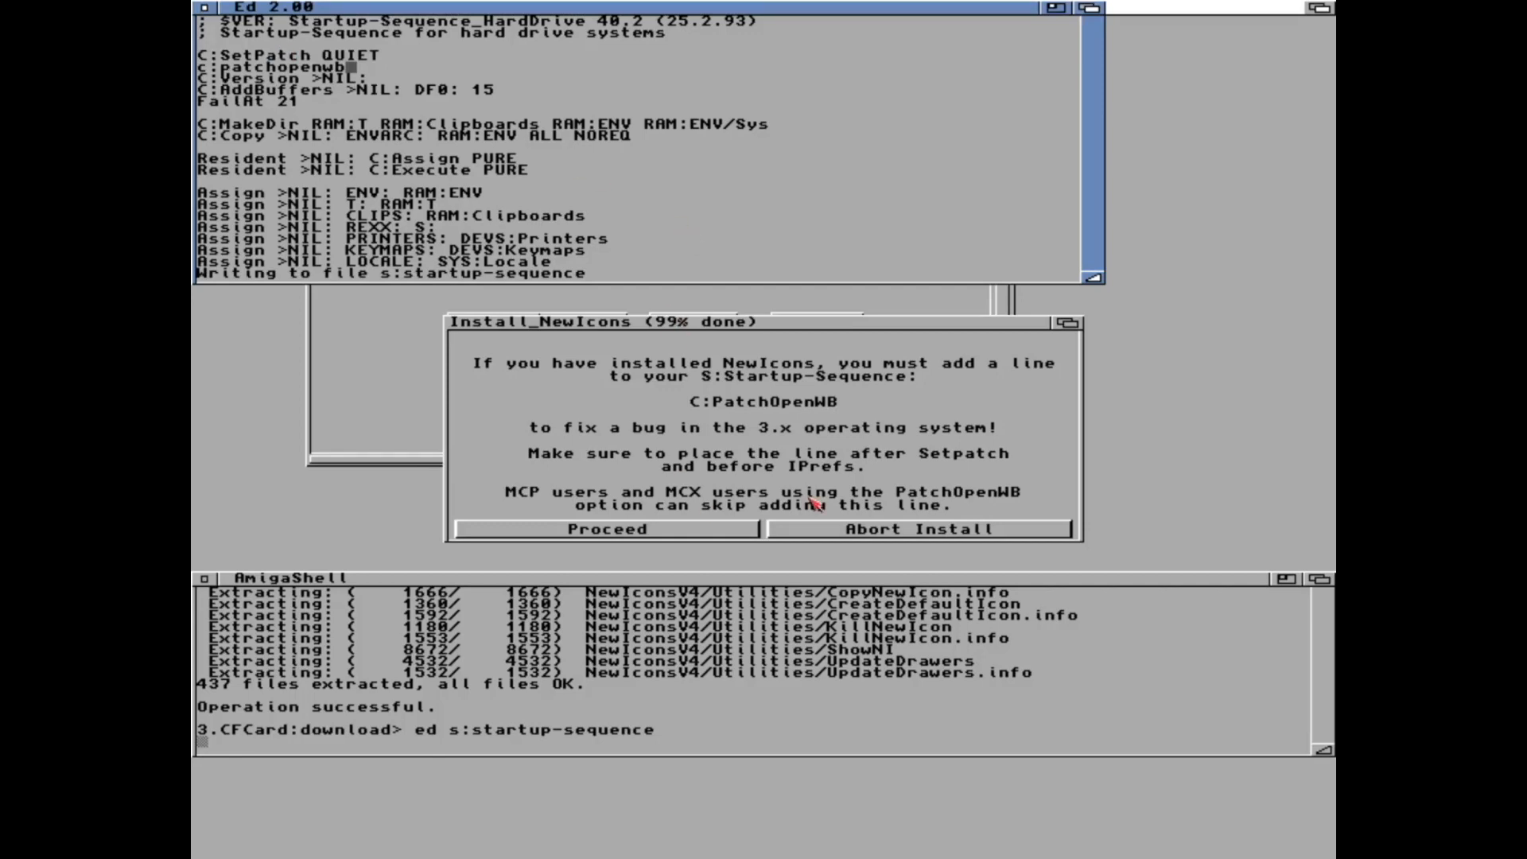
Finish and close the NewIcons installer, then quit Ed via Project > Quit.
click(669, 536)
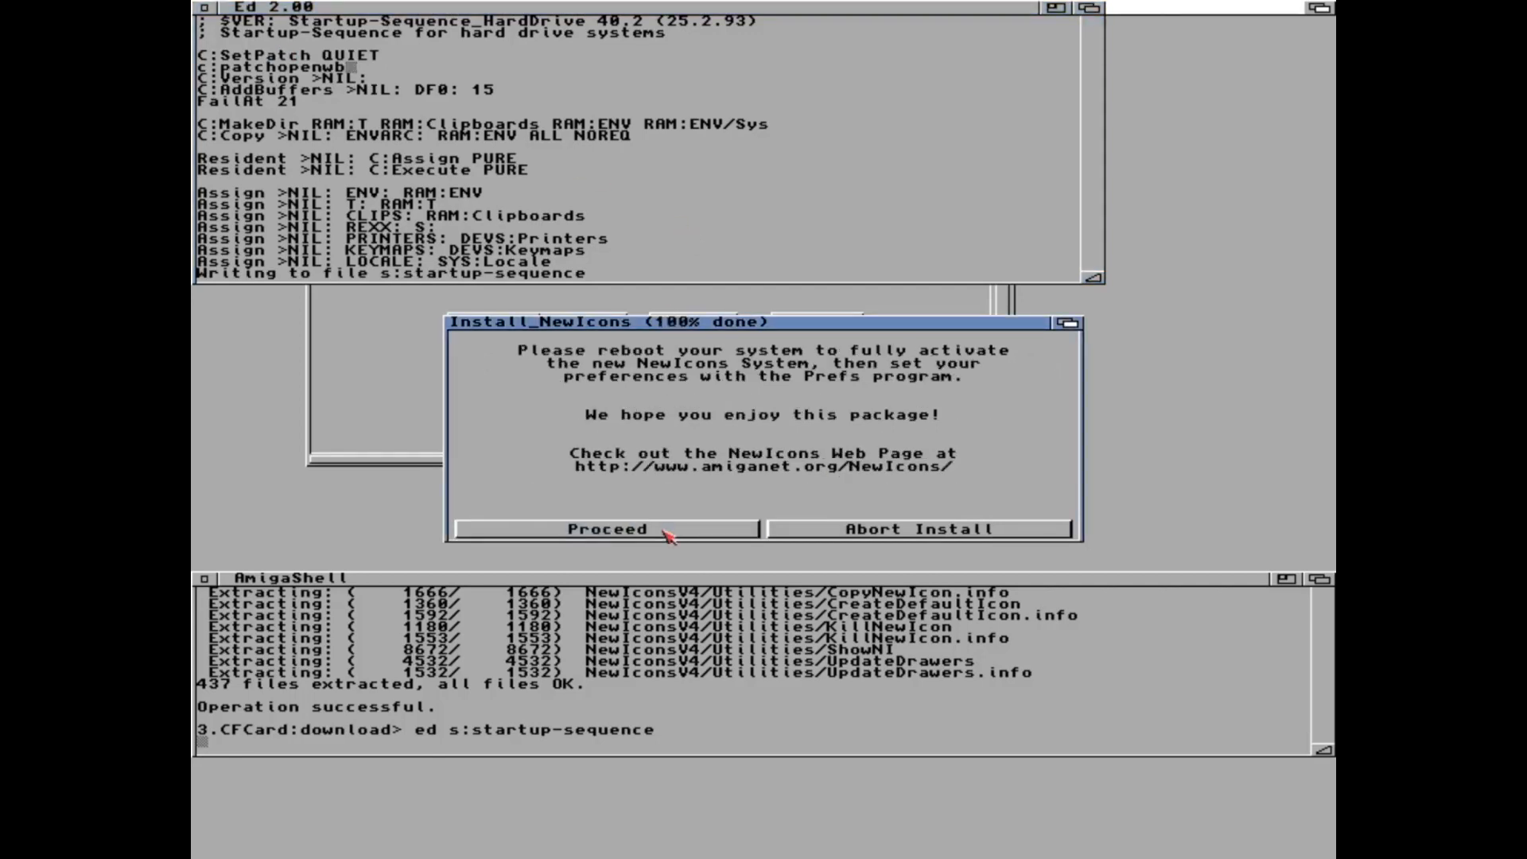
click(669, 536)
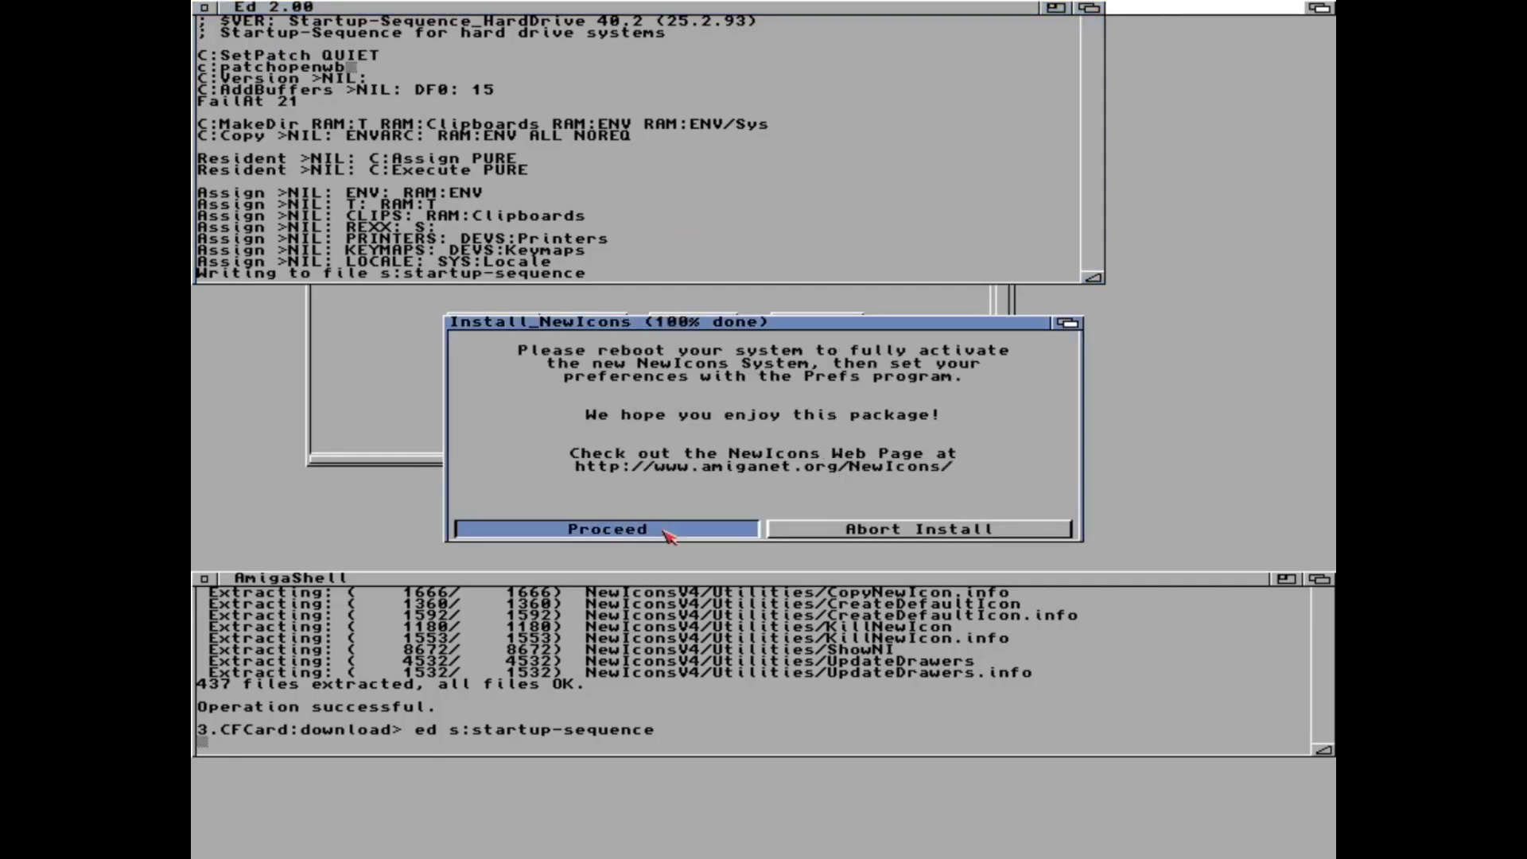
right_click(253, 9)
right_click(260, 91)
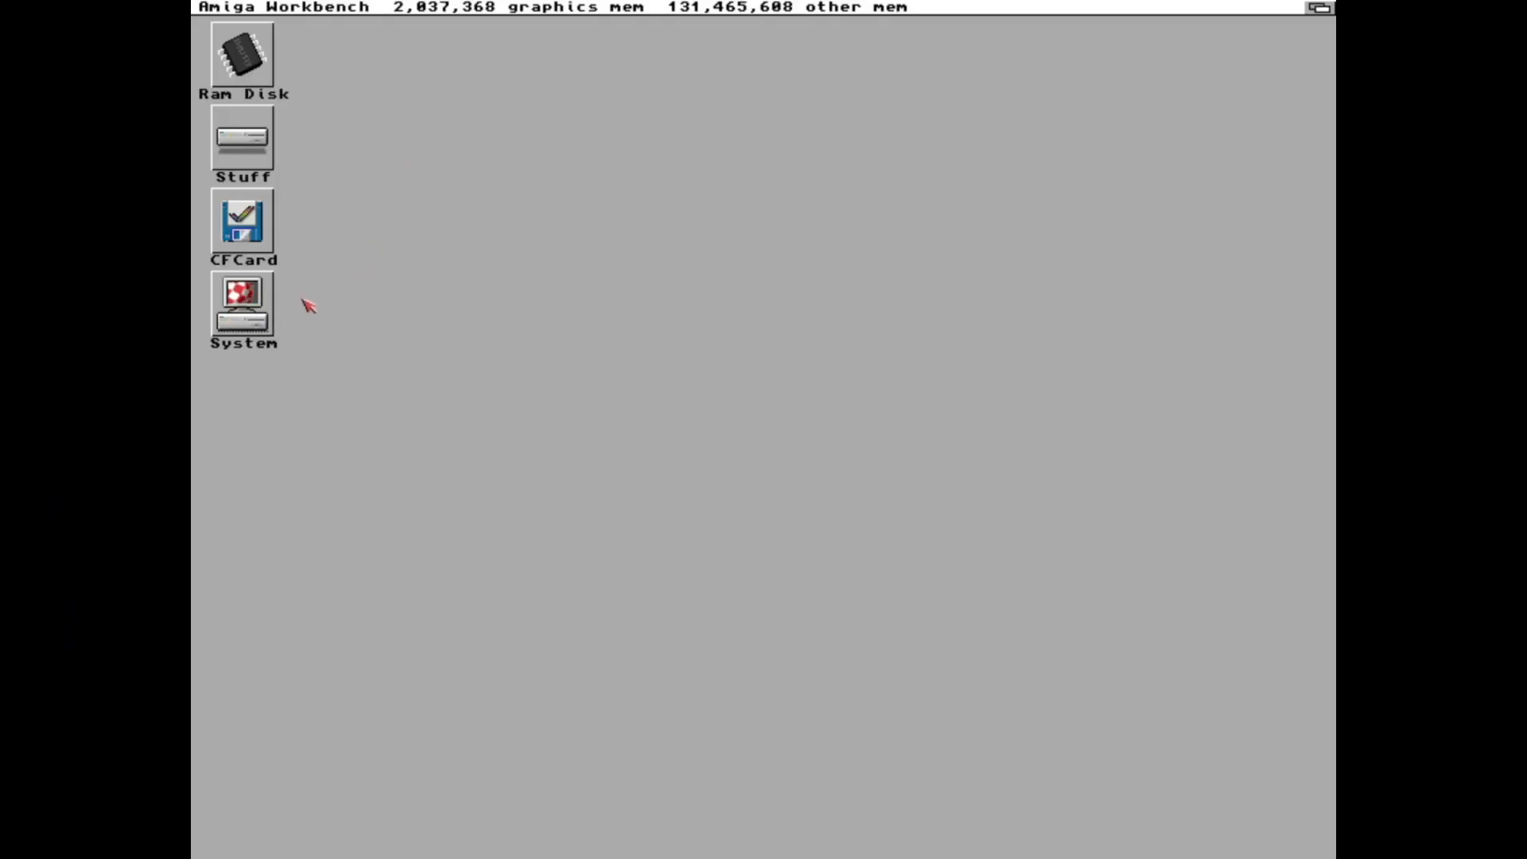
Open the System drive, tidy and centre its window, then open Prefs in an enlarged window.
click(253, 316)
click(265, 236)
double_click(245, 308)
drag(898, 174, 906, 430)
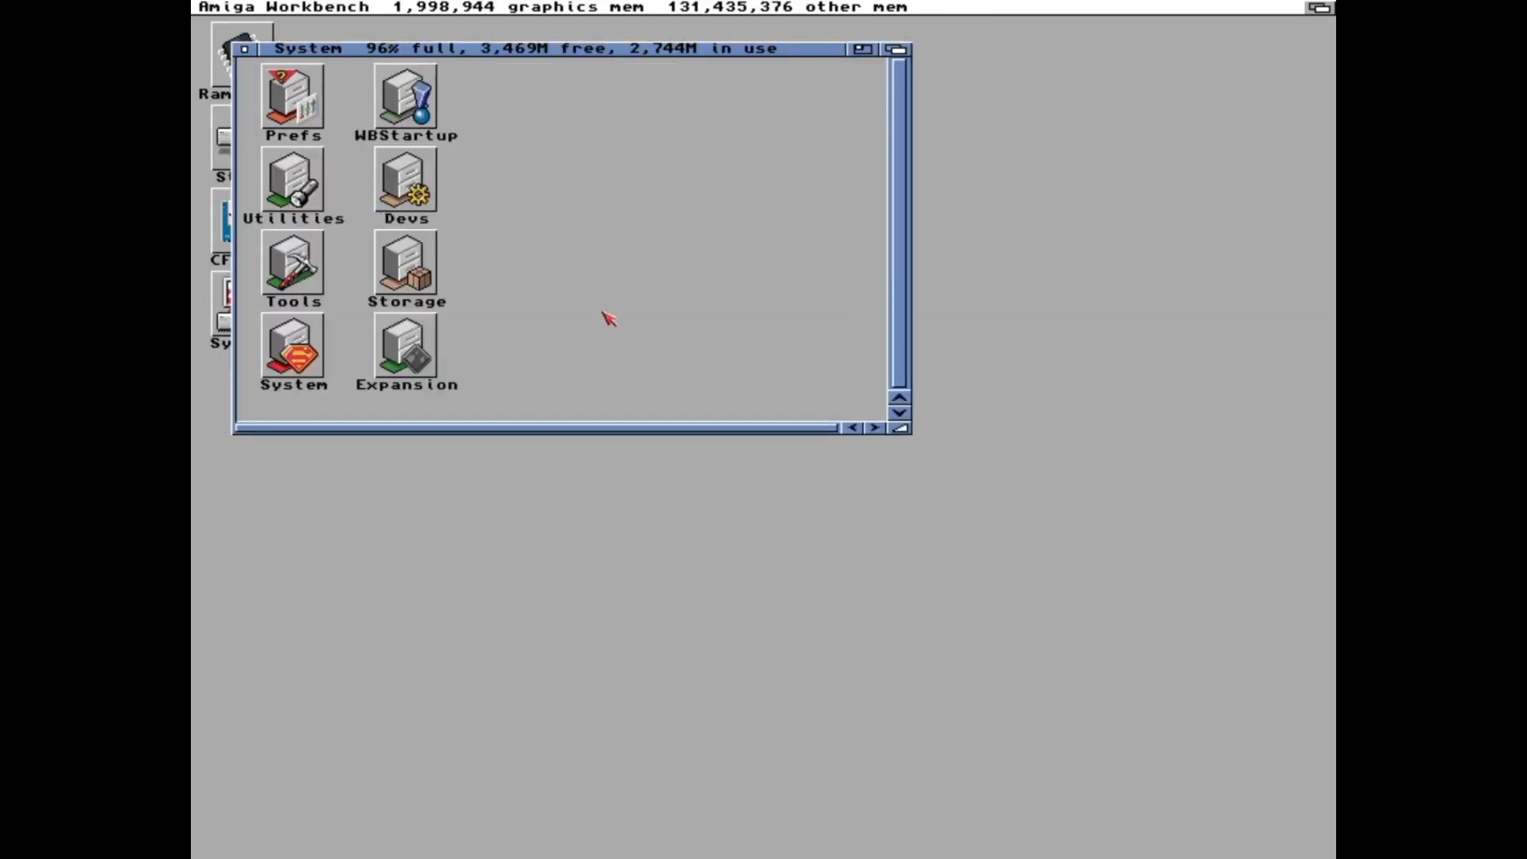
right_click(405, 108)
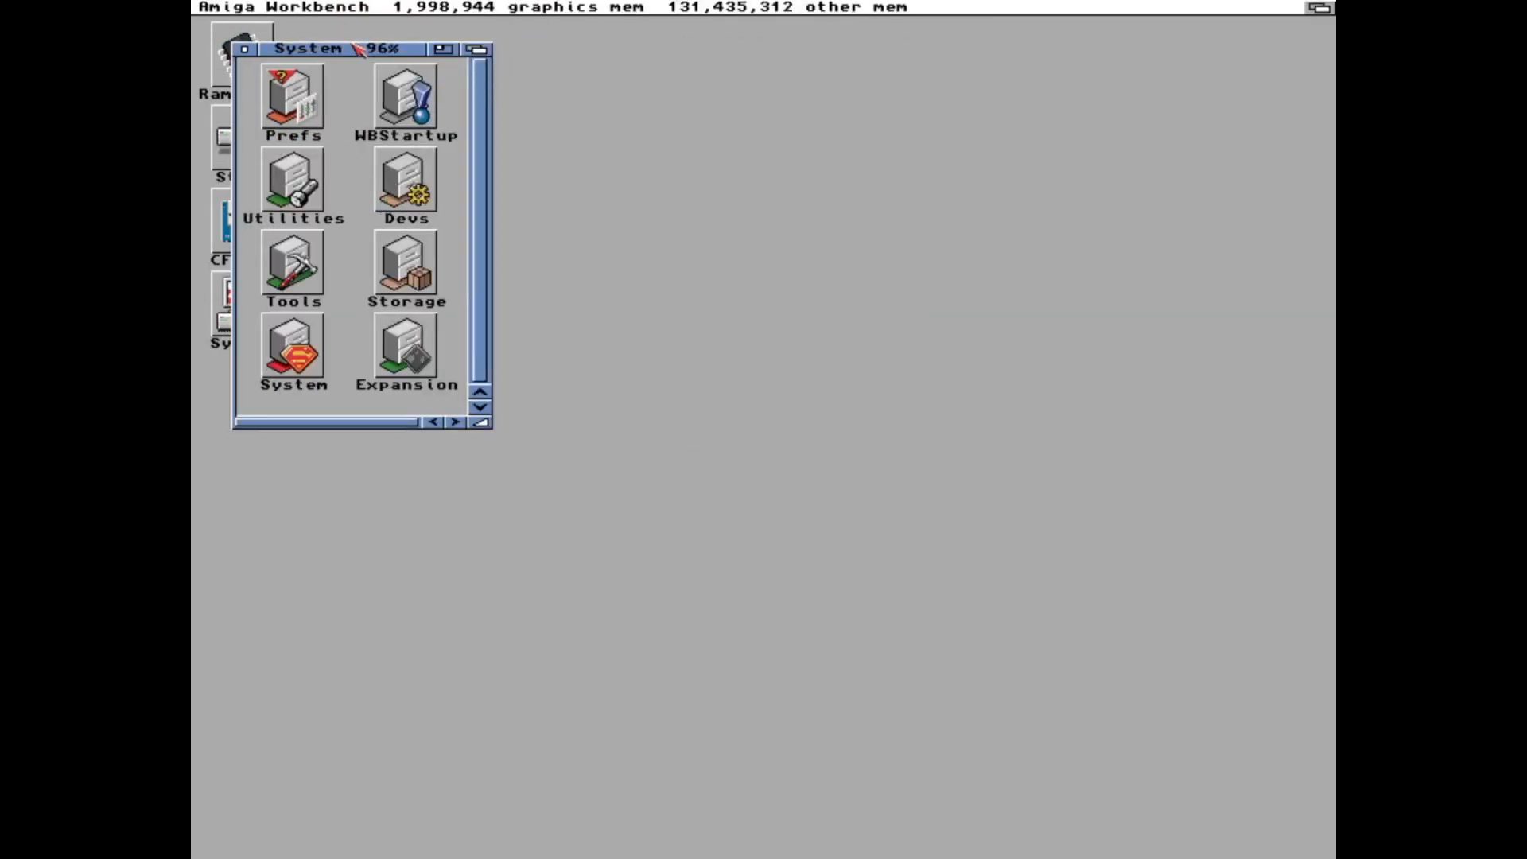
drag(358, 50, 626, 191)
double_click(560, 253)
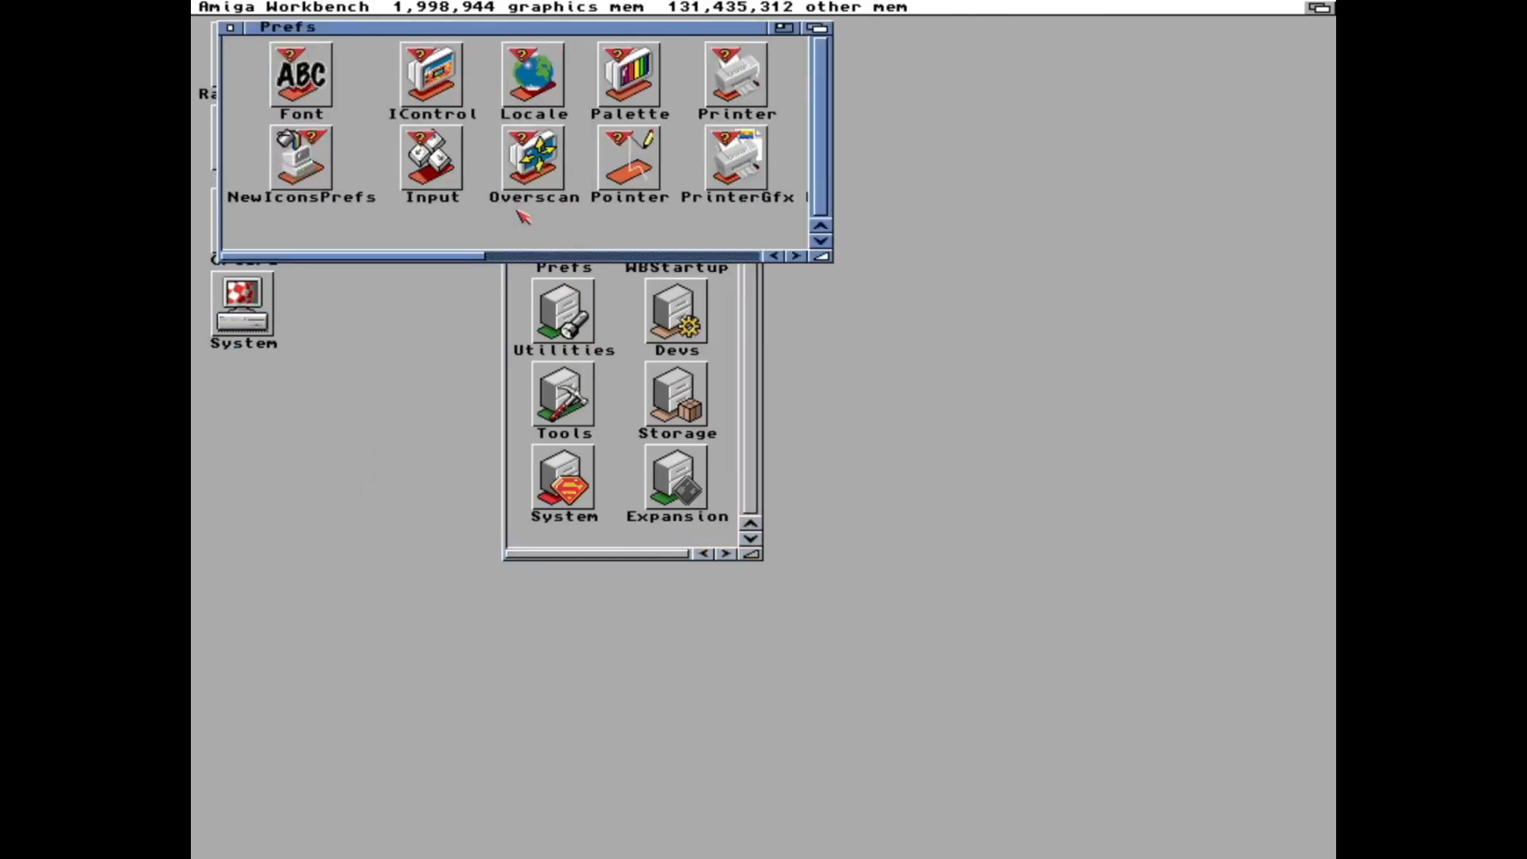
drag(822, 255, 861, 592)
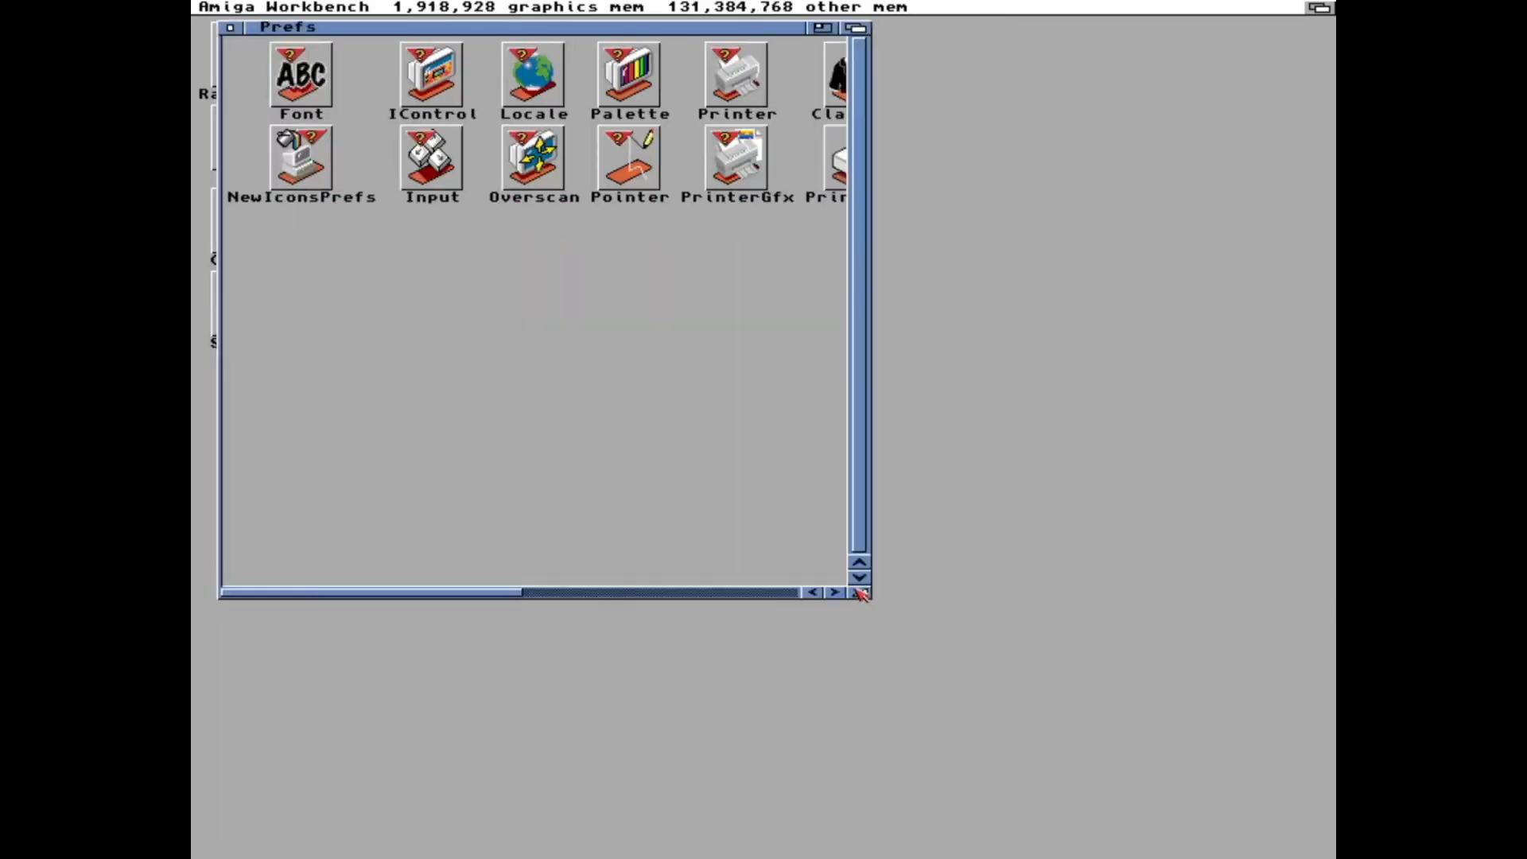
Save NewIconsPrefs with No Borders and RTG Mode enabled.
double_click(310, 160)
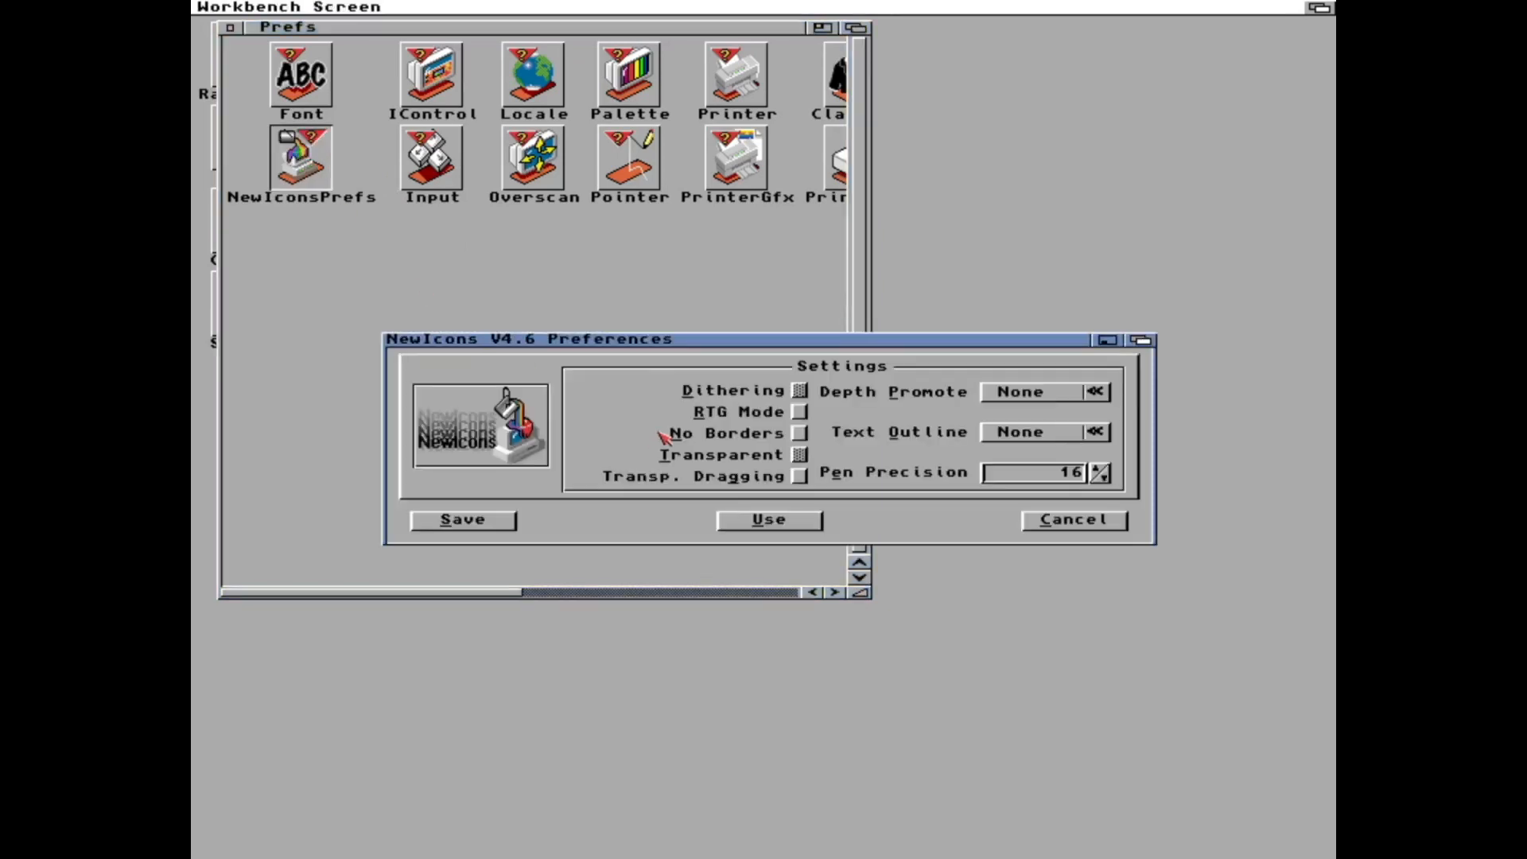
click(800, 451)
click(801, 411)
click(464, 520)
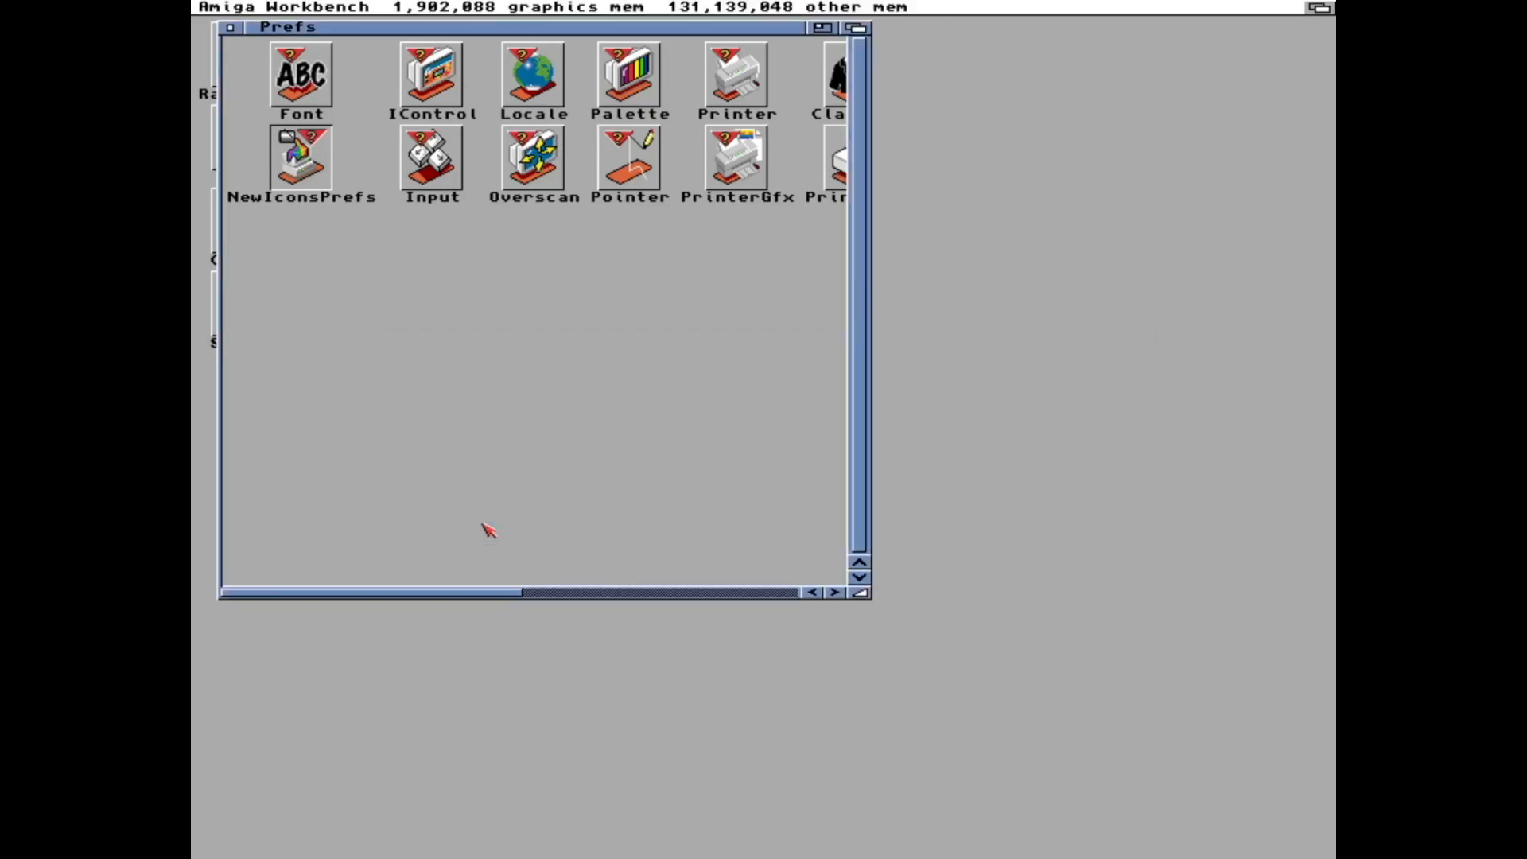
Close the Prefs drawer, leaving only the System drawer open.
drag(384, 27, 696, 183)
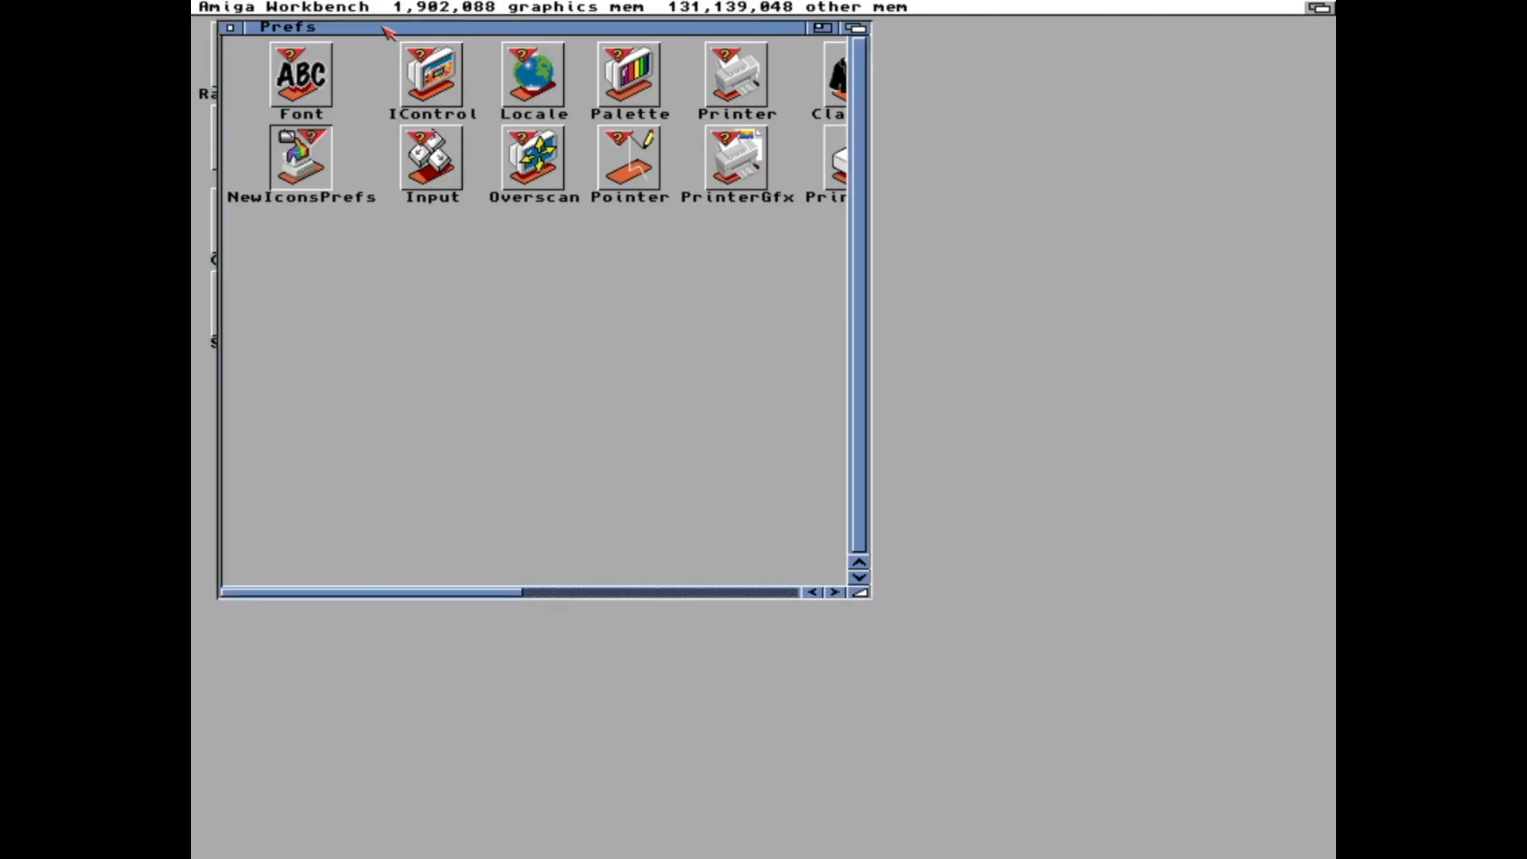
click(514, 181)
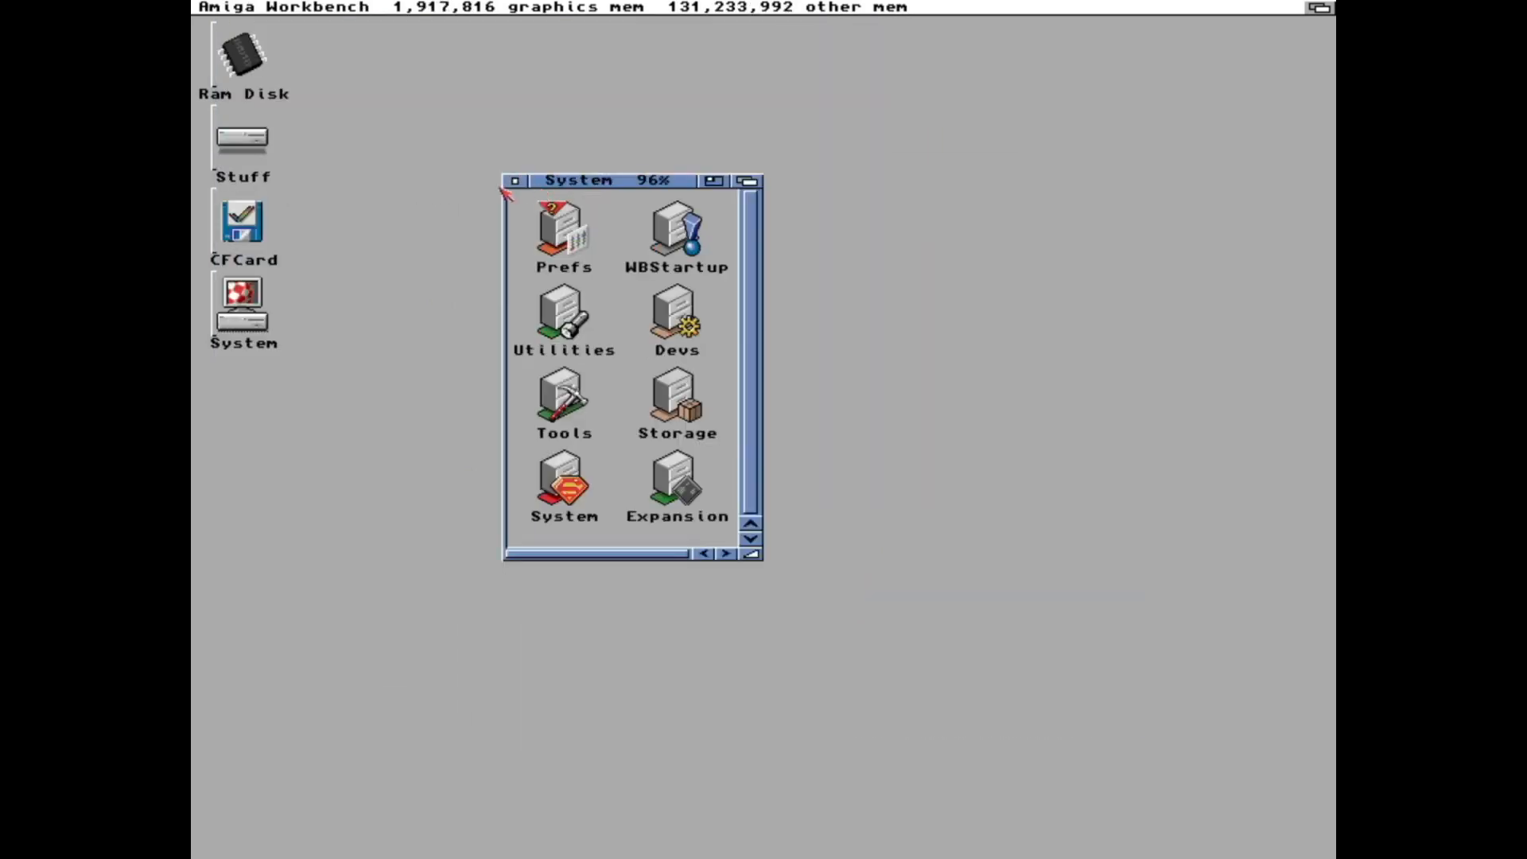
drag(418, 417, 203, 15)
click(347, 114)
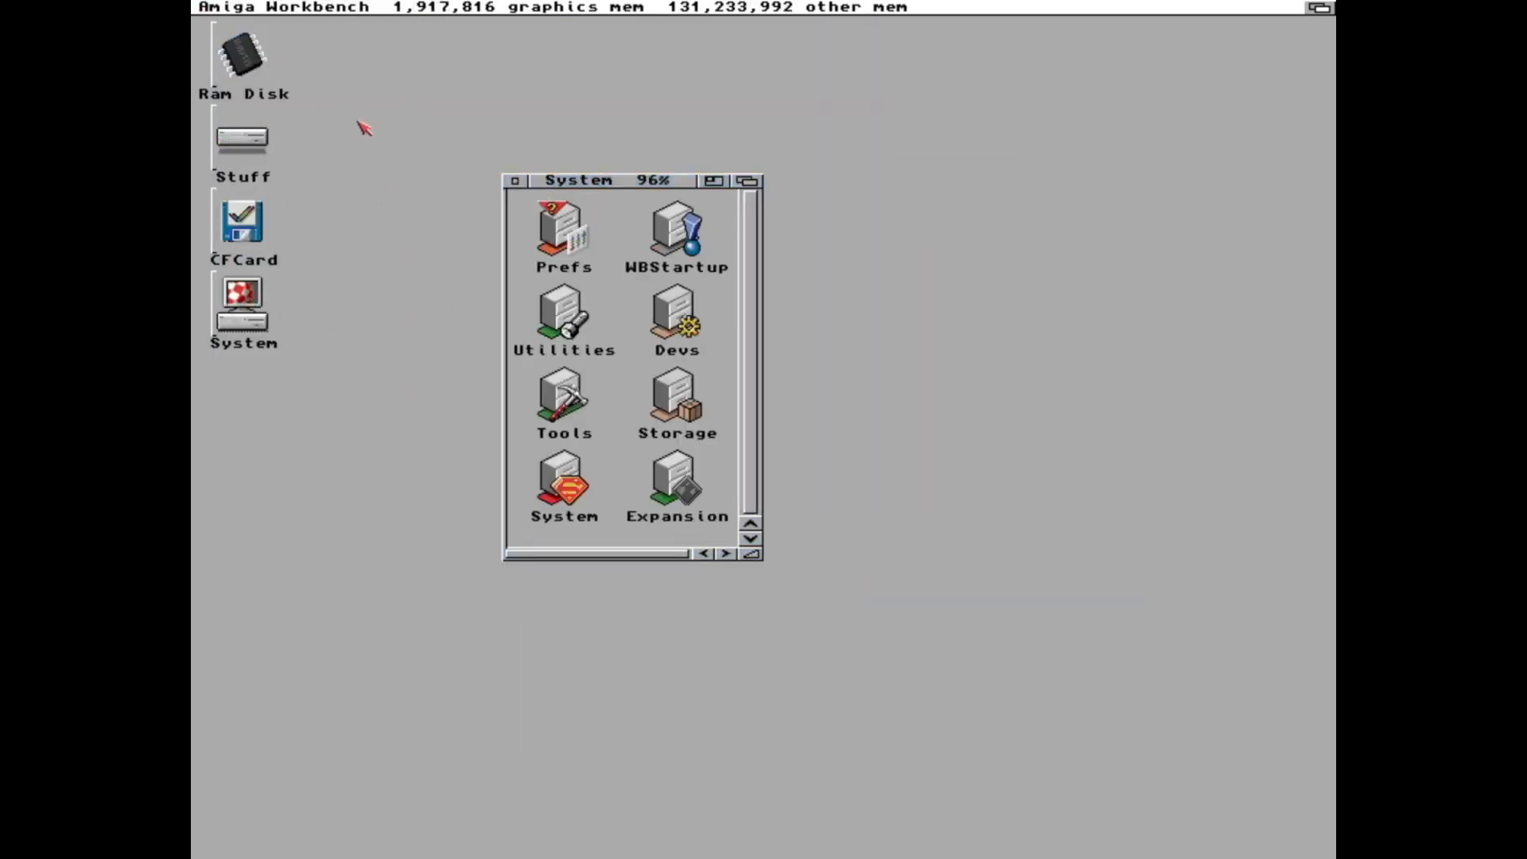
Close System, open CFCard's download drawer enlarged with icons cleaned up.
mouse_move(585, 183)
mouse_down()
mouse_move(278, 8)
mouse_move(690, 149)
mouse_up()
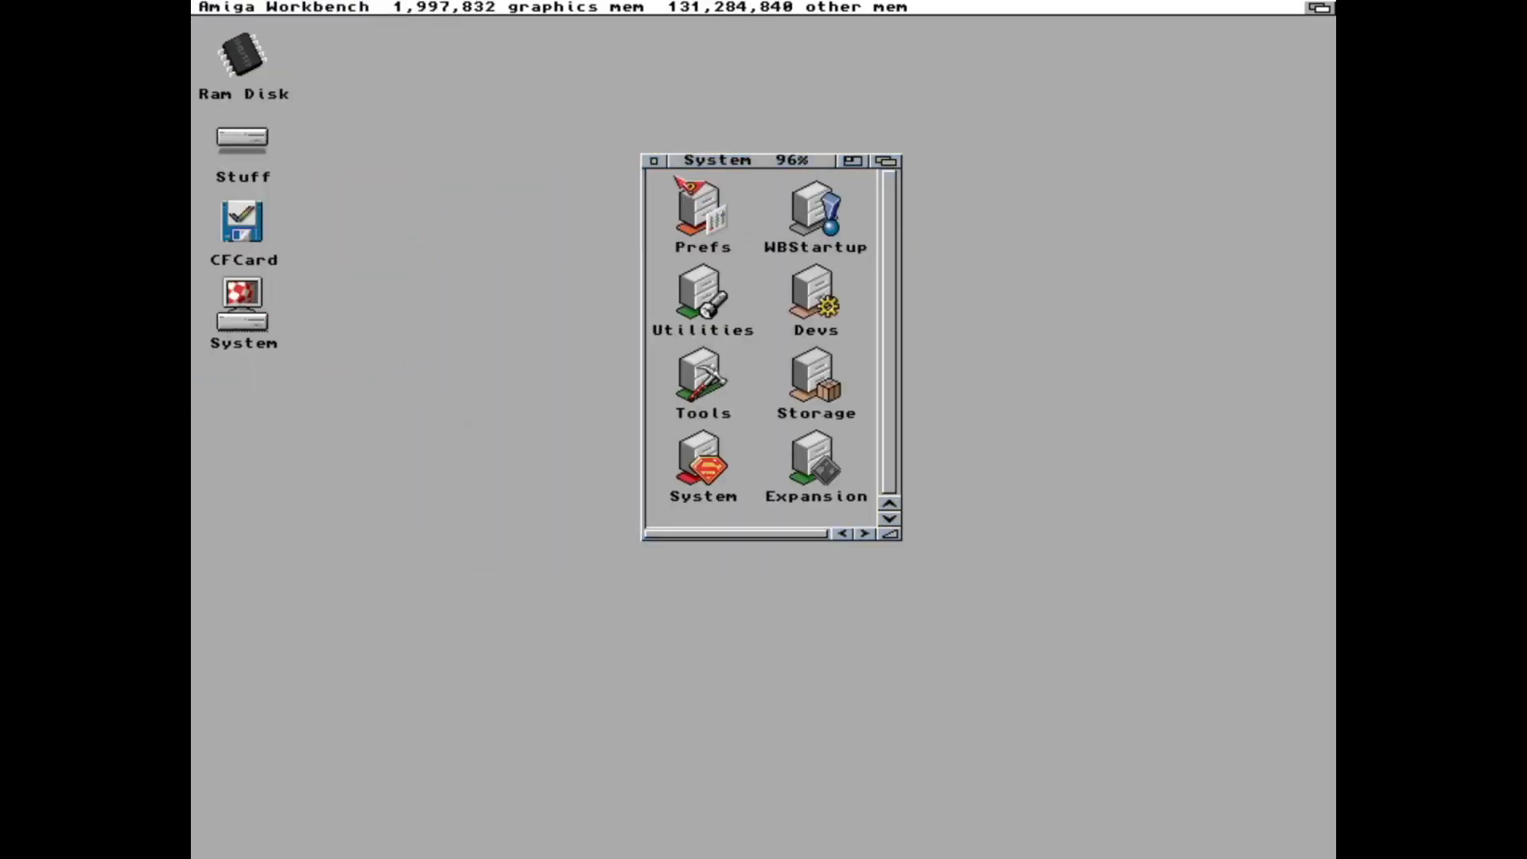
click(654, 162)
double_click(243, 227)
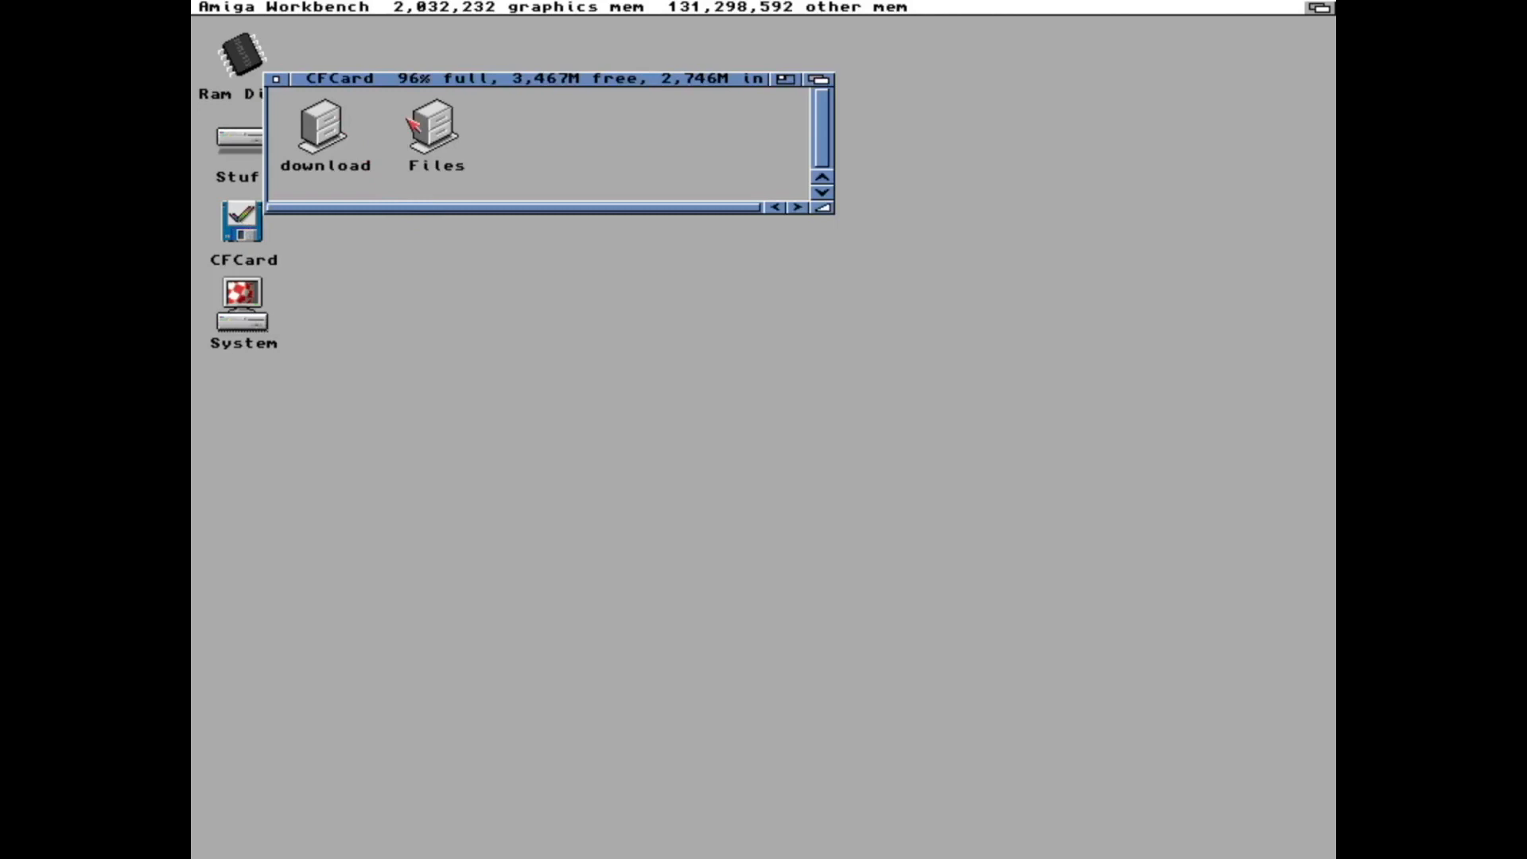
double_click(323, 126)
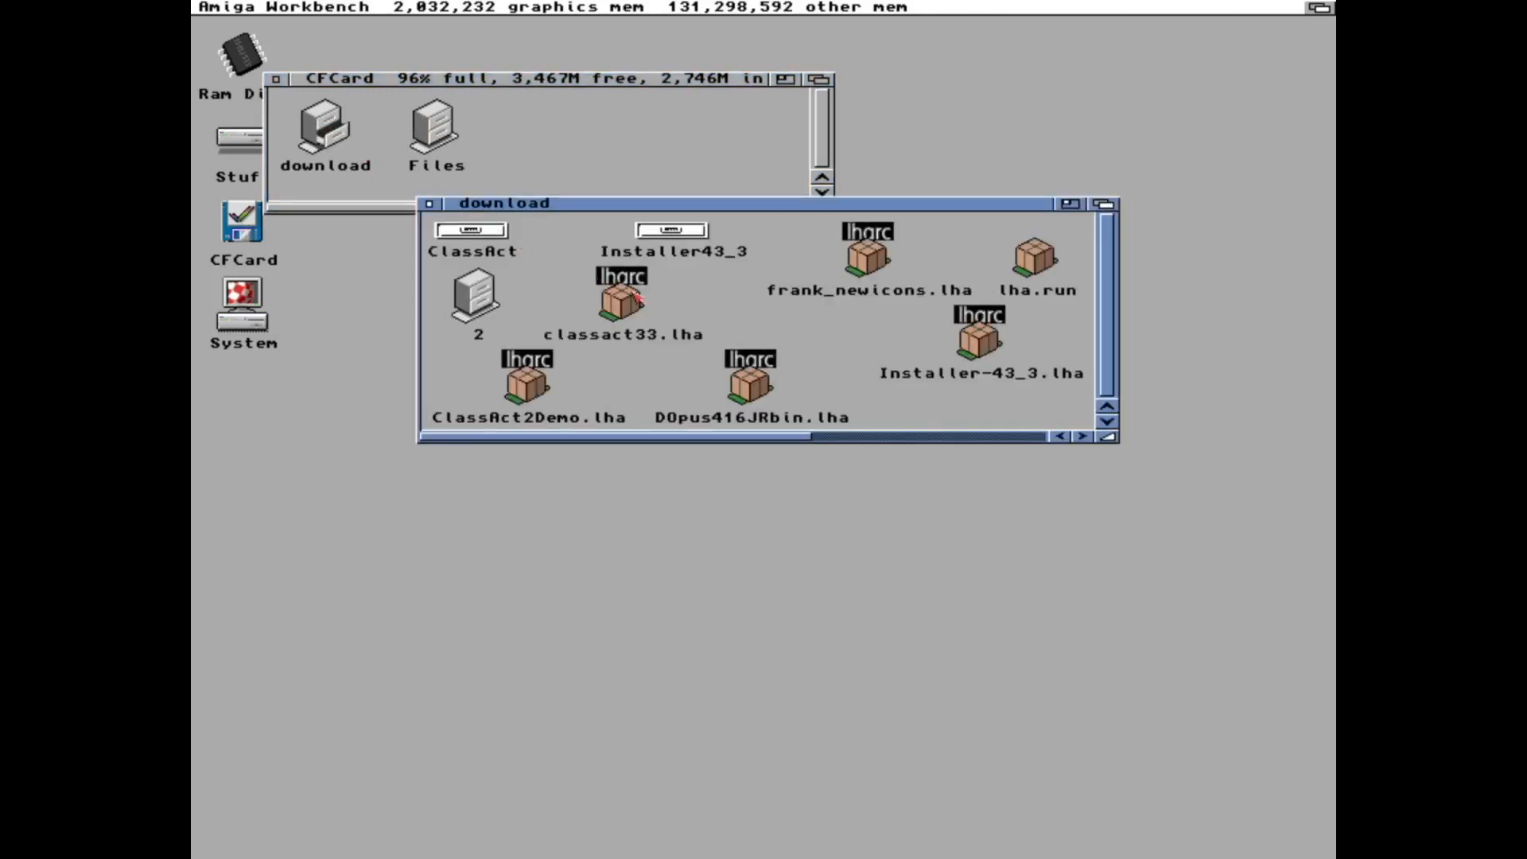
drag(1109, 437, 1279, 690)
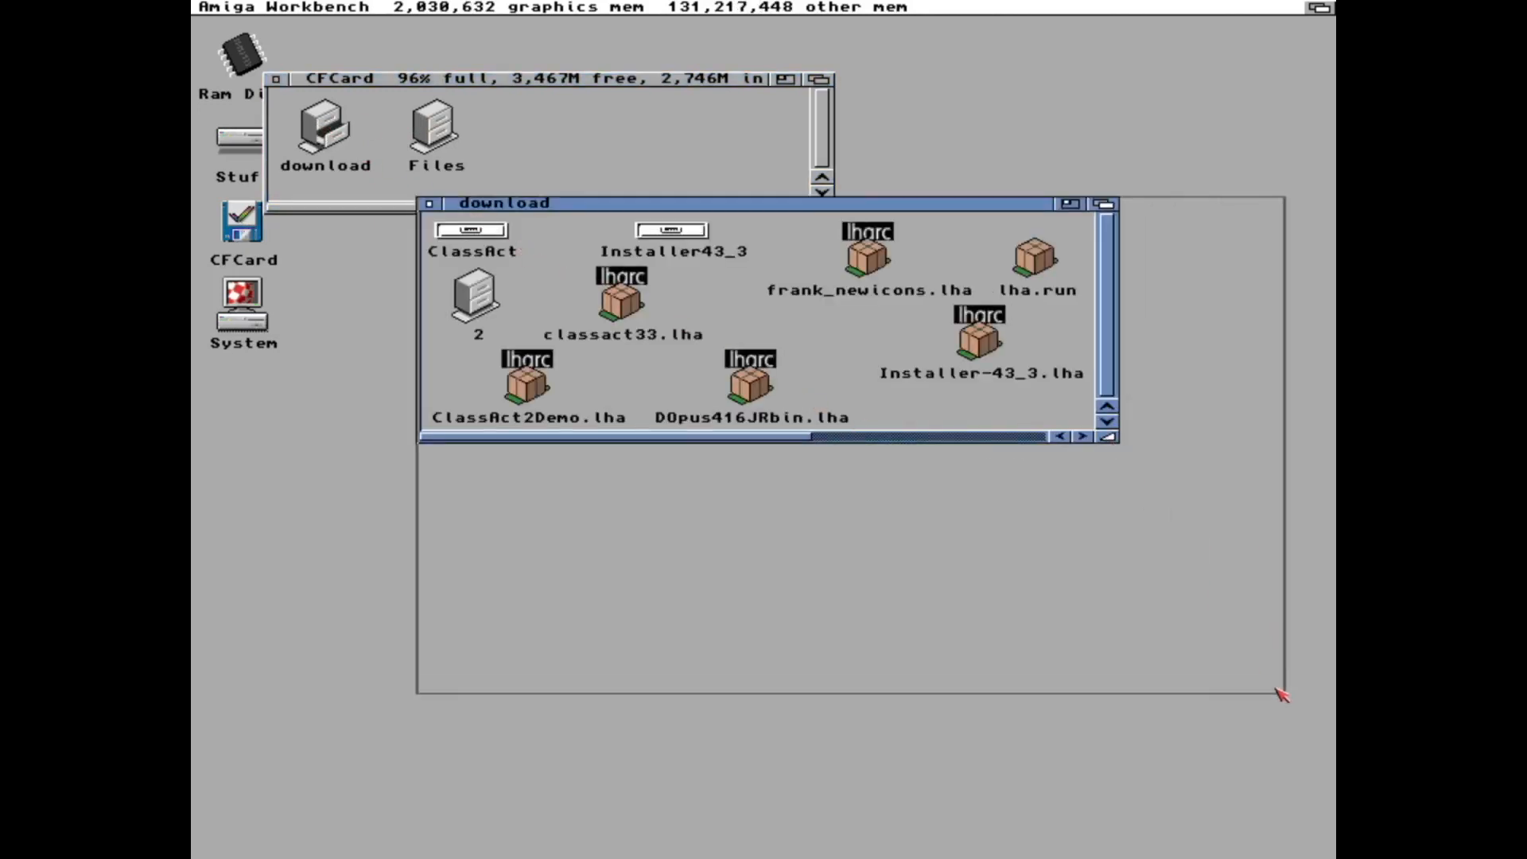
key(super+period)
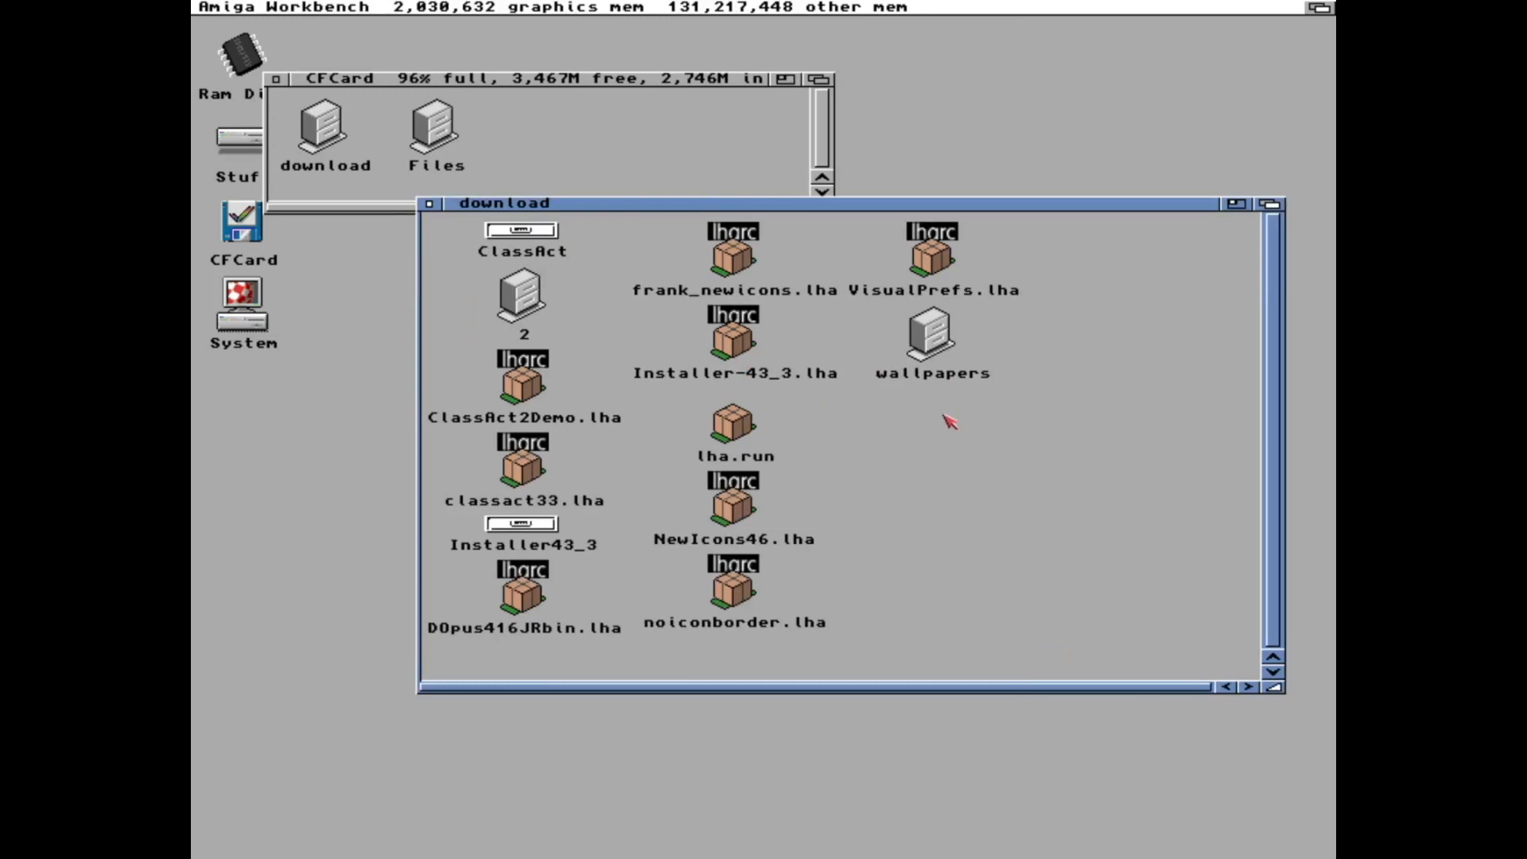
Copy face.iff from the wallpapers drawer into Stuff:Backdrops.
double_click(932, 347)
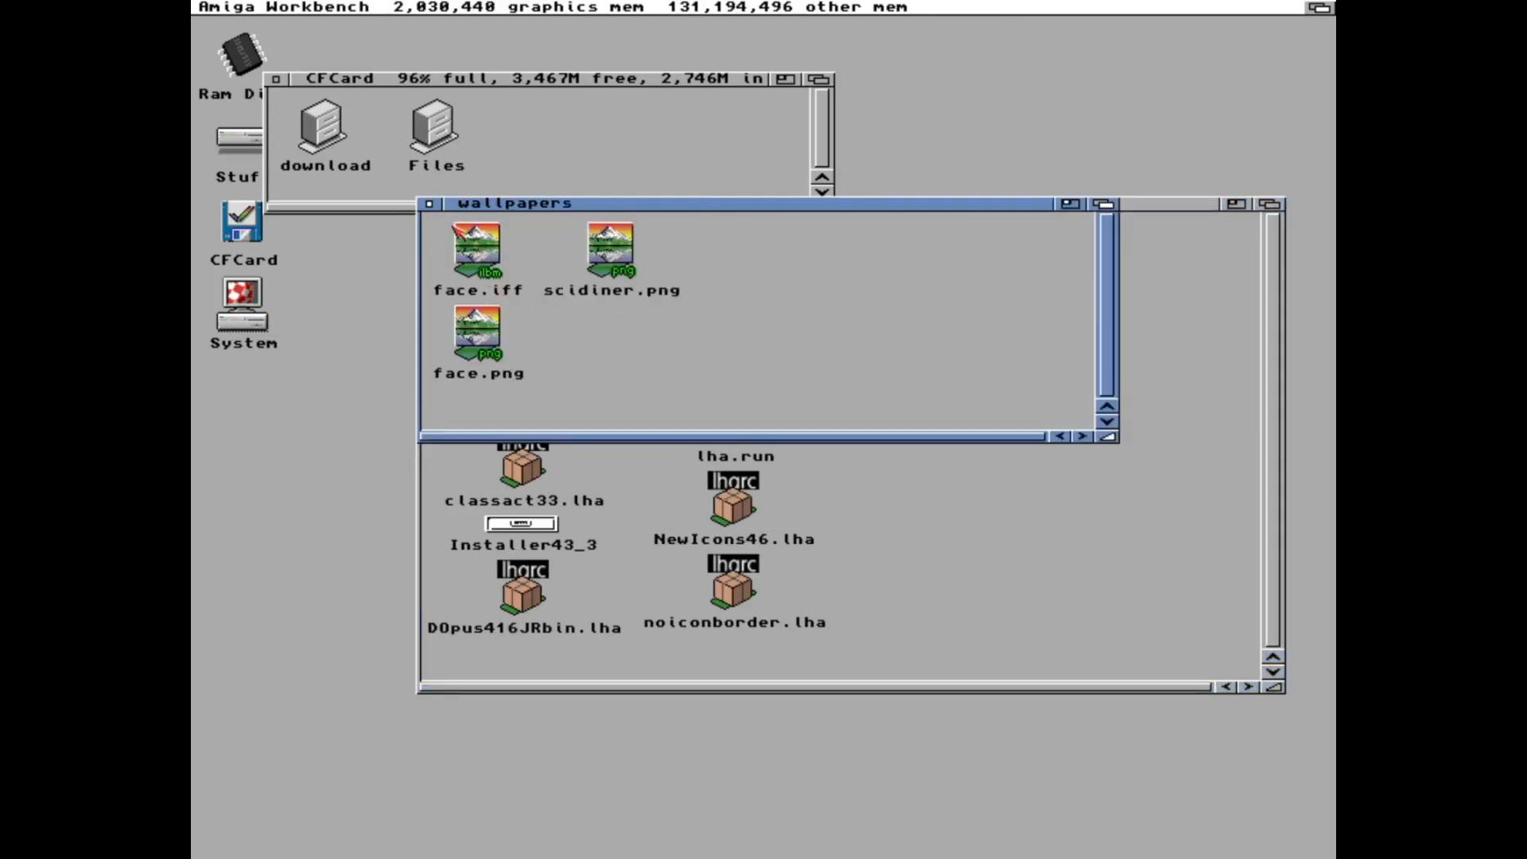
drag(479, 204, 471, 446)
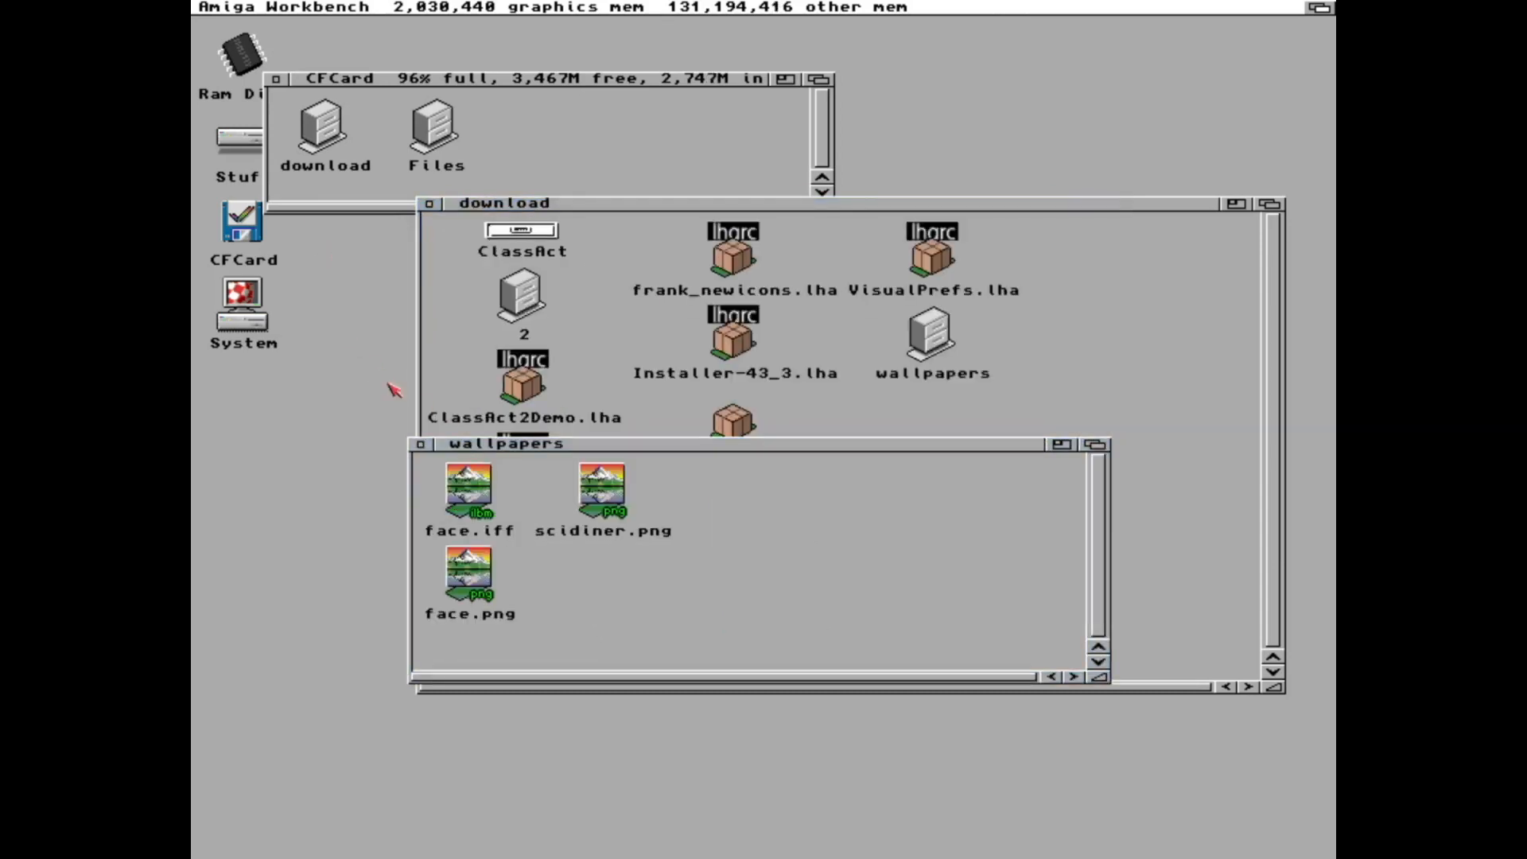
double_click(242, 141)
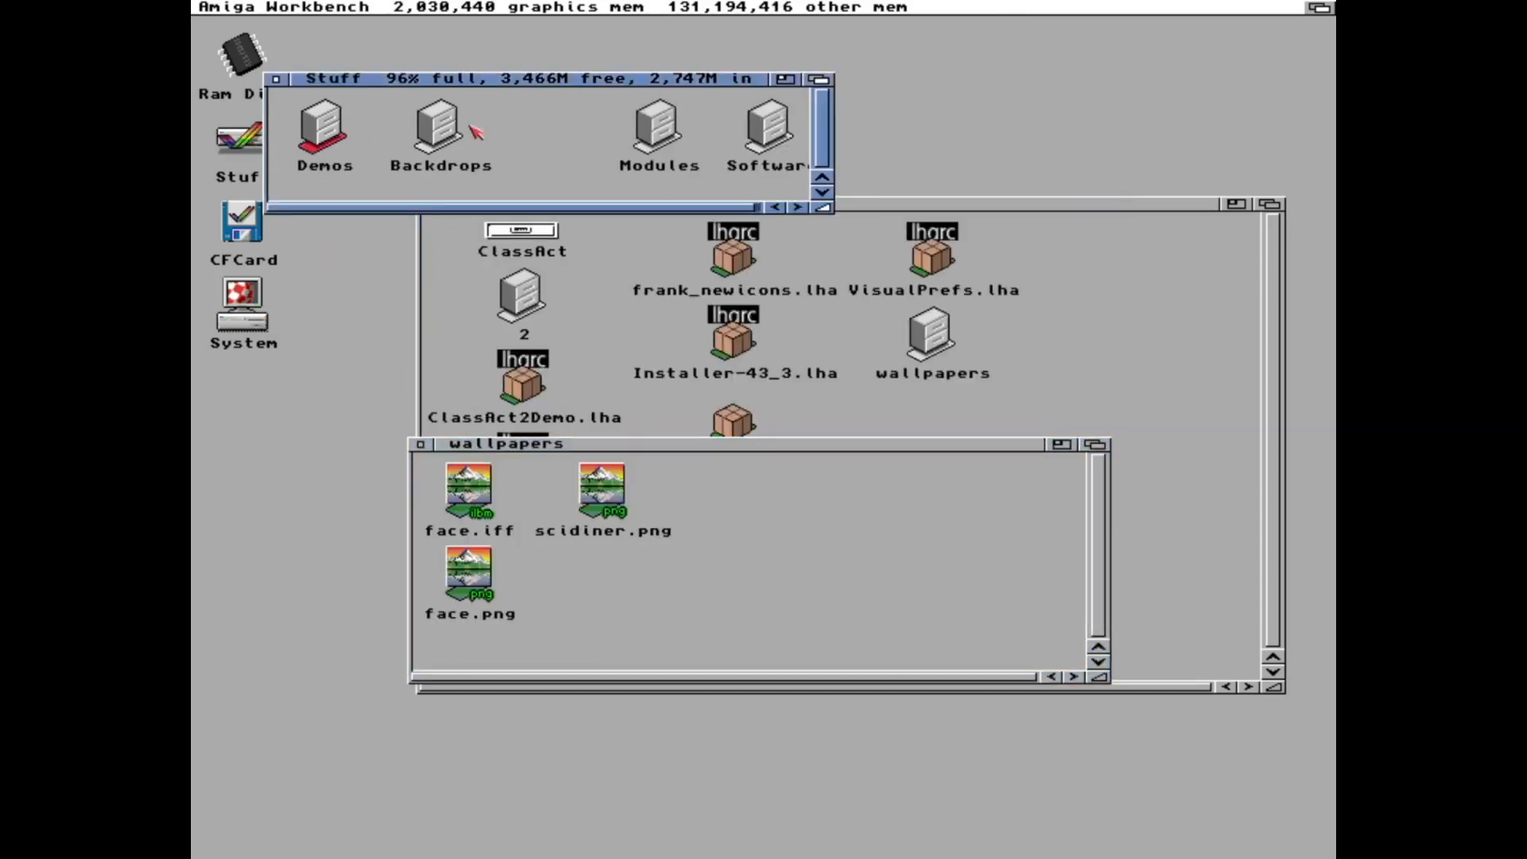
double_click(445, 132)
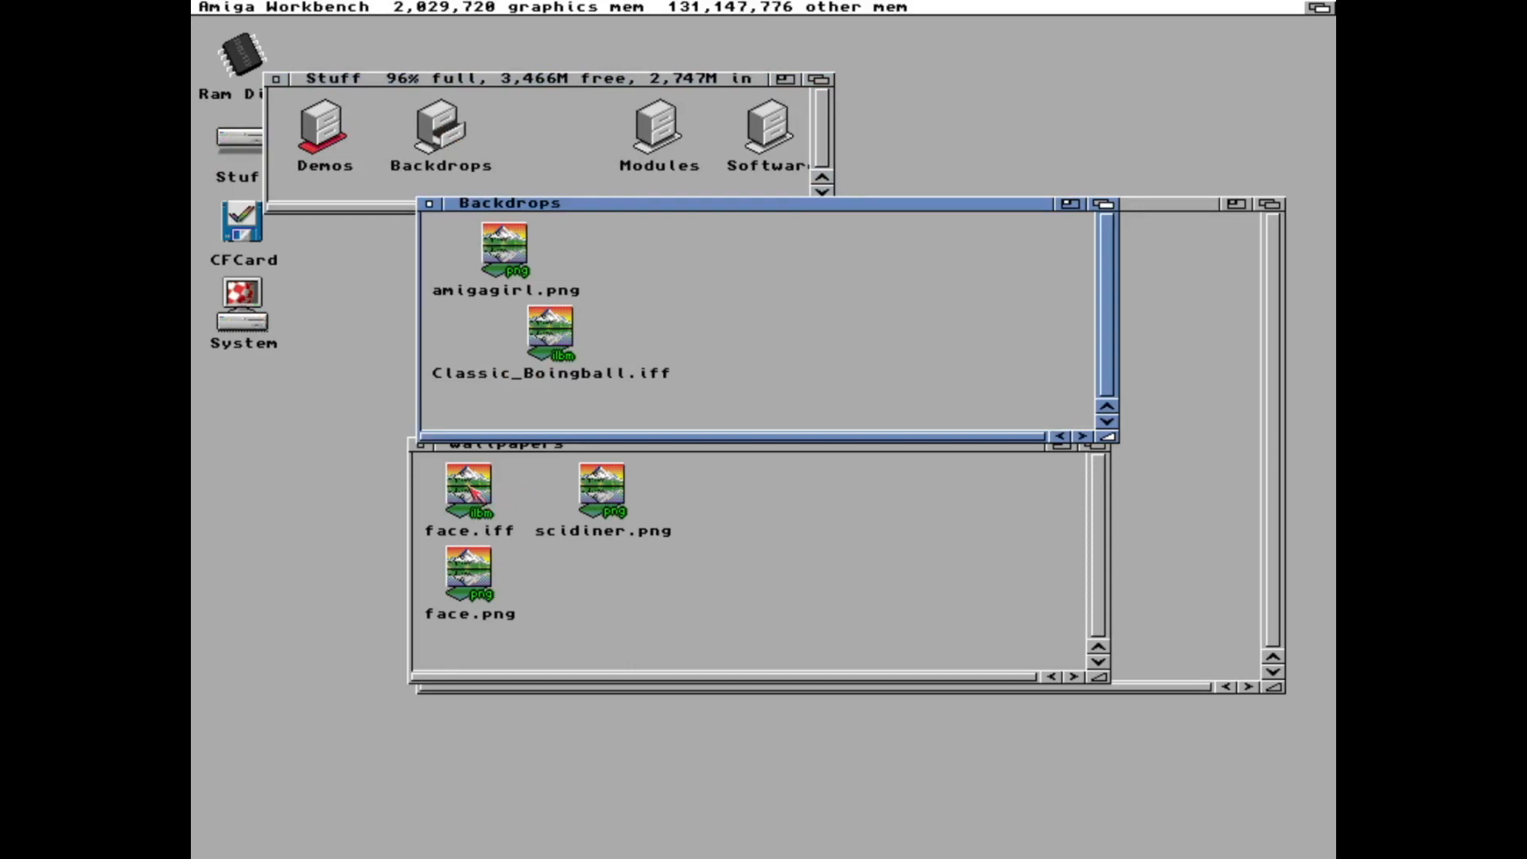
drag(475, 487, 677, 274)
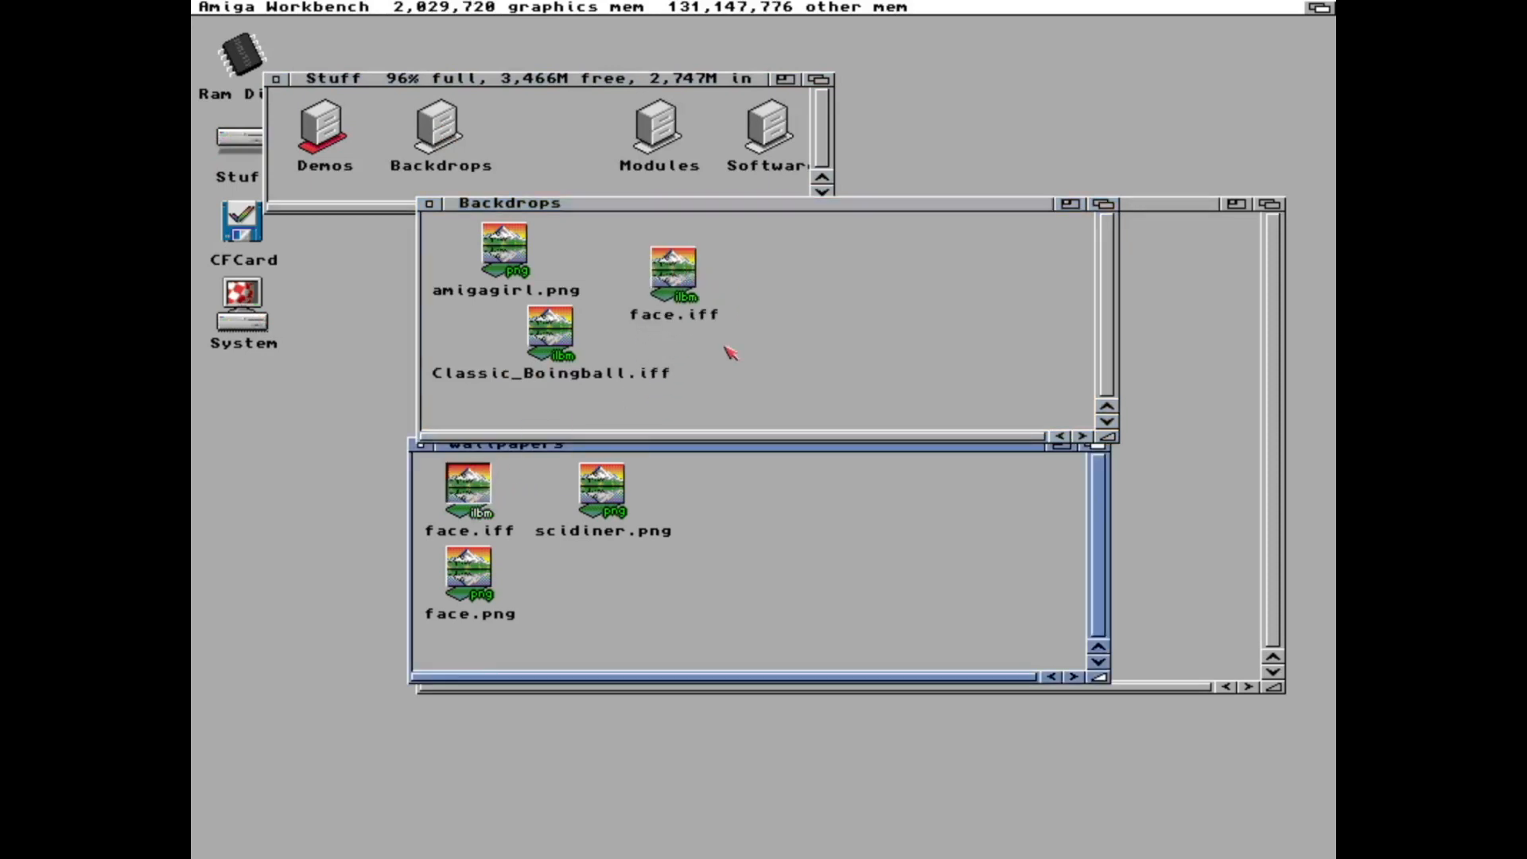
Close the open drawer windows.
click(420, 444)
click(429, 203)
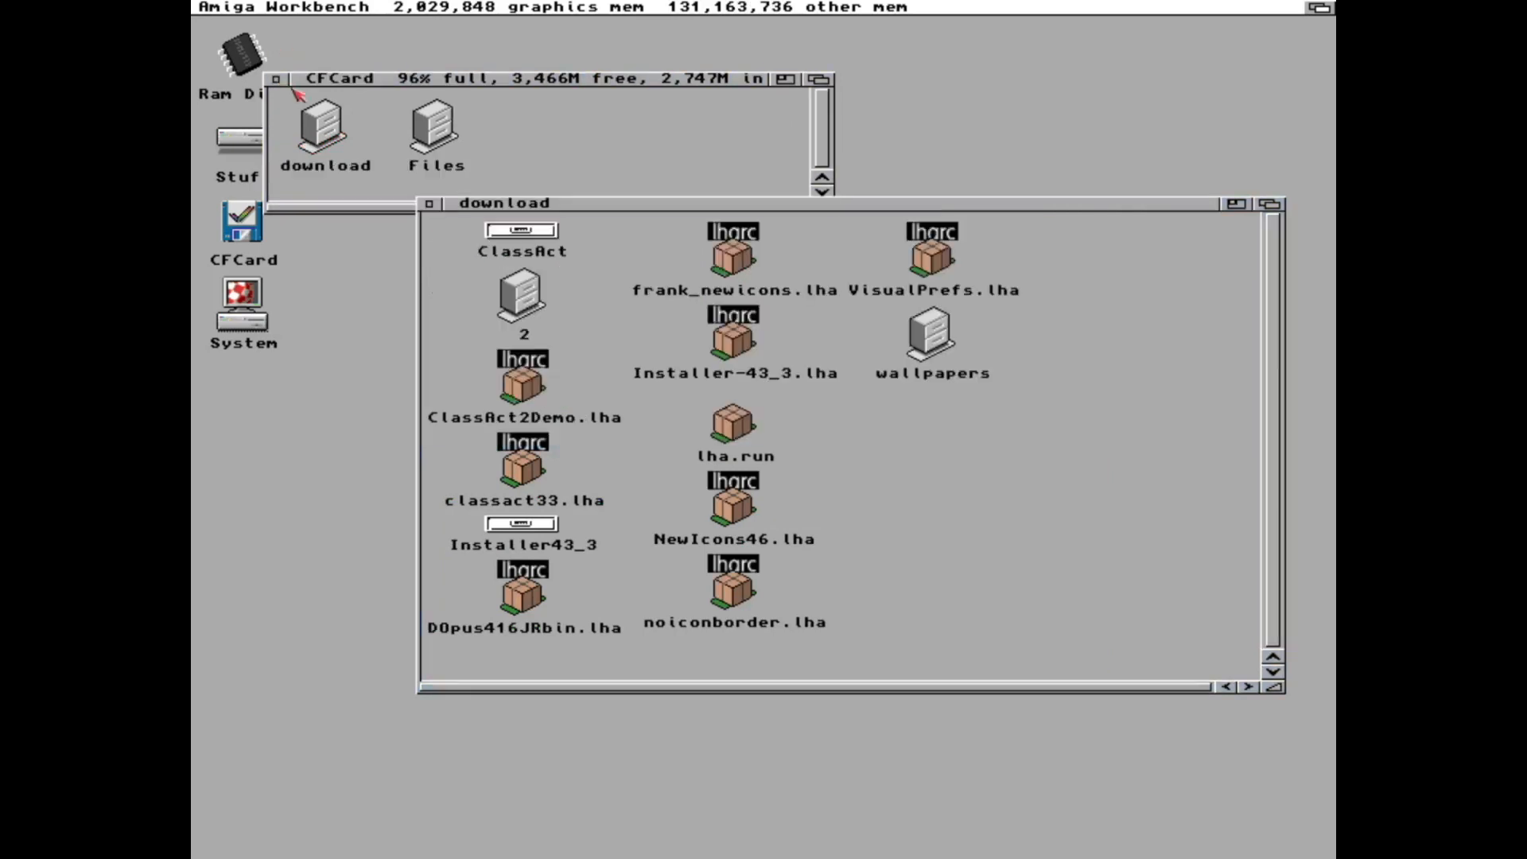
click(276, 79)
Run wbpattern from Workbench > Execute Command.
right_click(241, 8)
click(260, 38)
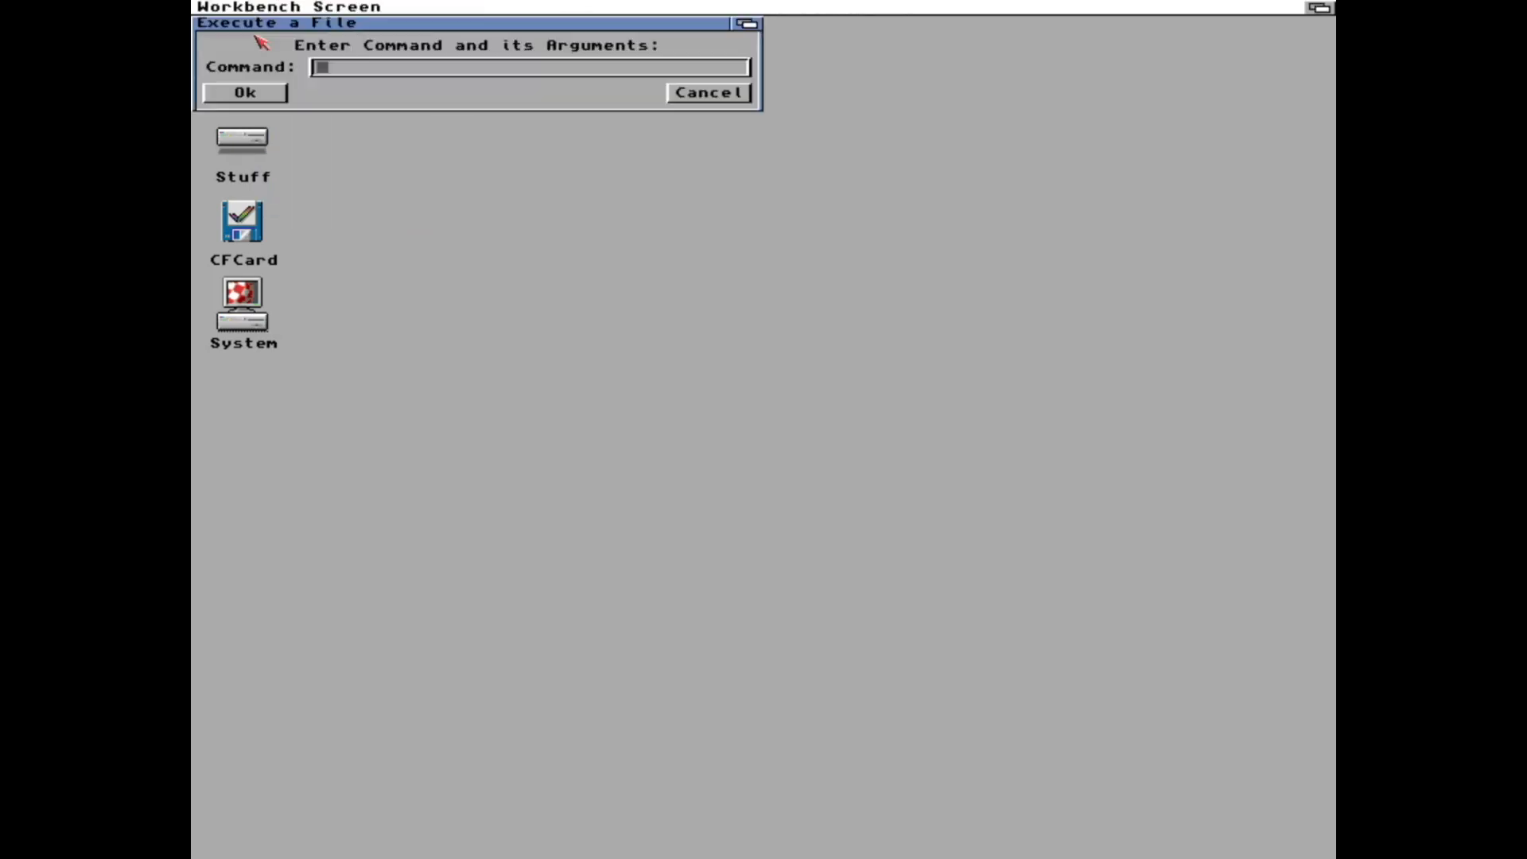
text(wbp)
text(atter)
text(n)
key(Return)
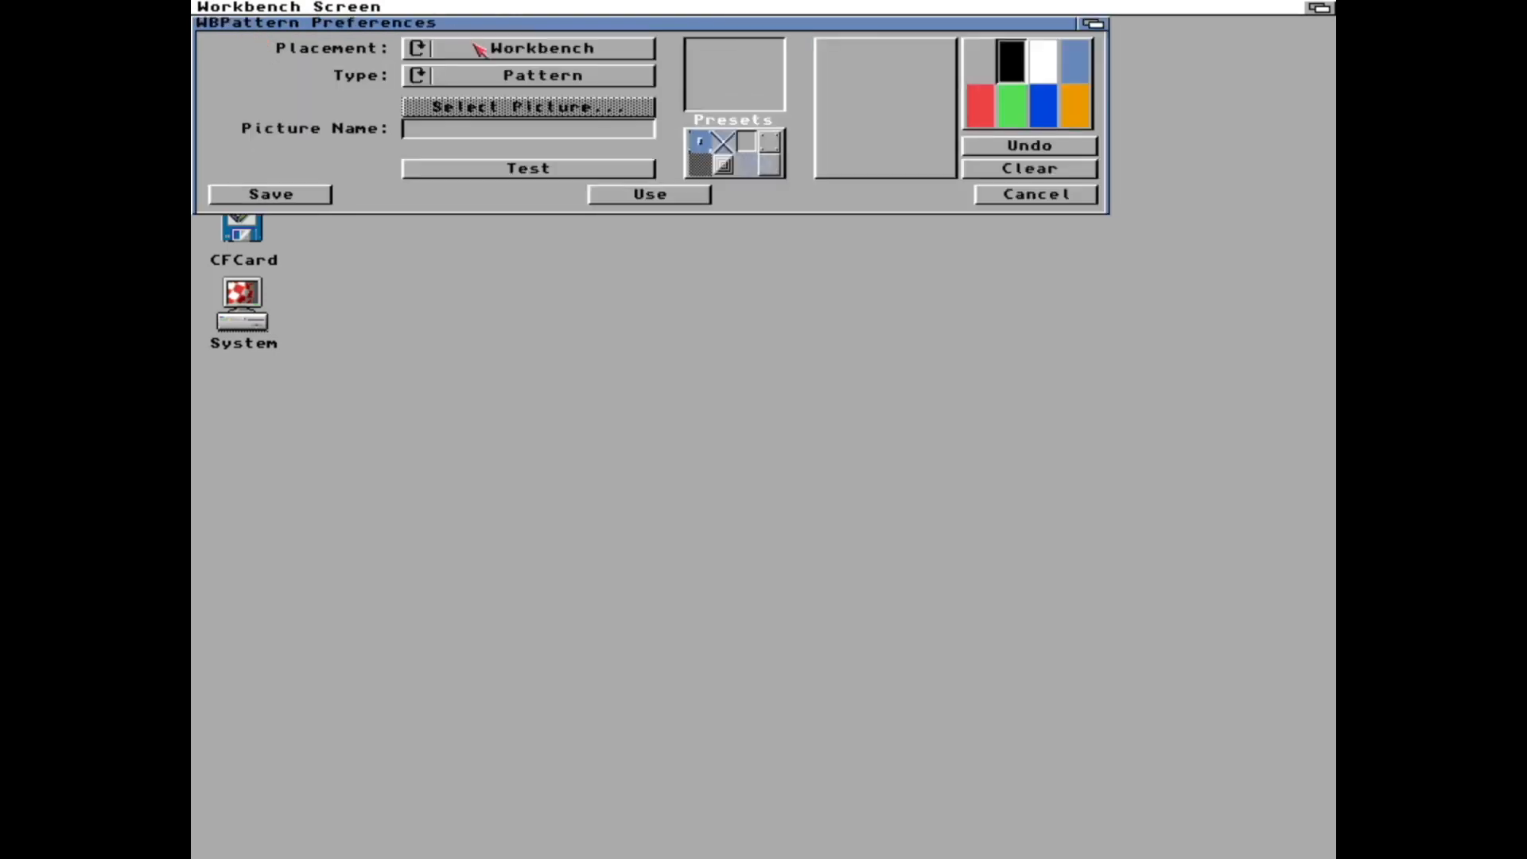
Set the backdrop Type to Picture using Stuff:Backdrops/face.iff and save it.
click(514, 76)
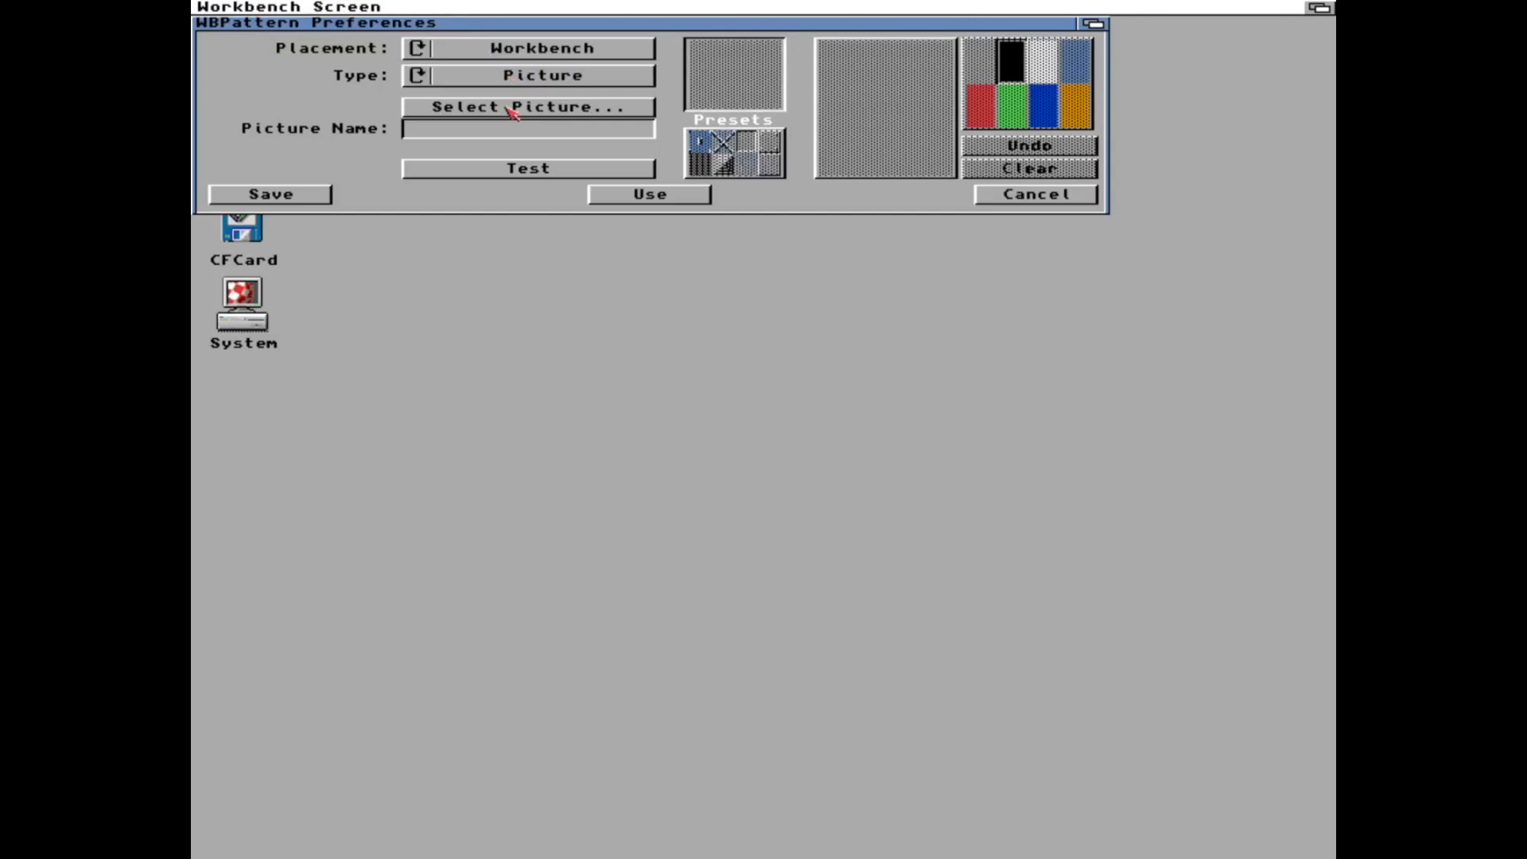
click(513, 111)
click(412, 255)
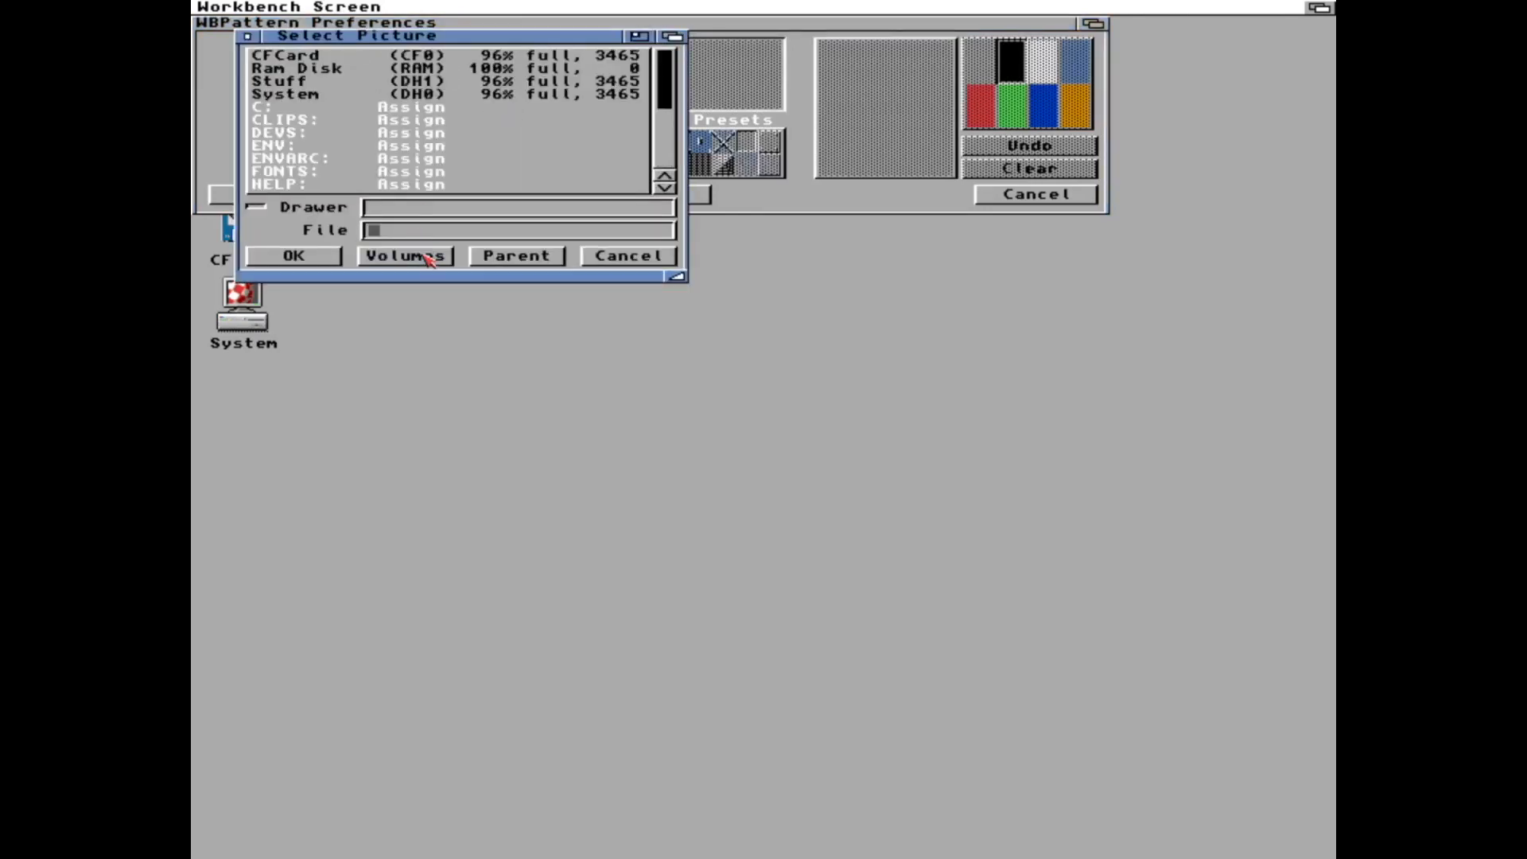
click(286, 82)
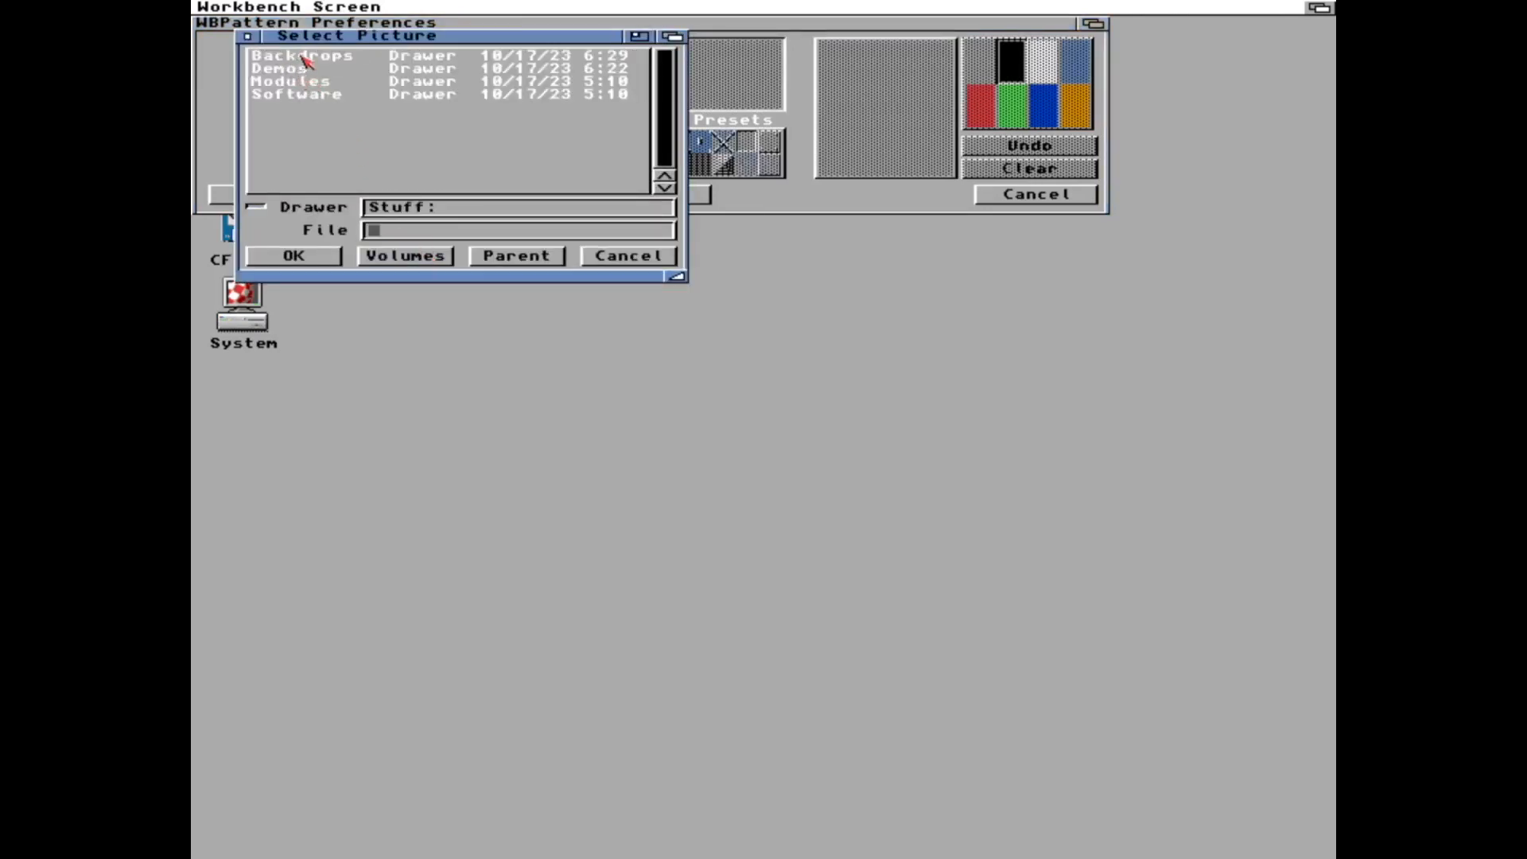
click(308, 58)
click(315, 69)
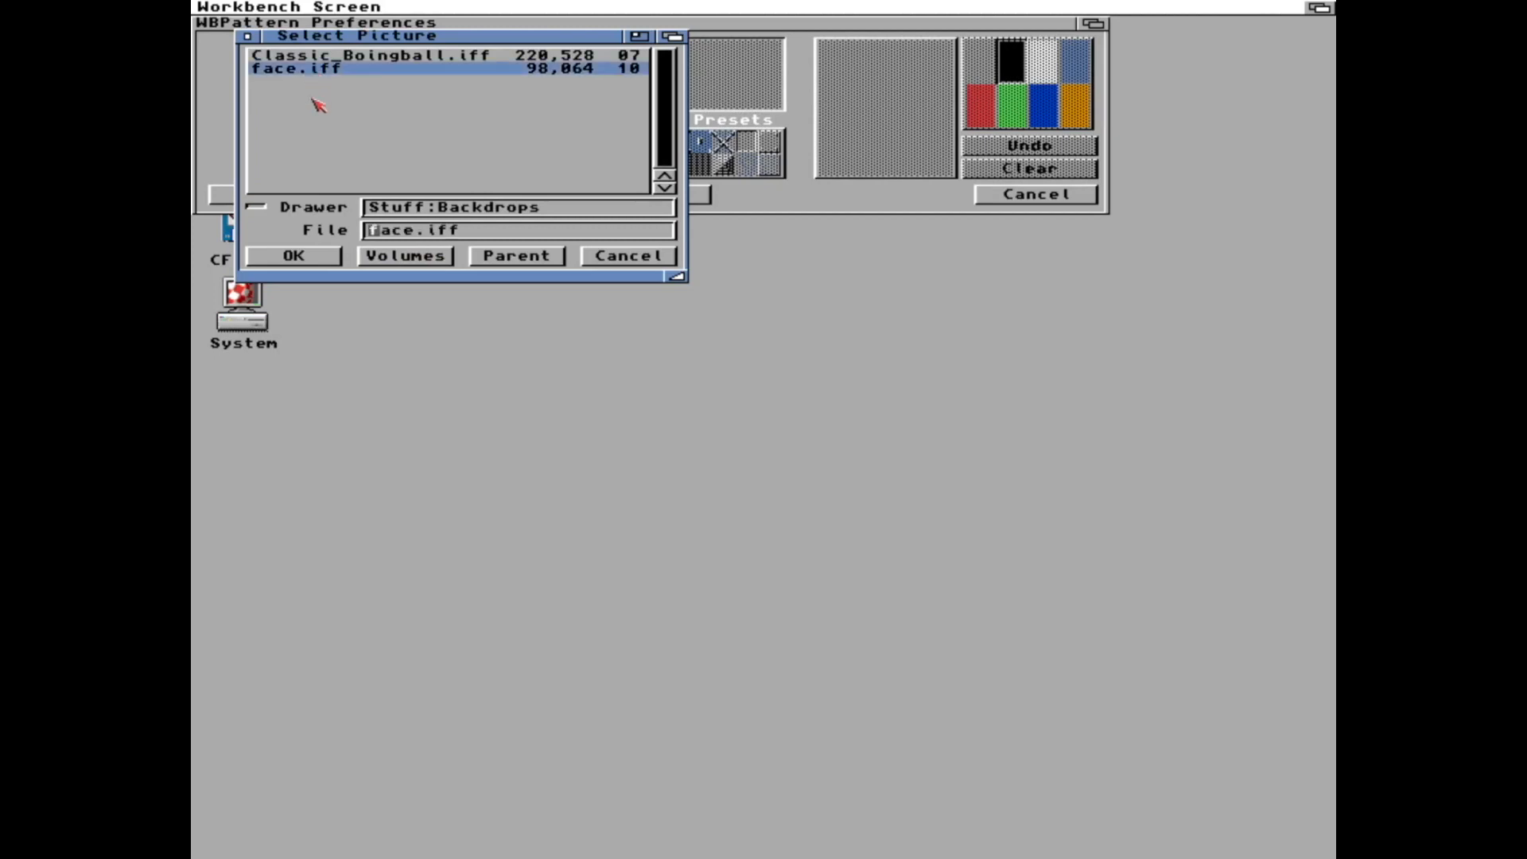
click(294, 255)
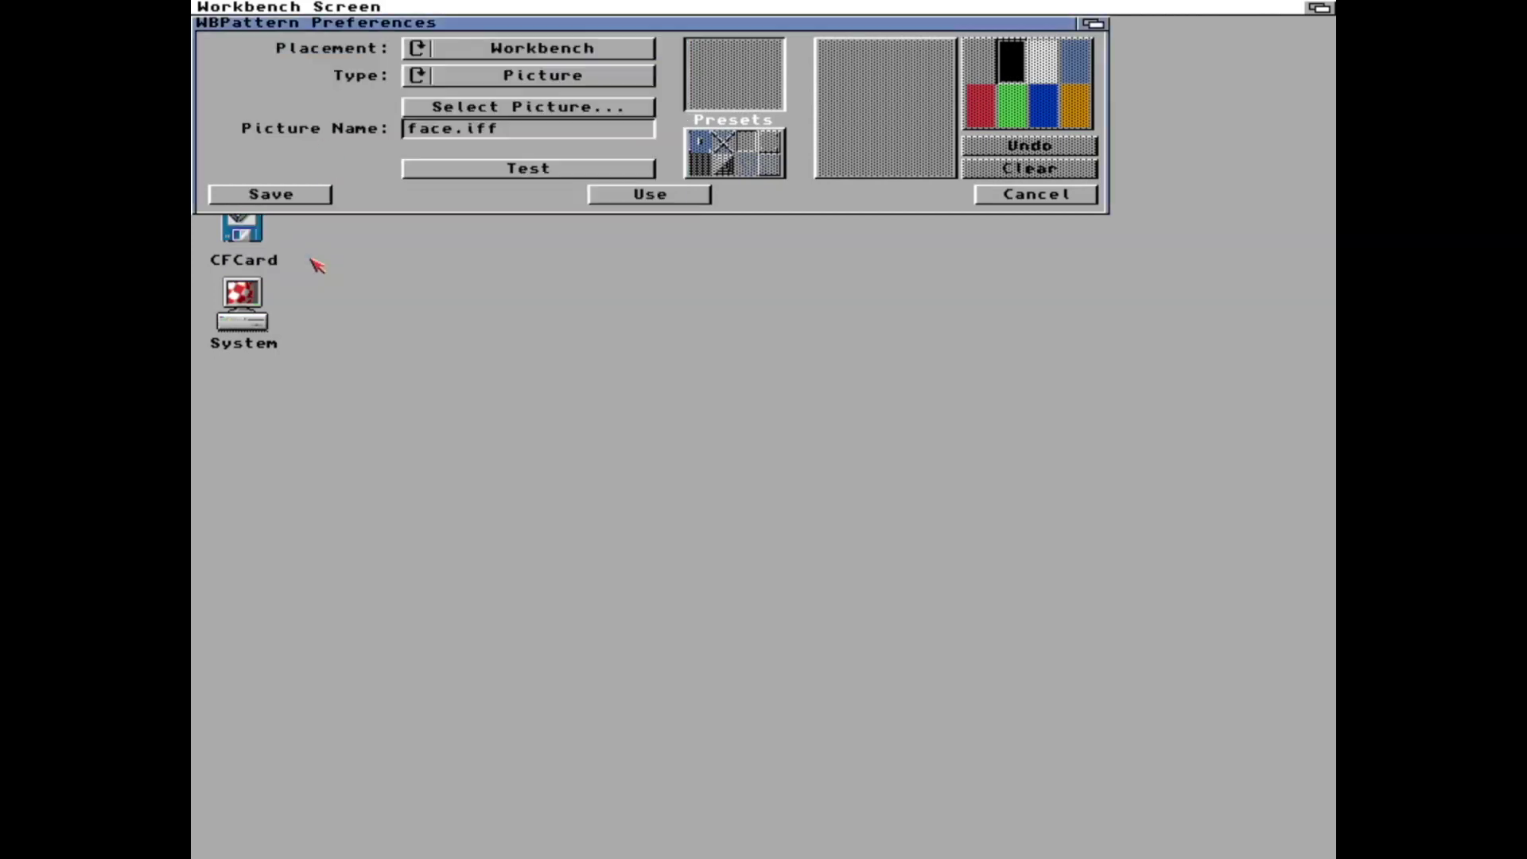
click(305, 199)
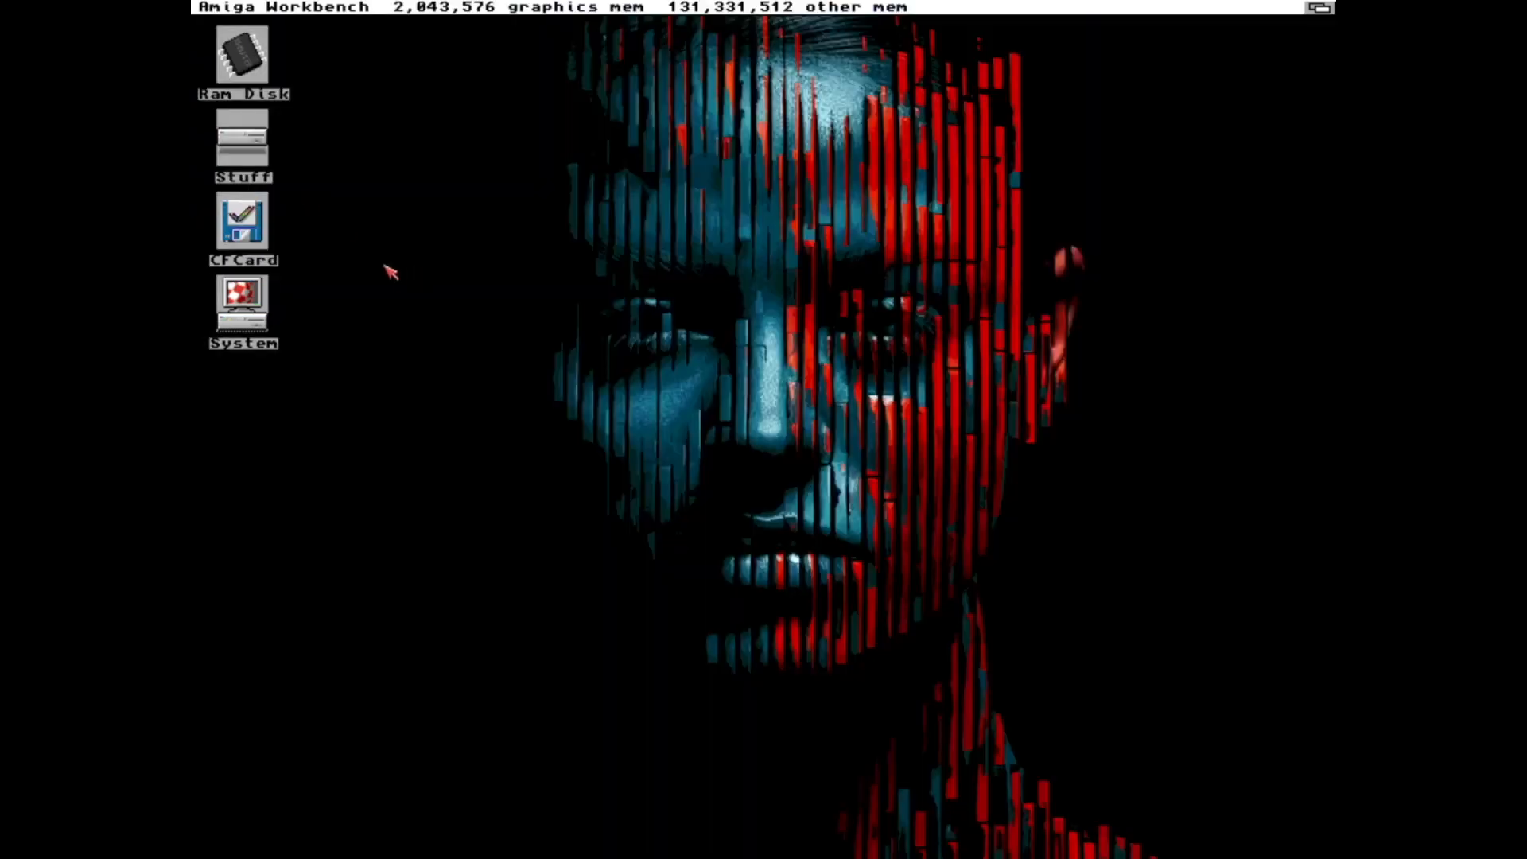
Reopen System > Prefs > NewIconsPrefs and save its settings again.
click(244, 58)
click(340, 70)
double_click(243, 308)
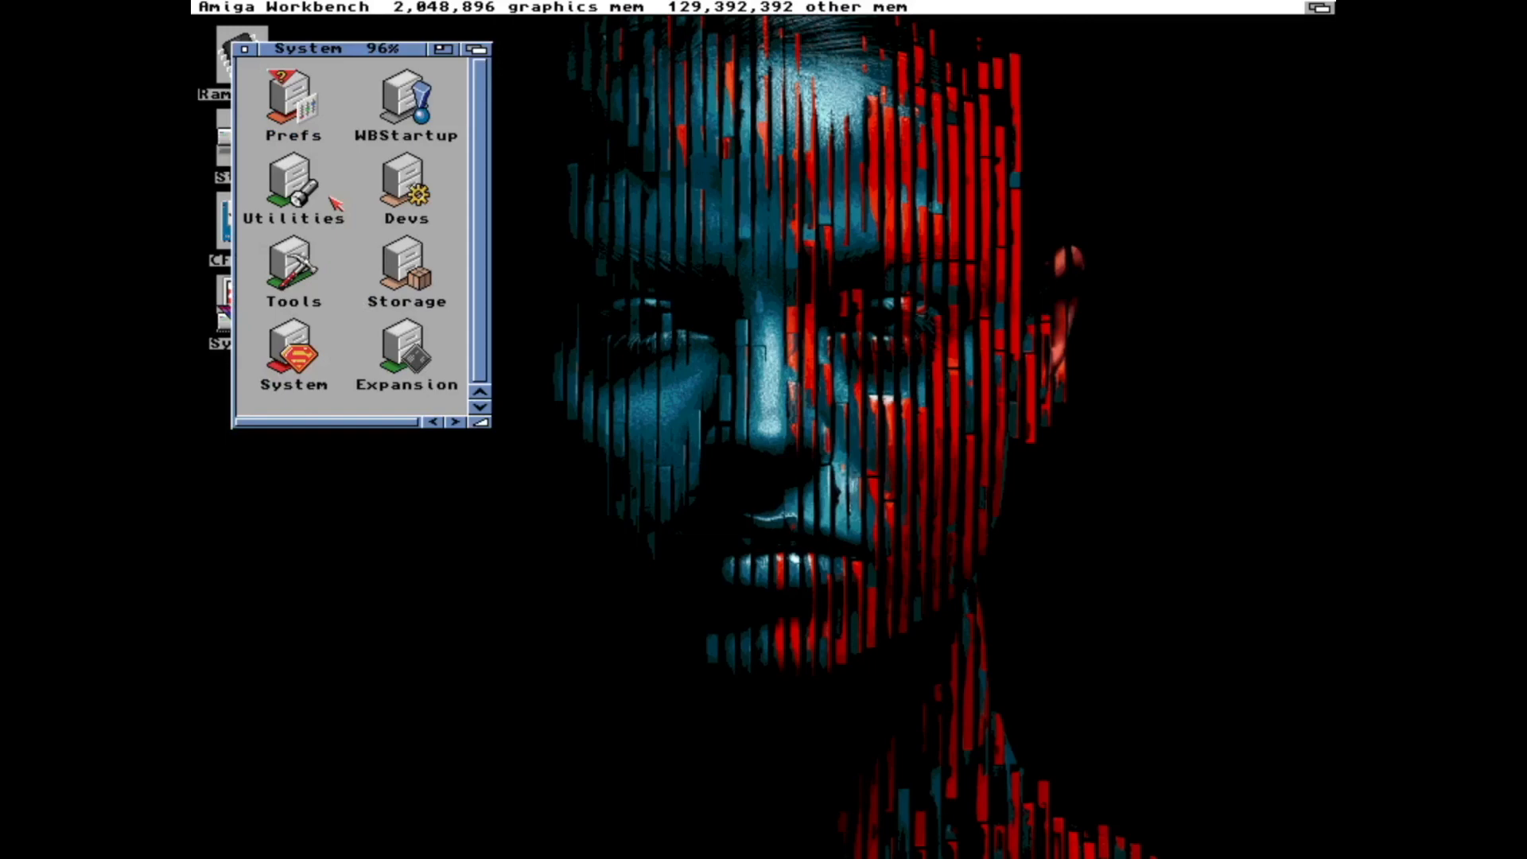
double_click(292, 101)
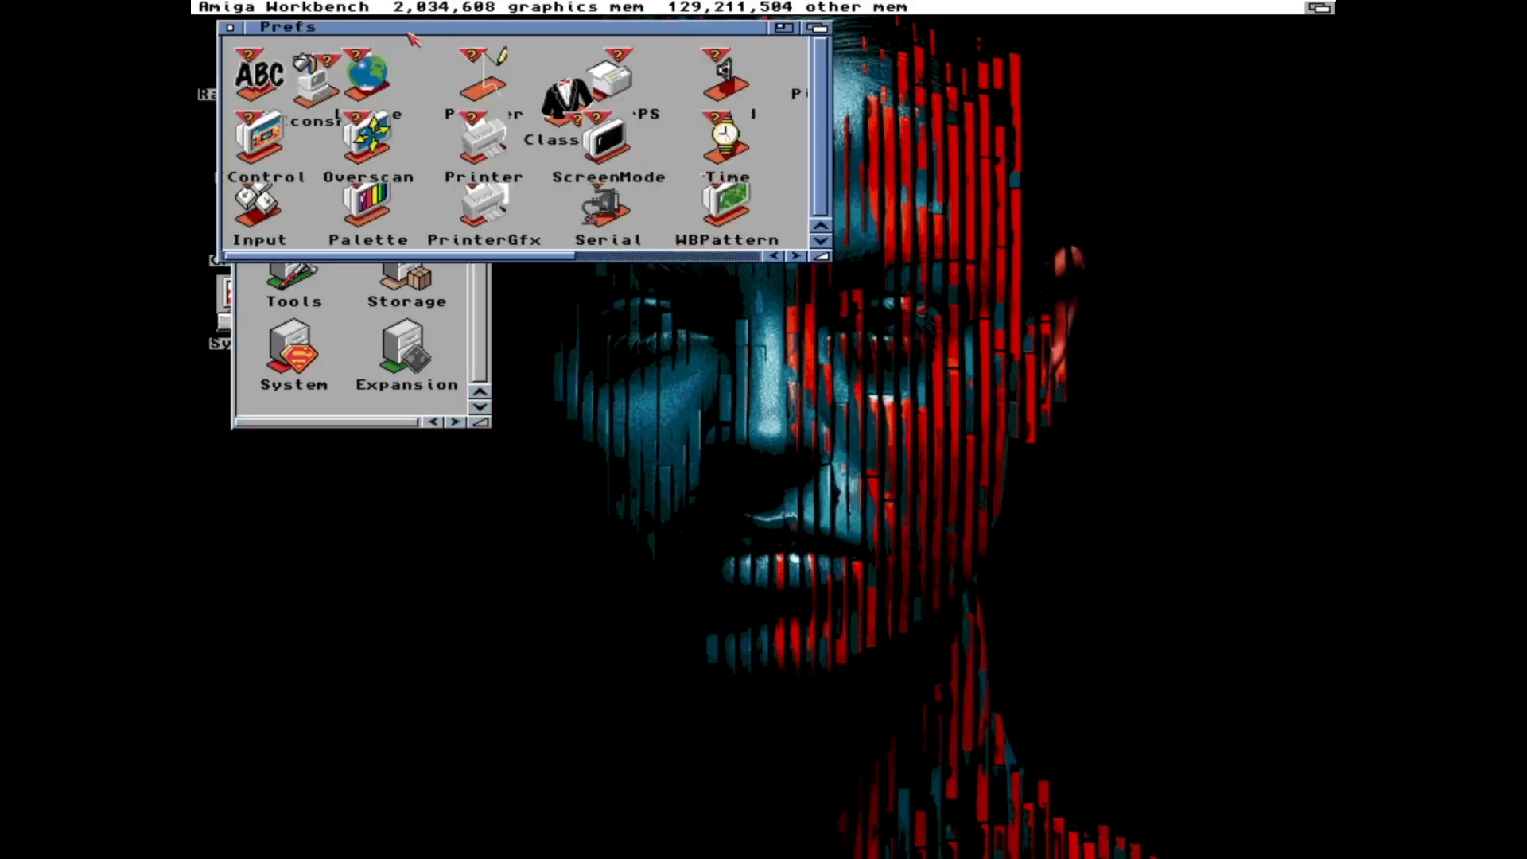
drag(411, 39, 513, 225)
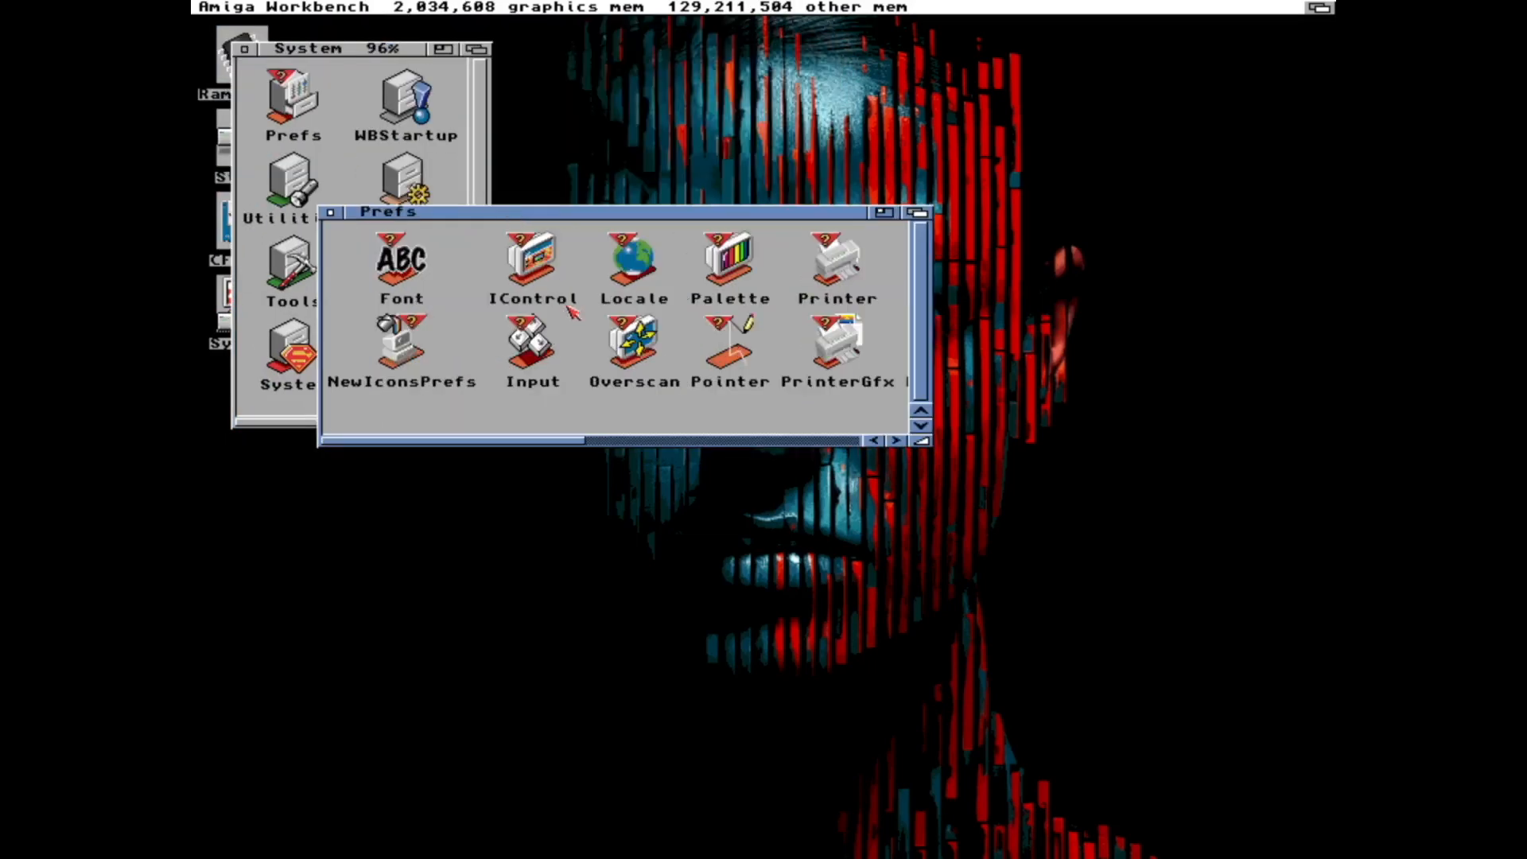
double_click(403, 336)
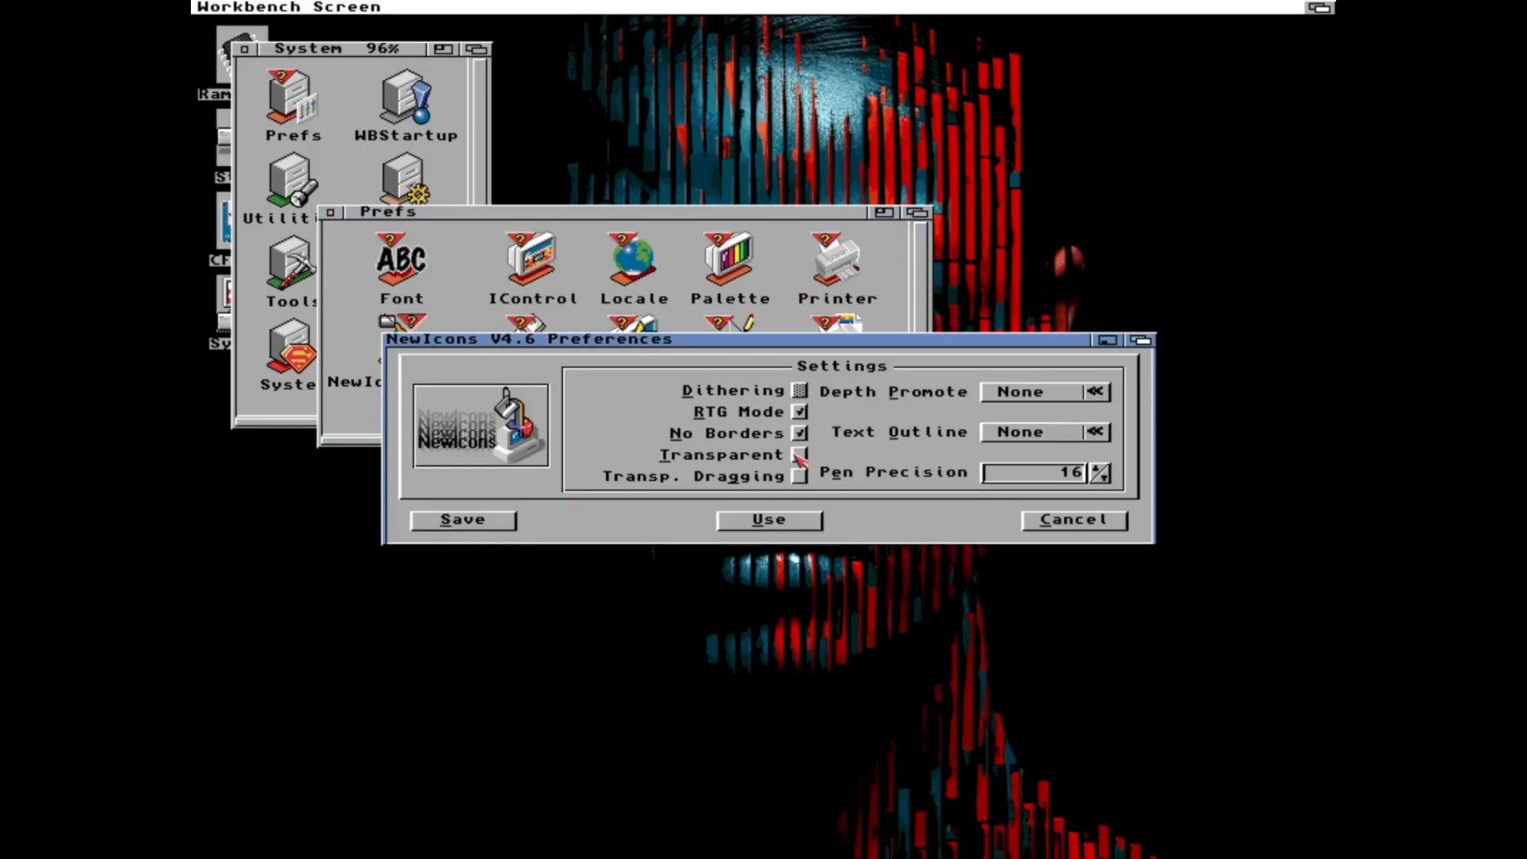
click(464, 520)
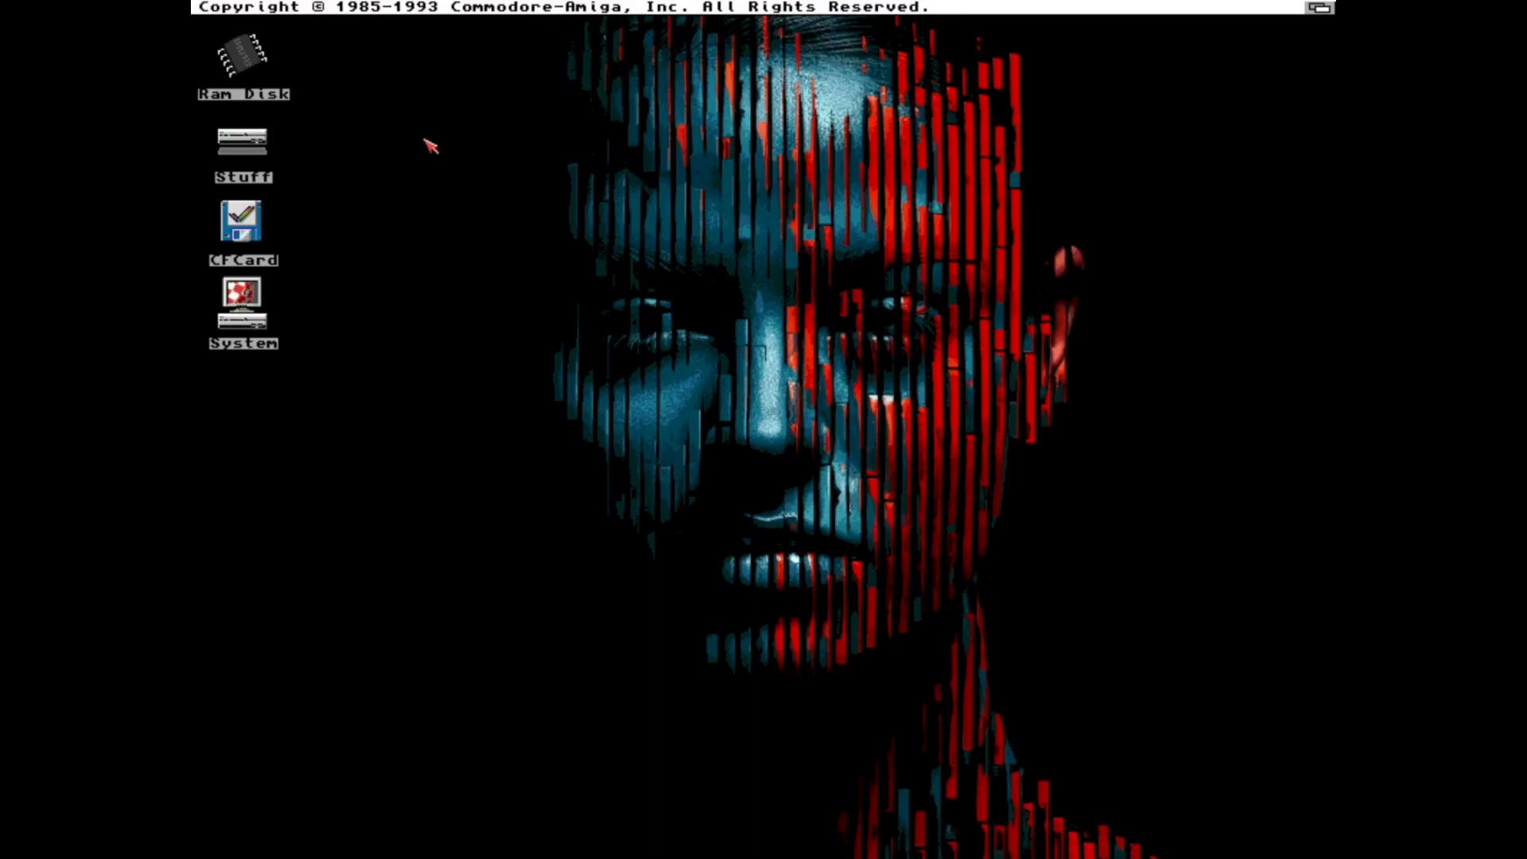
Close the drawer windows and bring up the Execute Command requester.
click(242, 57)
click(242, 143)
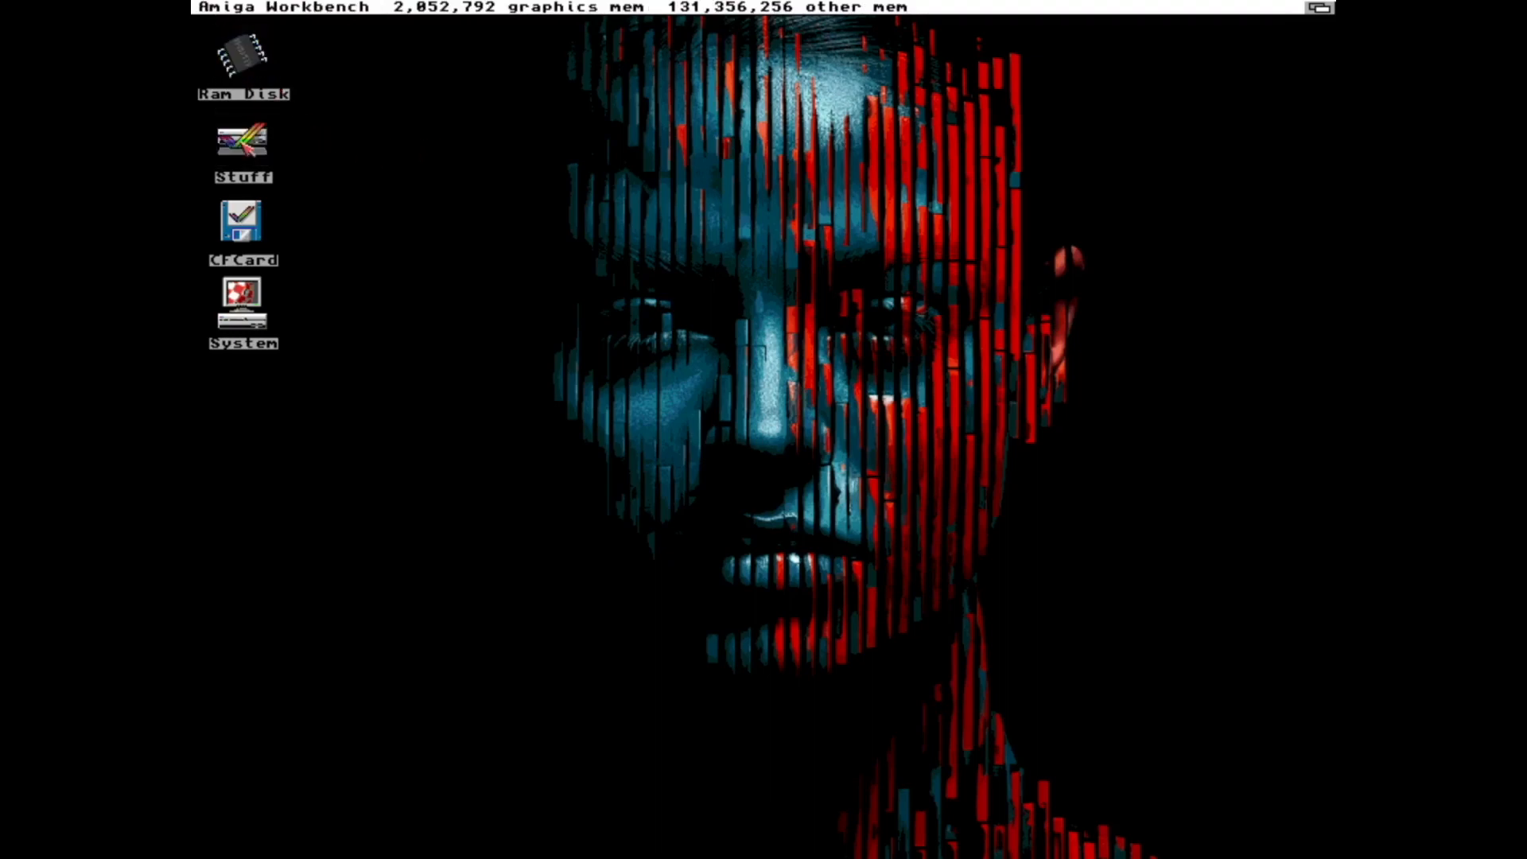
click(242, 234)
click(243, 304)
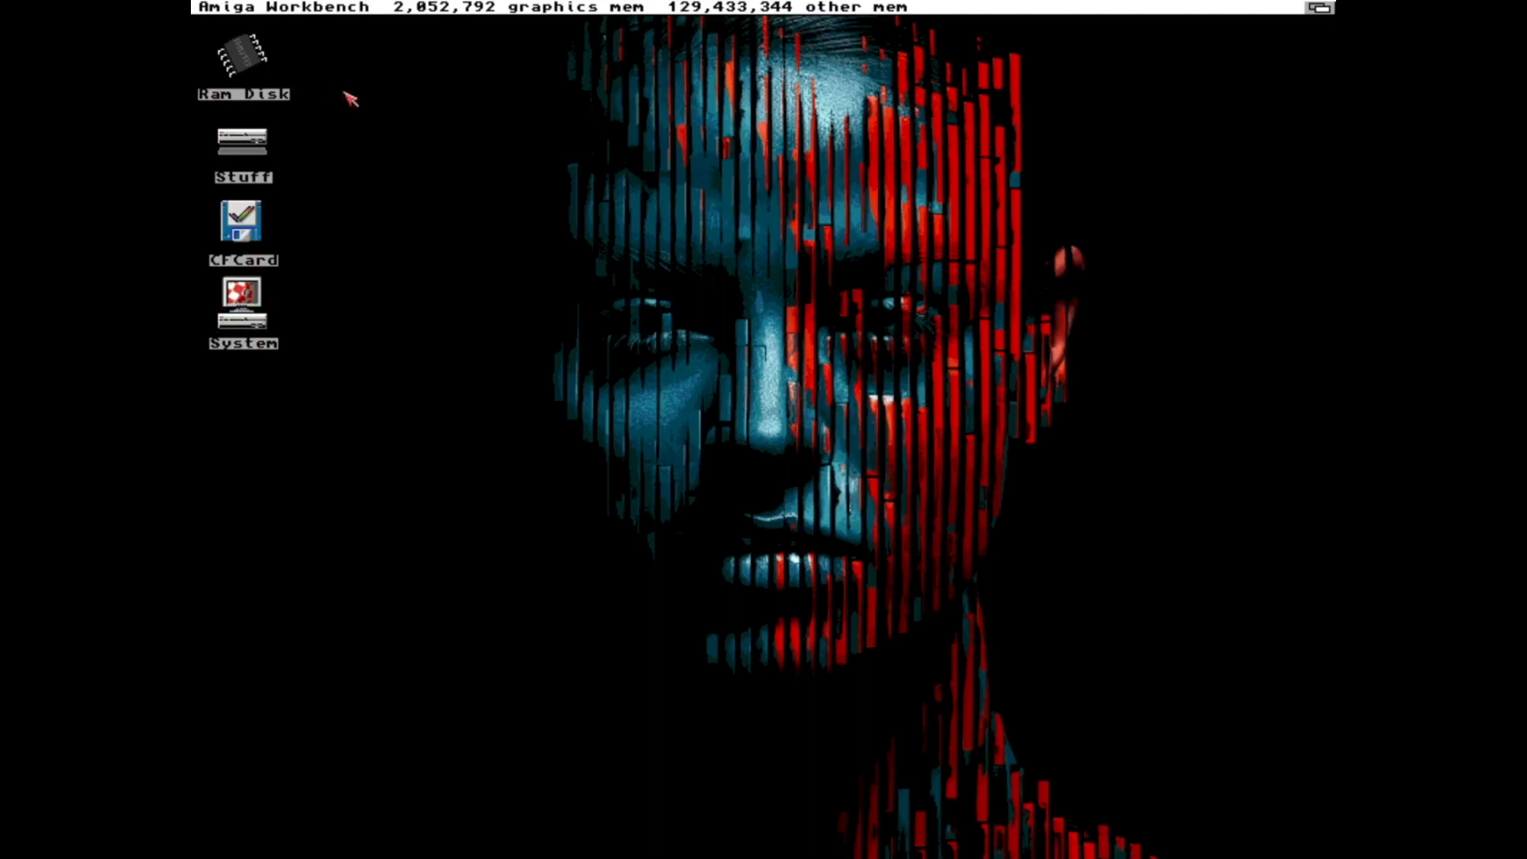
drag(226, 7, 256, 36)
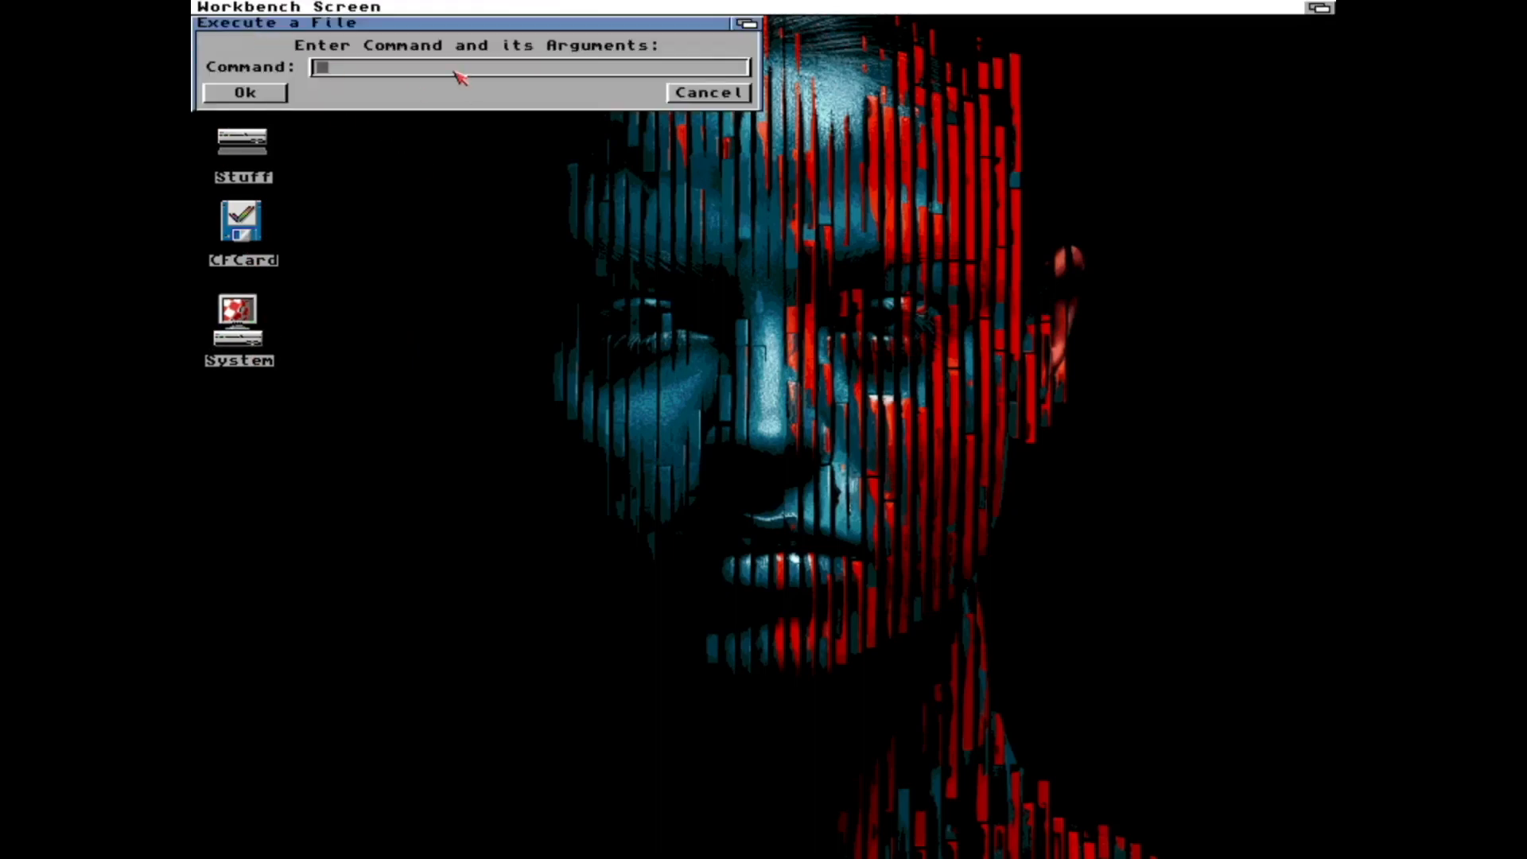
text(wbpattern)
Run wbpattern and save Classic_Boingball.iff as the Workbench backdrop picture.
key(Return)
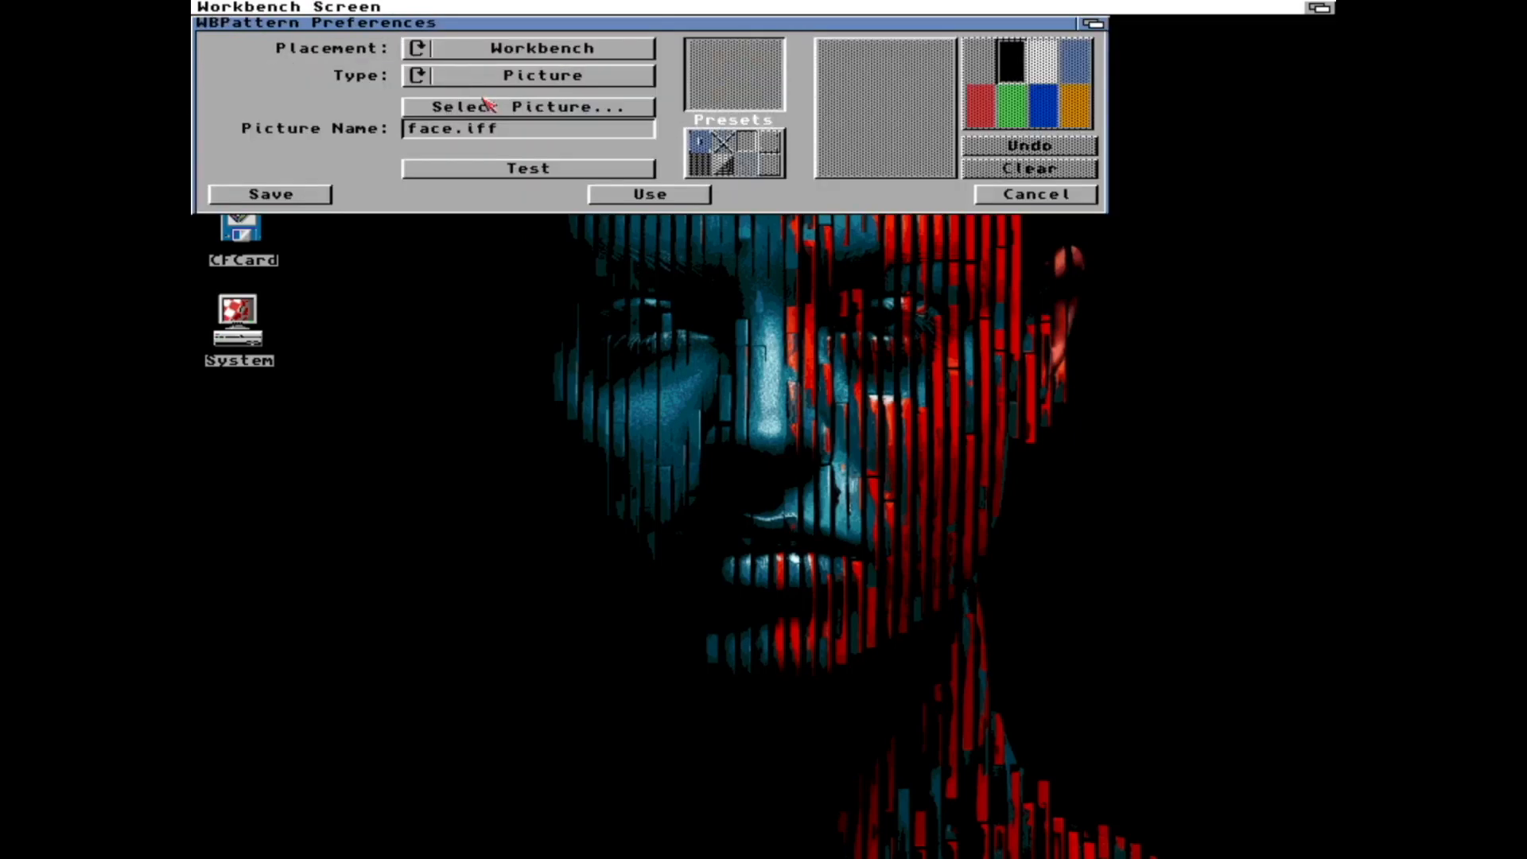
click(511, 111)
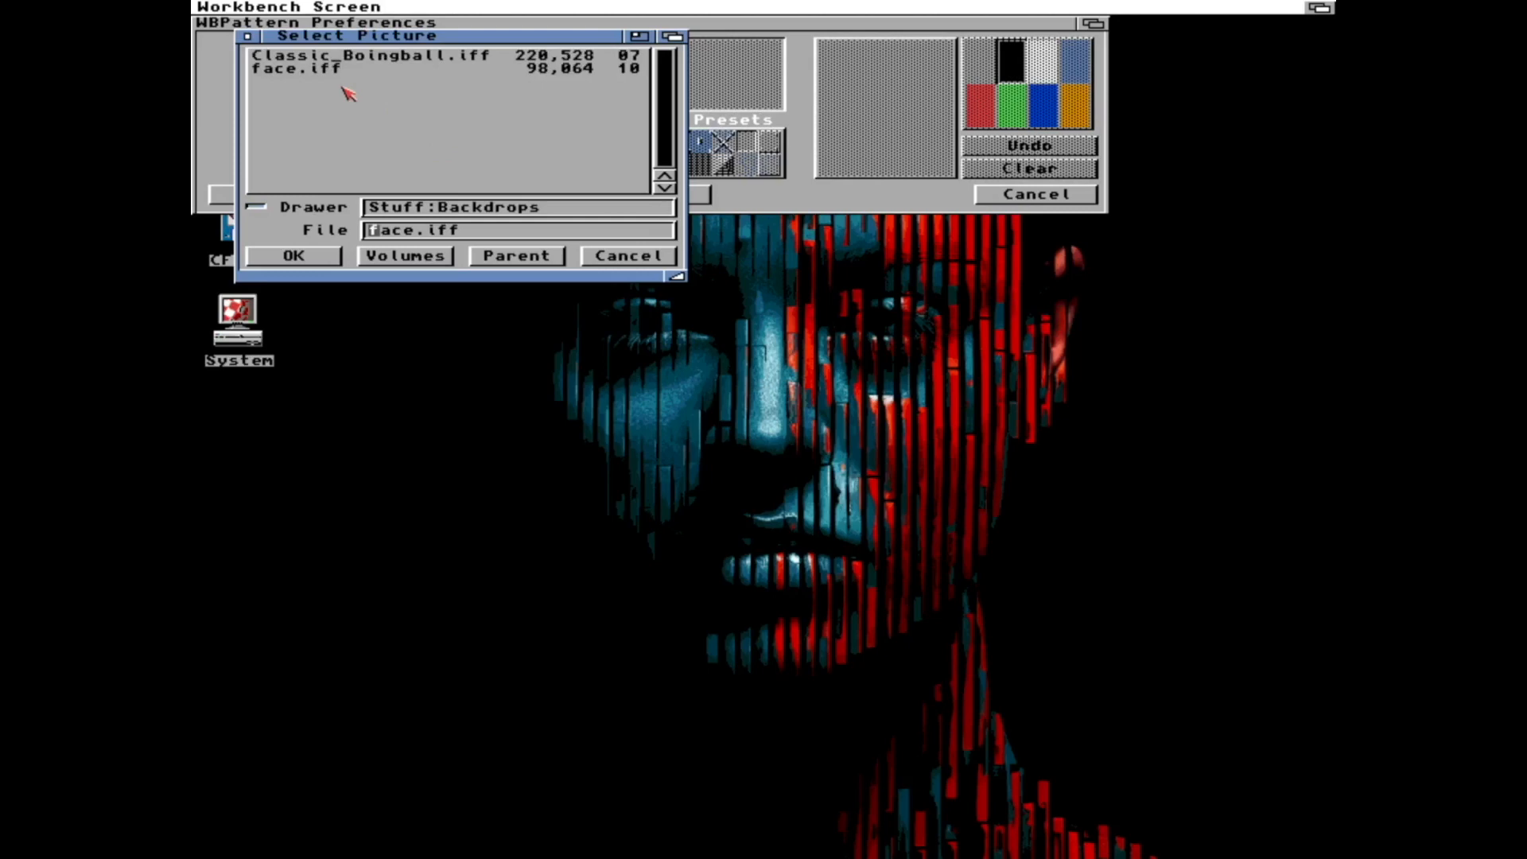
double_click(358, 57)
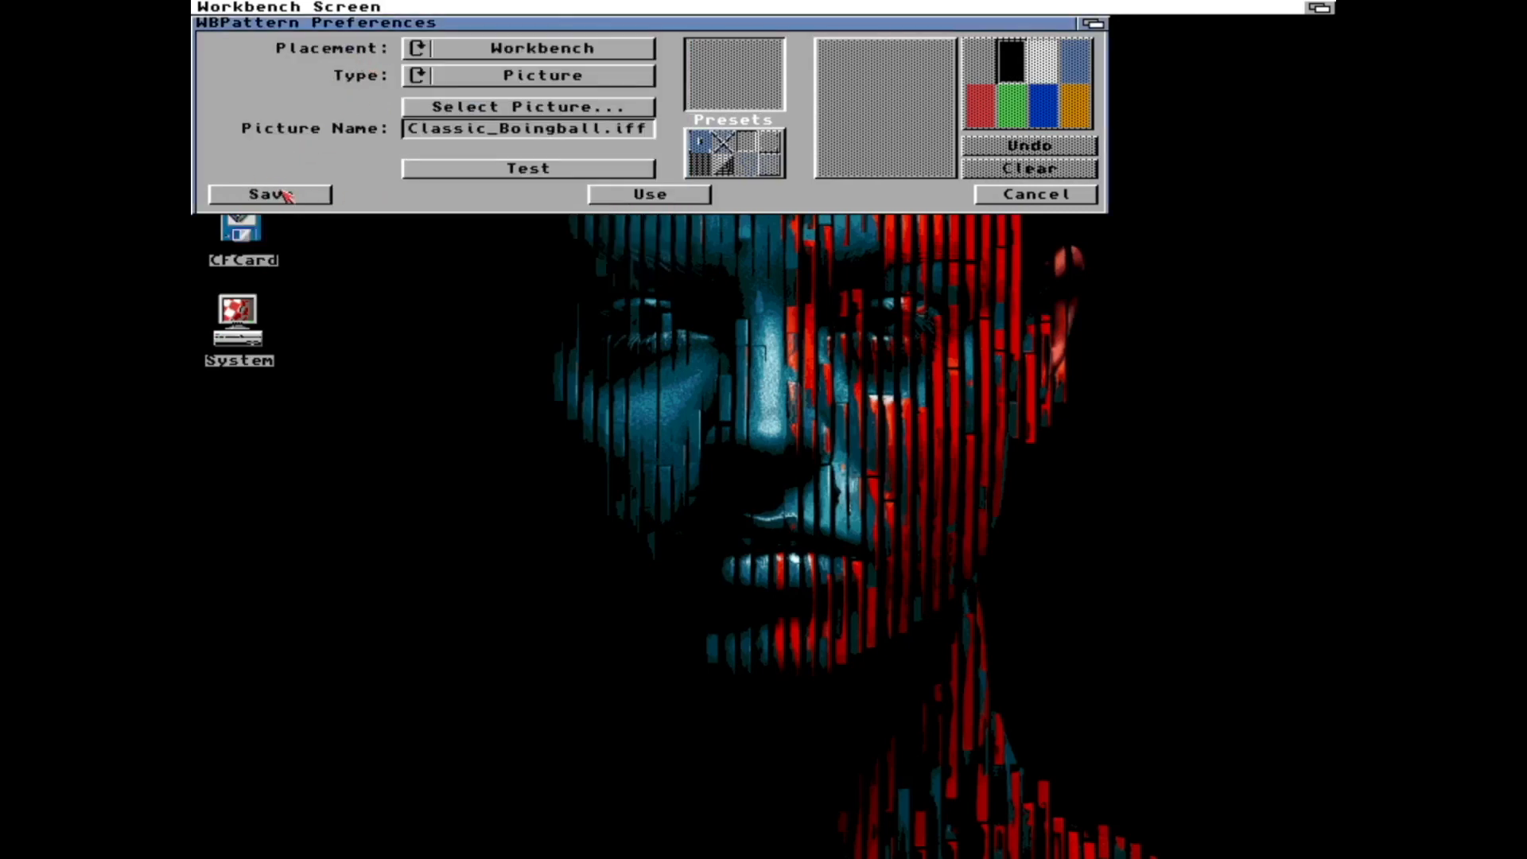
click(269, 194)
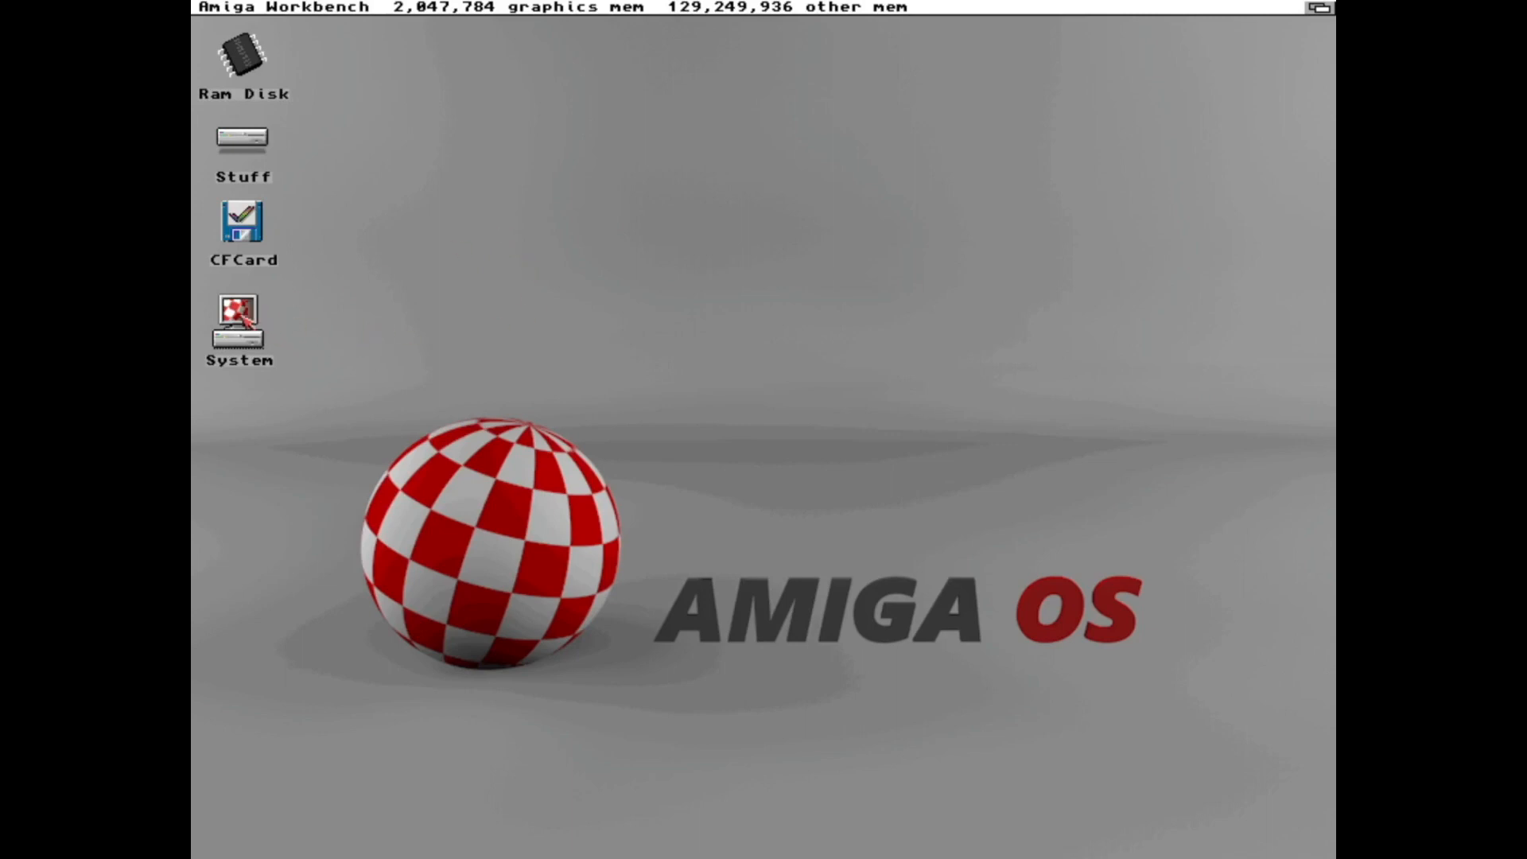
Show the System > Tools drawer enlarged, cleaned up and listing all files.
double_click(243, 323)
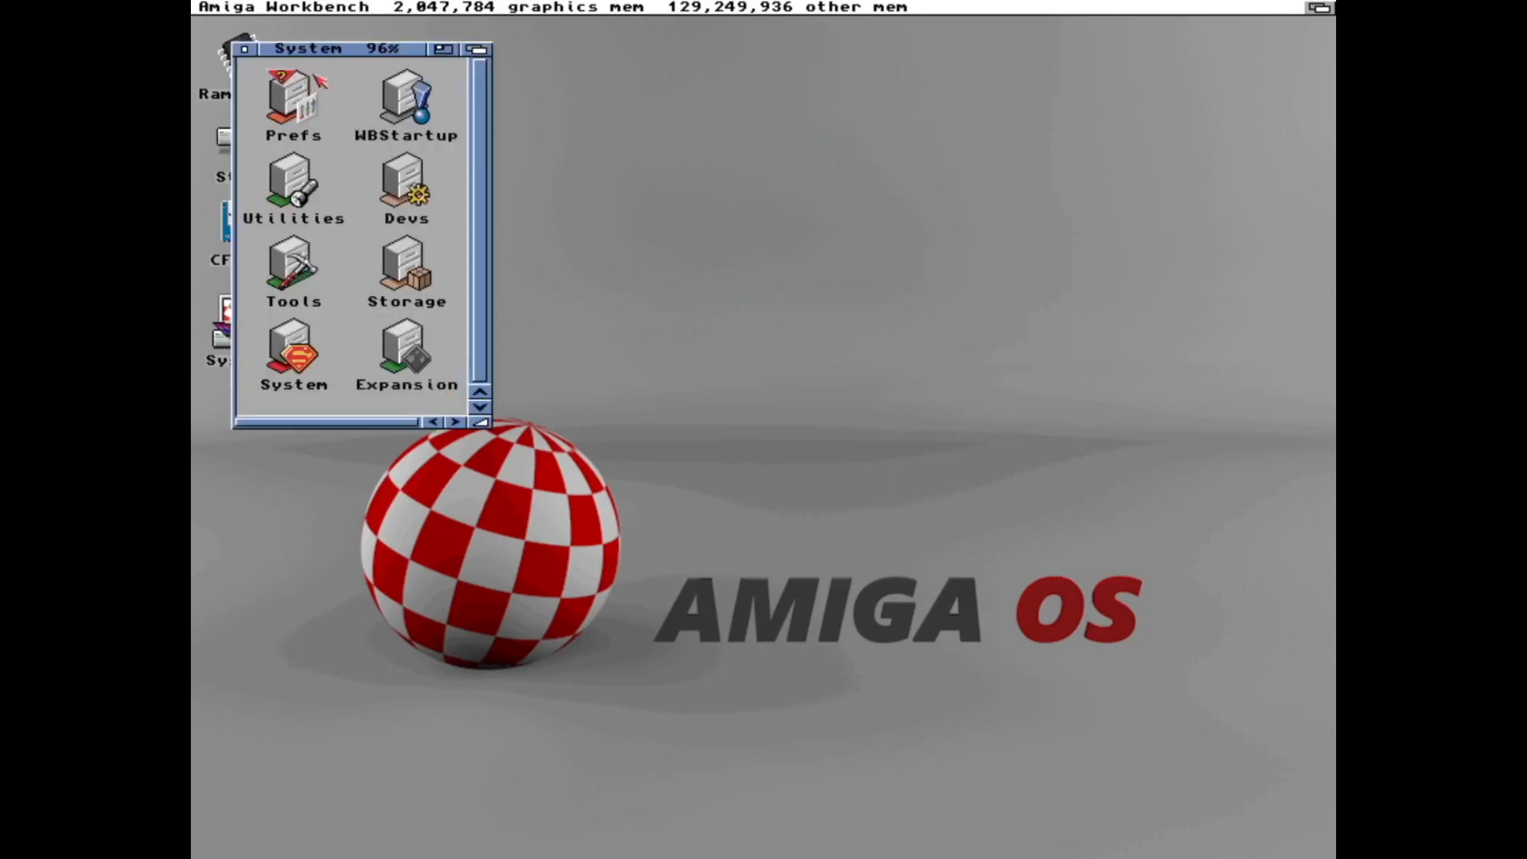
drag(330, 50, 514, 43)
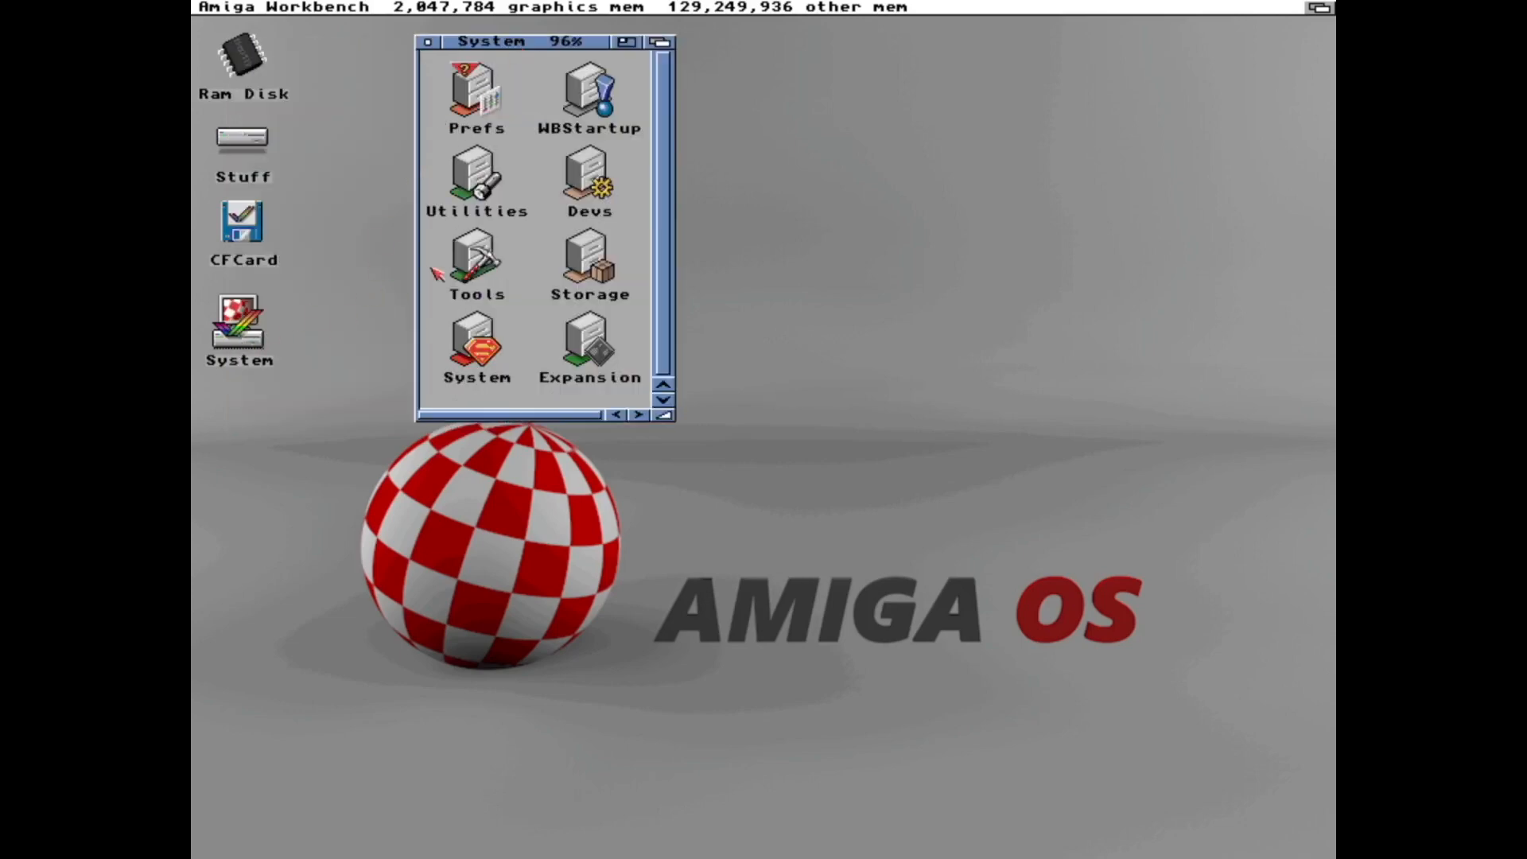
double_click(478, 260)
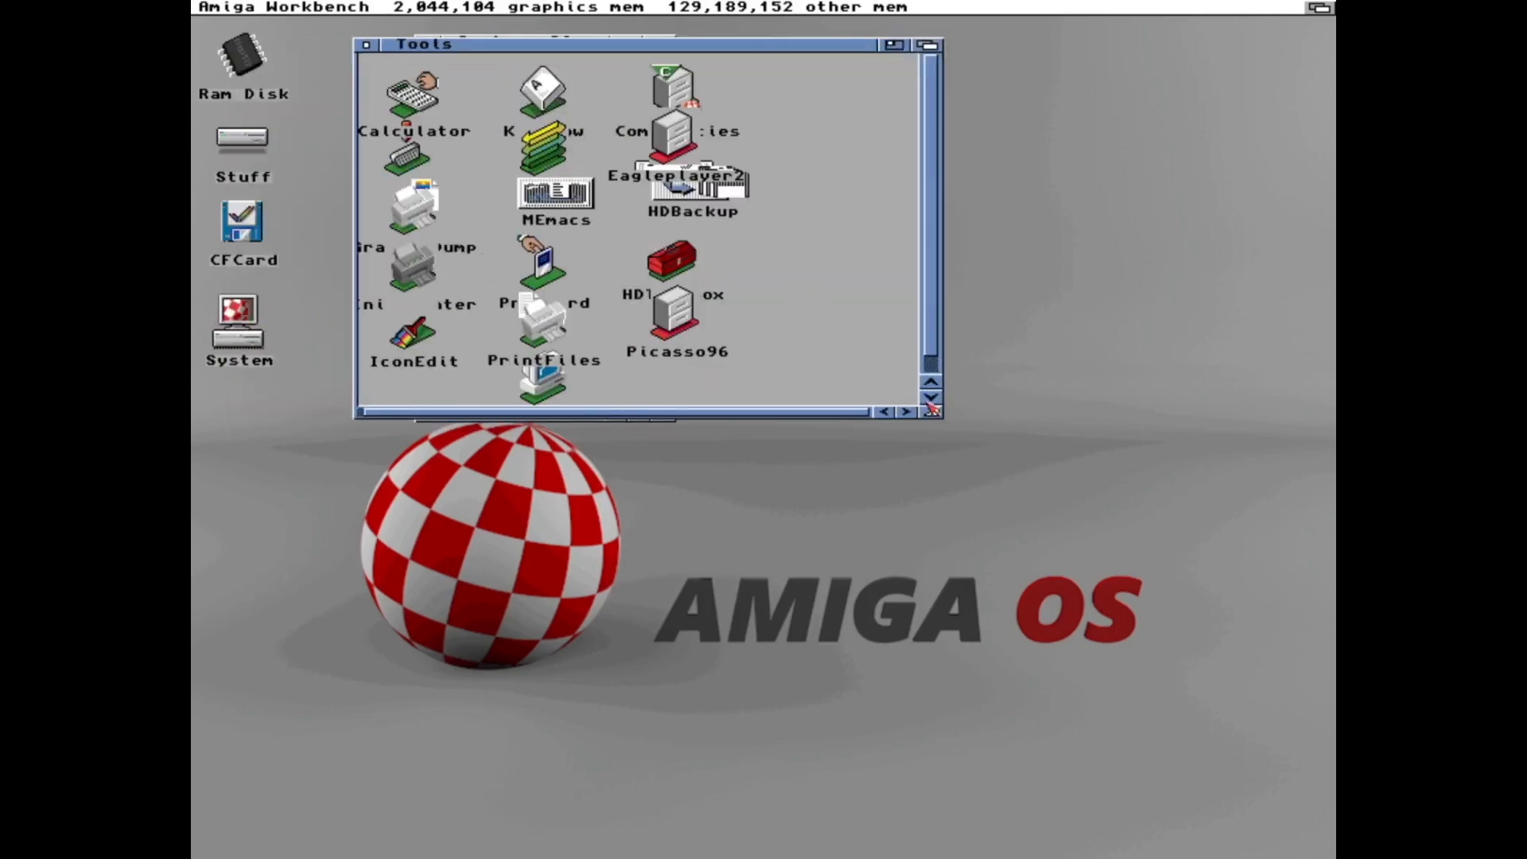
drag(932, 411, 1070, 562)
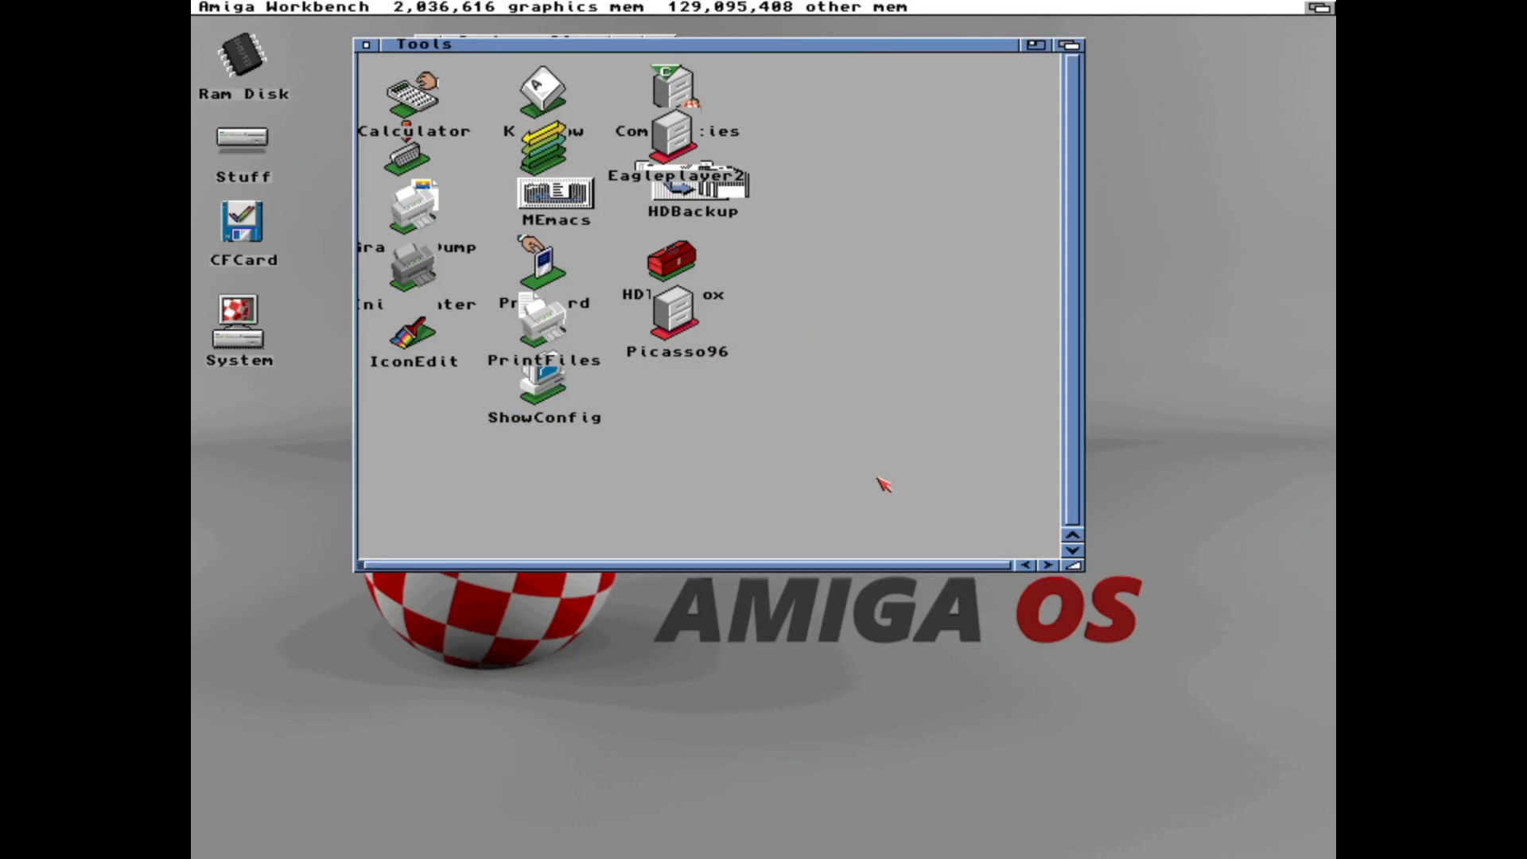
key(super+period)
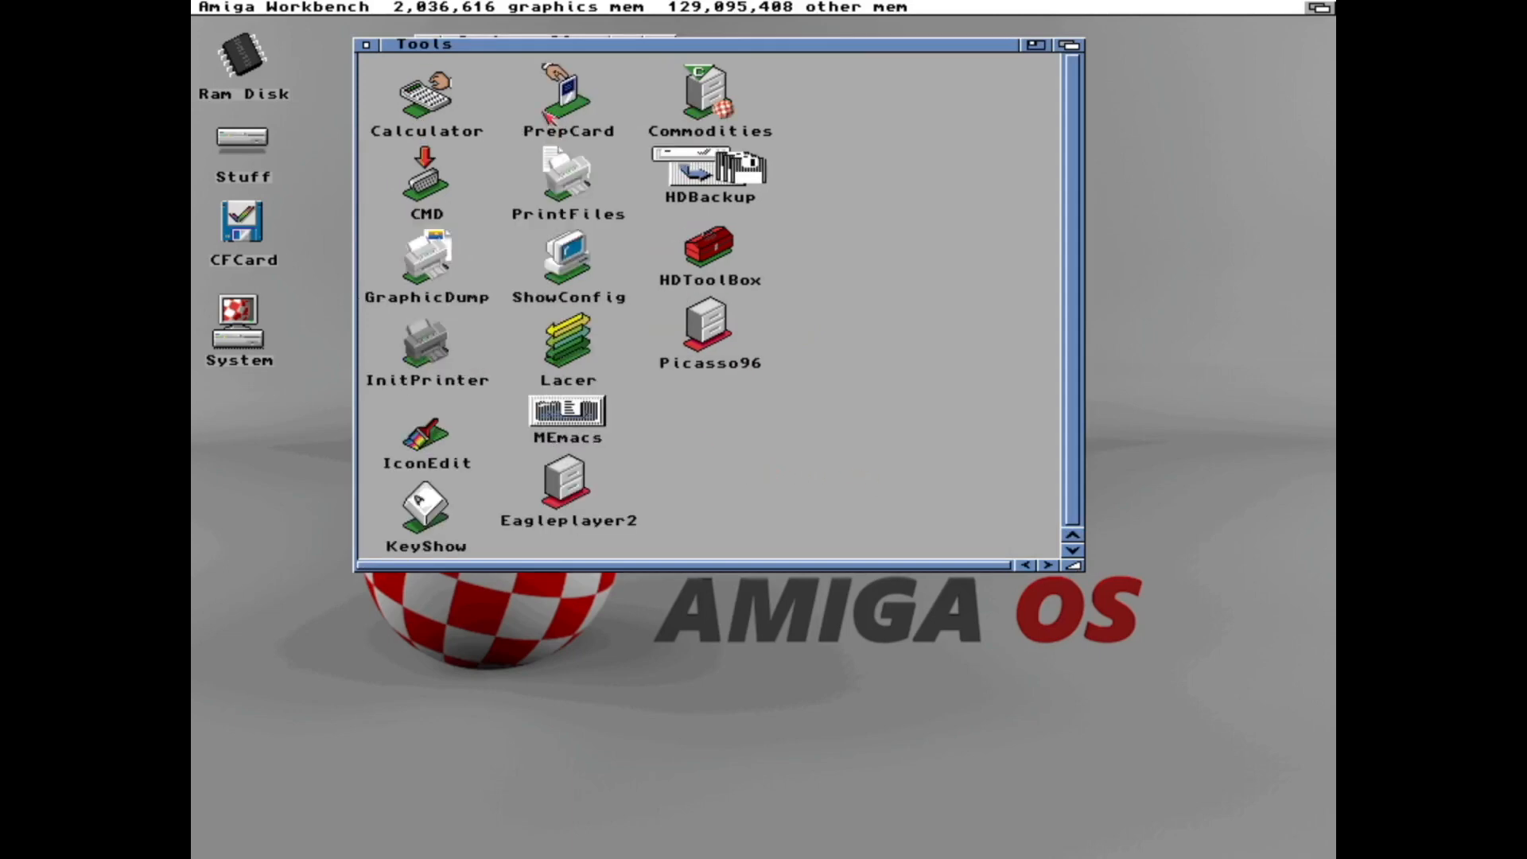
right_click(502, 10)
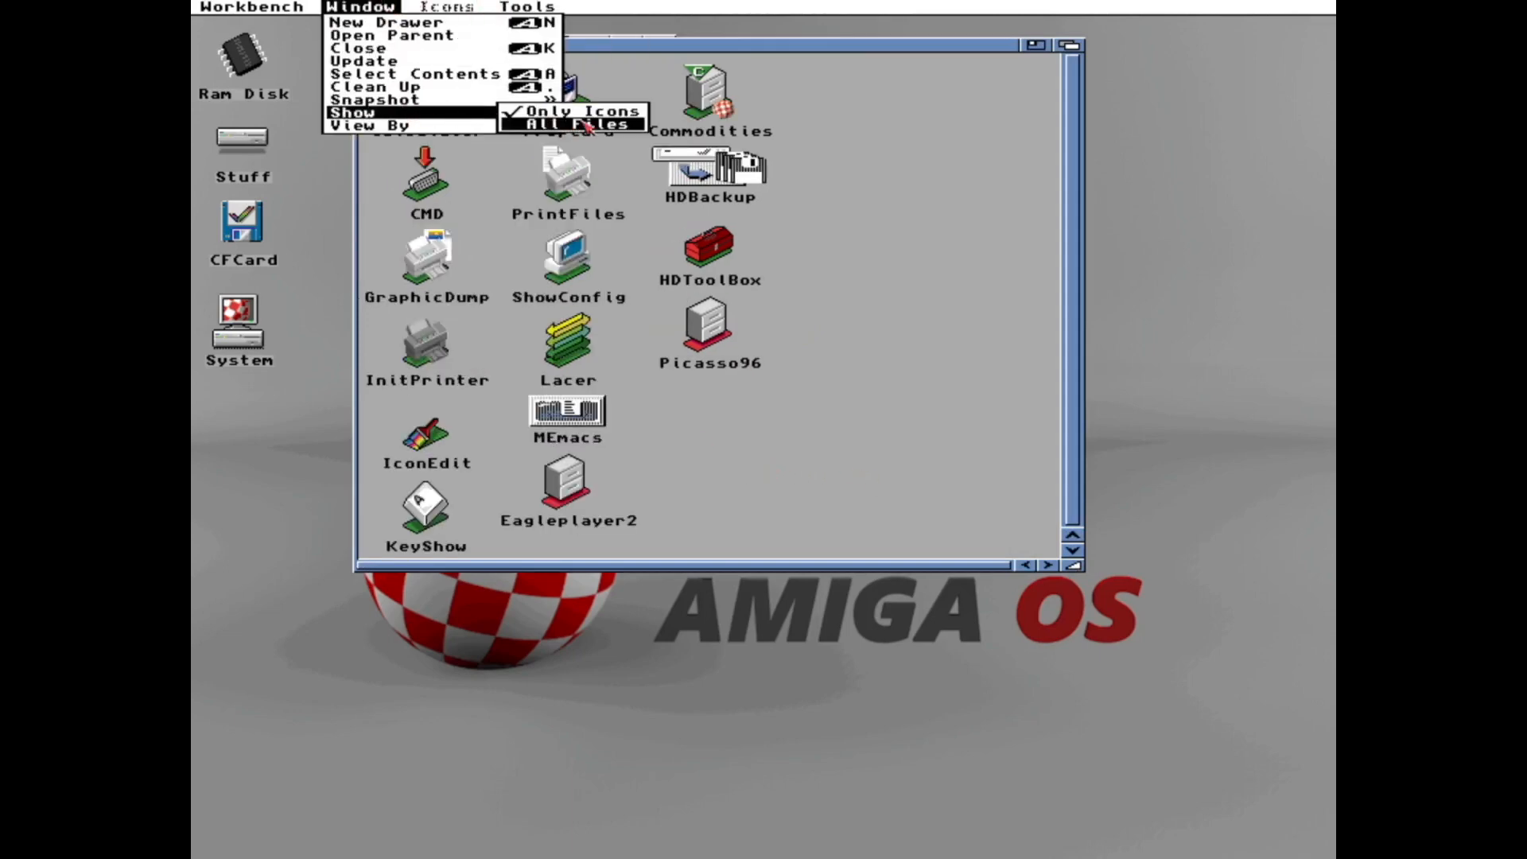
right_click(587, 126)
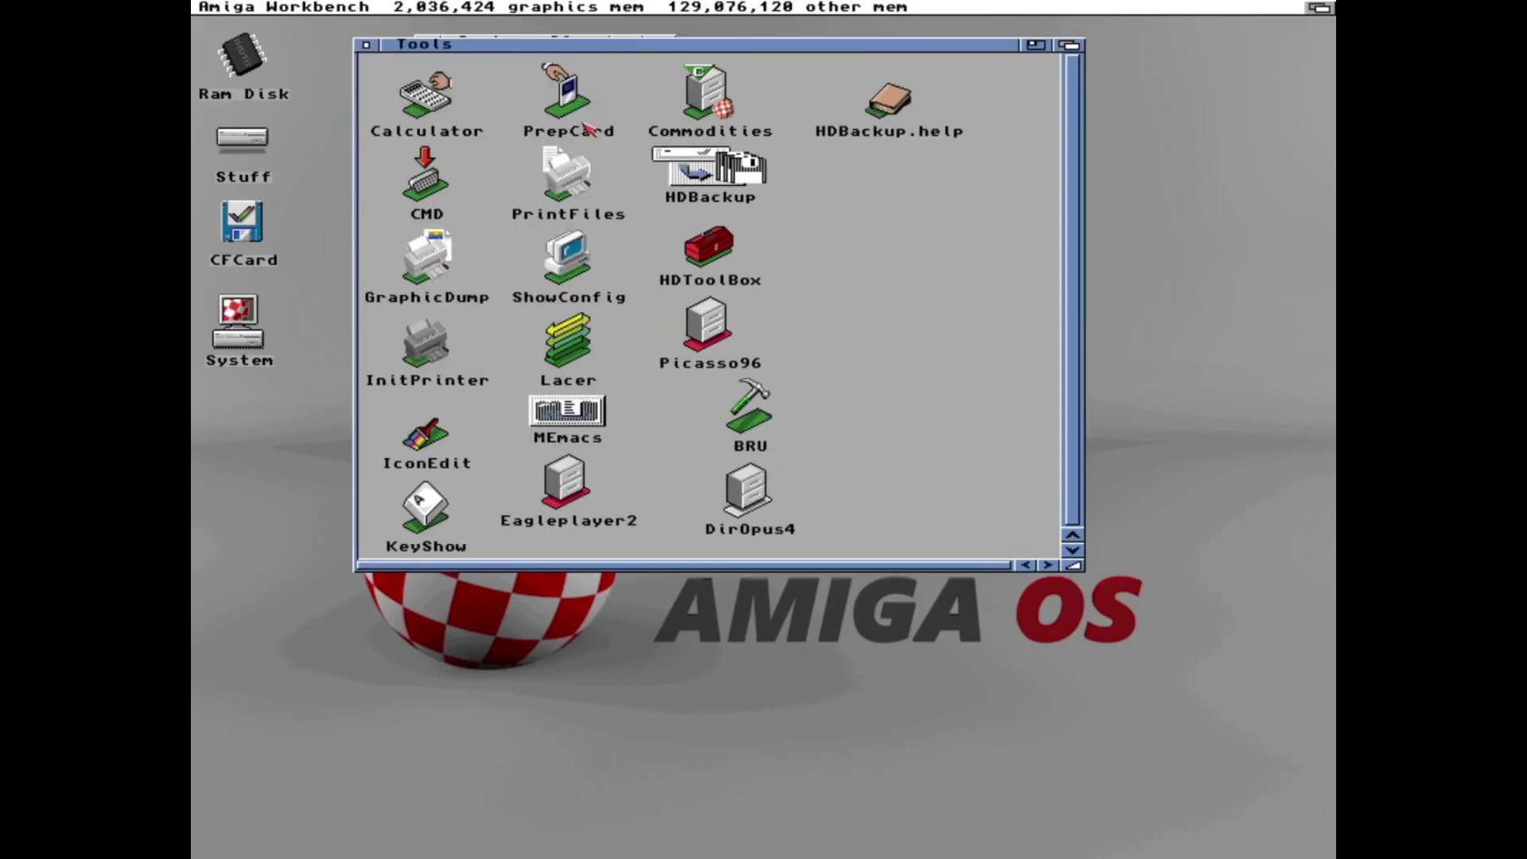
Launch Directory Opus from the DirOpus4 drawer, quit it and close the drawer.
double_click(749, 501)
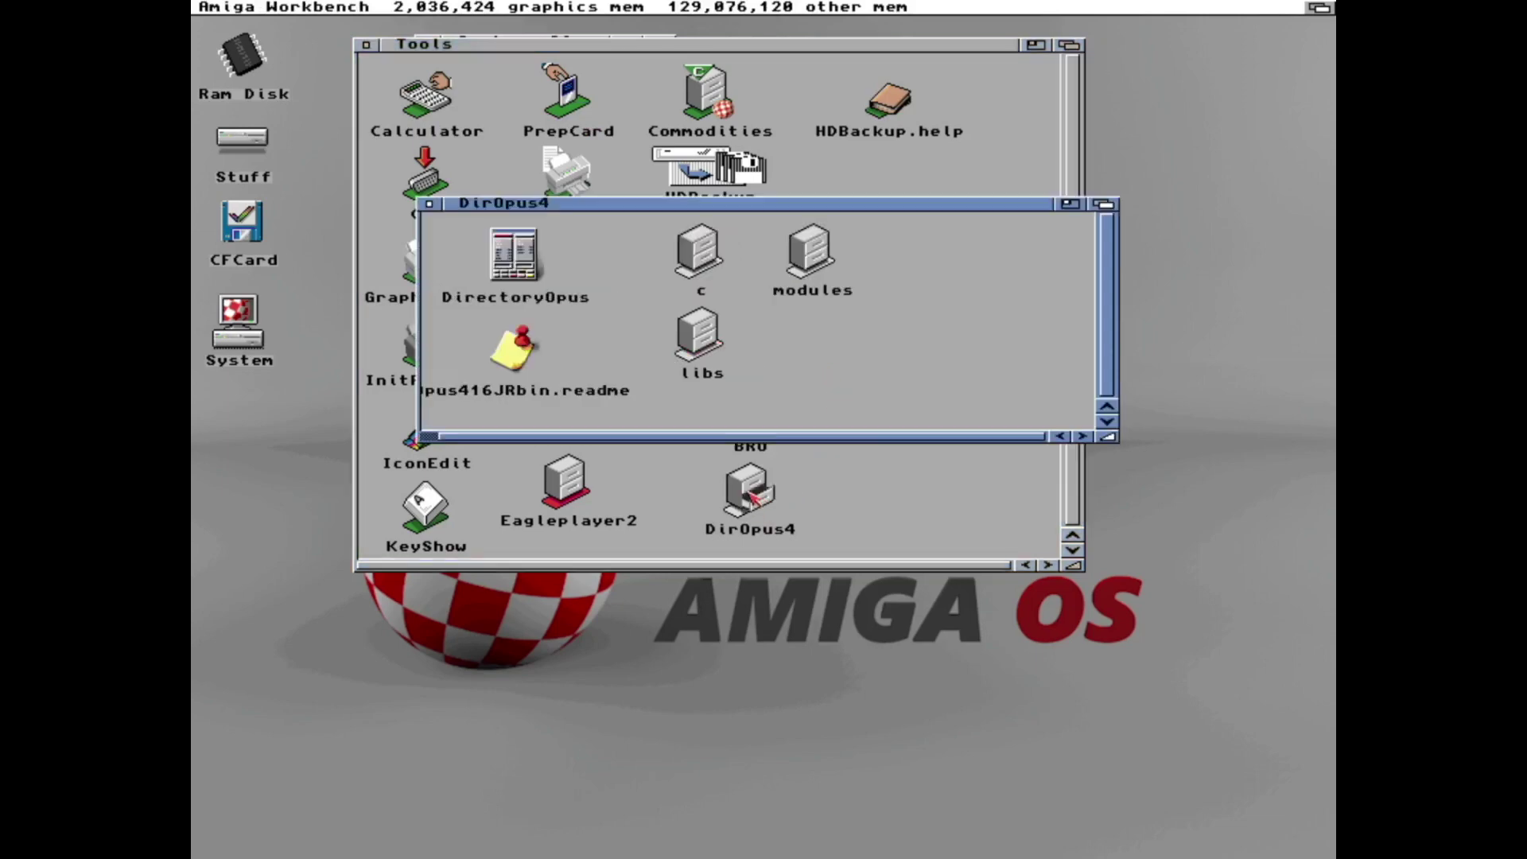
double_click(516, 256)
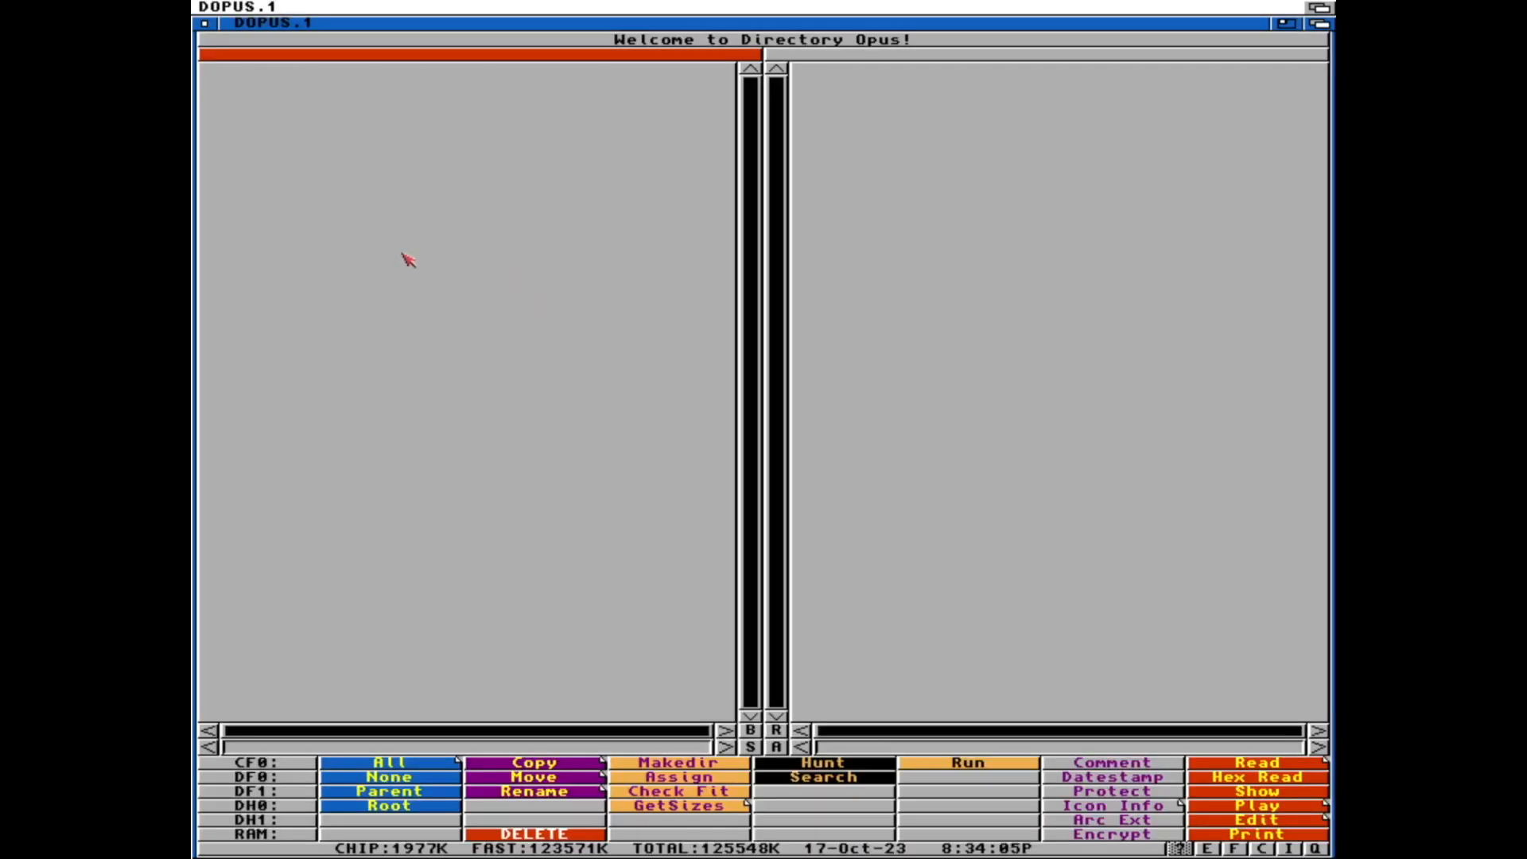
click(209, 26)
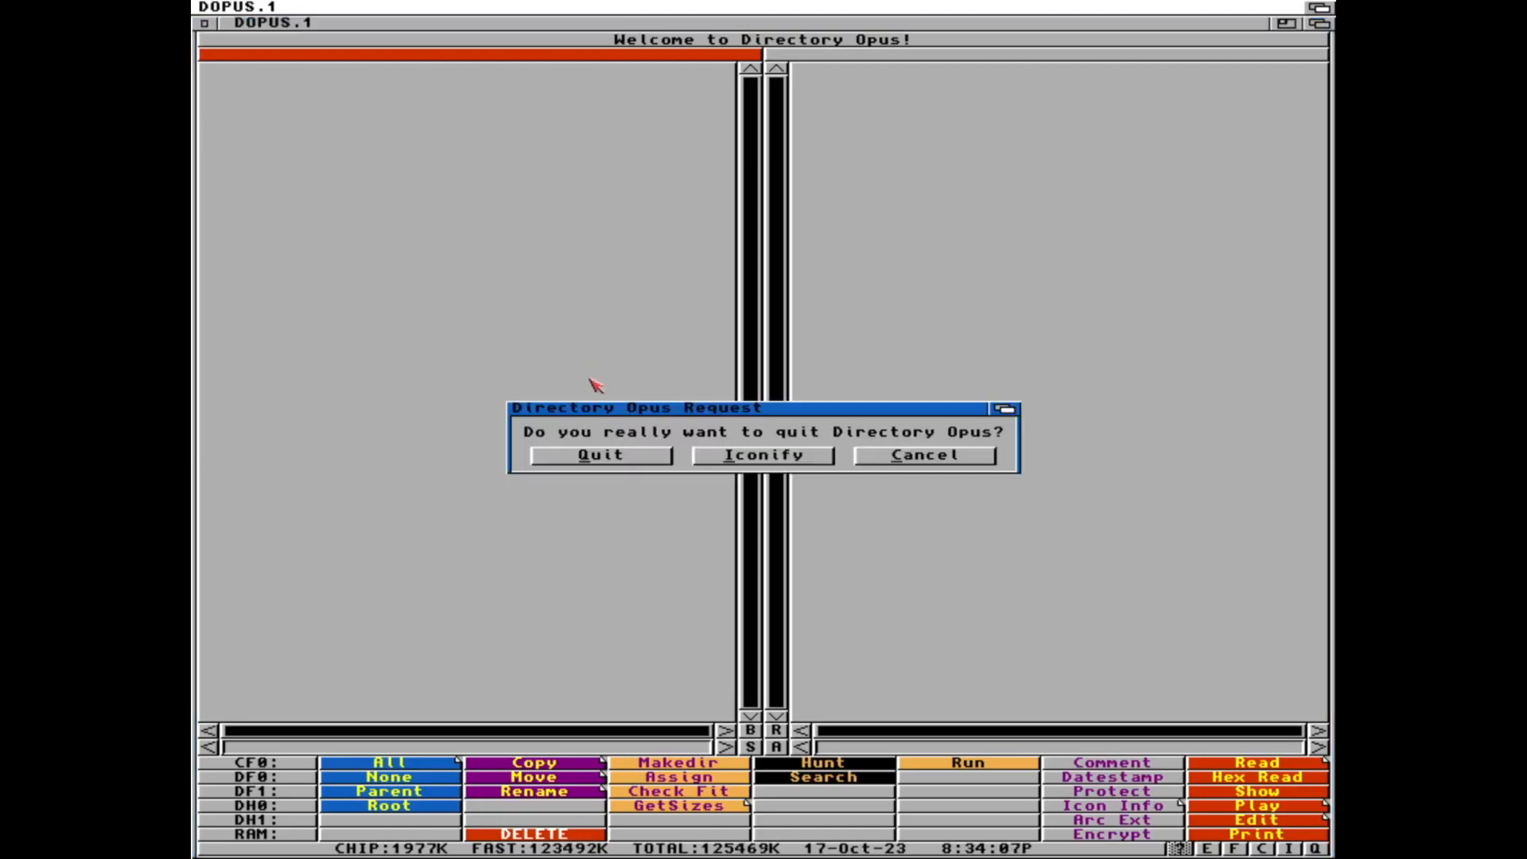
click(633, 453)
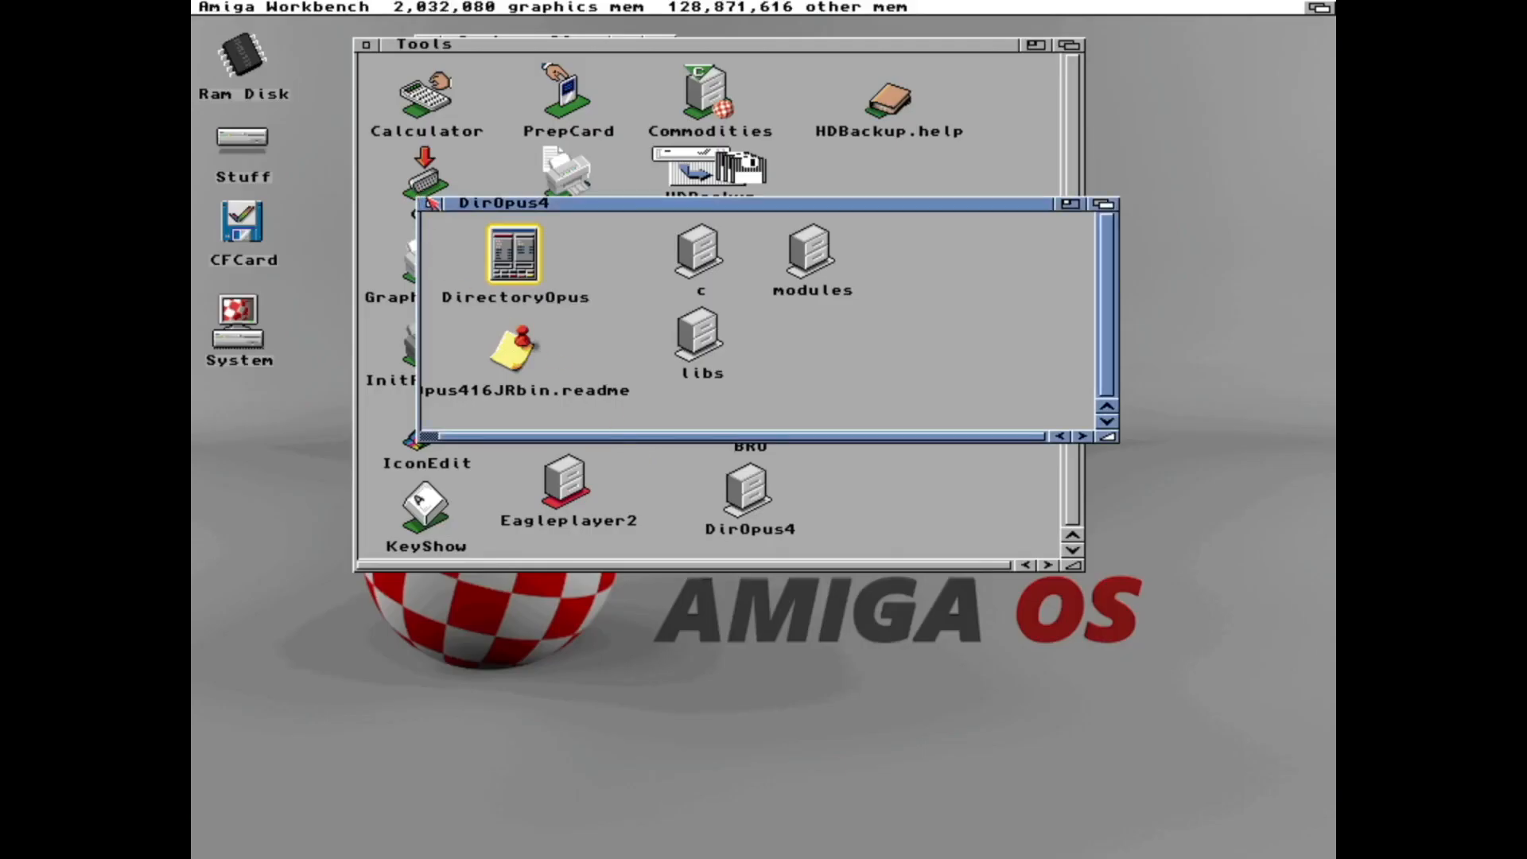
click(427, 203)
Launch EaglePlayer from the Eagleplayer2 drawer and close it again.
double_click(569, 489)
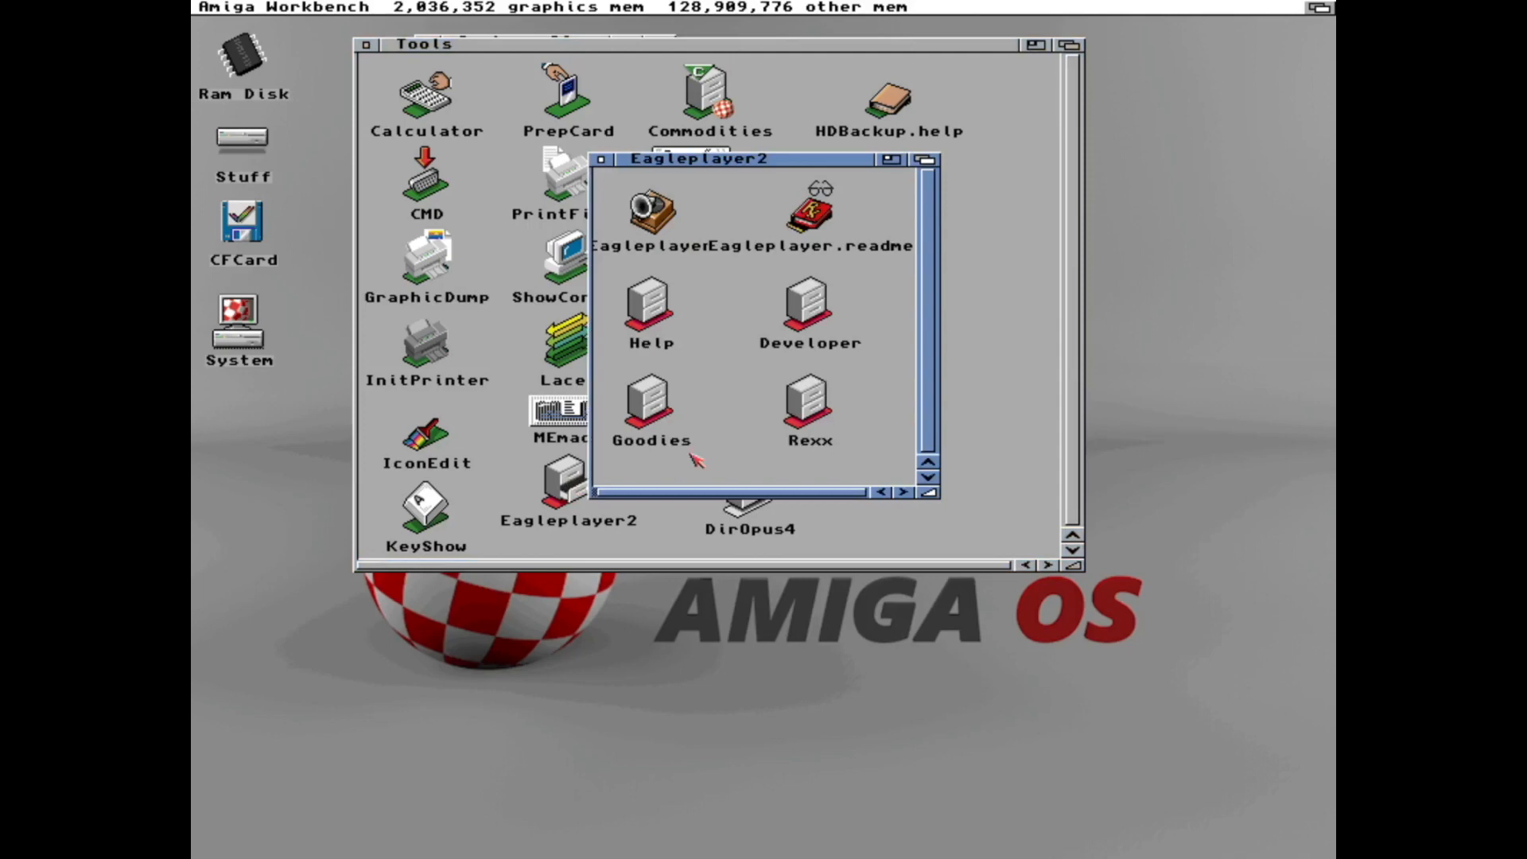
double_click(652, 215)
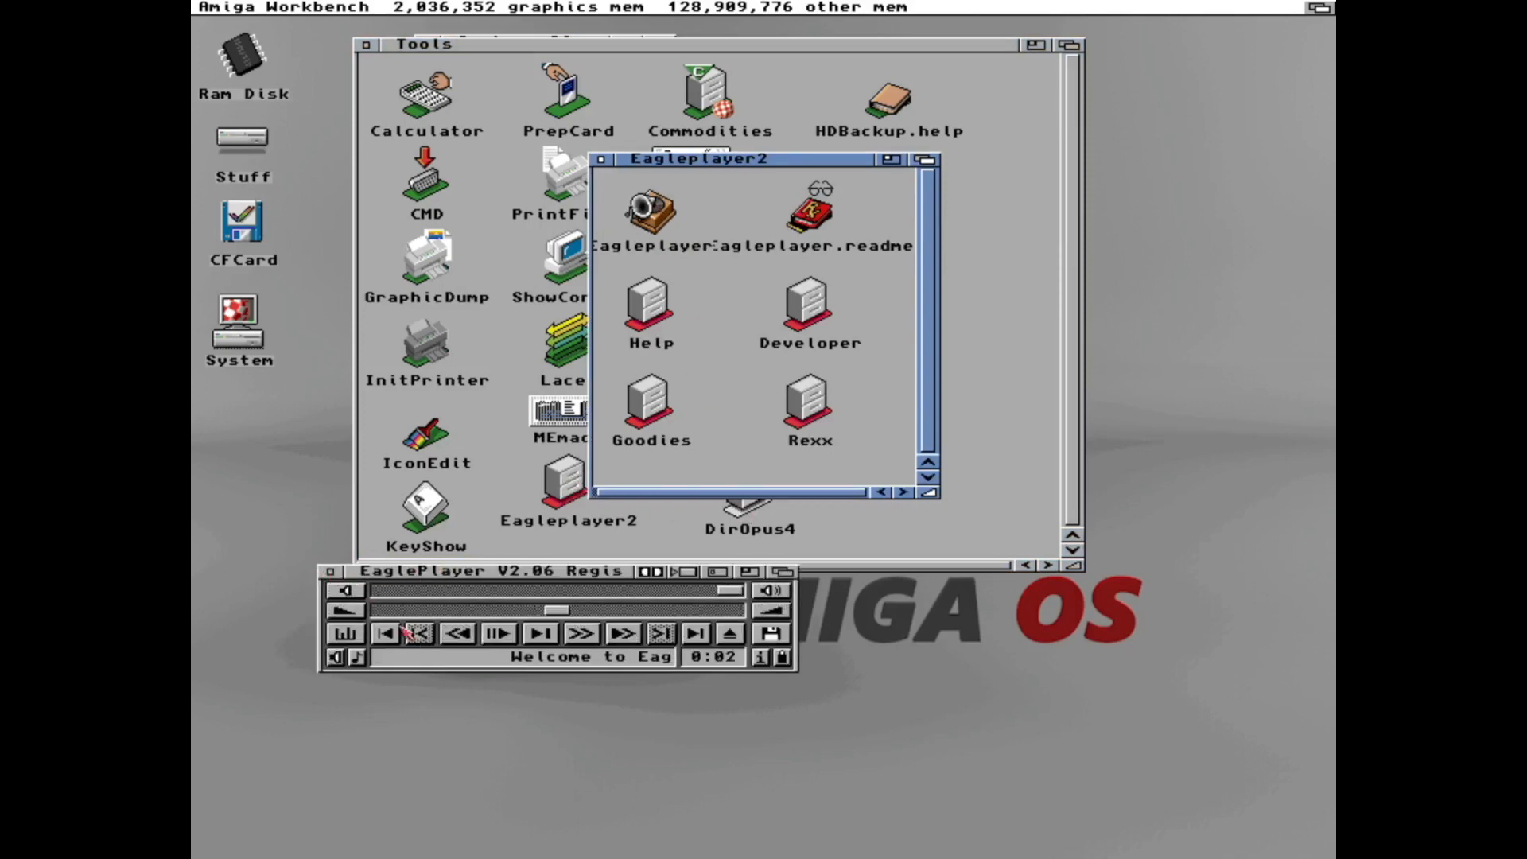
click(331, 571)
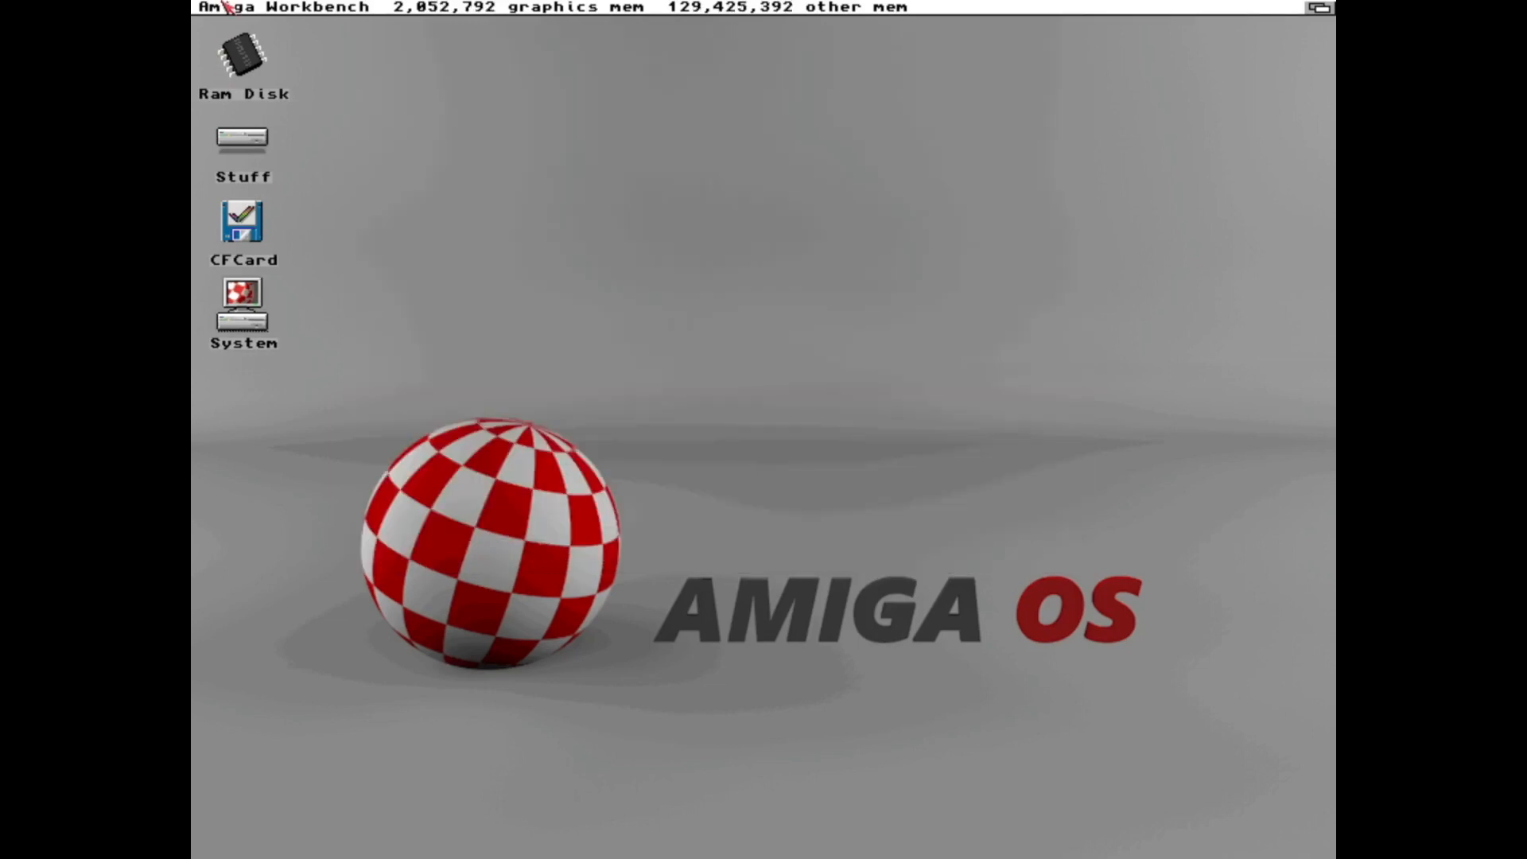
Start a new shell via Execute Command and cd to CFCard:download/2.
right_click(226, 7)
click(255, 36)
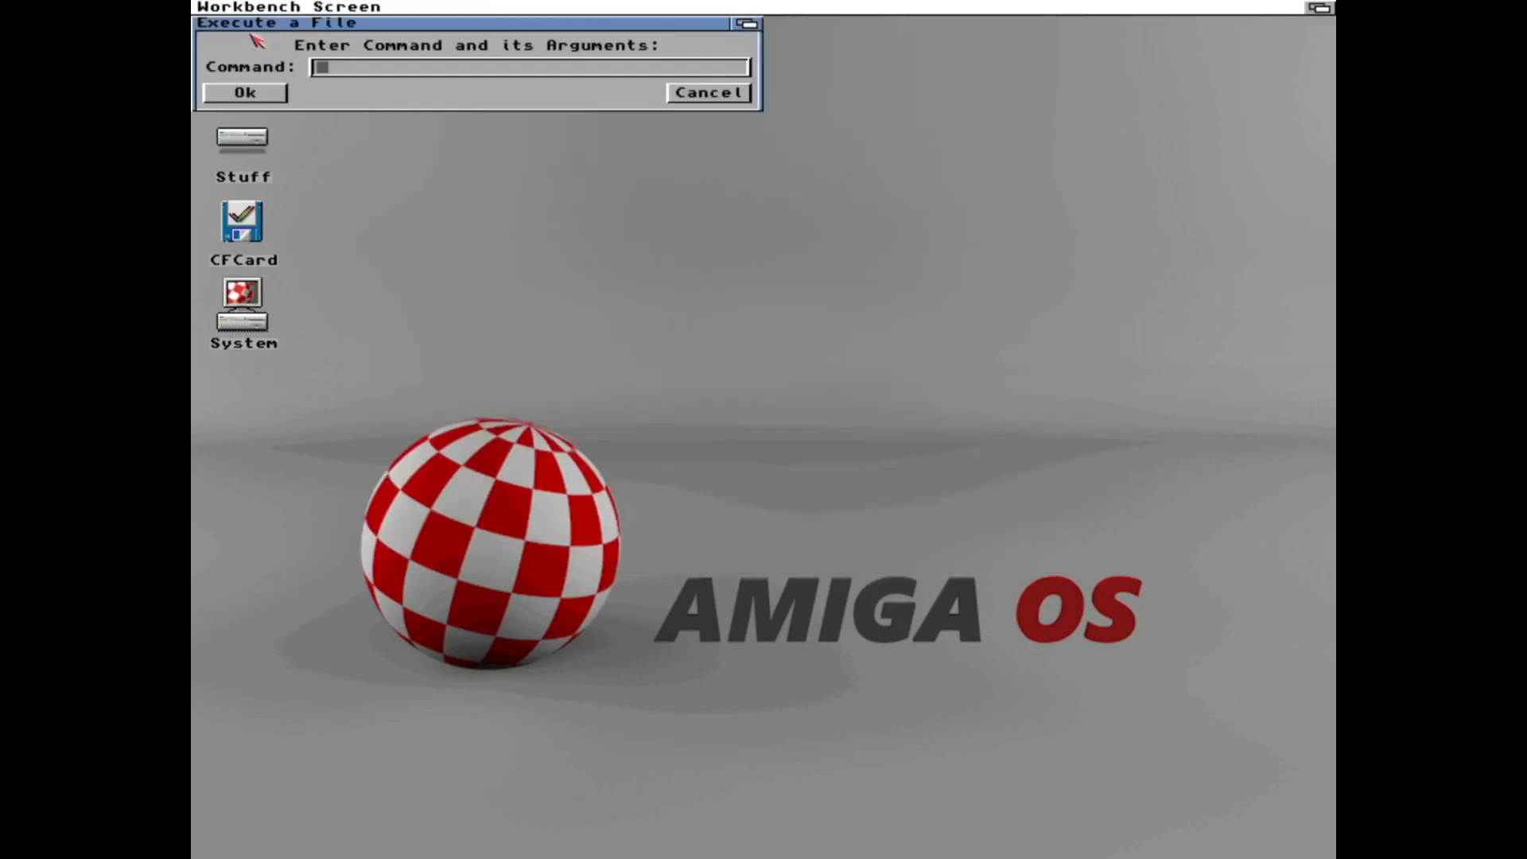
text(newshell)
key(Return)
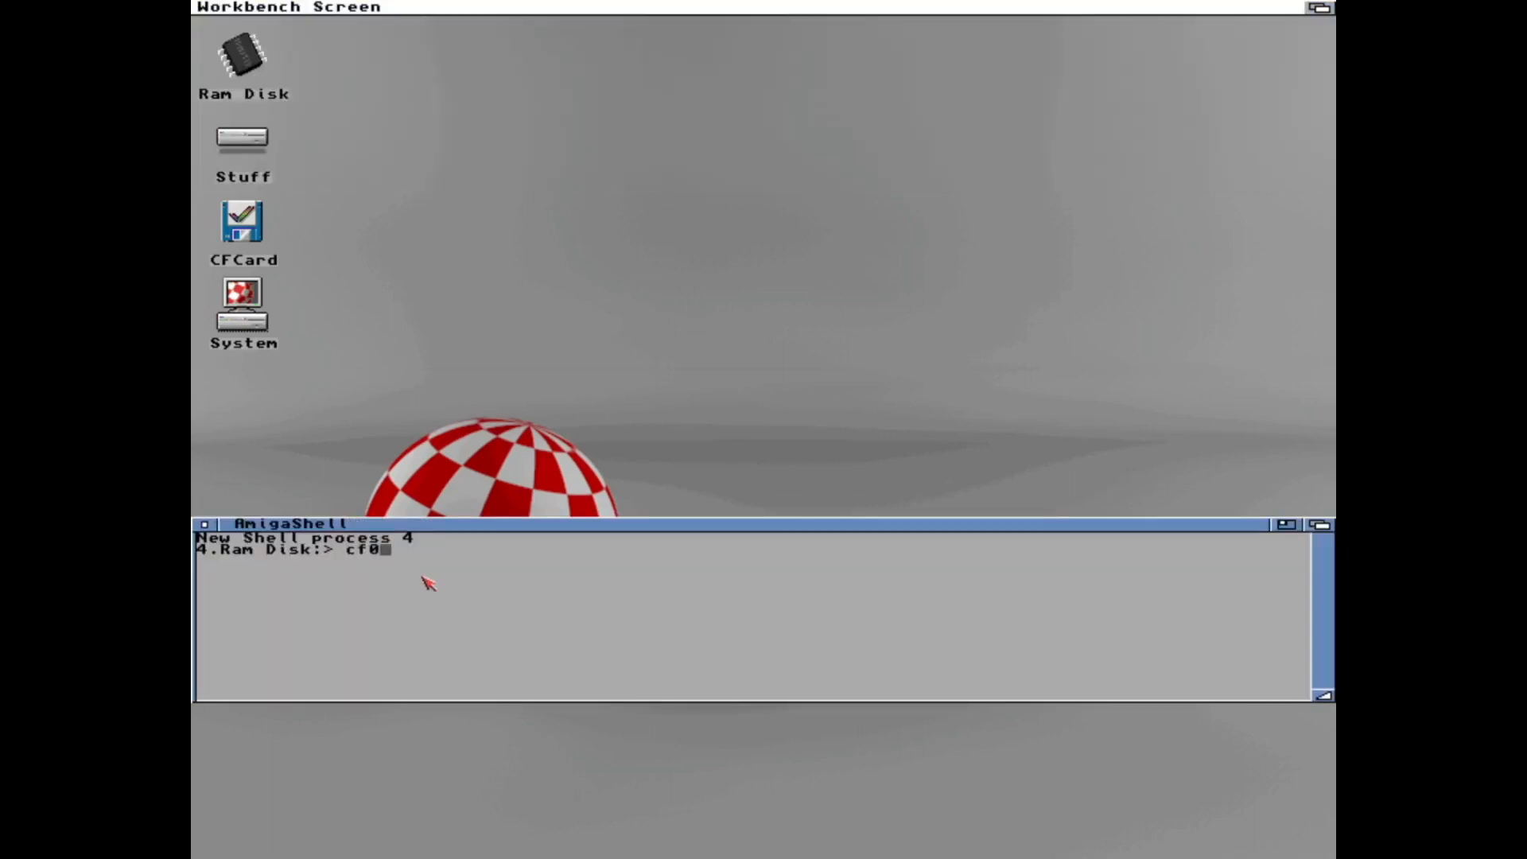
key(Return)
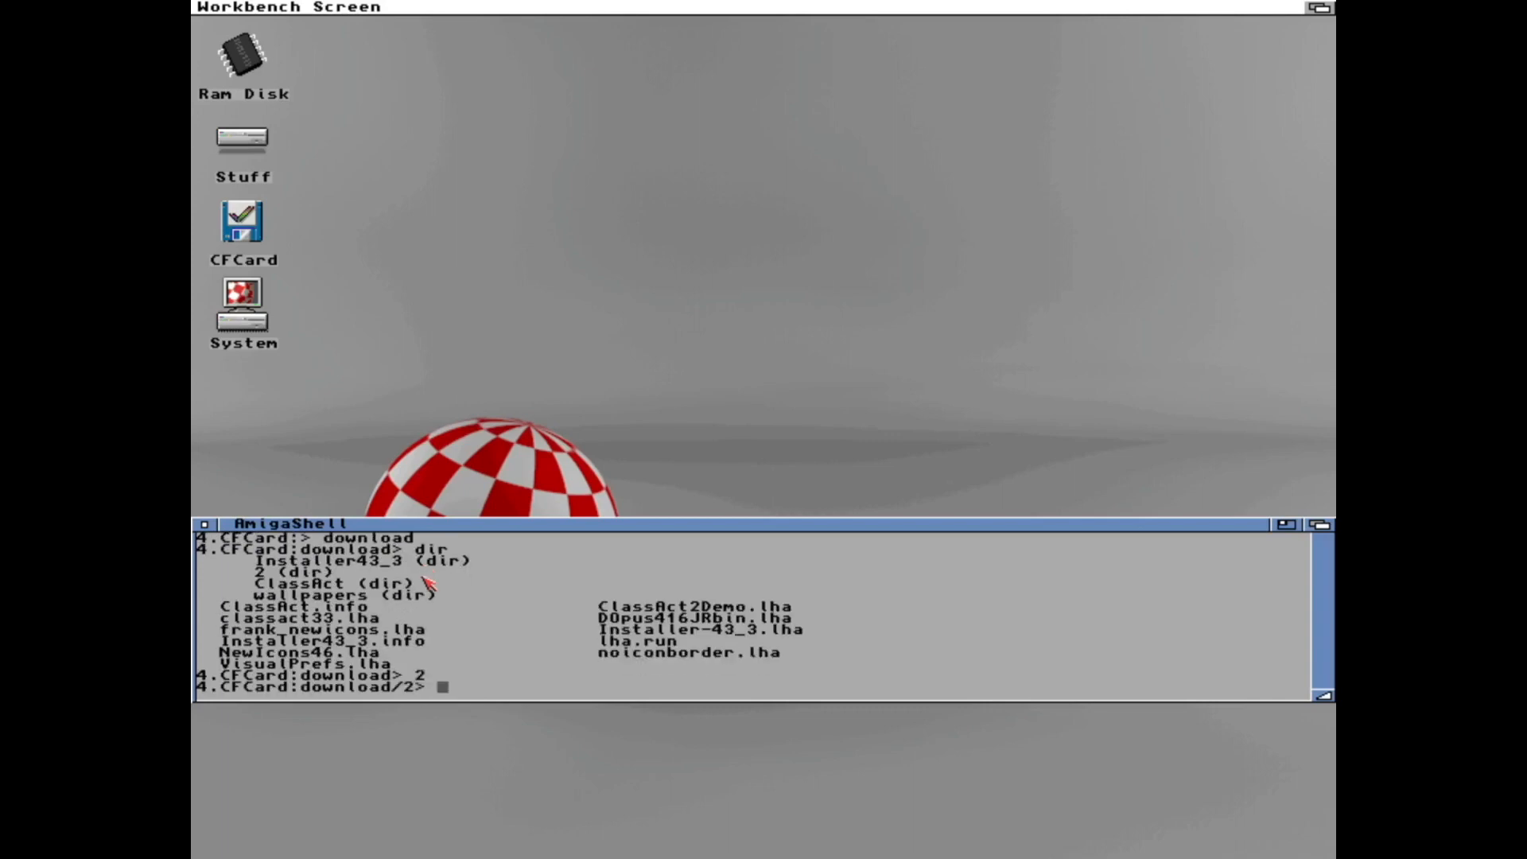
text(dir)
key(Return)
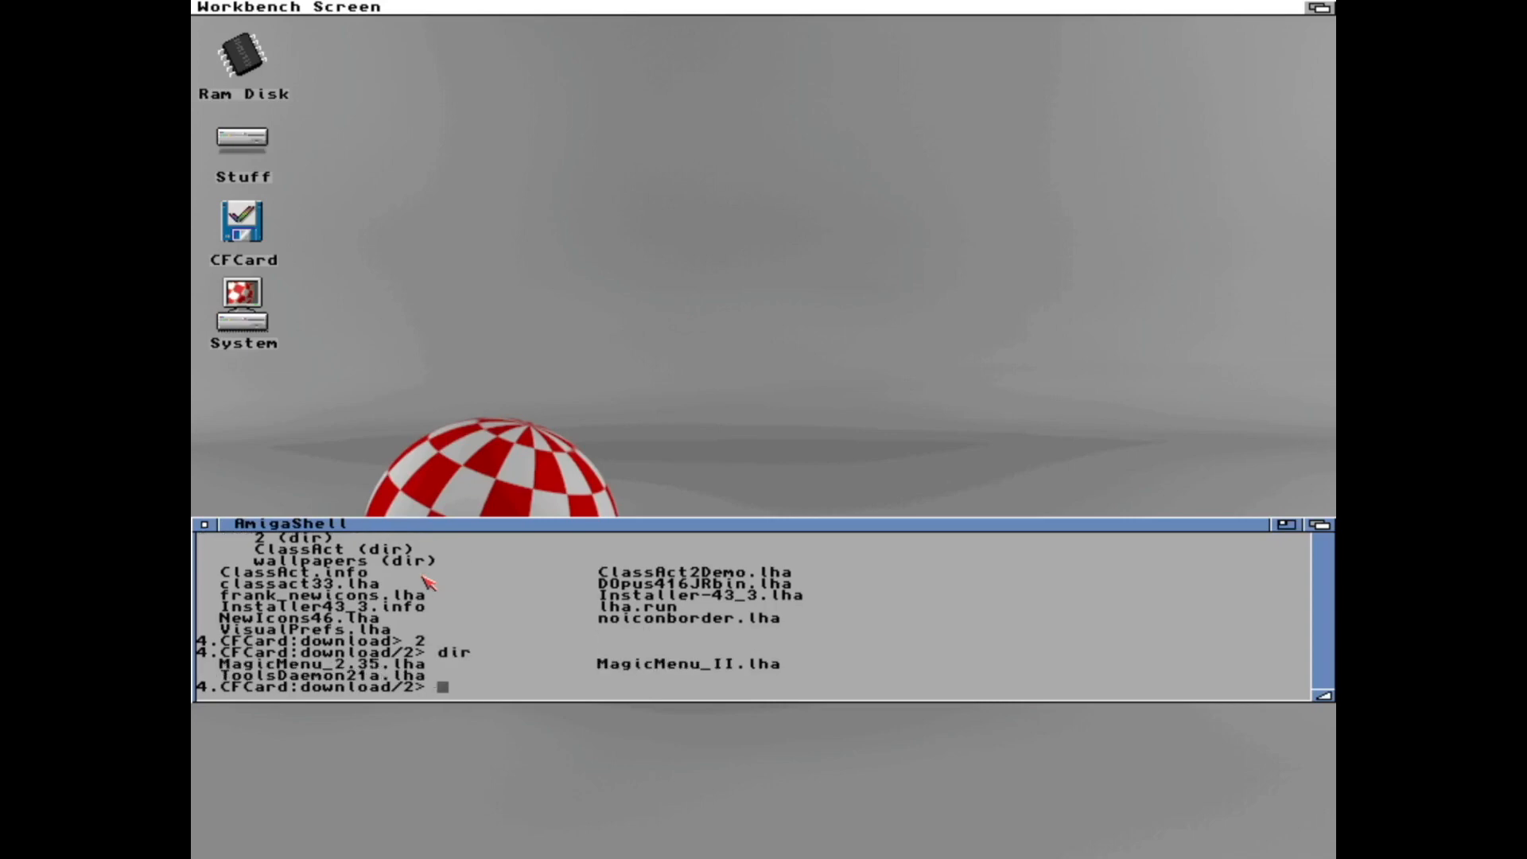
text(lha x )
text(magicmenu?)
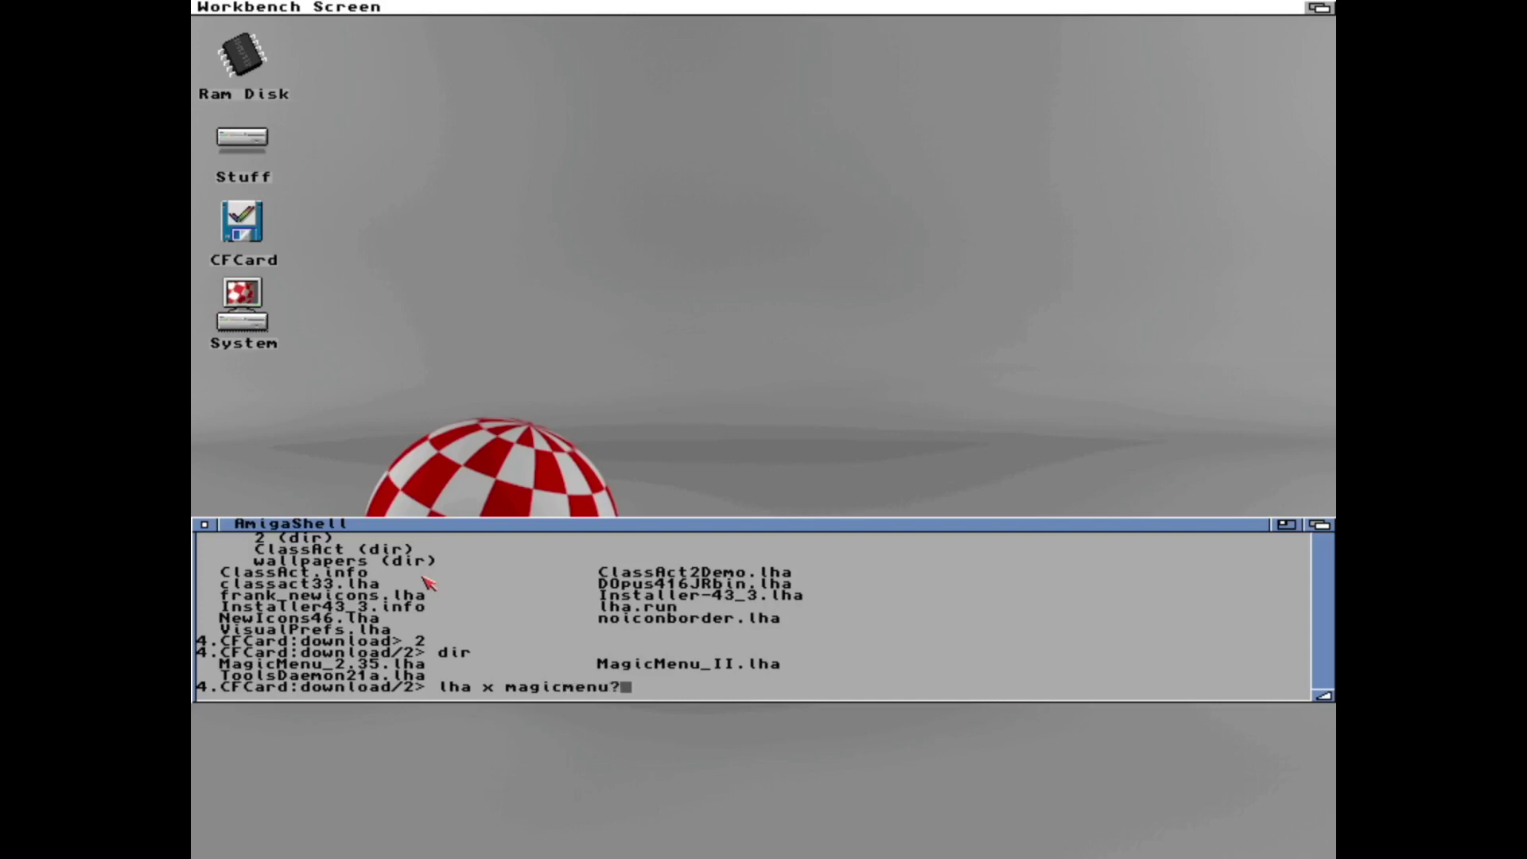
Extract MagicMenu_2.35.lha and ToolsDaemon21a.lha with lha x, listing the folder between.
key(BackSpace)
text(_2.35.)
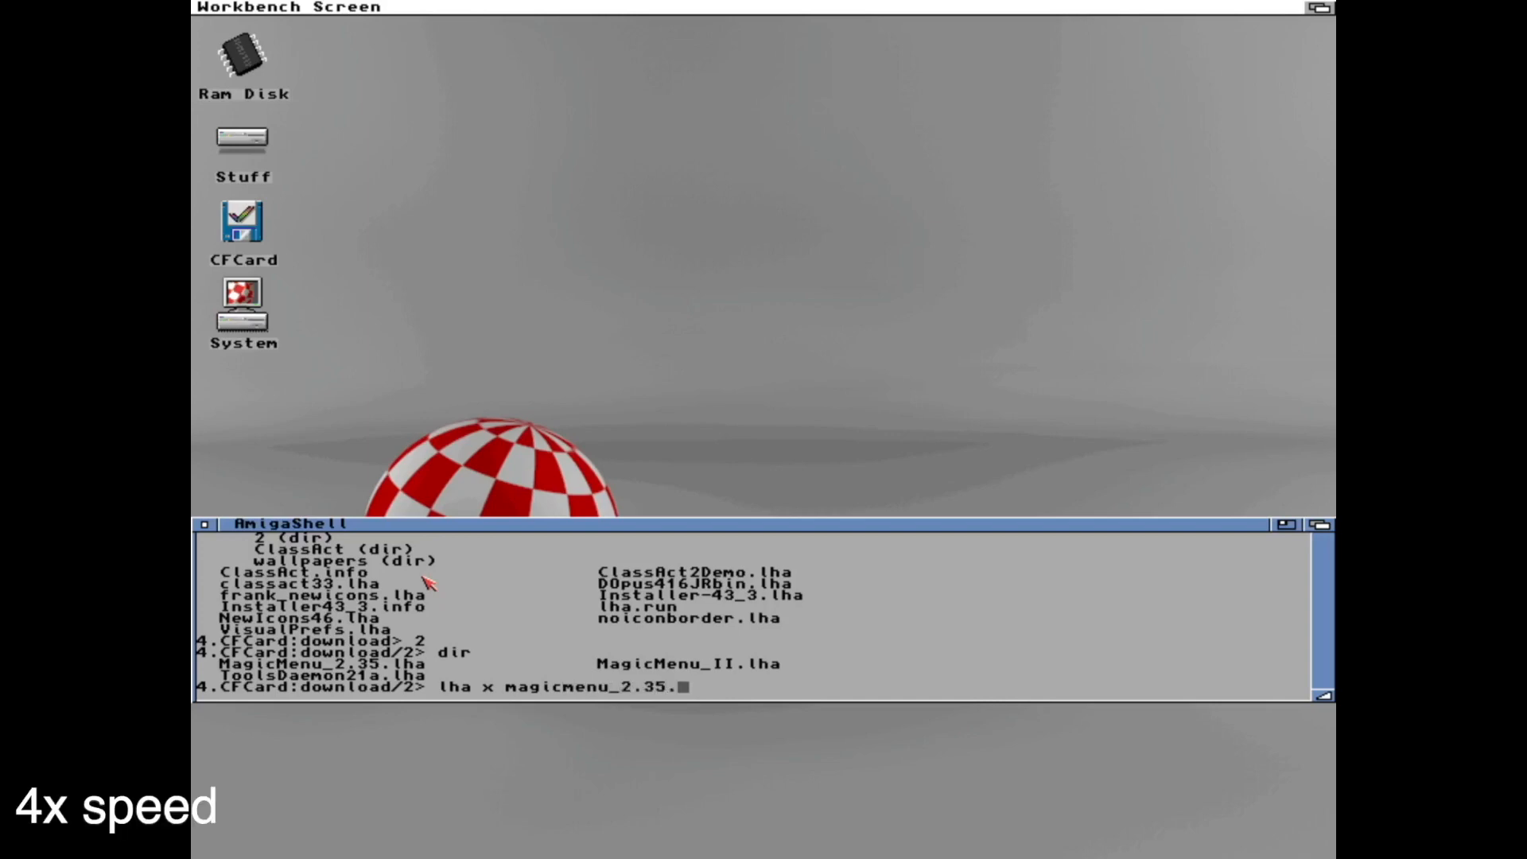
text(lha)
key(Return)
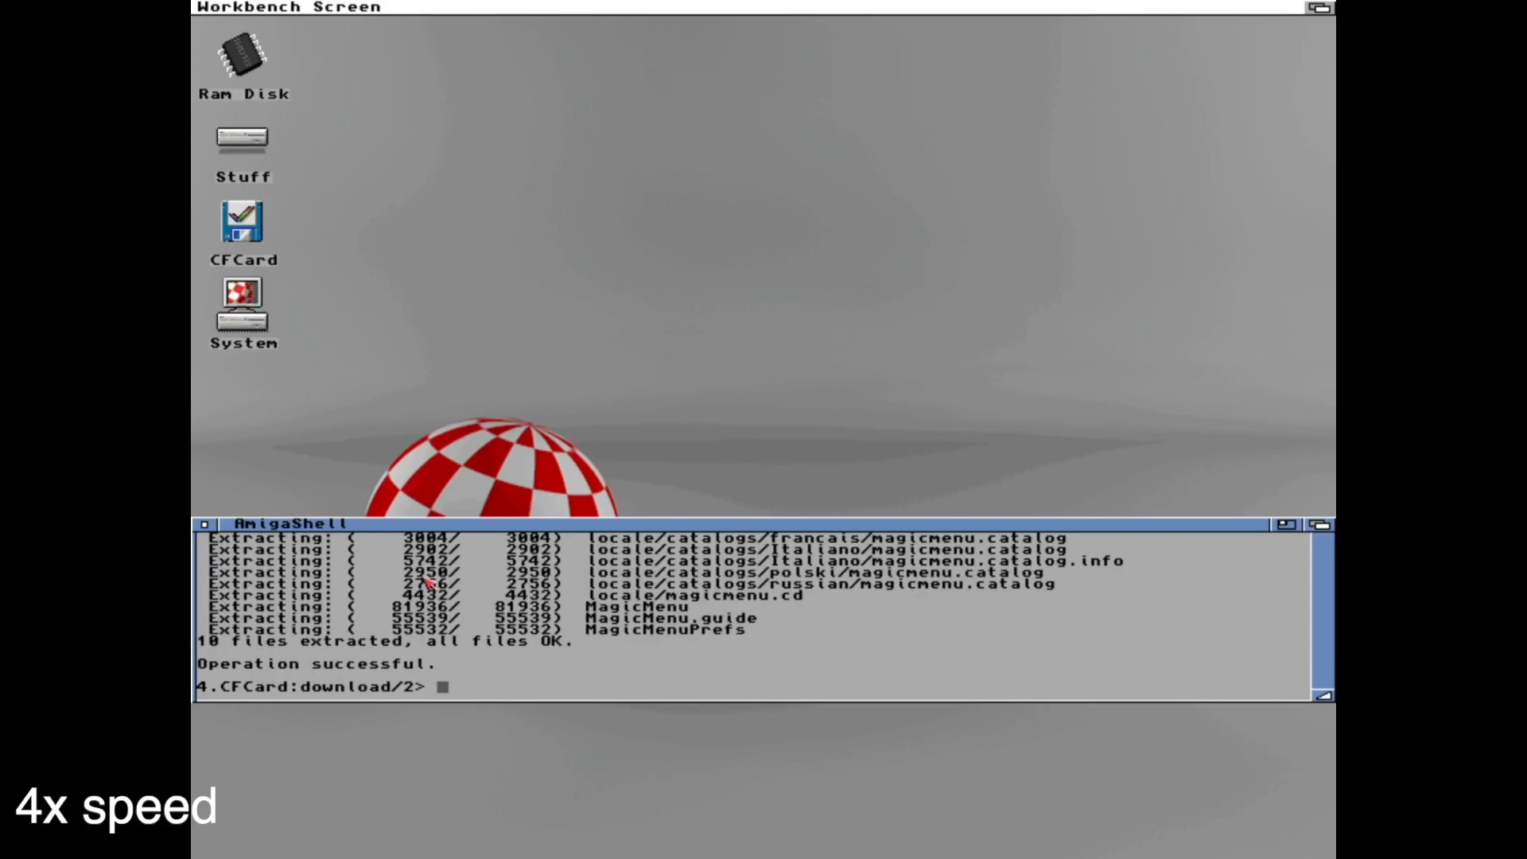
text(dir)
key(Return)
text(l)
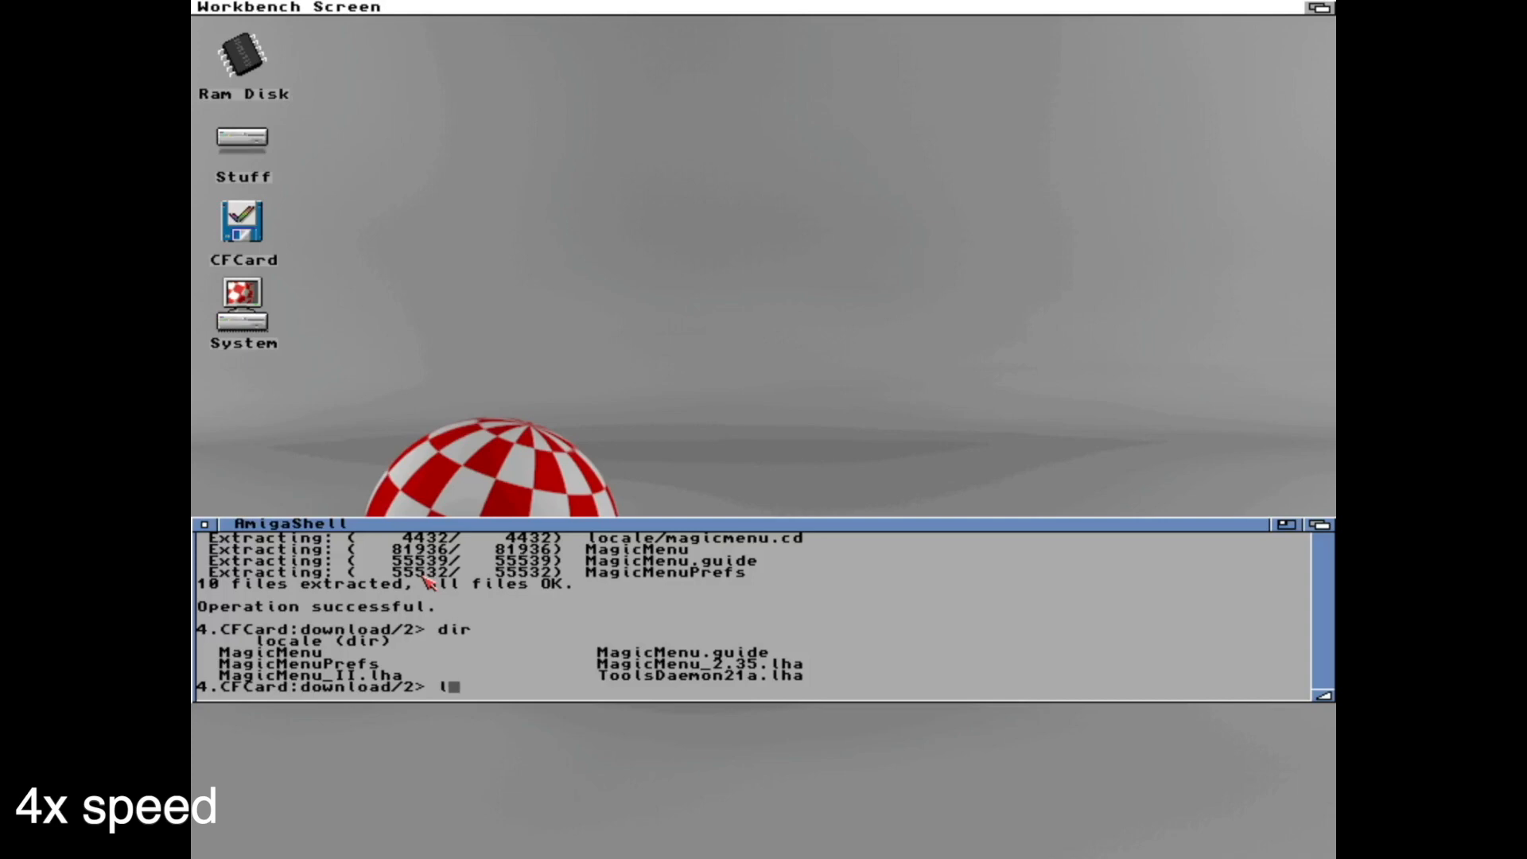
text(ha x )
text(toolsd)
text(aemon21a.lha)
key(Return)
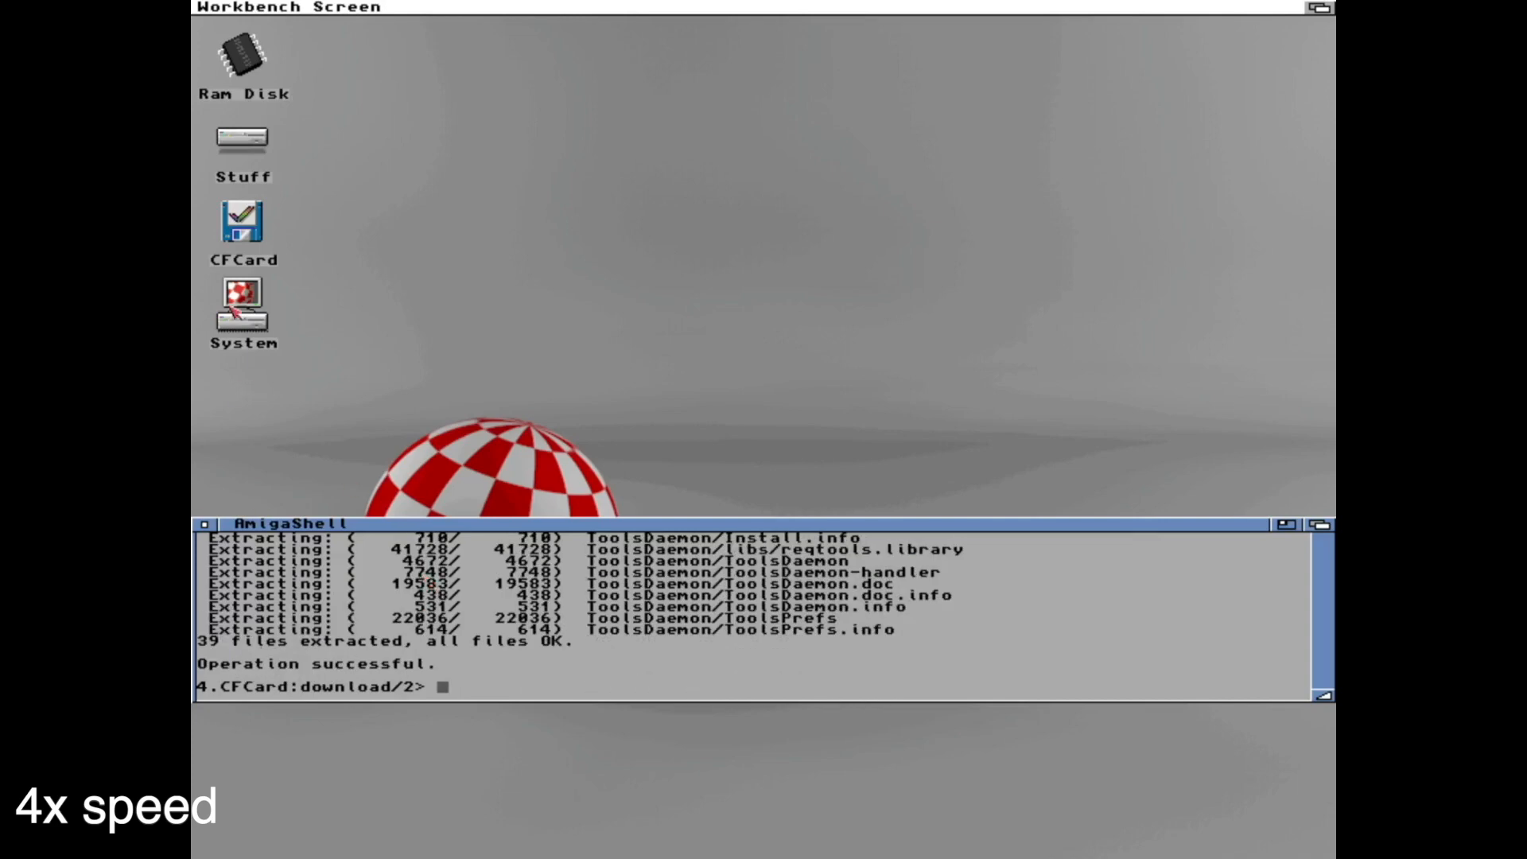
Reach CFCard:download/2/ToolsDaemon and start its Install script.
double_click(243, 227)
double_click(328, 134)
double_click(478, 299)
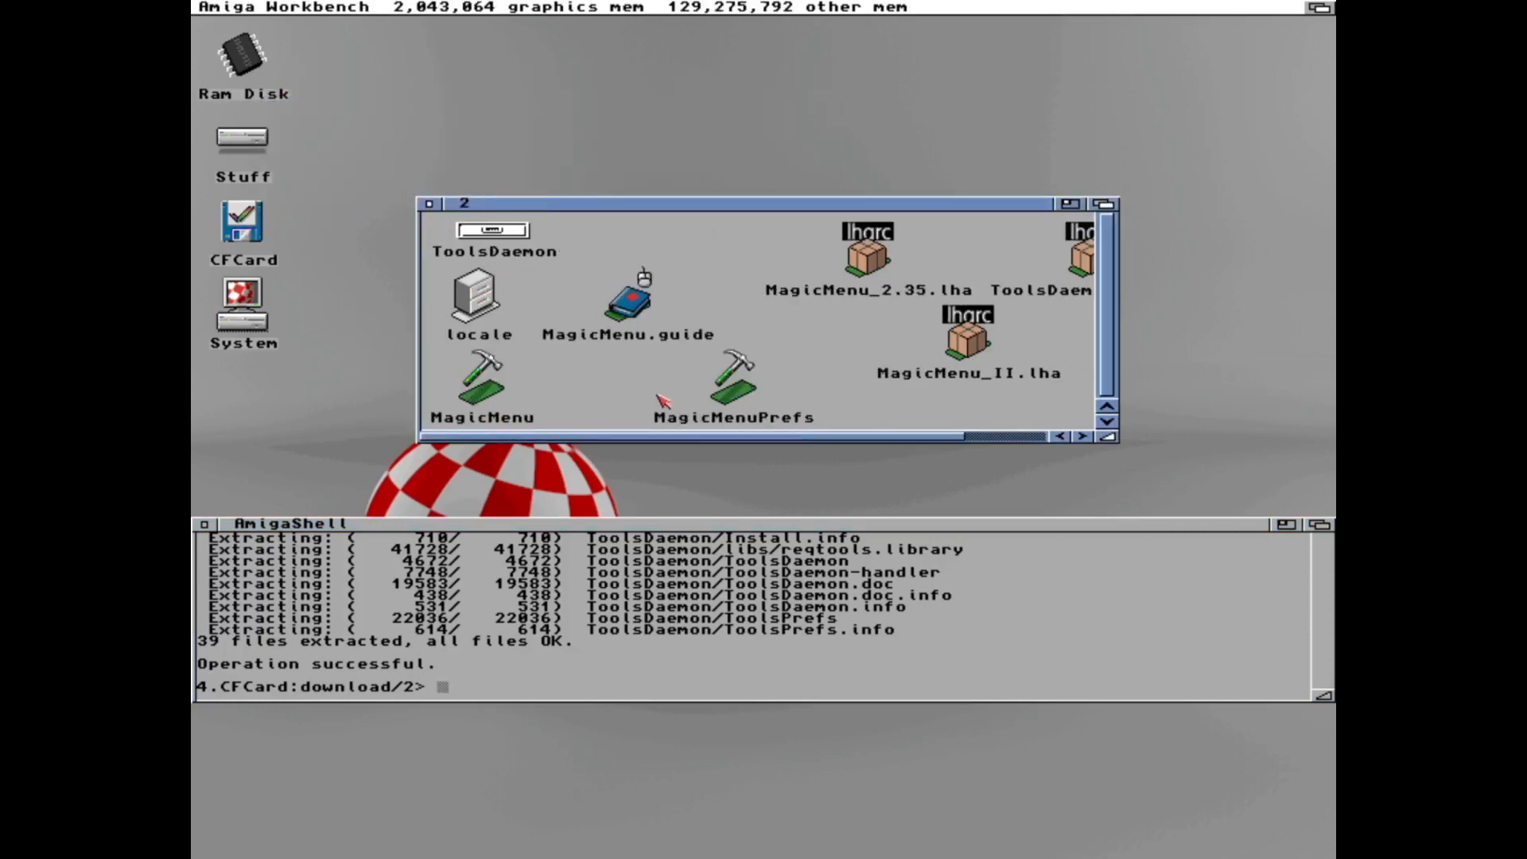
double_click(493, 233)
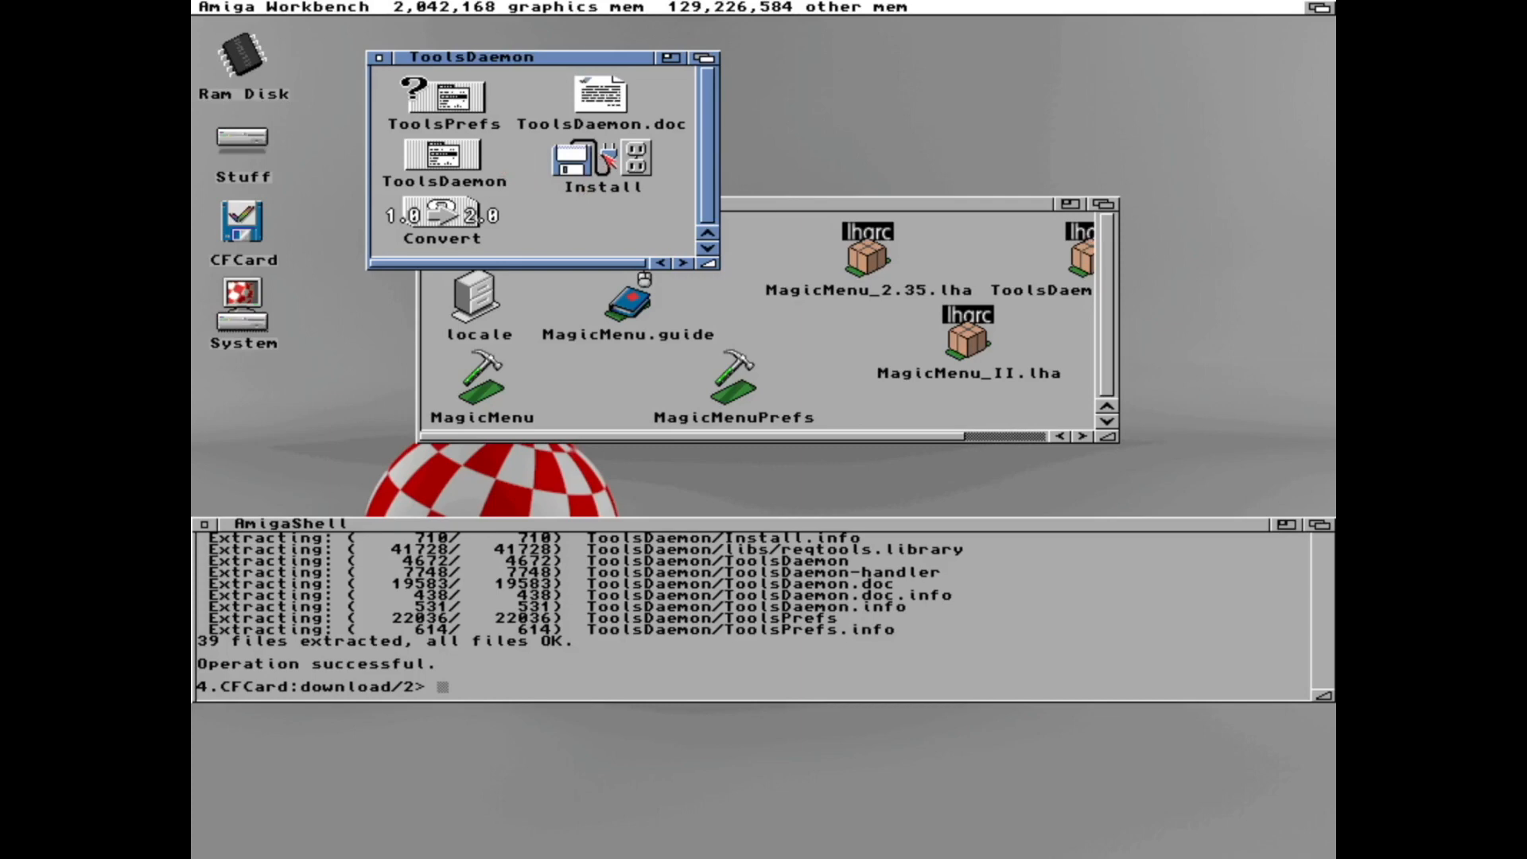
double_click(609, 162)
Install ToolsDaemon for real at the suggested location with English, proceeding to the end.
click(608, 512)
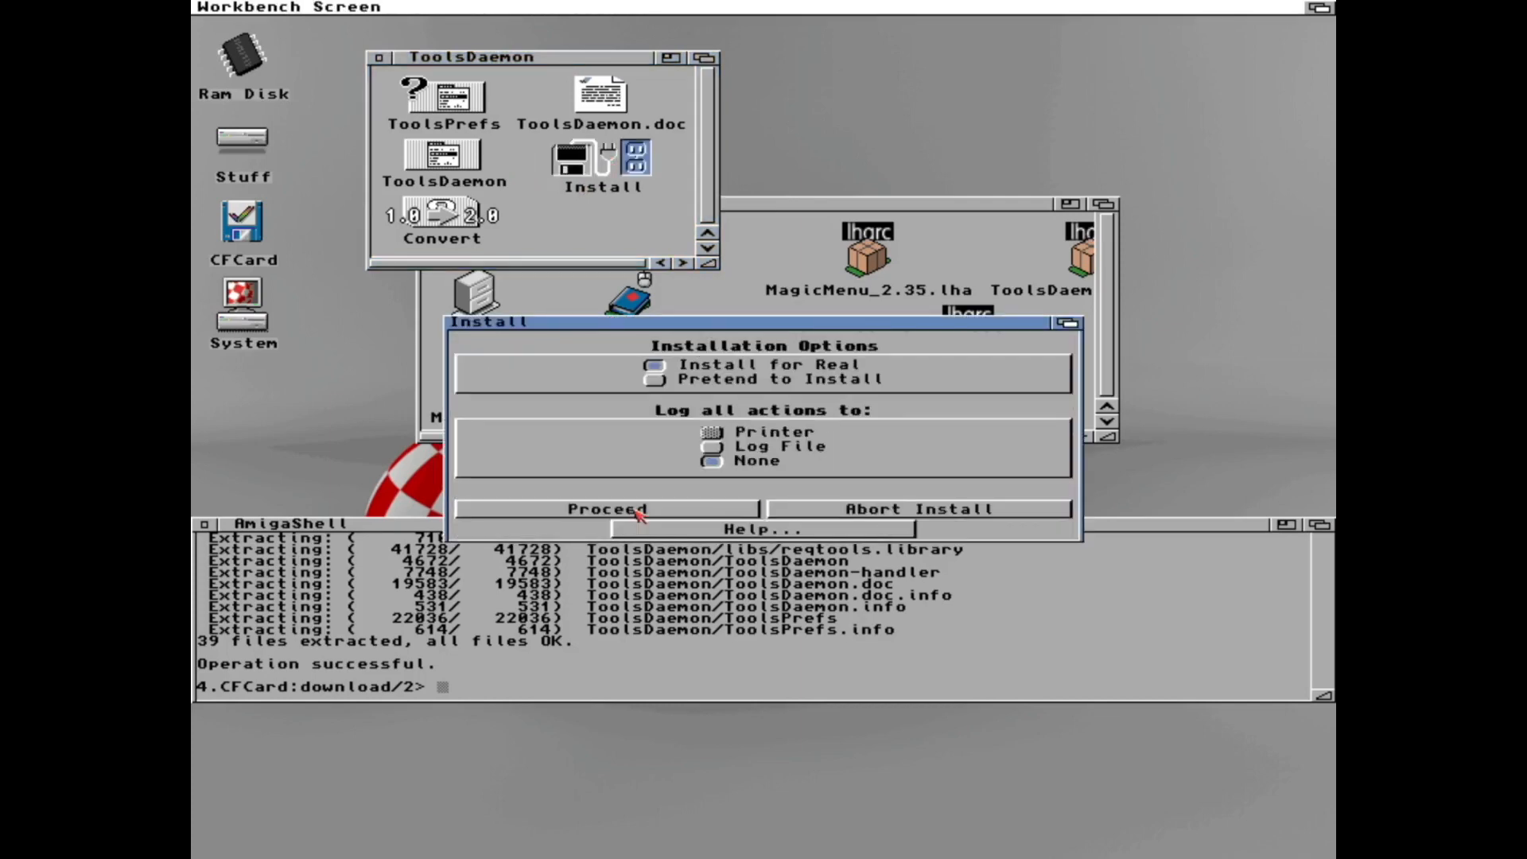
click(609, 529)
click(573, 499)
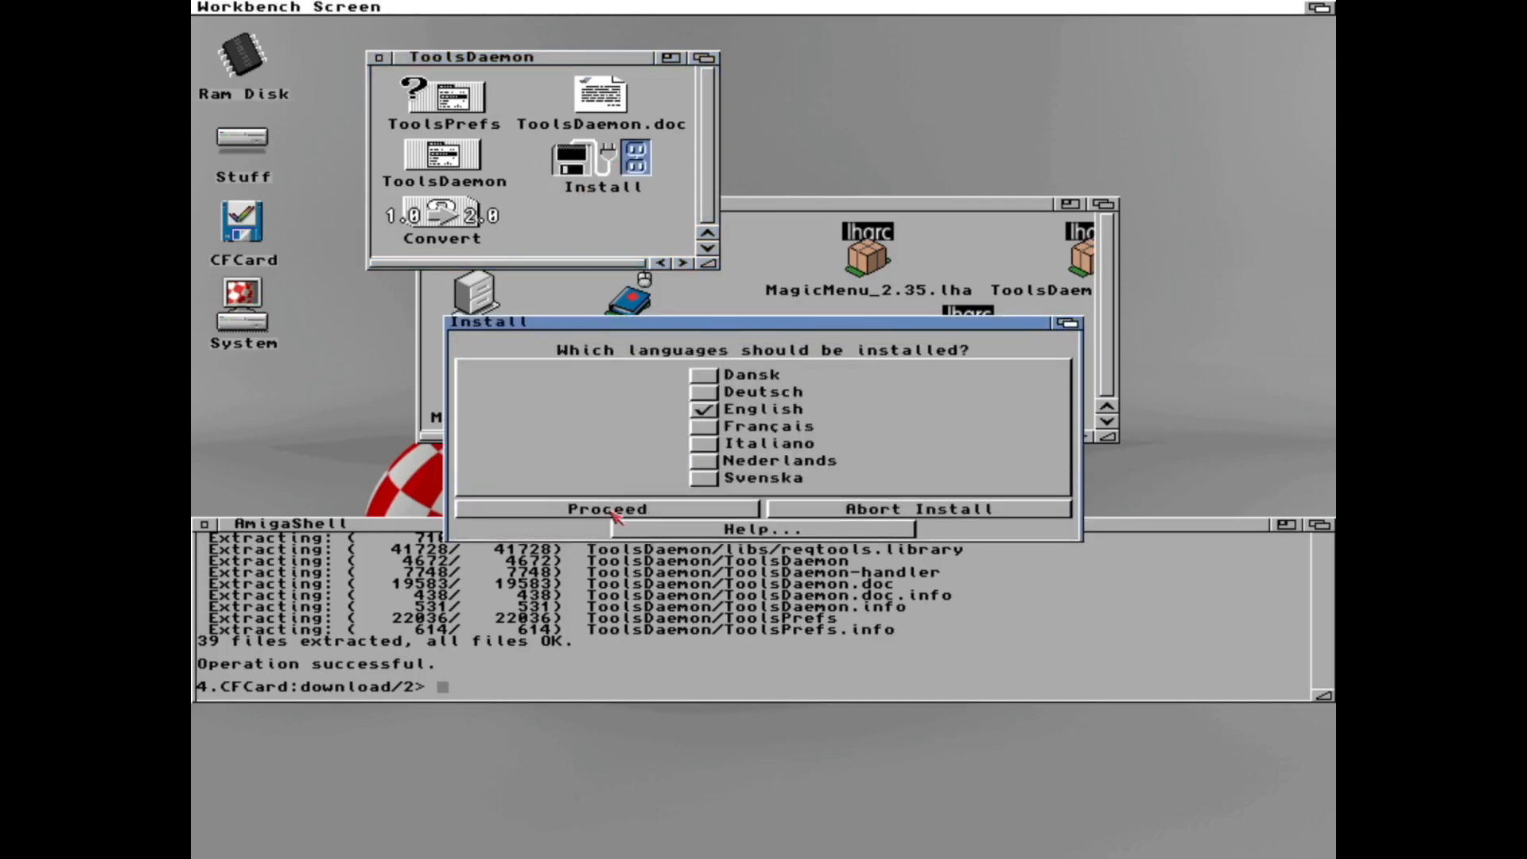
click(608, 510)
click(734, 531)
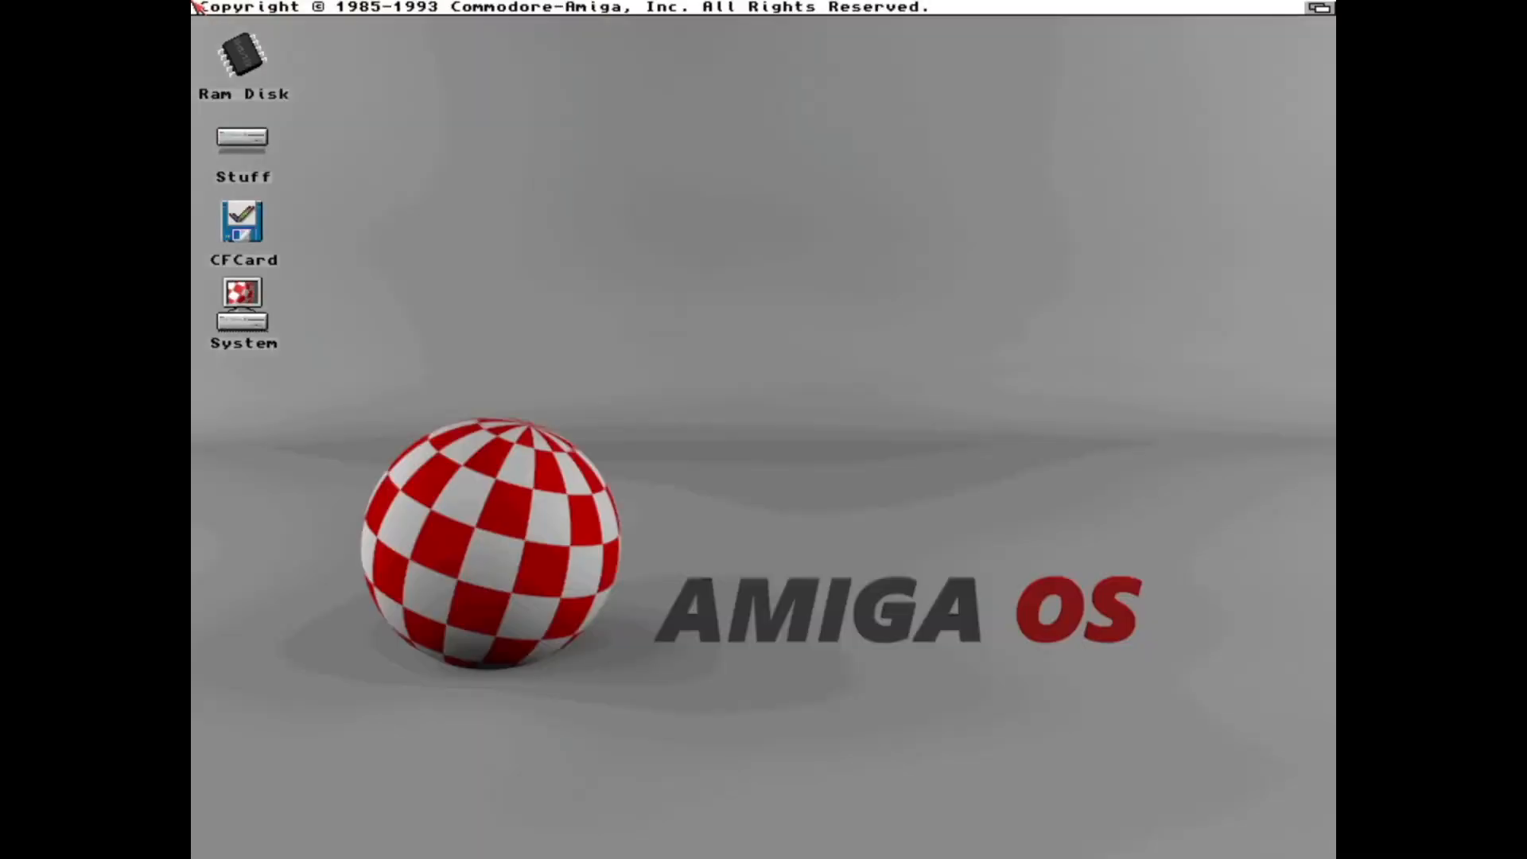
In ToolsDaemon preferences, add a new Utils menu item named Dopus.
right_click(597, 14)
right_click(543, 11)
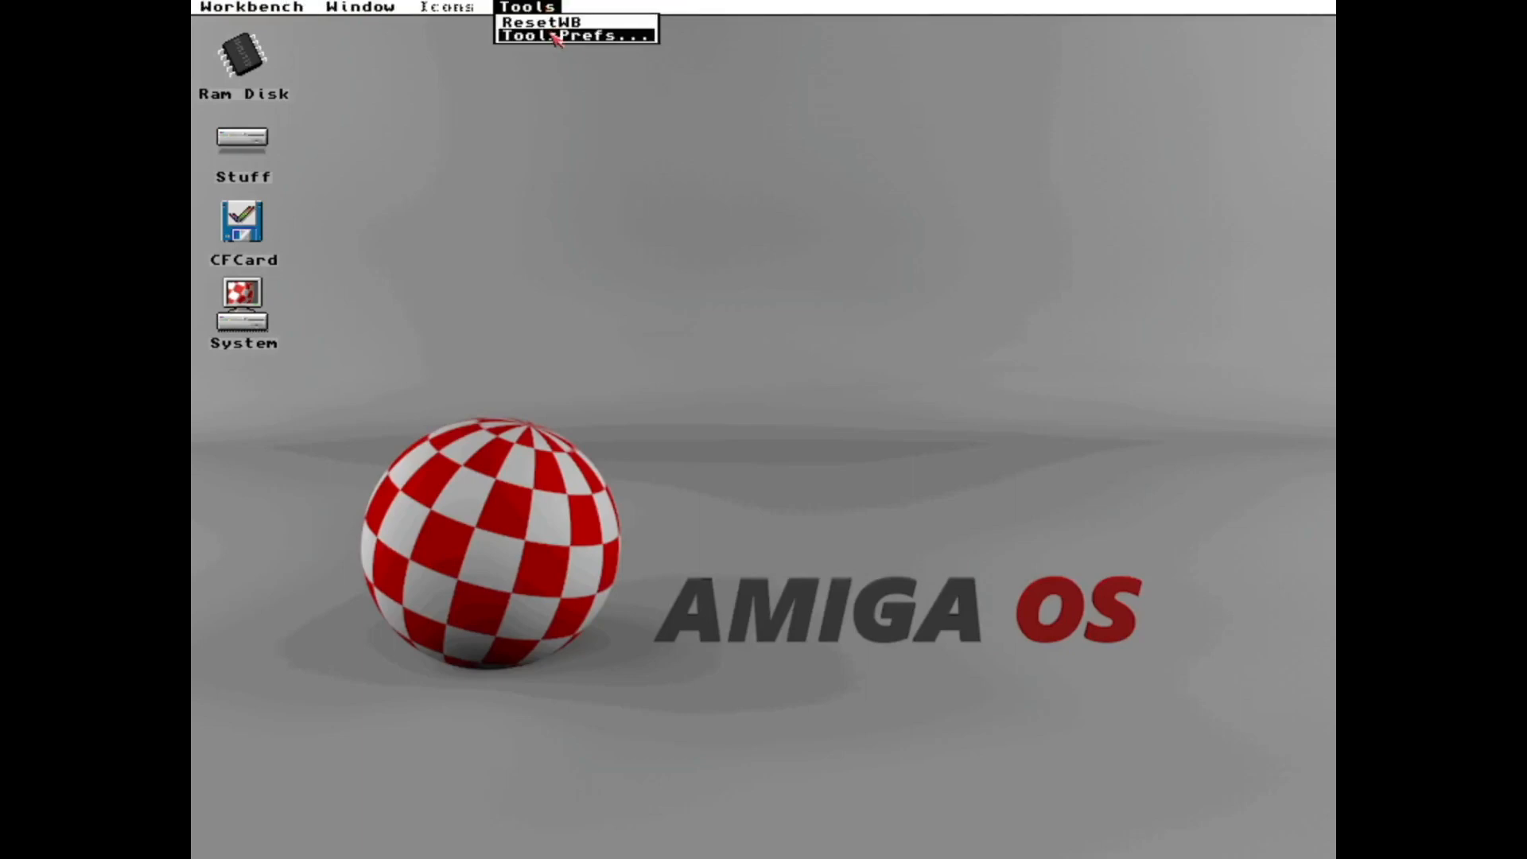
click(551, 36)
drag(527, 27, 765, 404)
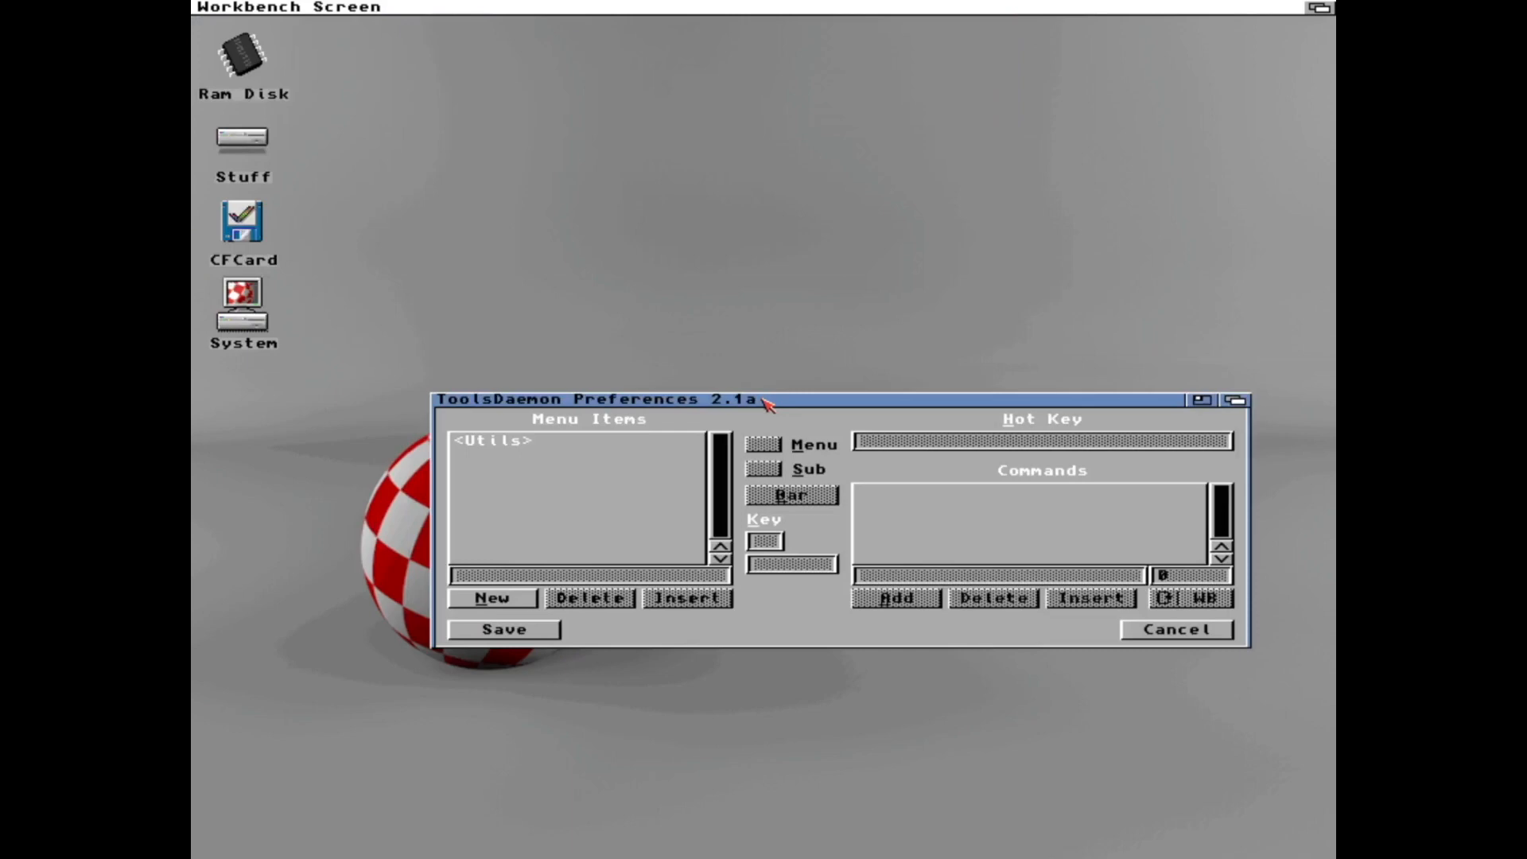
click(619, 452)
click(499, 600)
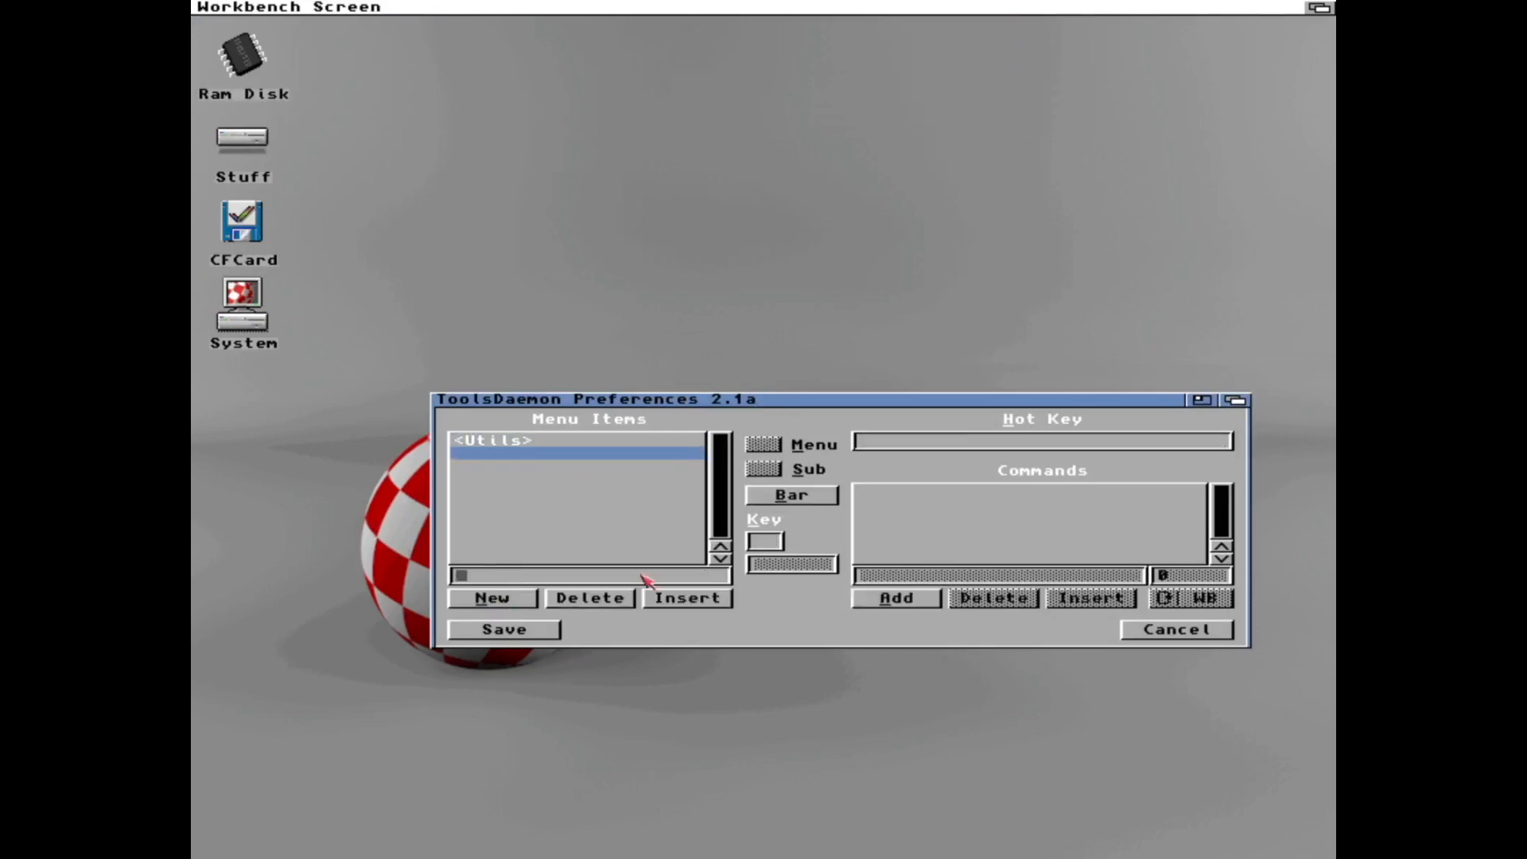
text(Dopus)
key(Return)
Show the System > Tools drawer with its icons cleaned up.
double_click(243, 307)
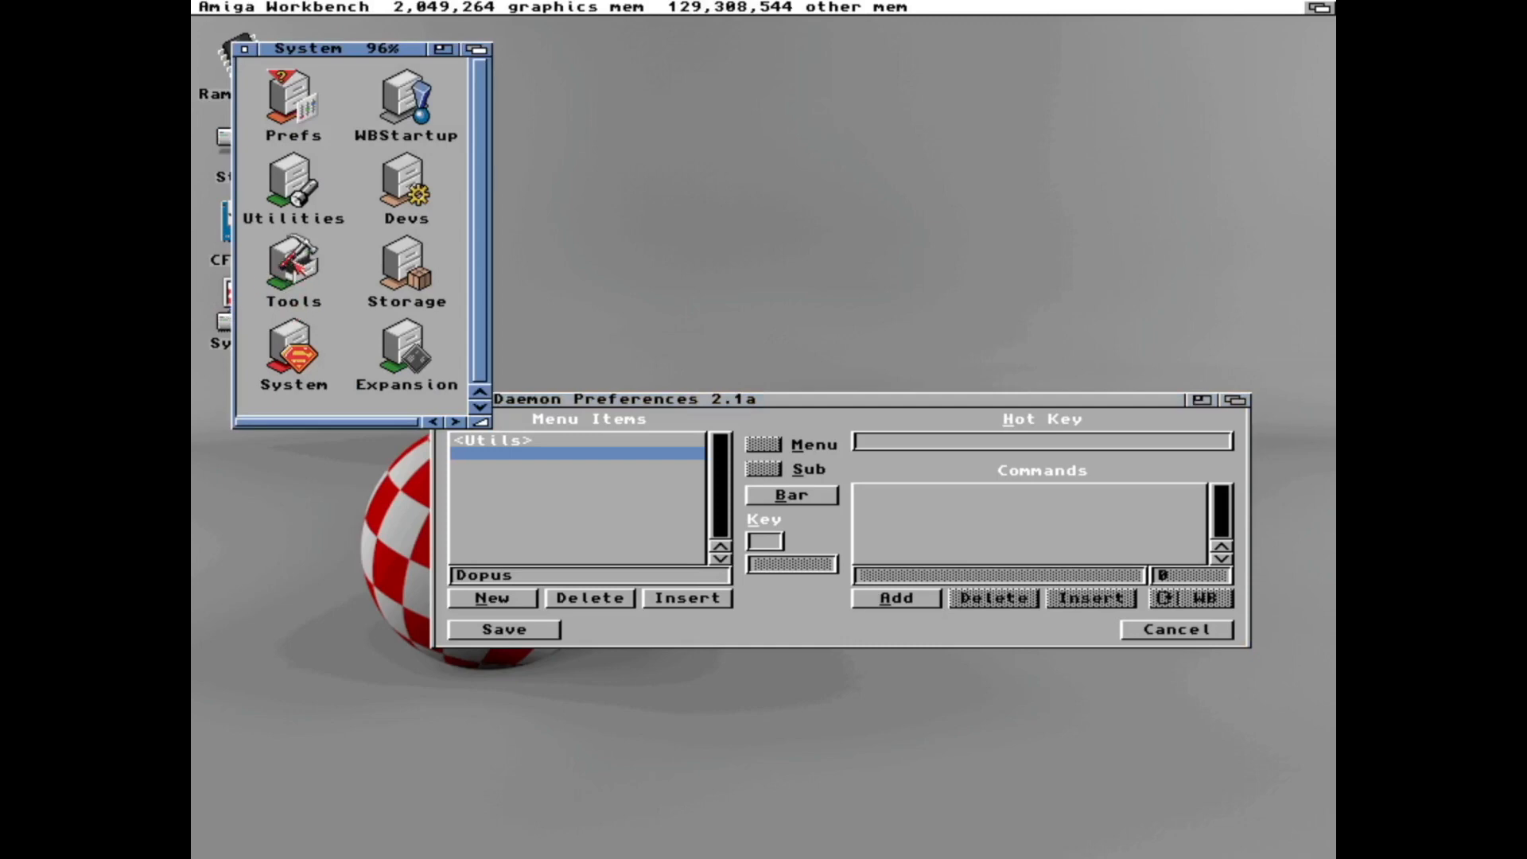
double_click(296, 265)
right_click(370, 8)
right_click(376, 88)
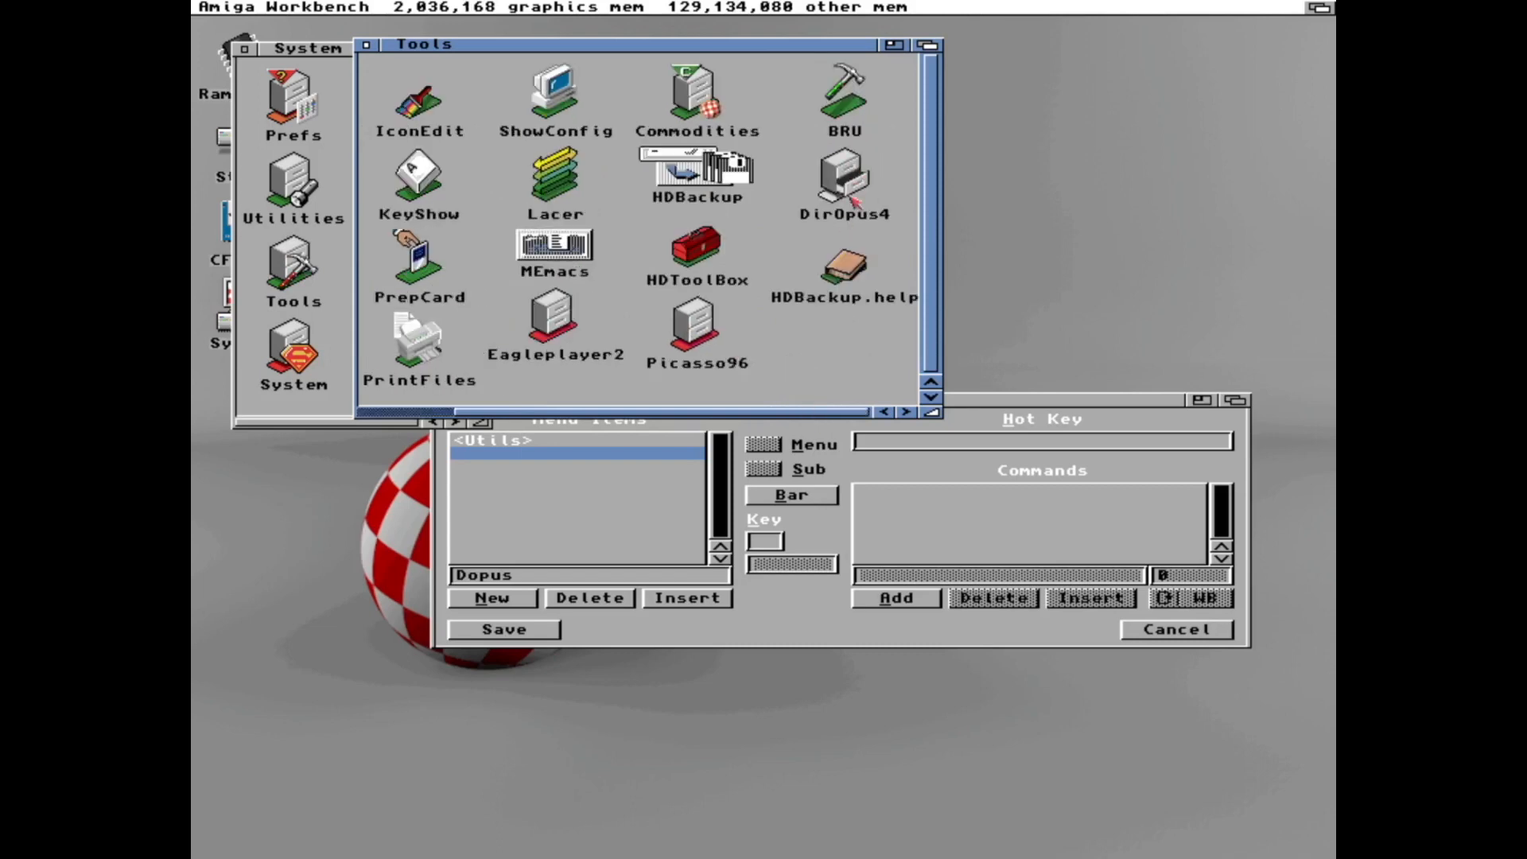
Add the command sys:tools/diropus4/DirectoryOpus to the item, save and check the Workbench menus.
click(897, 598)
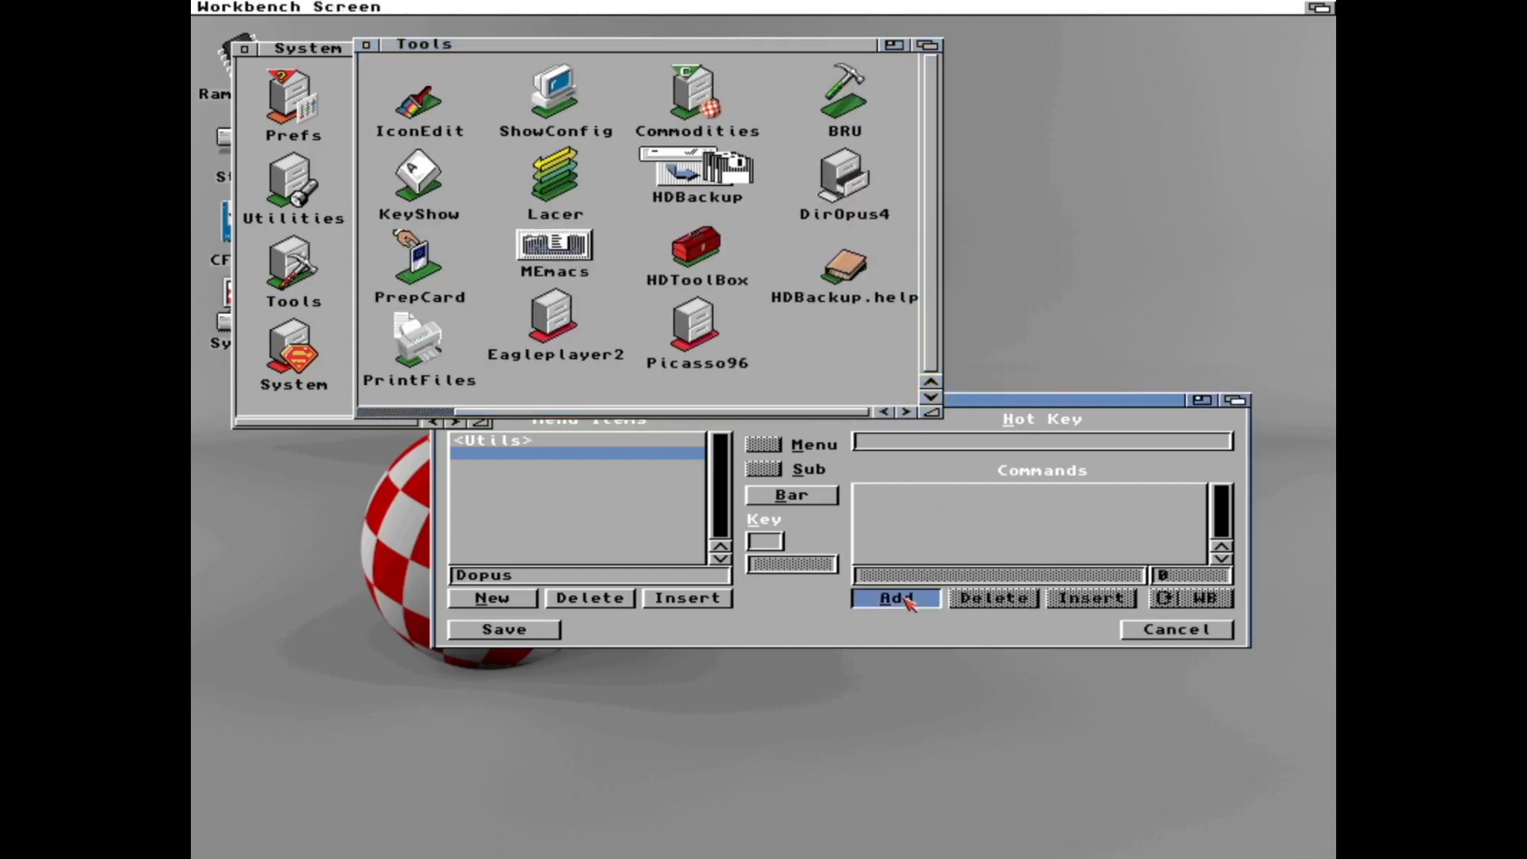
text(sys)
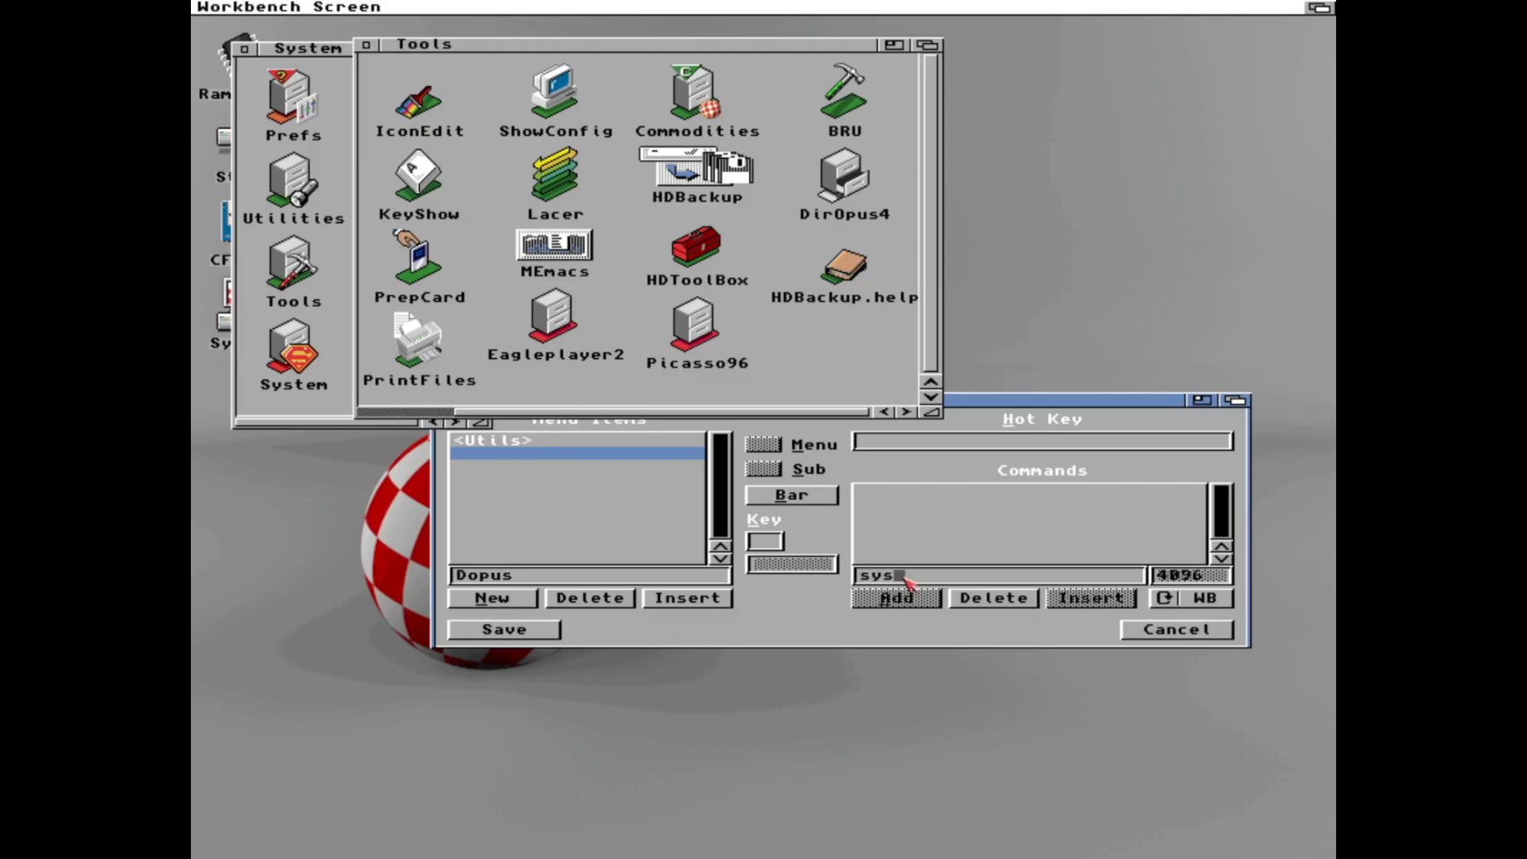
text(:tools/d)
text(ir)
text(opus)
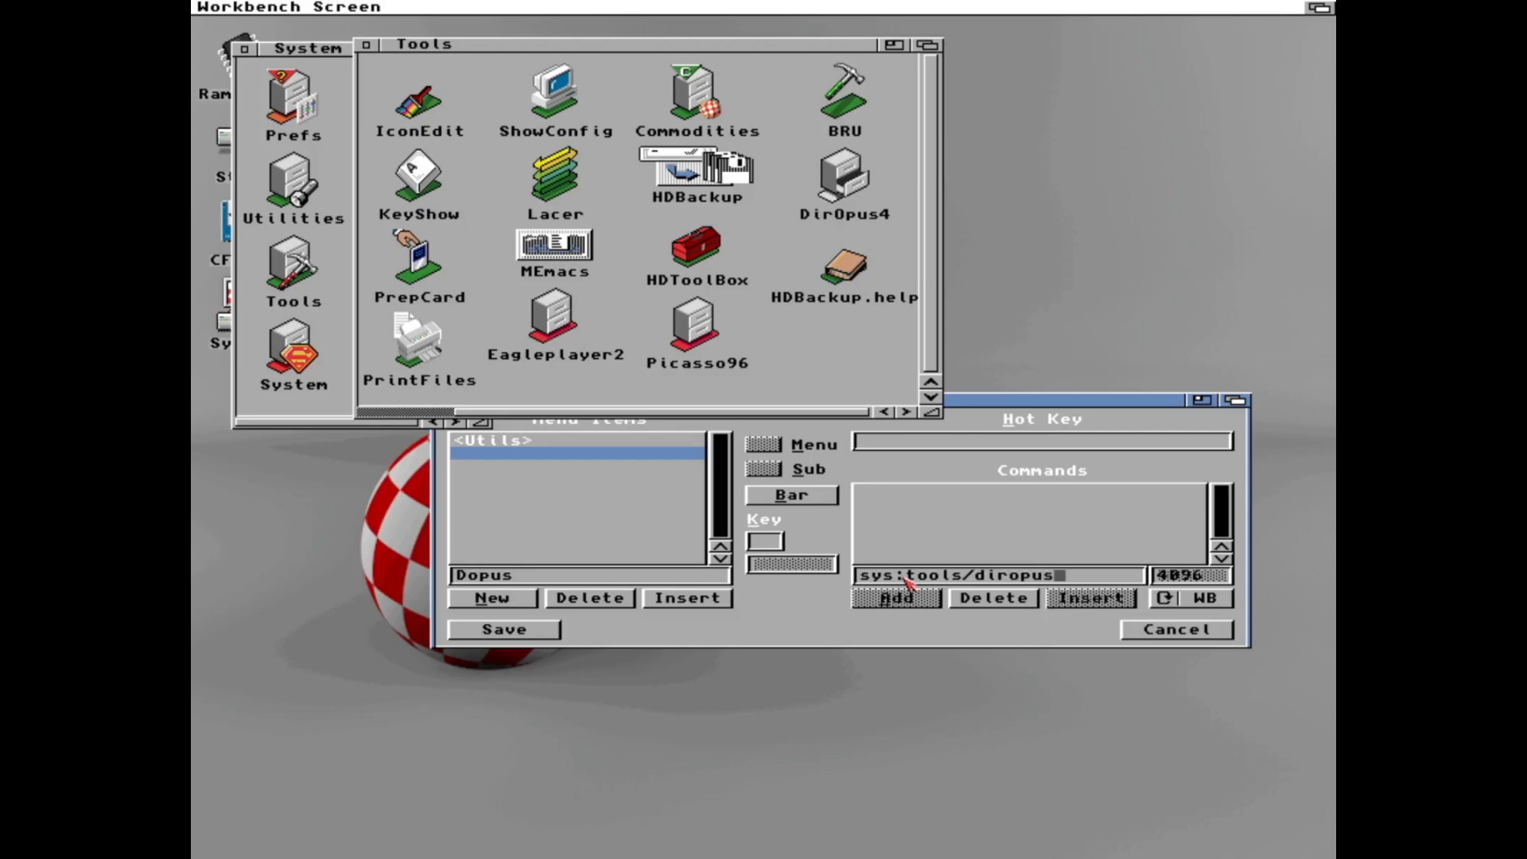
text(4/)
double_click(844, 188)
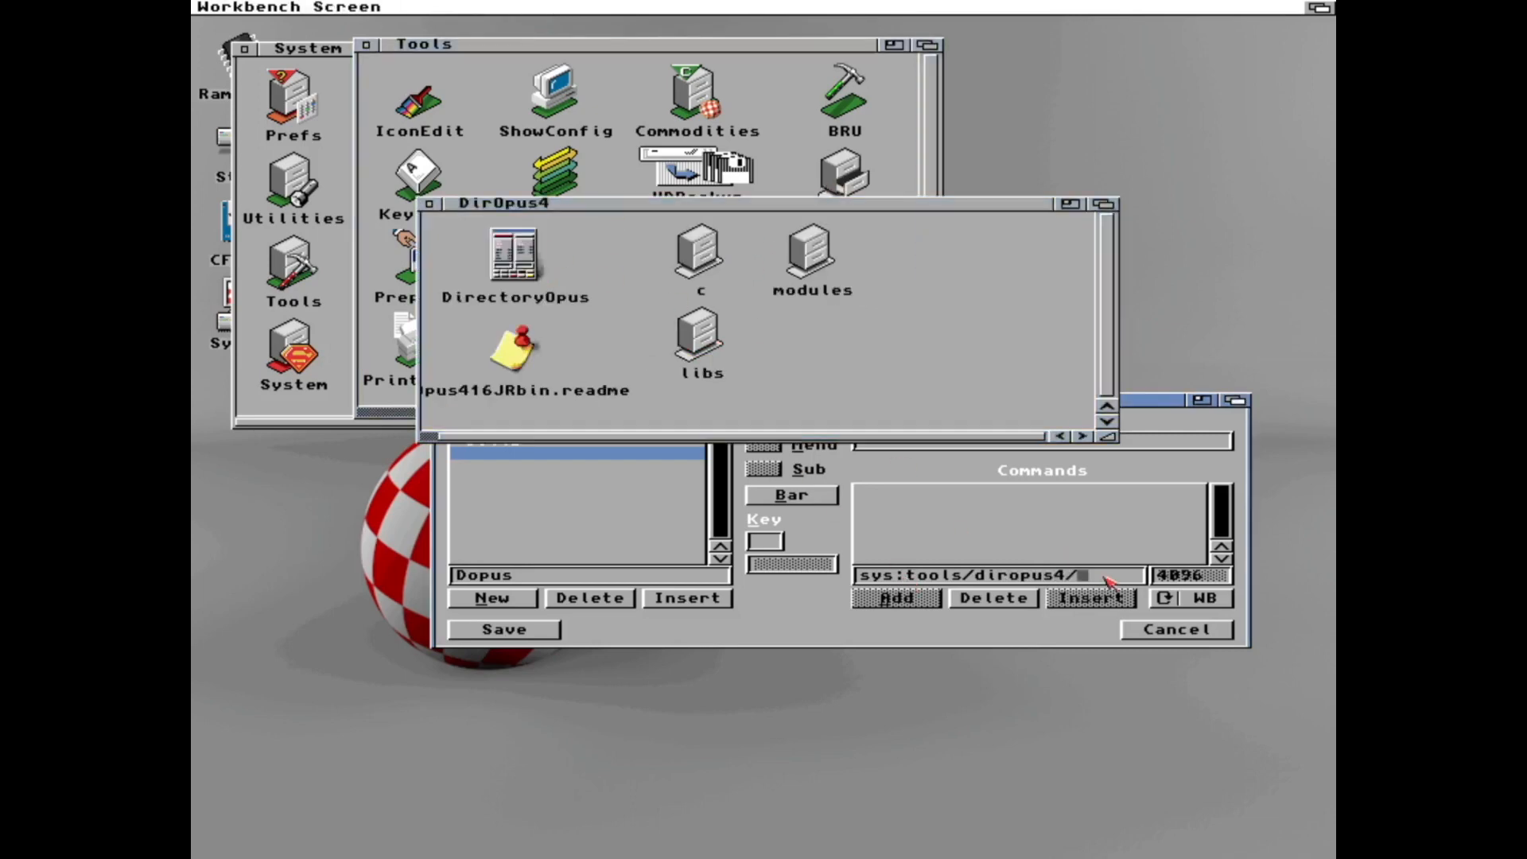
text(Dir)
text(ectoryO)
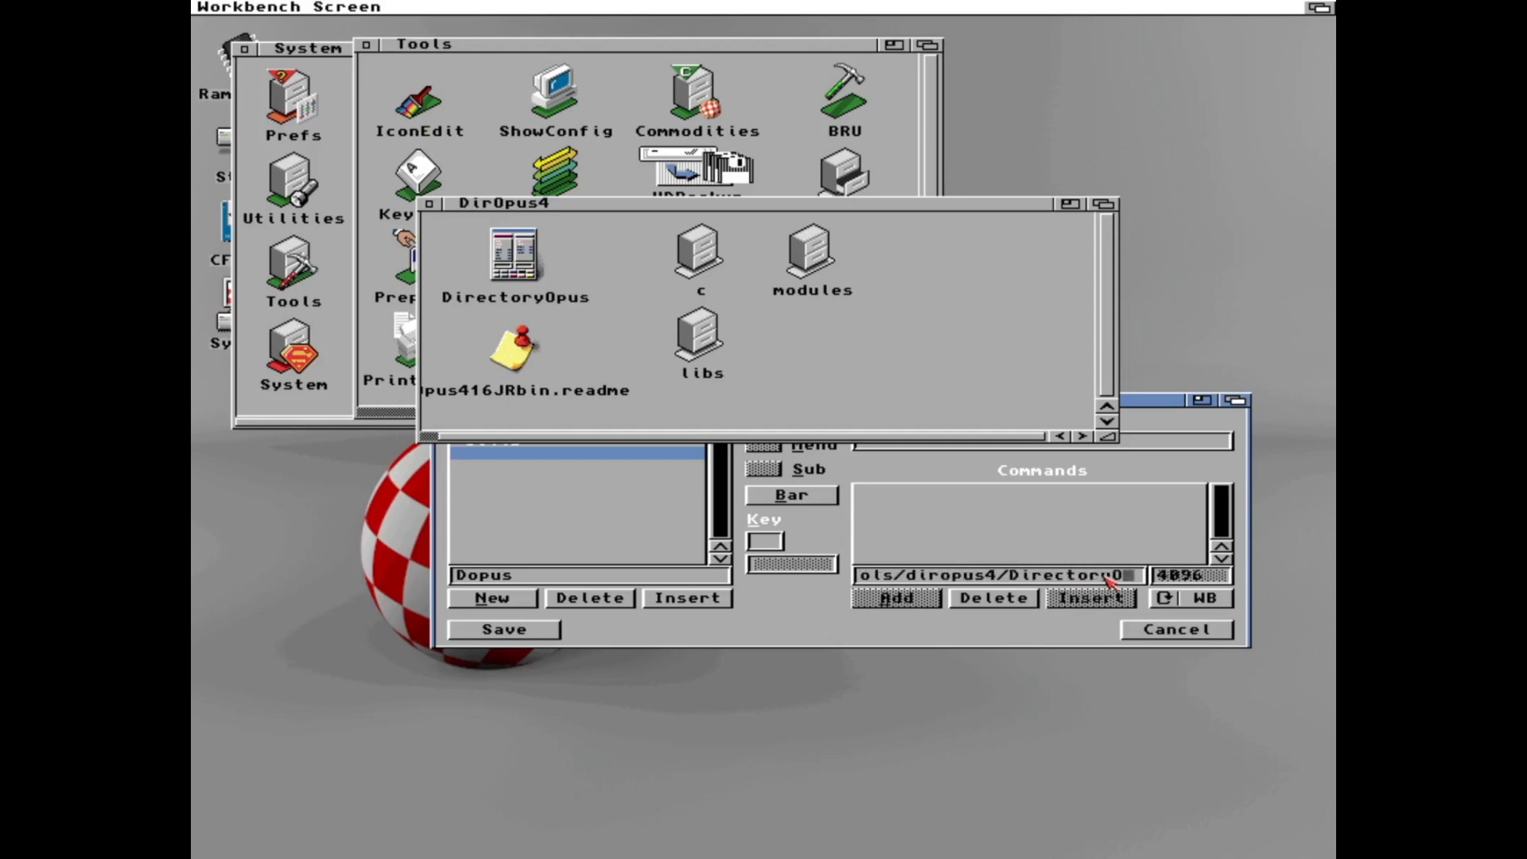
text(pus)
click(506, 630)
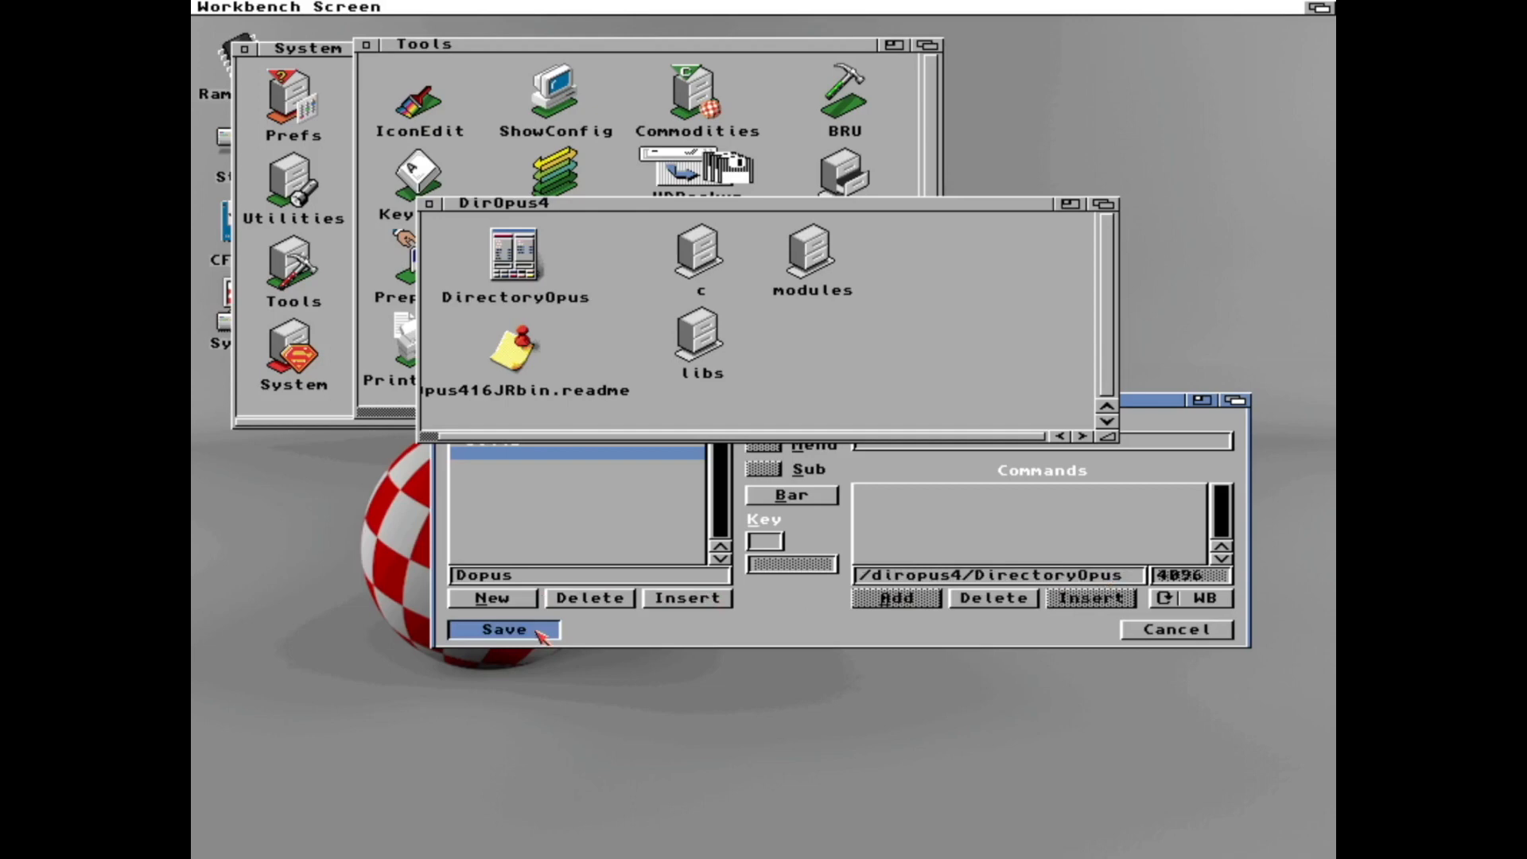
right_click(692, 9)
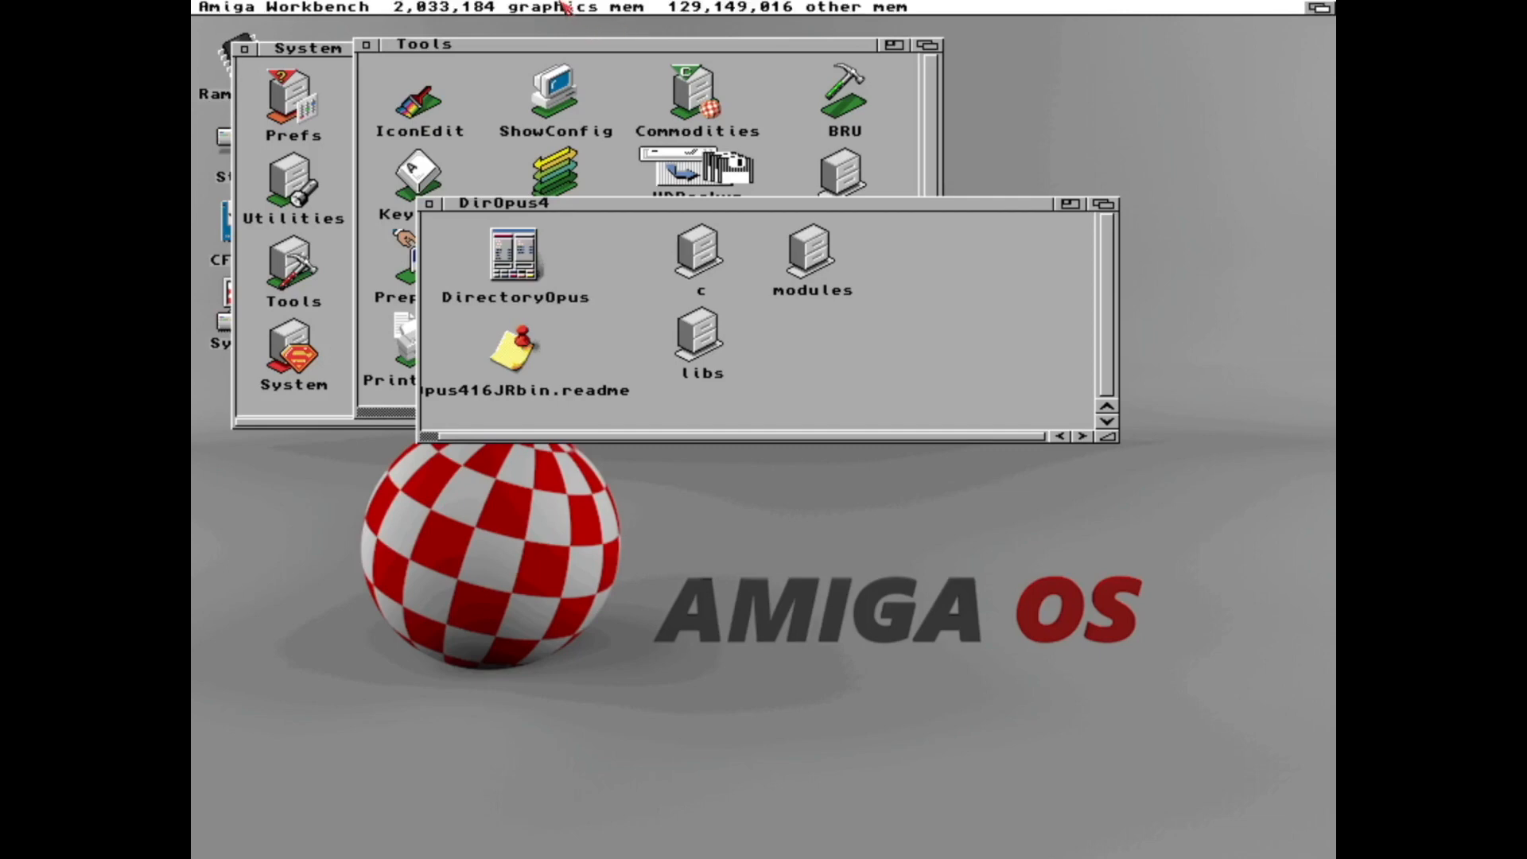
Reopen ToolsPrefs and rename the unnamed Utils item to Dopus.
right_click(570, 36)
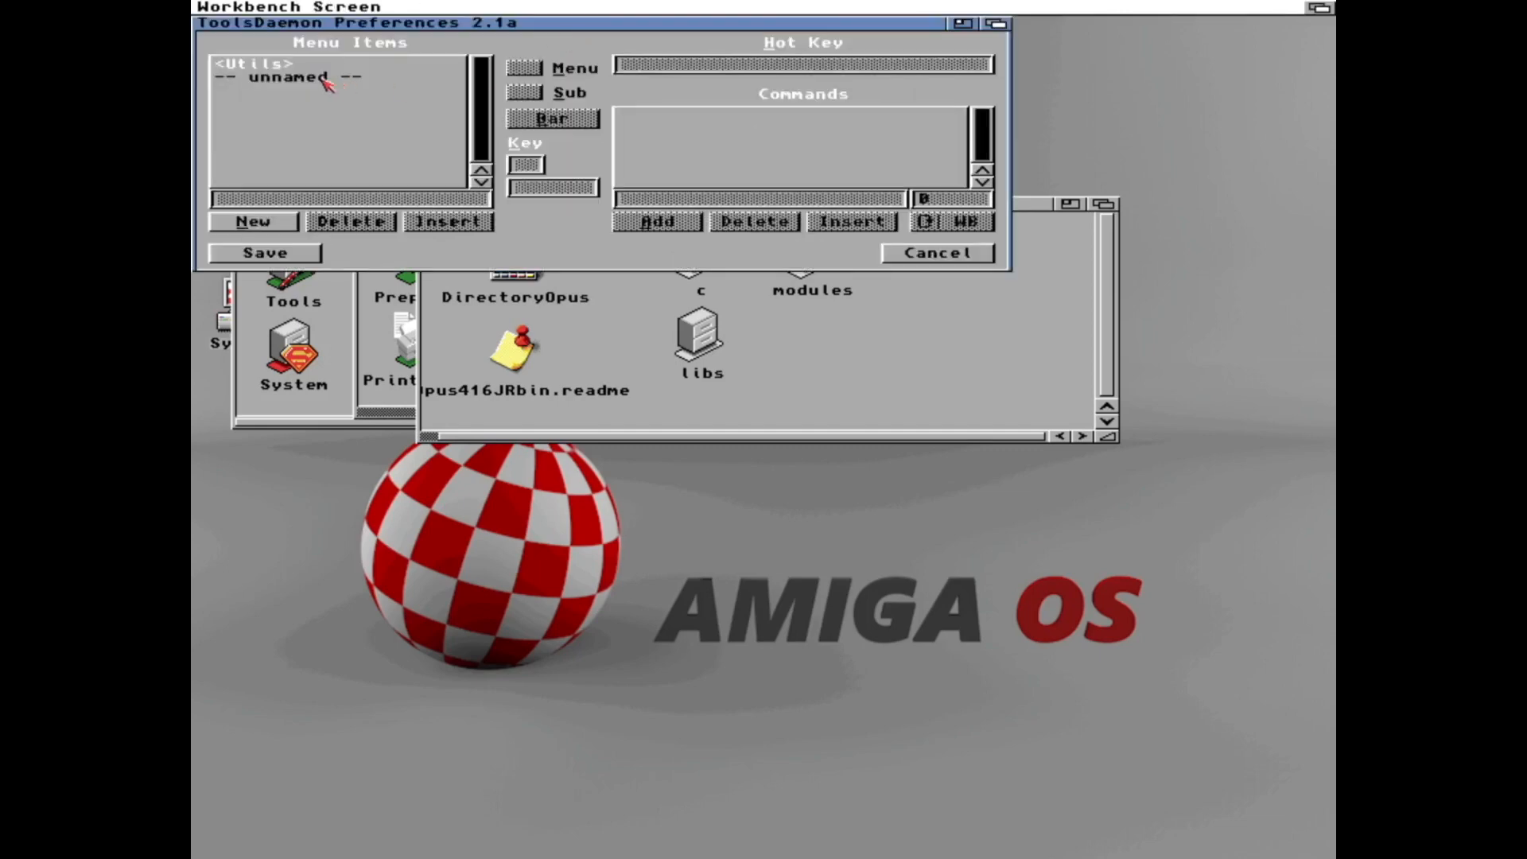
click(324, 79)
click(299, 64)
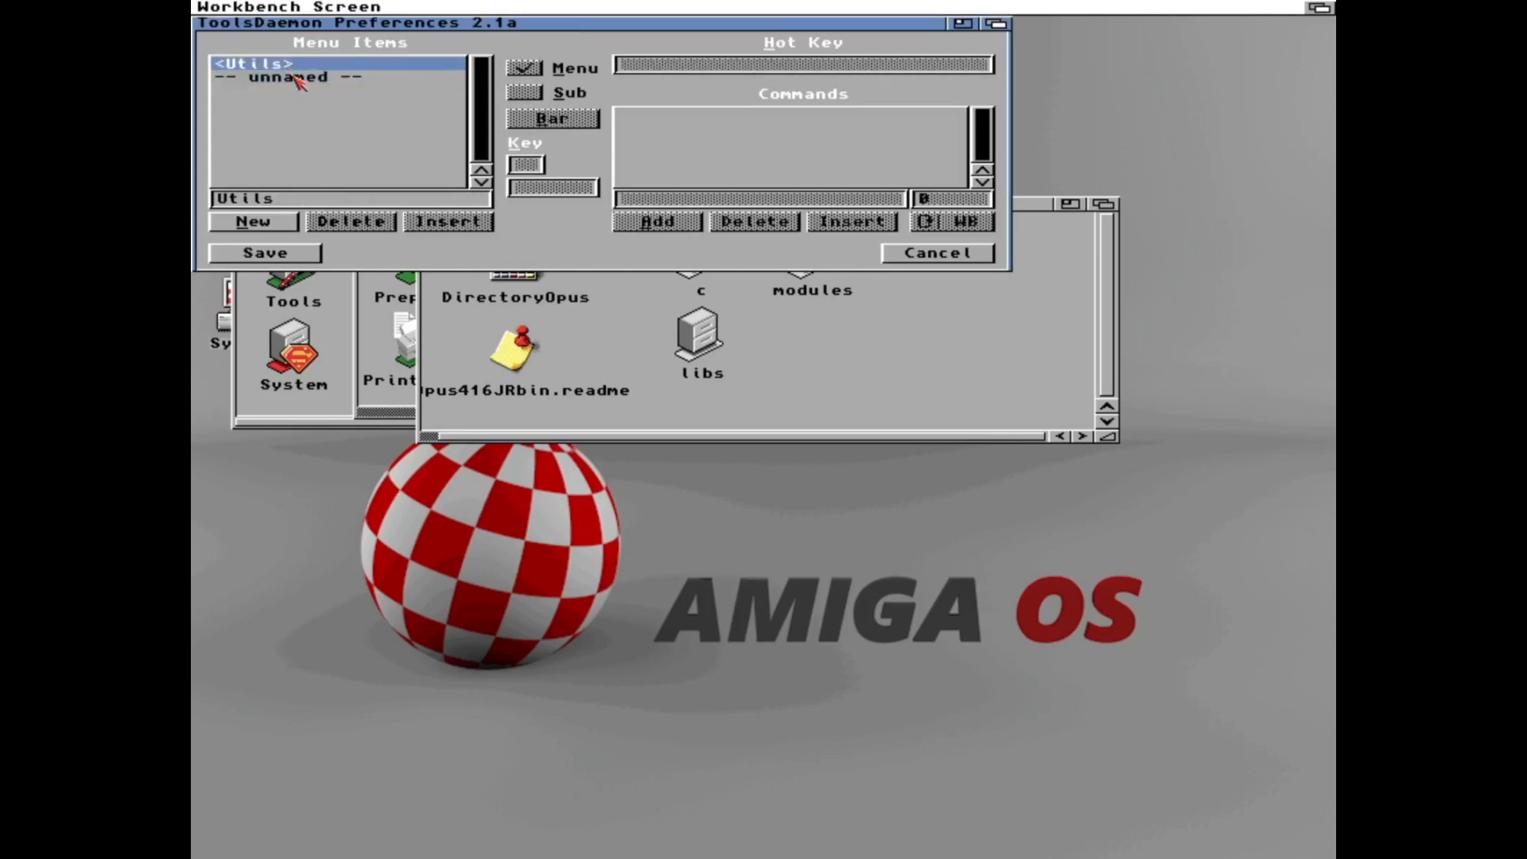
click(302, 79)
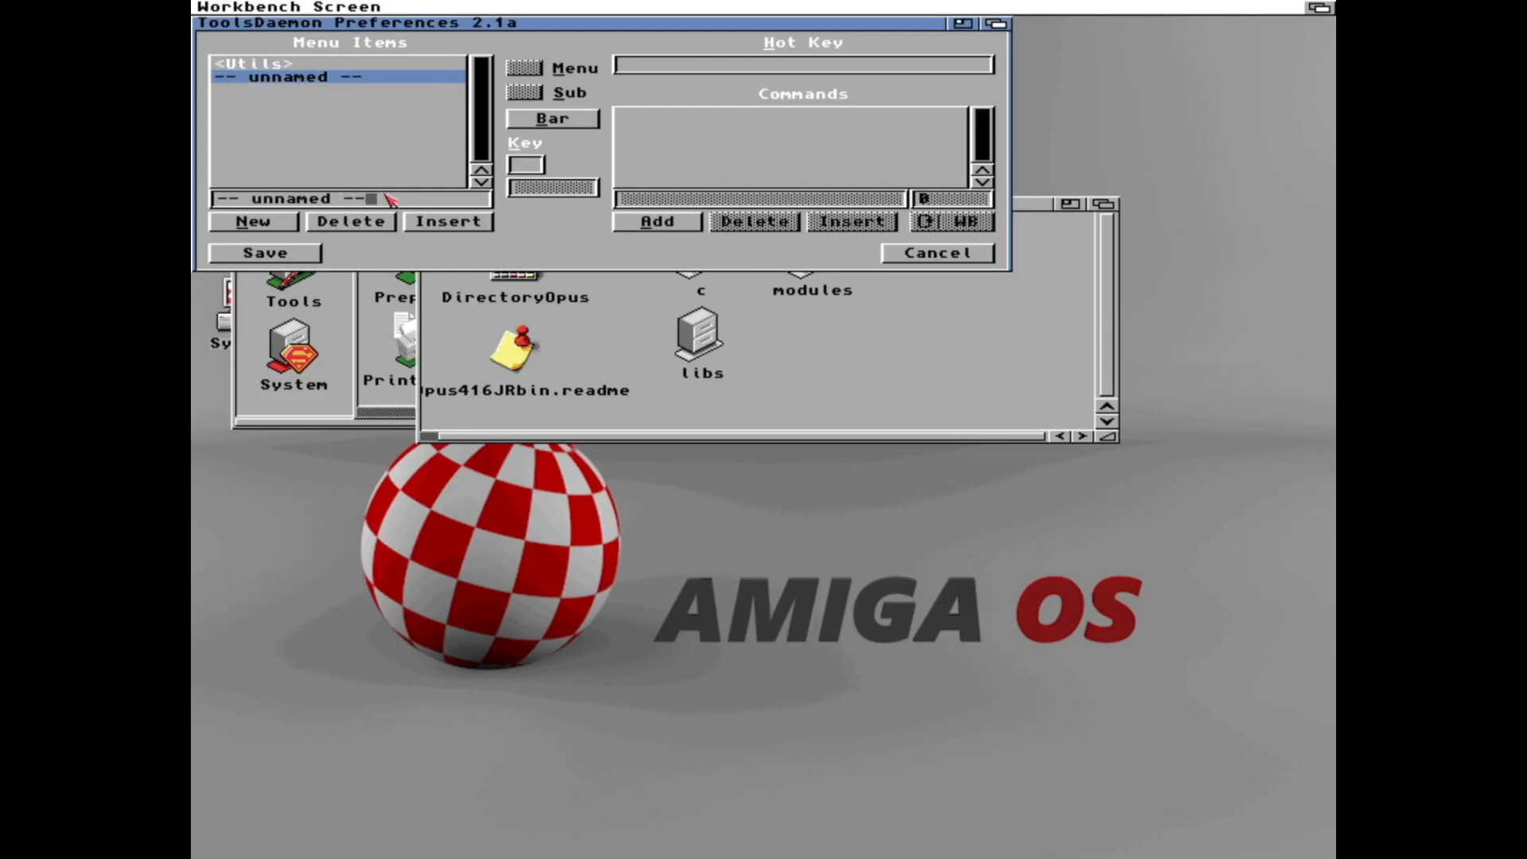
key(alt+x)
text(Dopus)
key(Return)
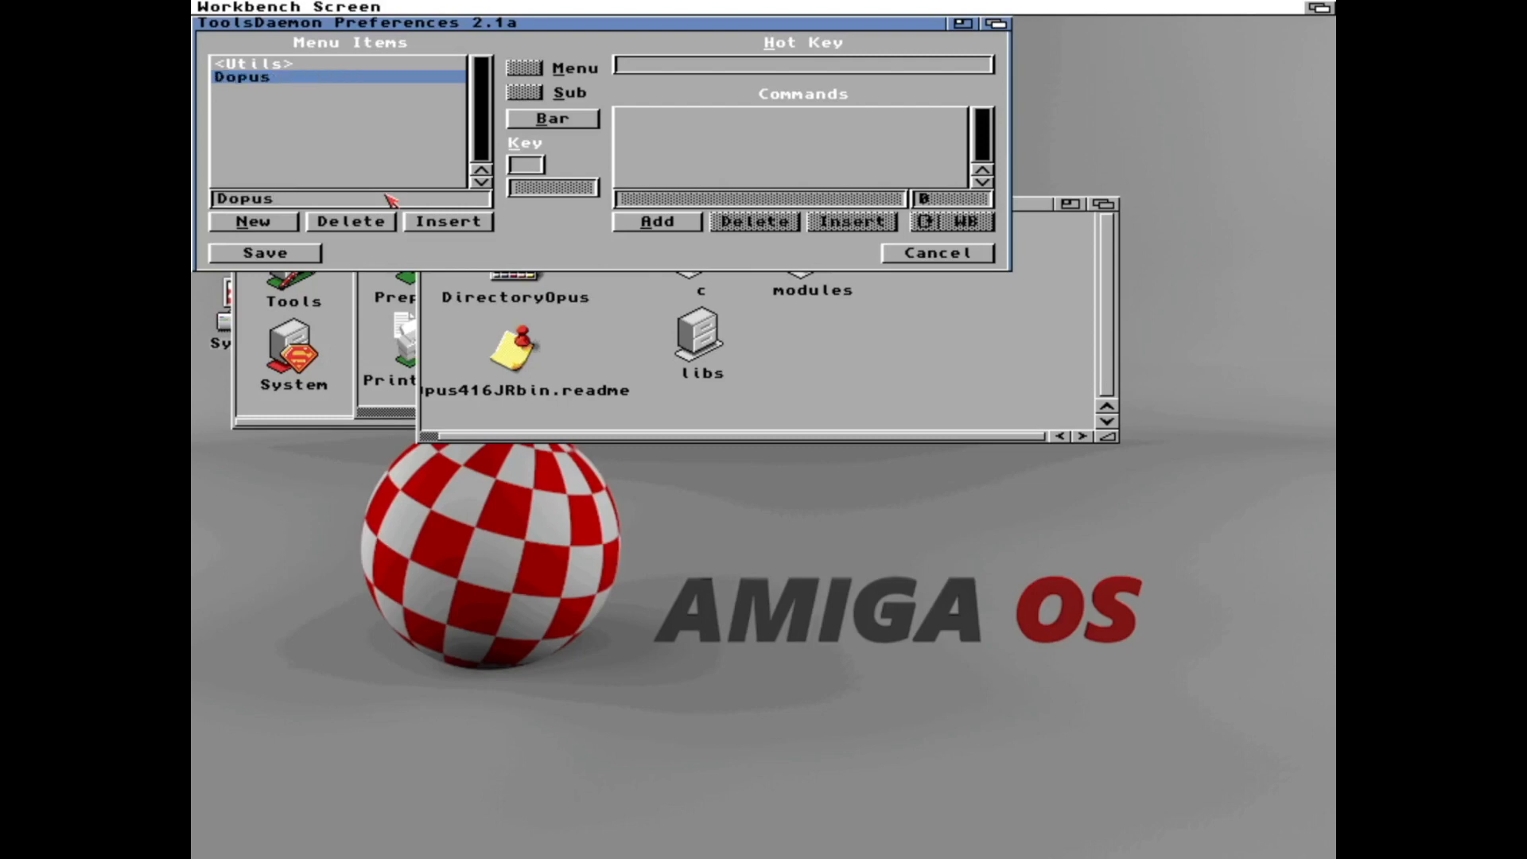
Give Dopus the WB command sys:tools/diropus4/directoryopus and save the preferences.
drag(456, 31, 630, 476)
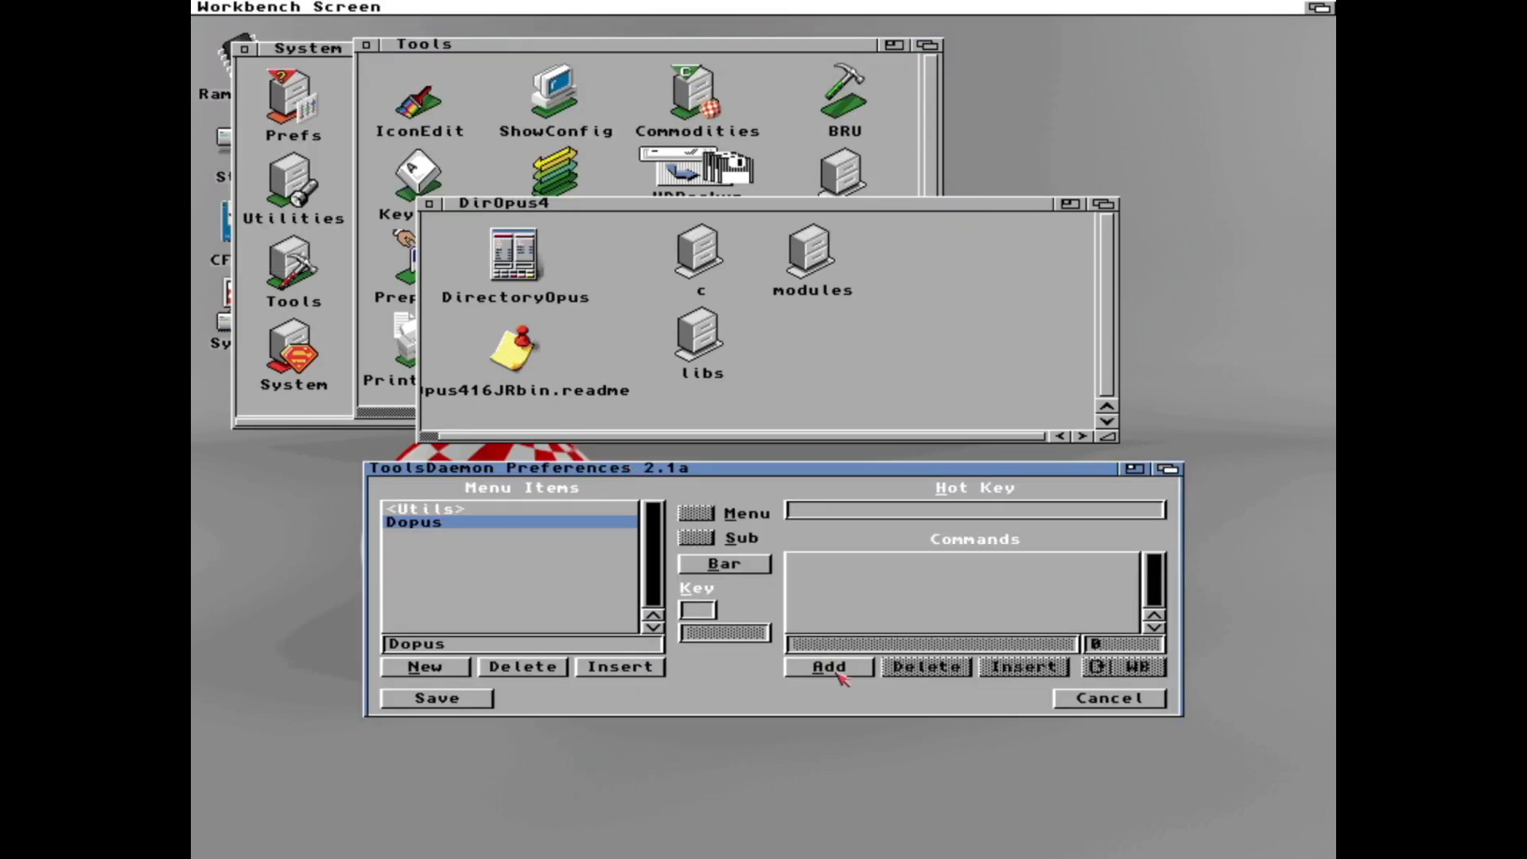
click(840, 671)
text(sys:tools/)
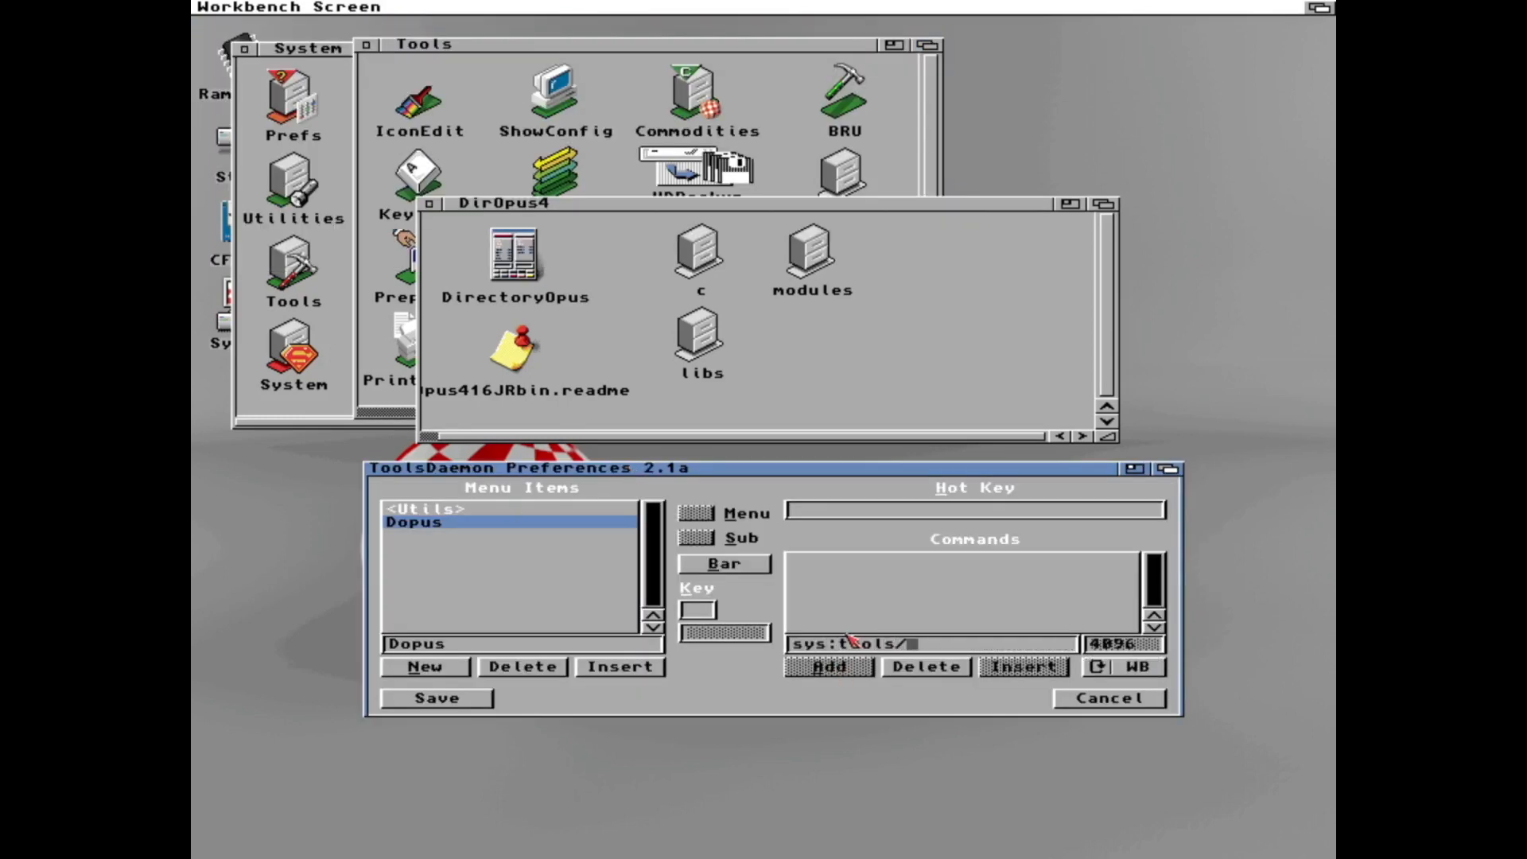
text(diropus4/)
drag(669, 202, 502, 213)
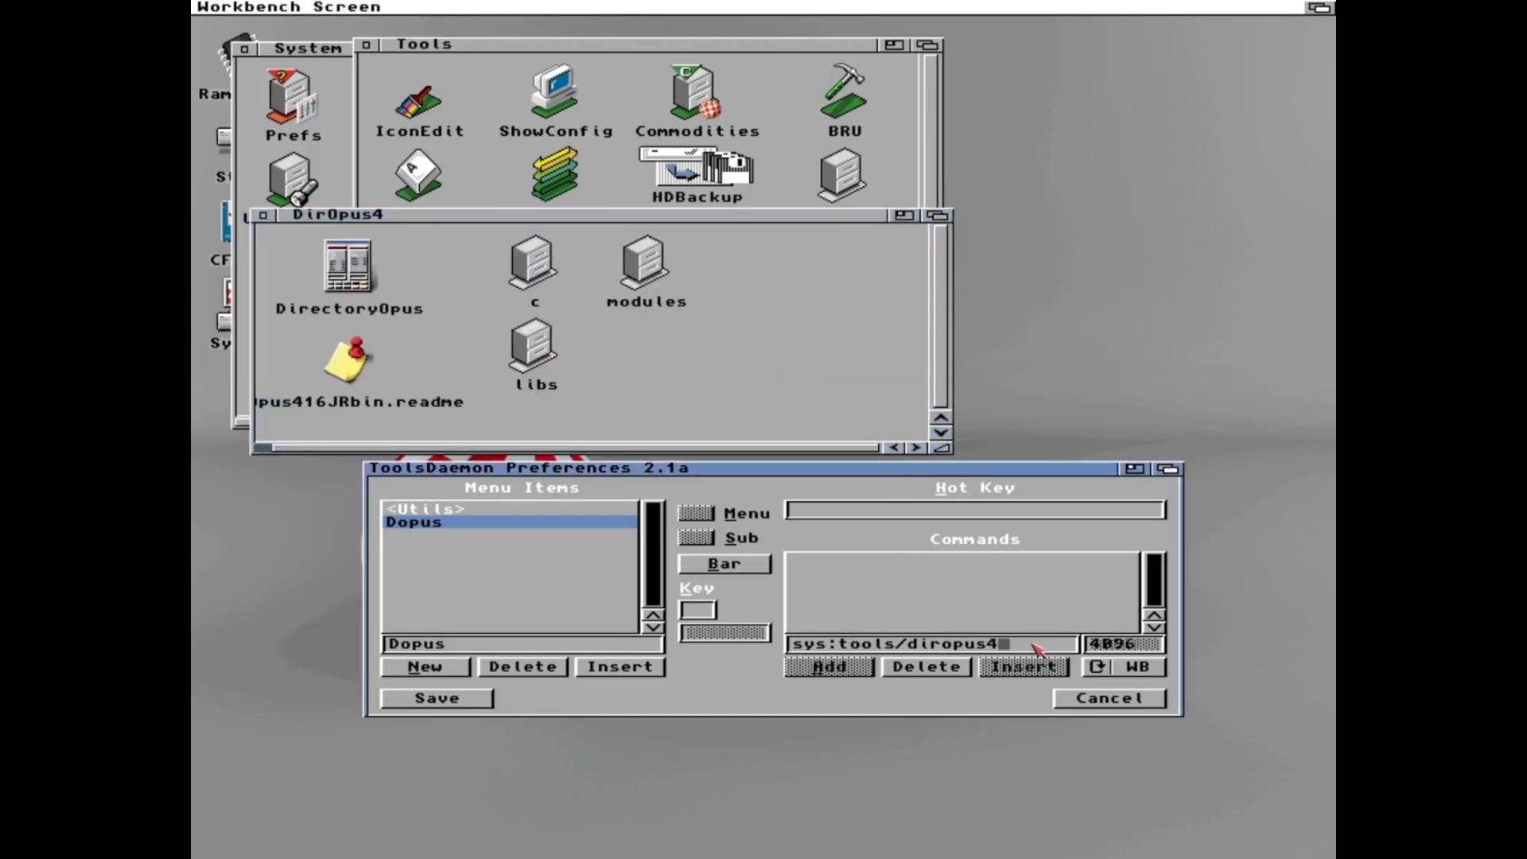
text(directoryopus)
key(Return)
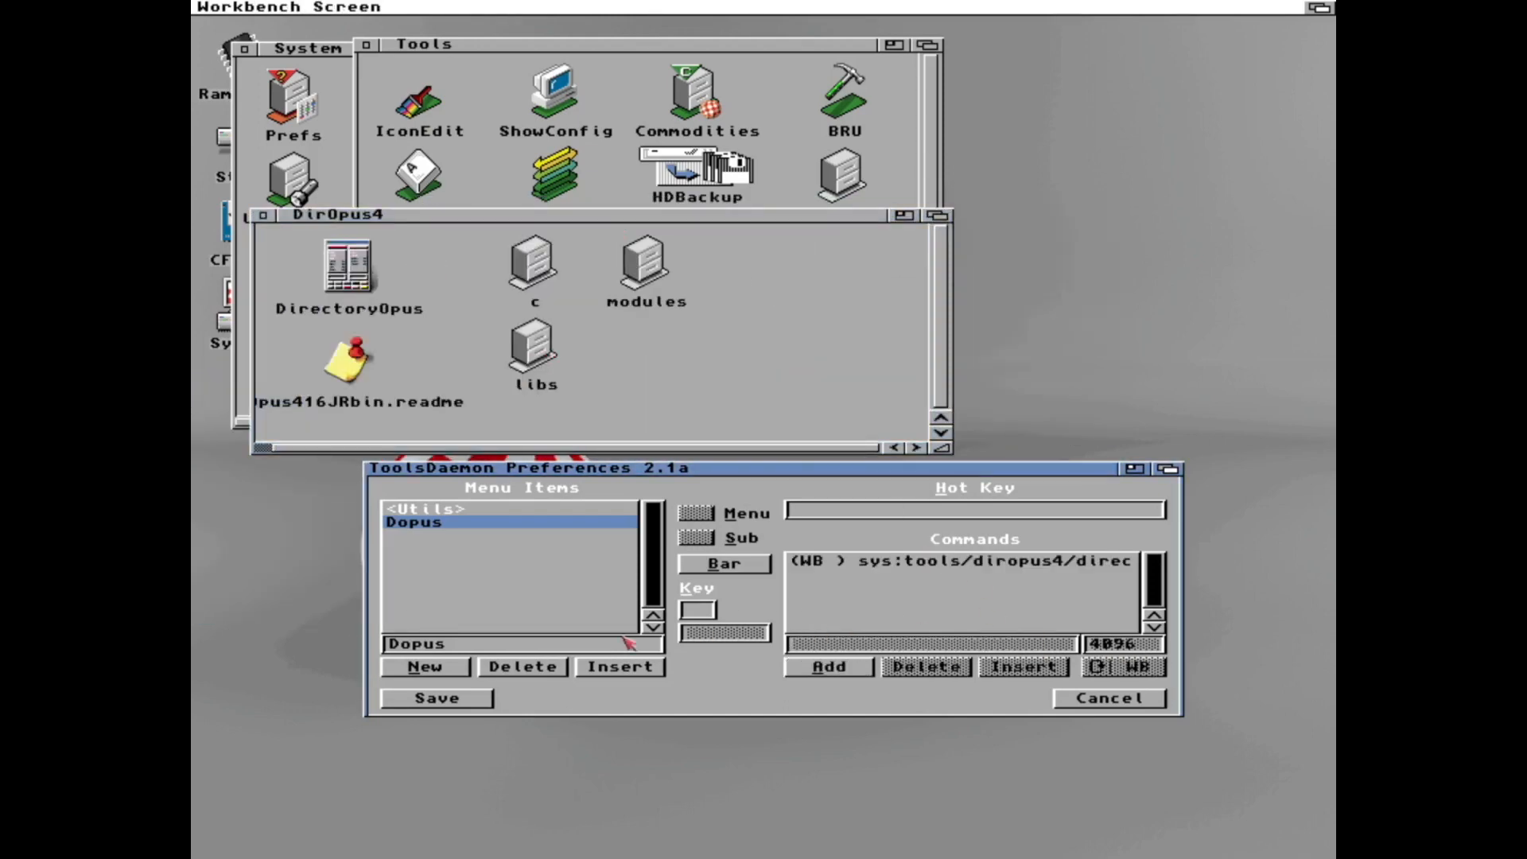
click(451, 701)
Launch Directory Opus from Utils > Dopus, quit it and close the DirOpus4 drawer.
right_click(615, 21)
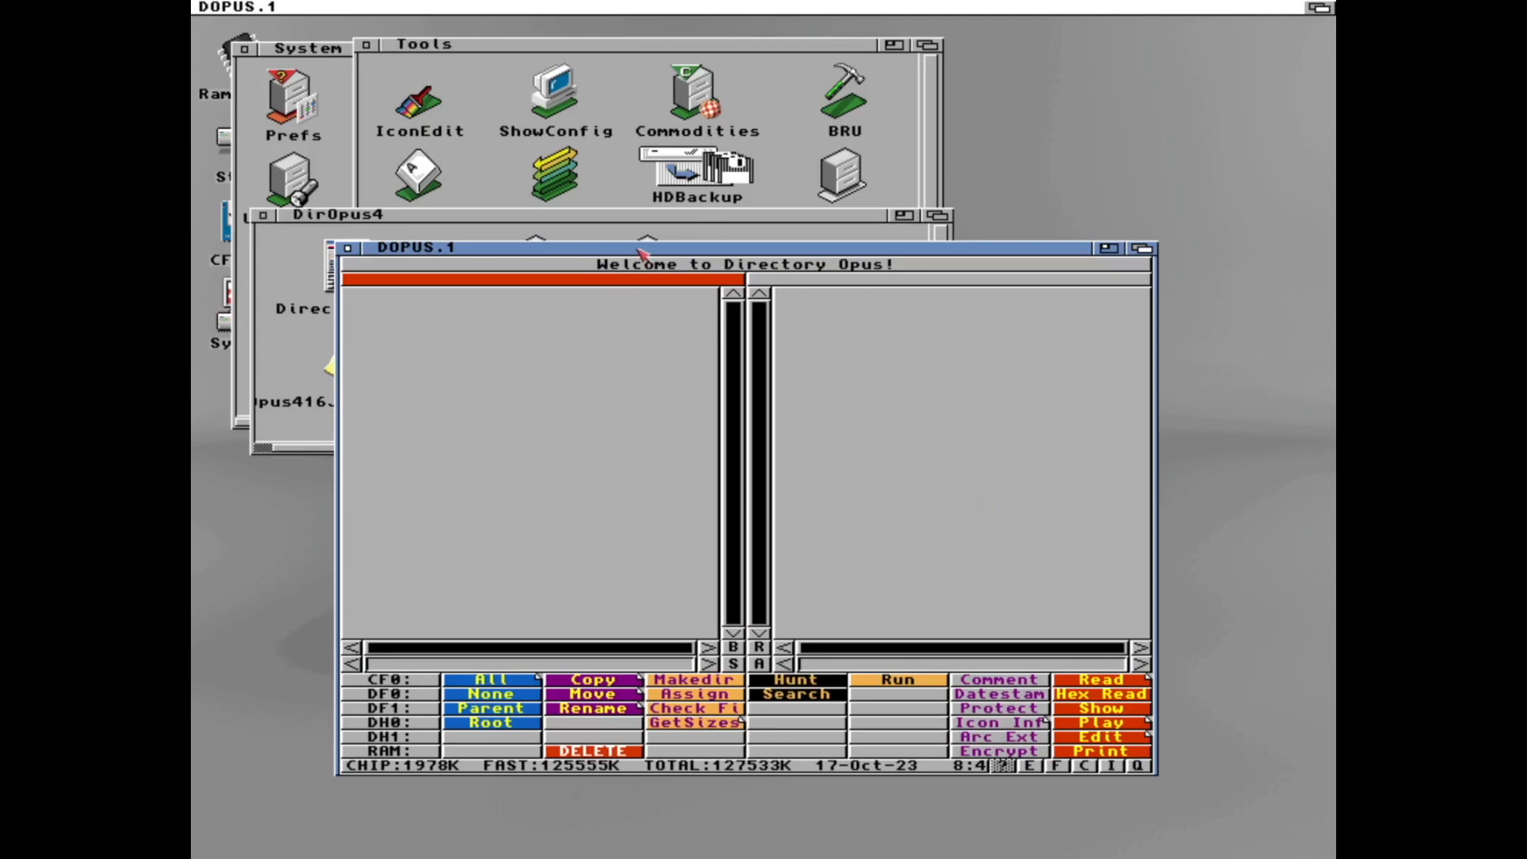
mouse_move(644, 248)
mouse_down()
mouse_move(754, 299)
mouse_move(722, 257)
mouse_up()
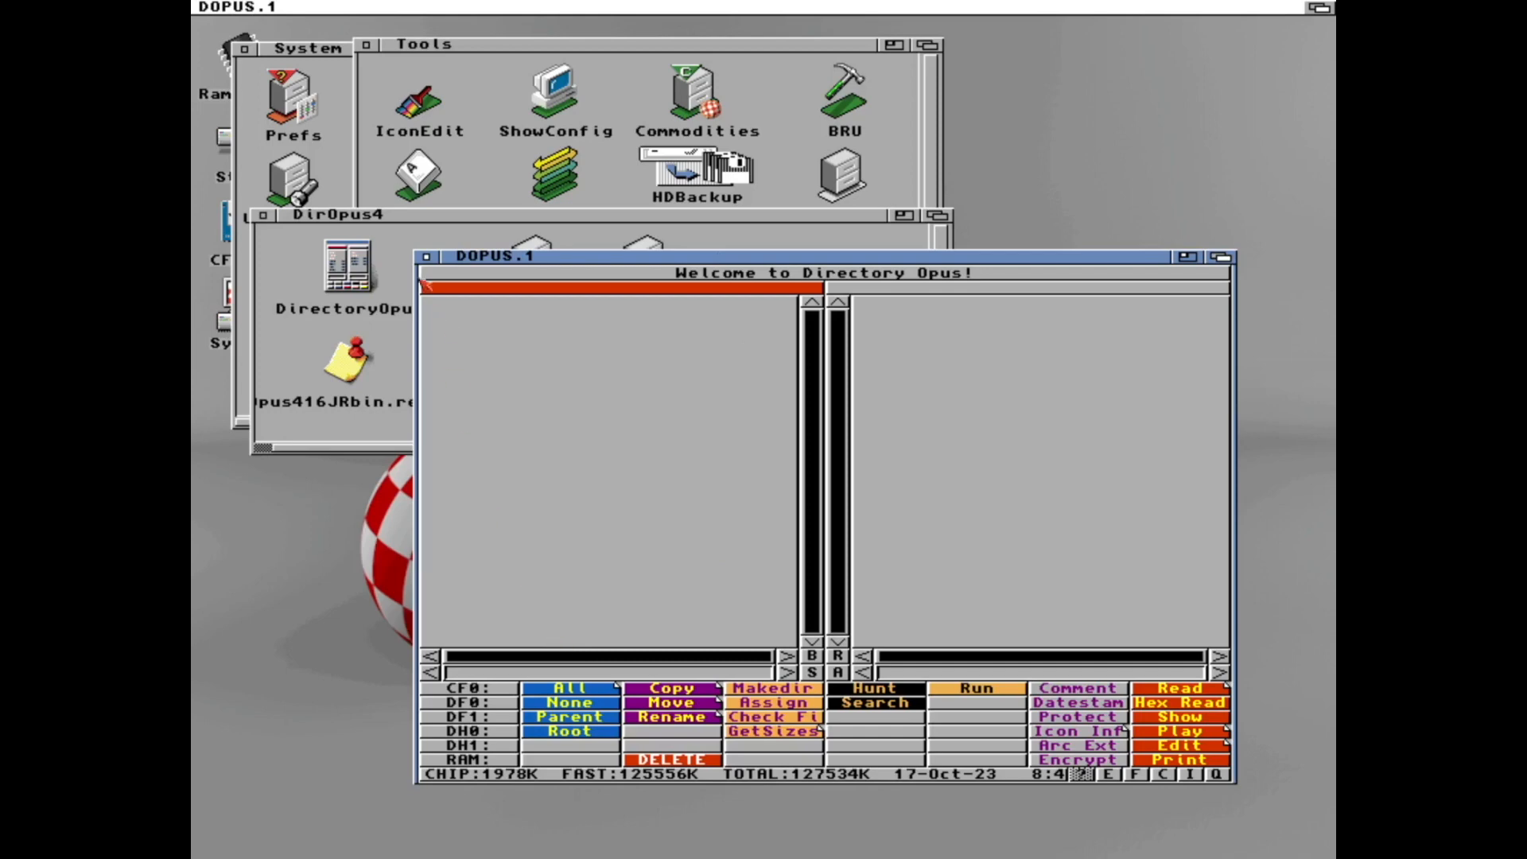
click(425, 258)
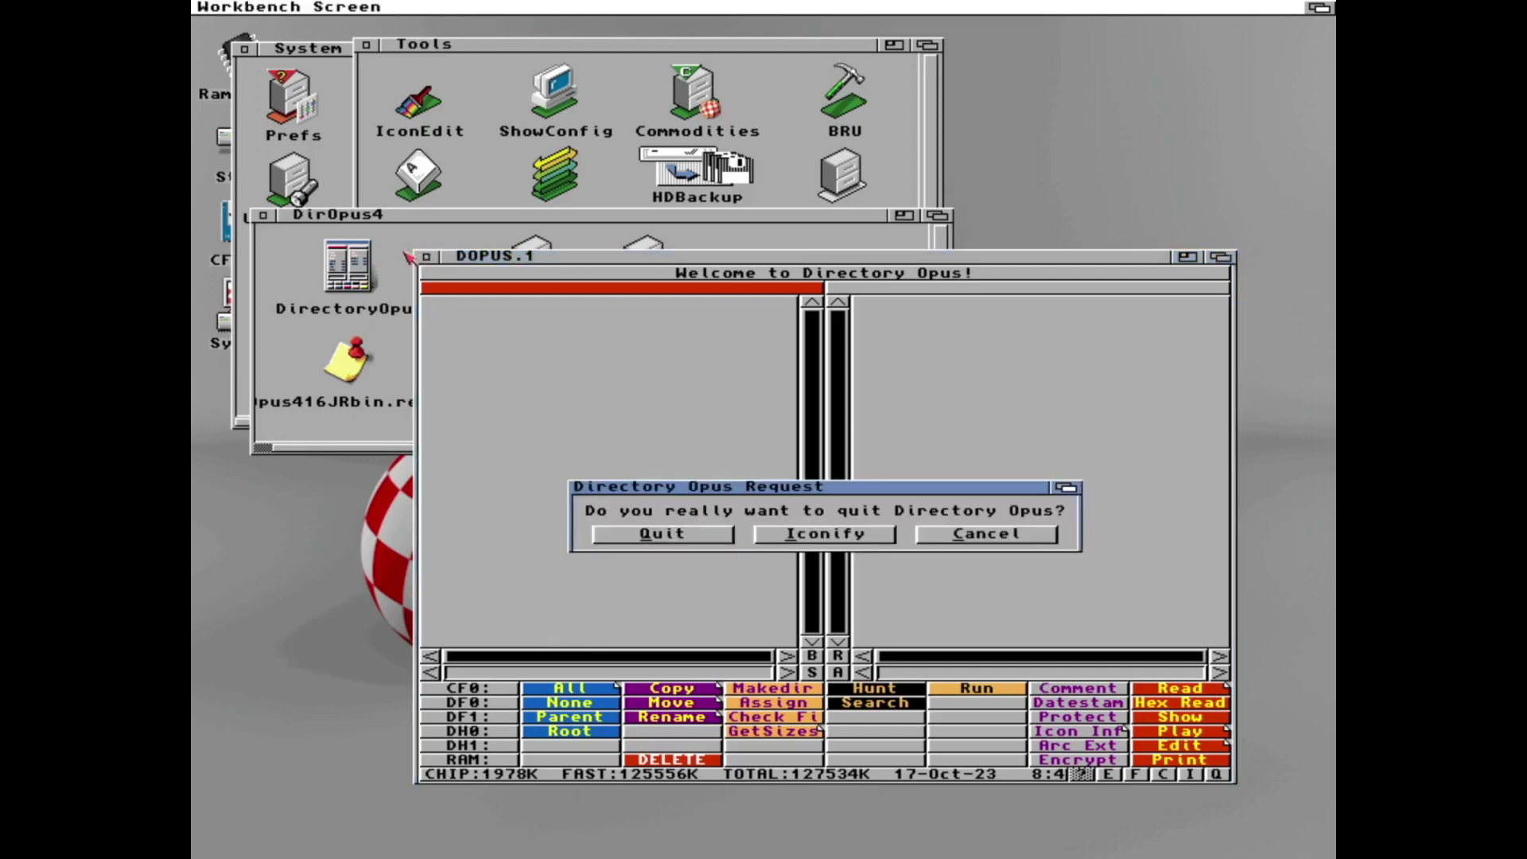
click(642, 535)
click(265, 216)
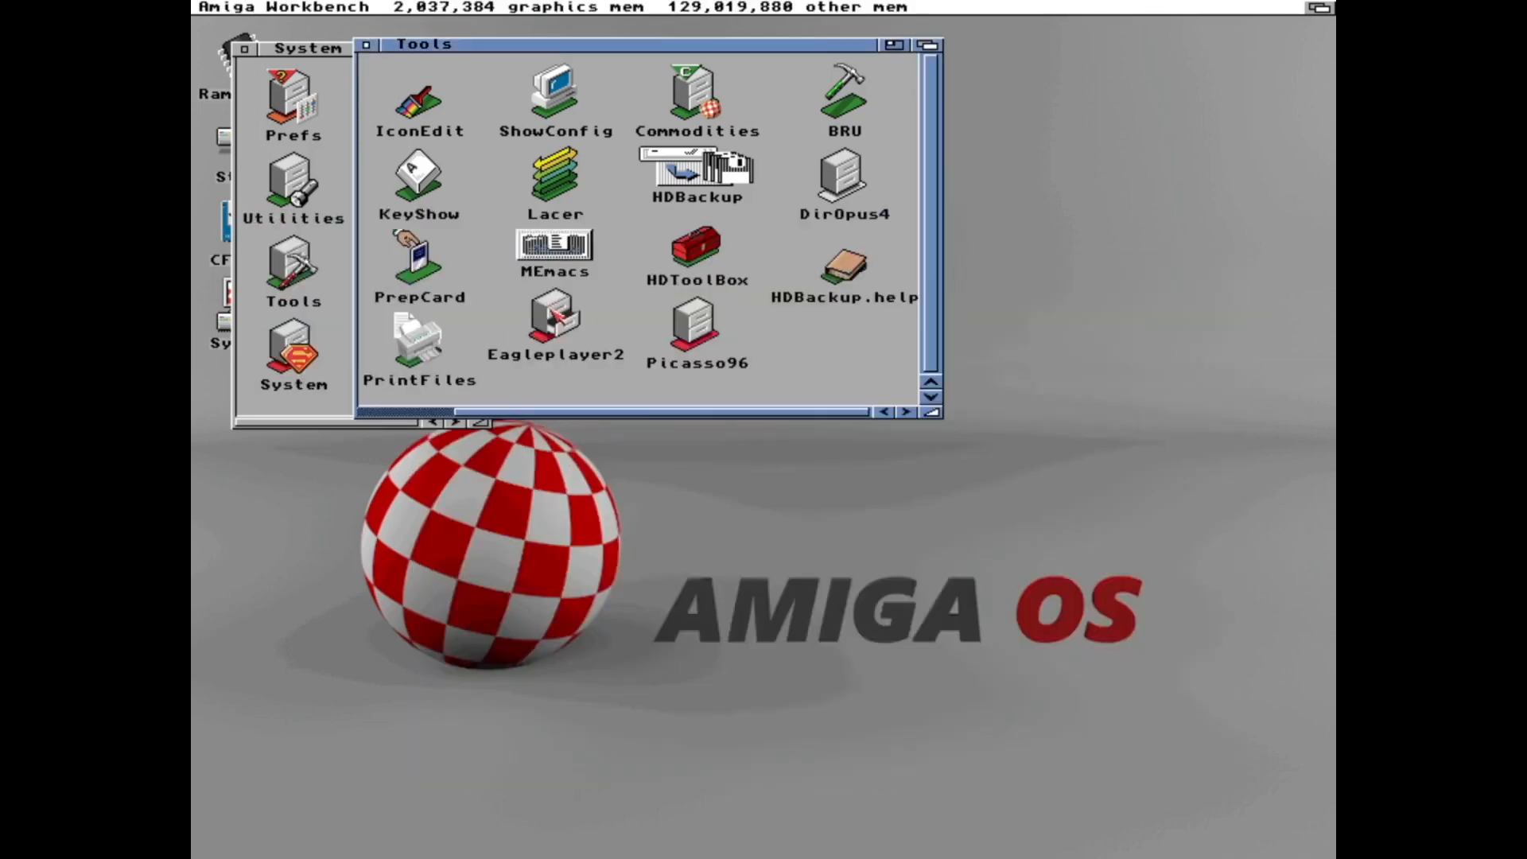
Arrange the Eagleplayer2 drawer lower left and the preferences window at screen centre.
double_click(556, 322)
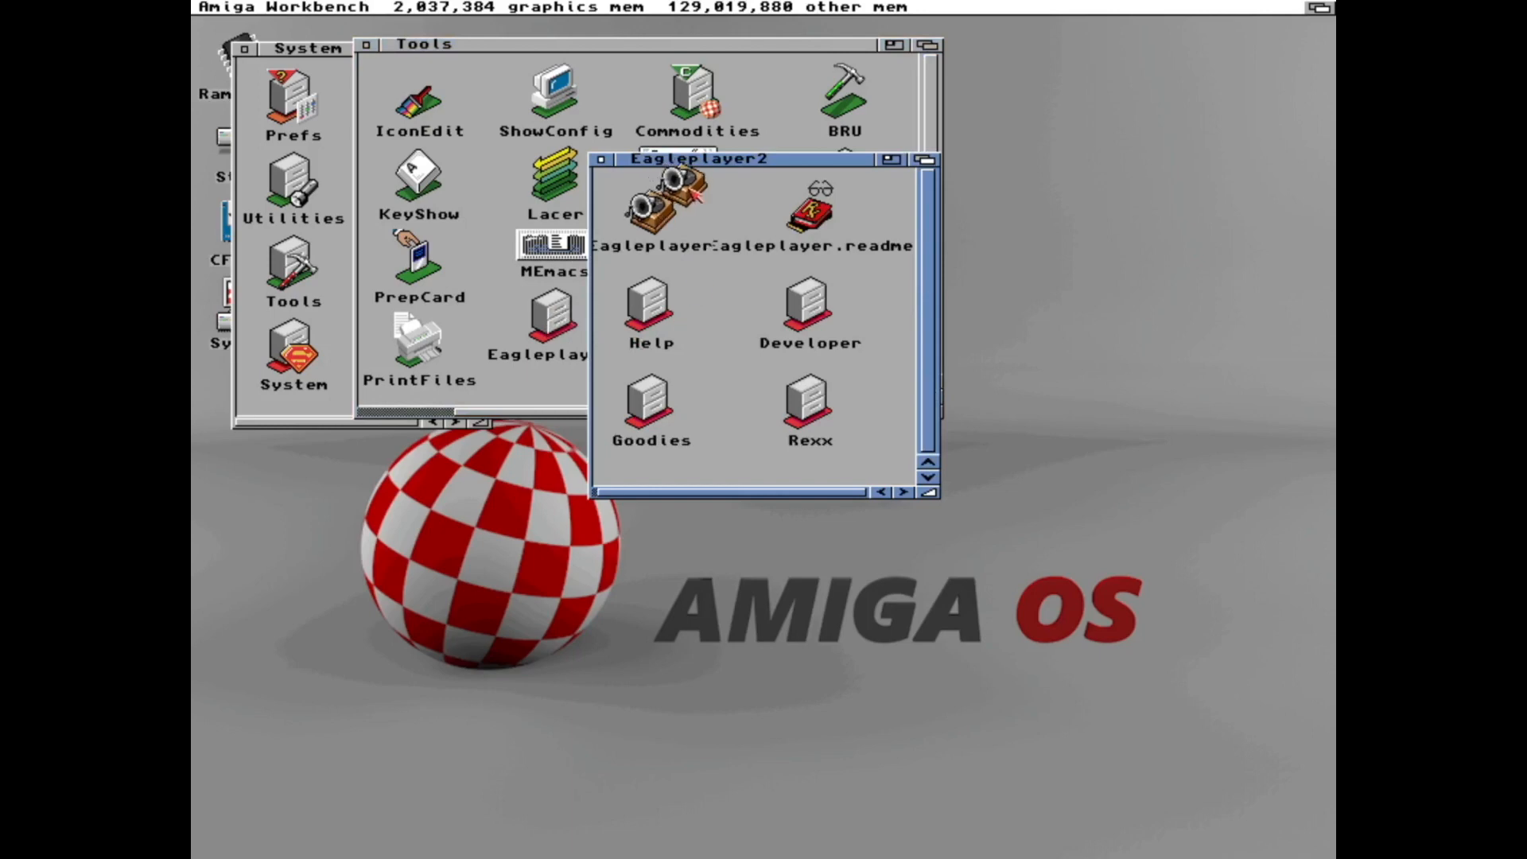
drag(658, 214, 679, 215)
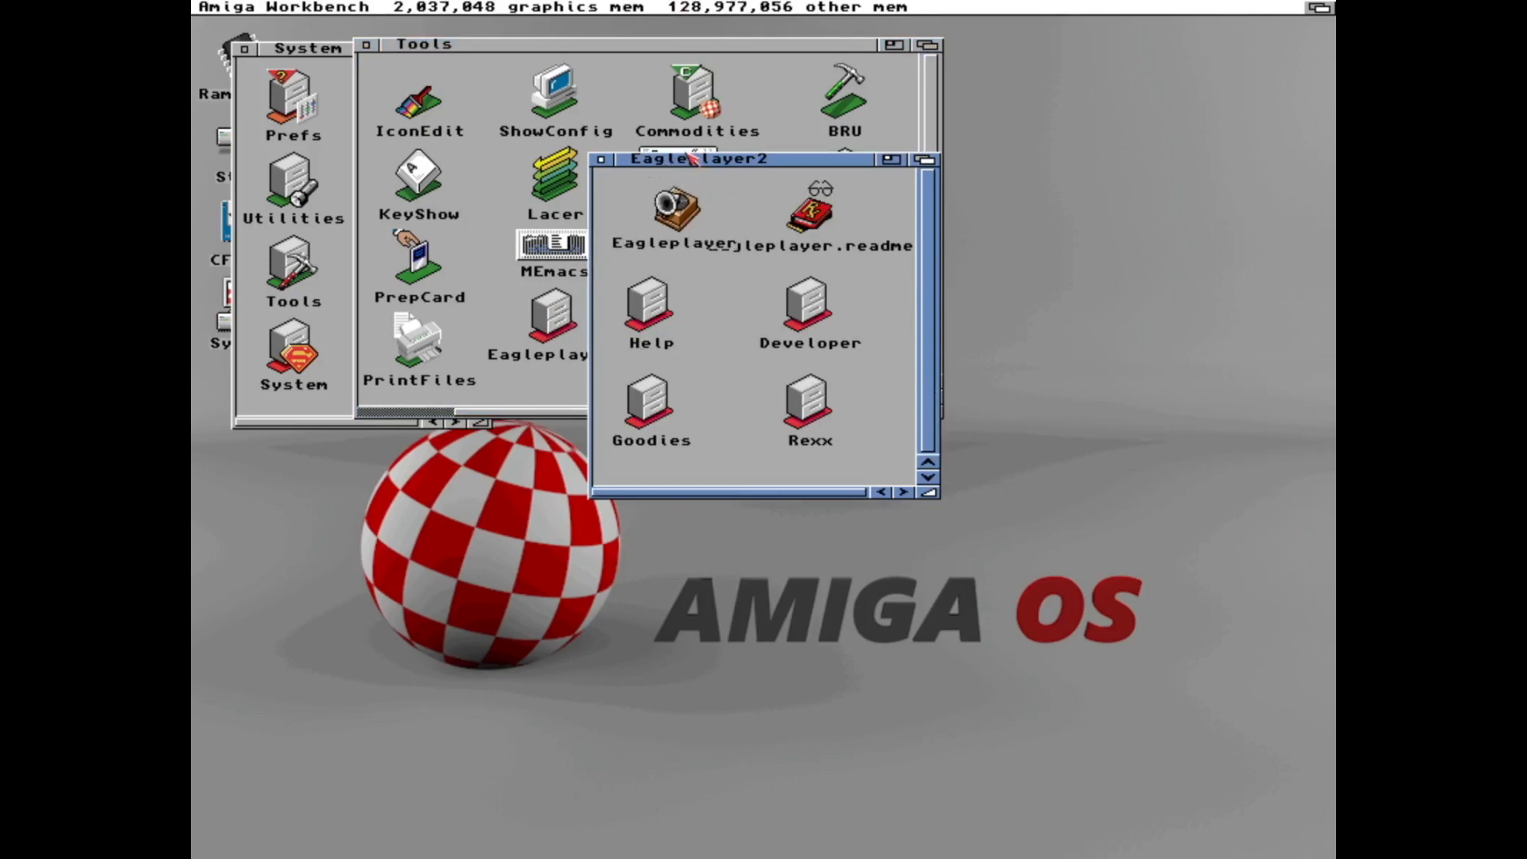
drag(690, 159, 358, 410)
right_click(590, 8)
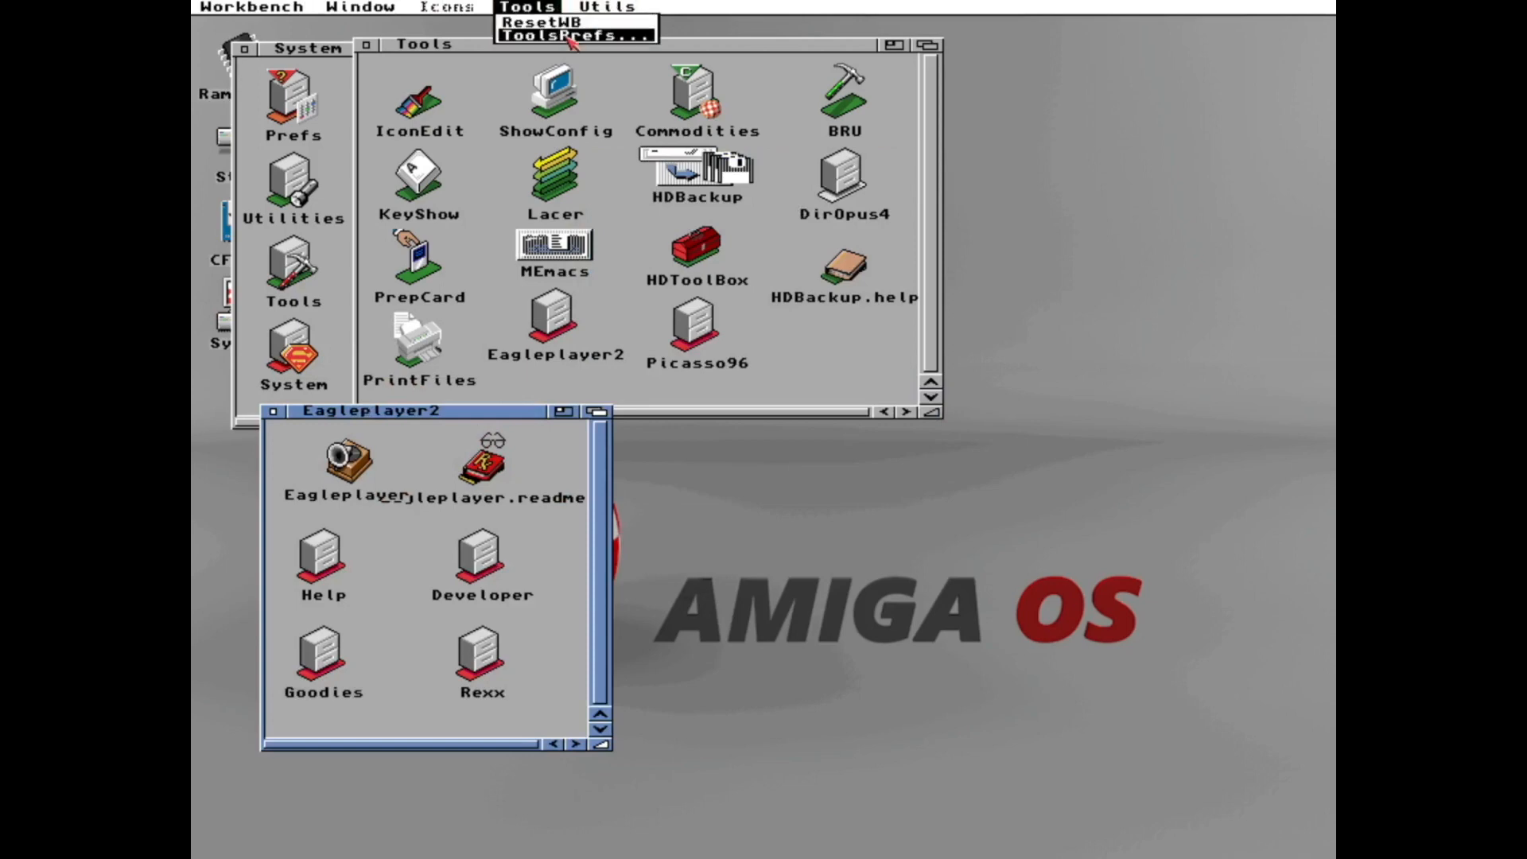
drag(546, 18, 832, 469)
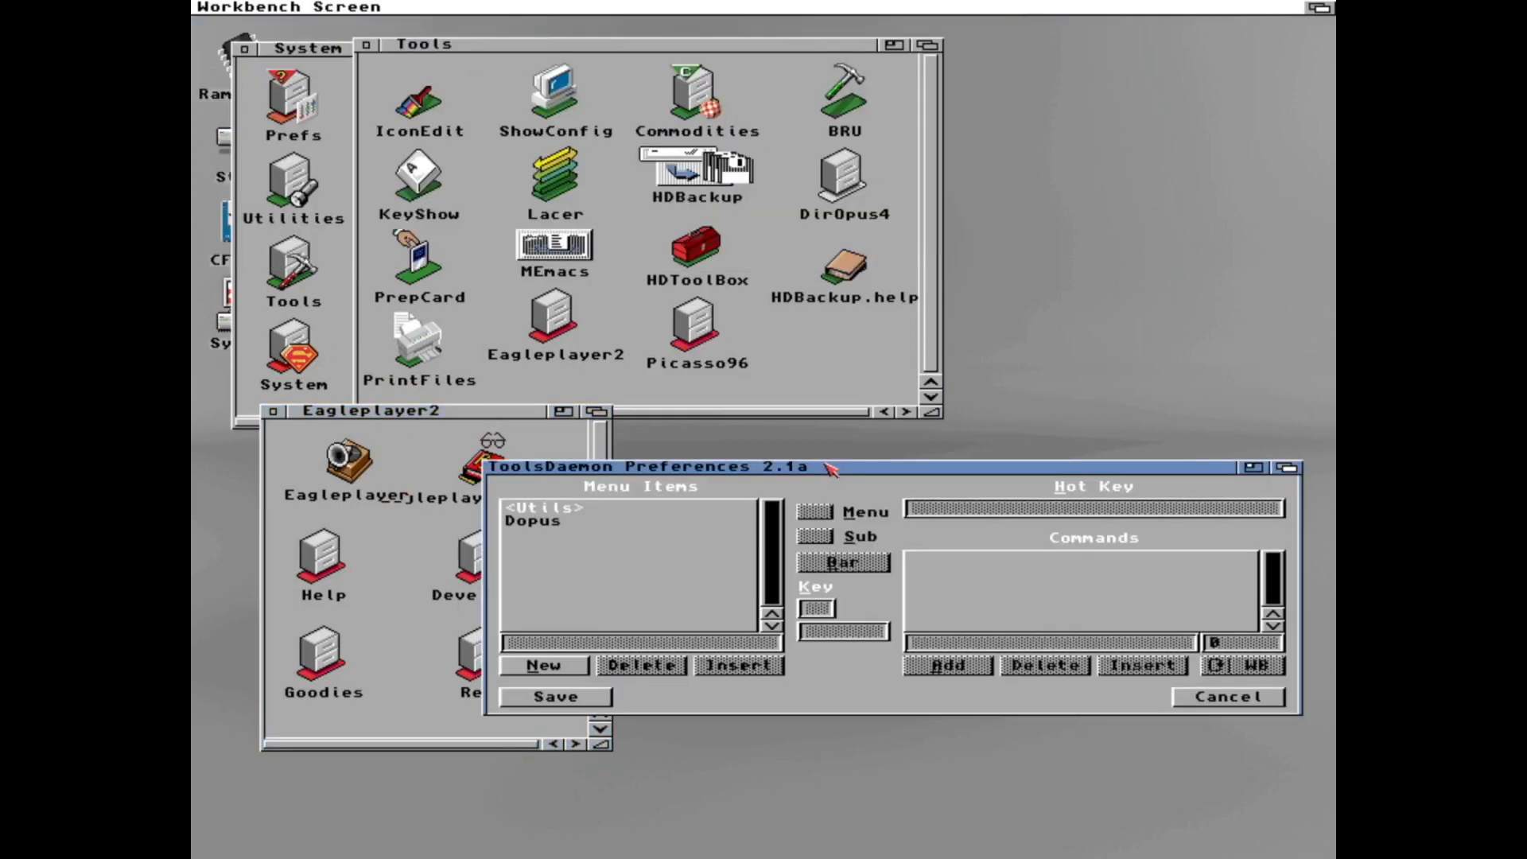
Add an Eagleplayer item with WB command sys:tools/eagleplayer2/eagleplayer and save.
click(545, 664)
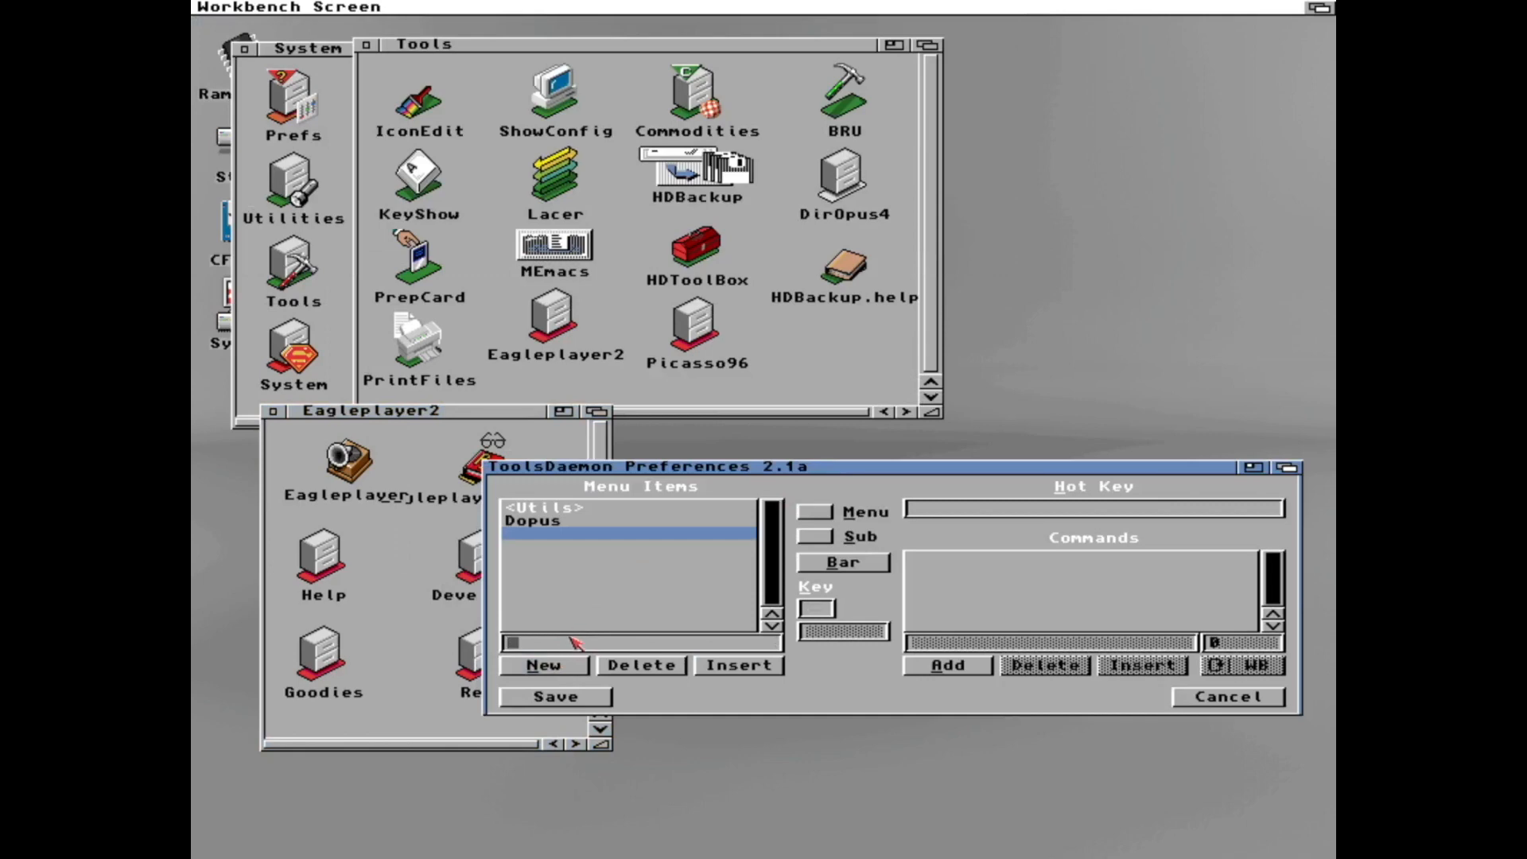
text(Eagleplayer)
key(Return)
click(948, 664)
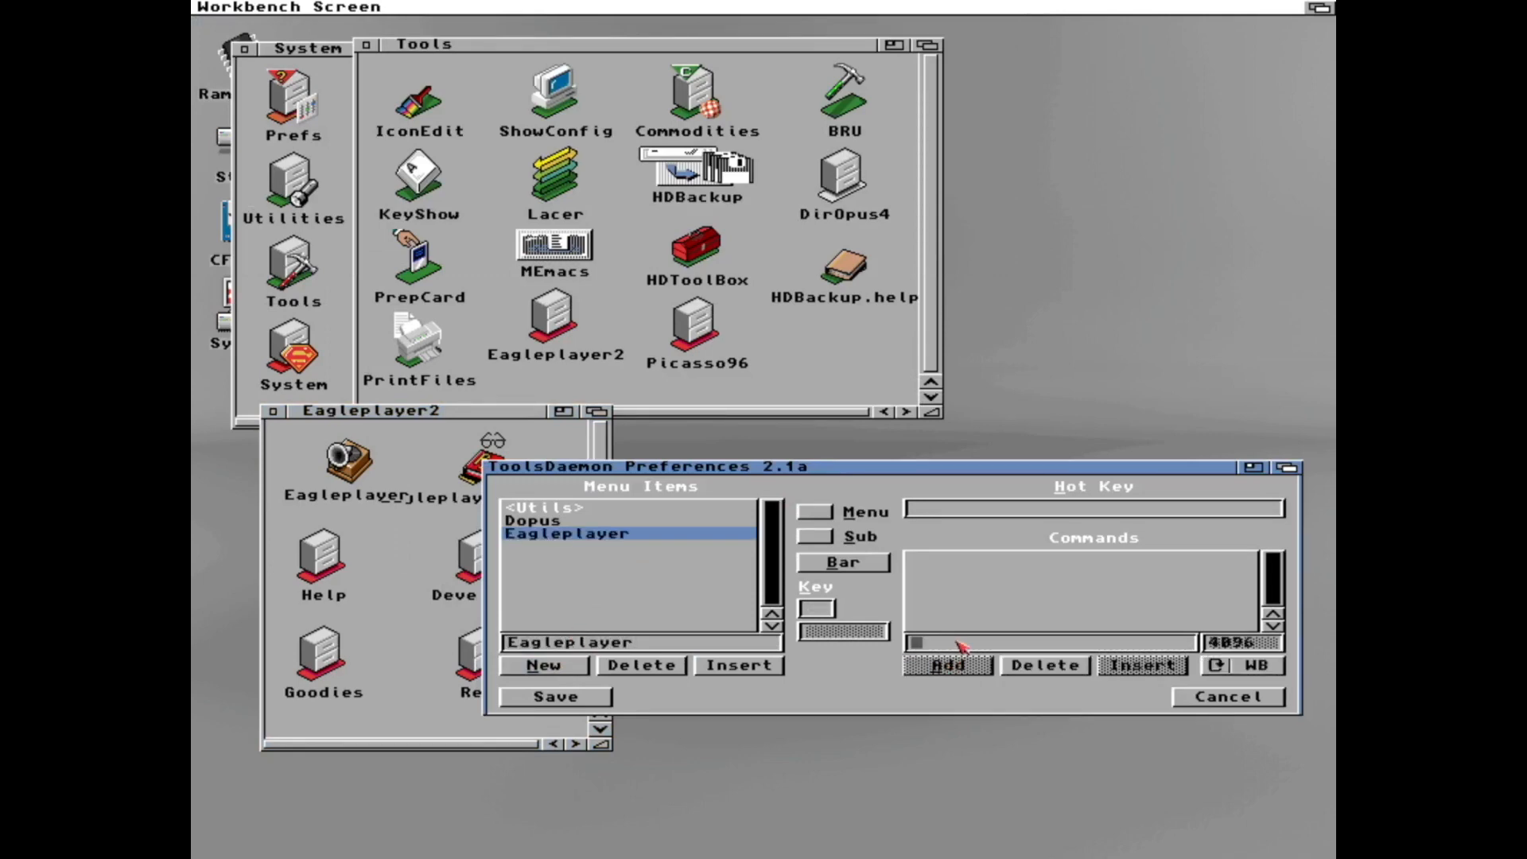
text(sys:tools/eagl)
text(eplayer2)
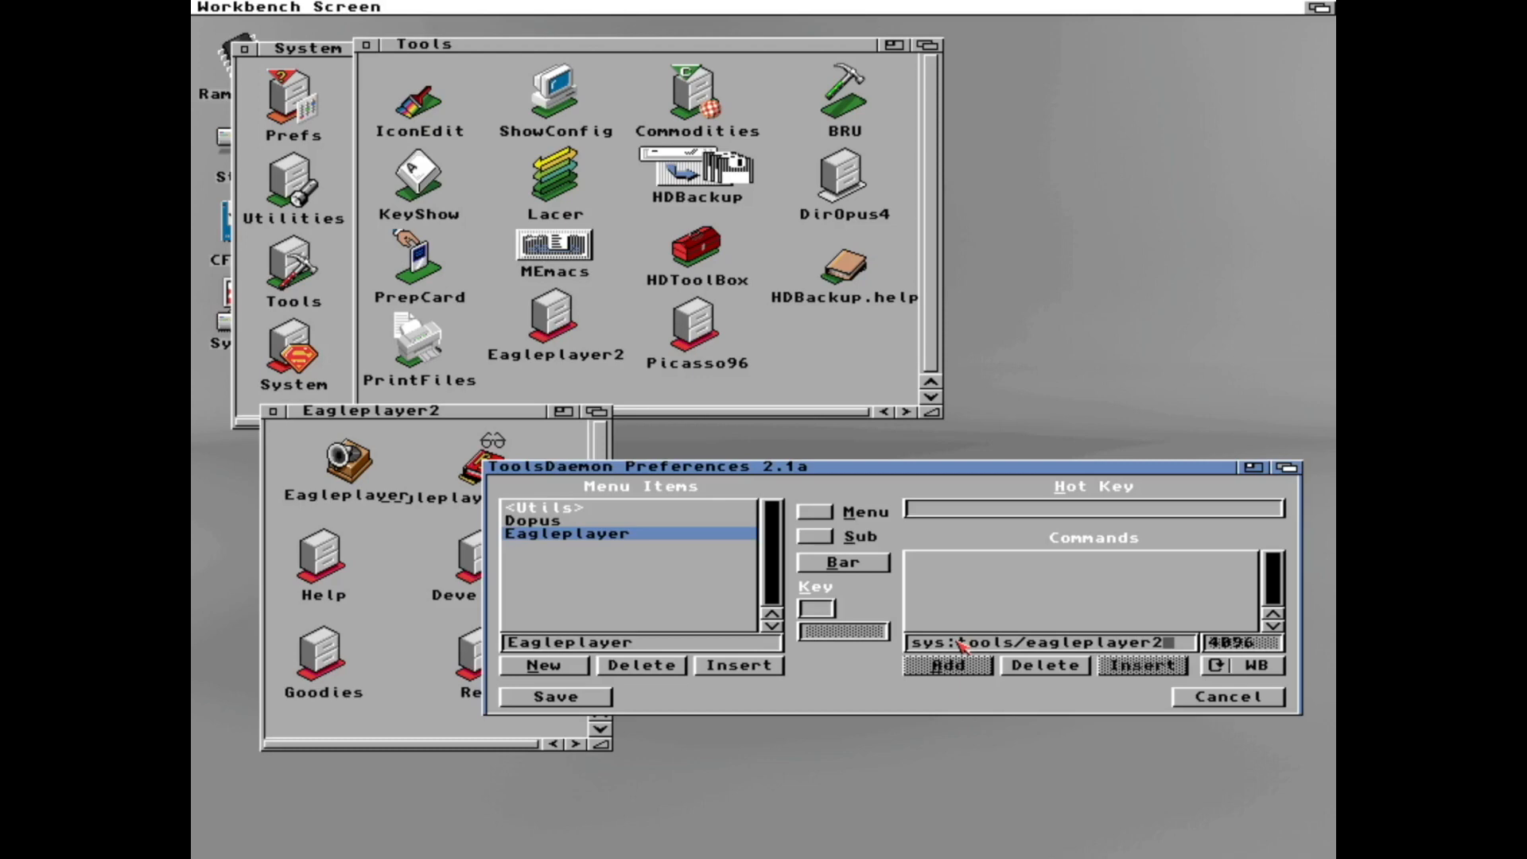
text(eaglepla)
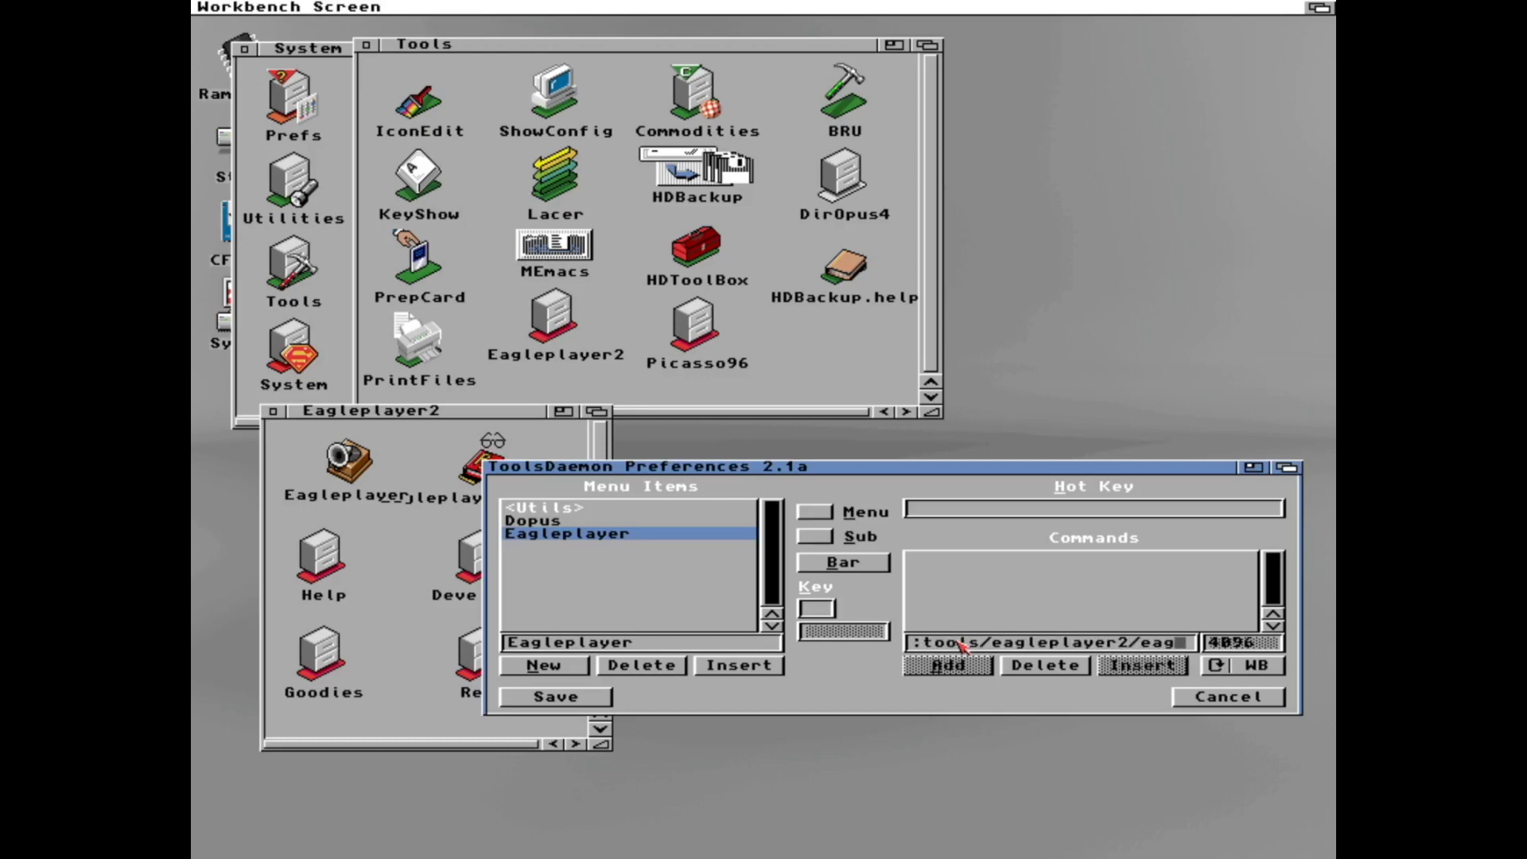
text(yer)
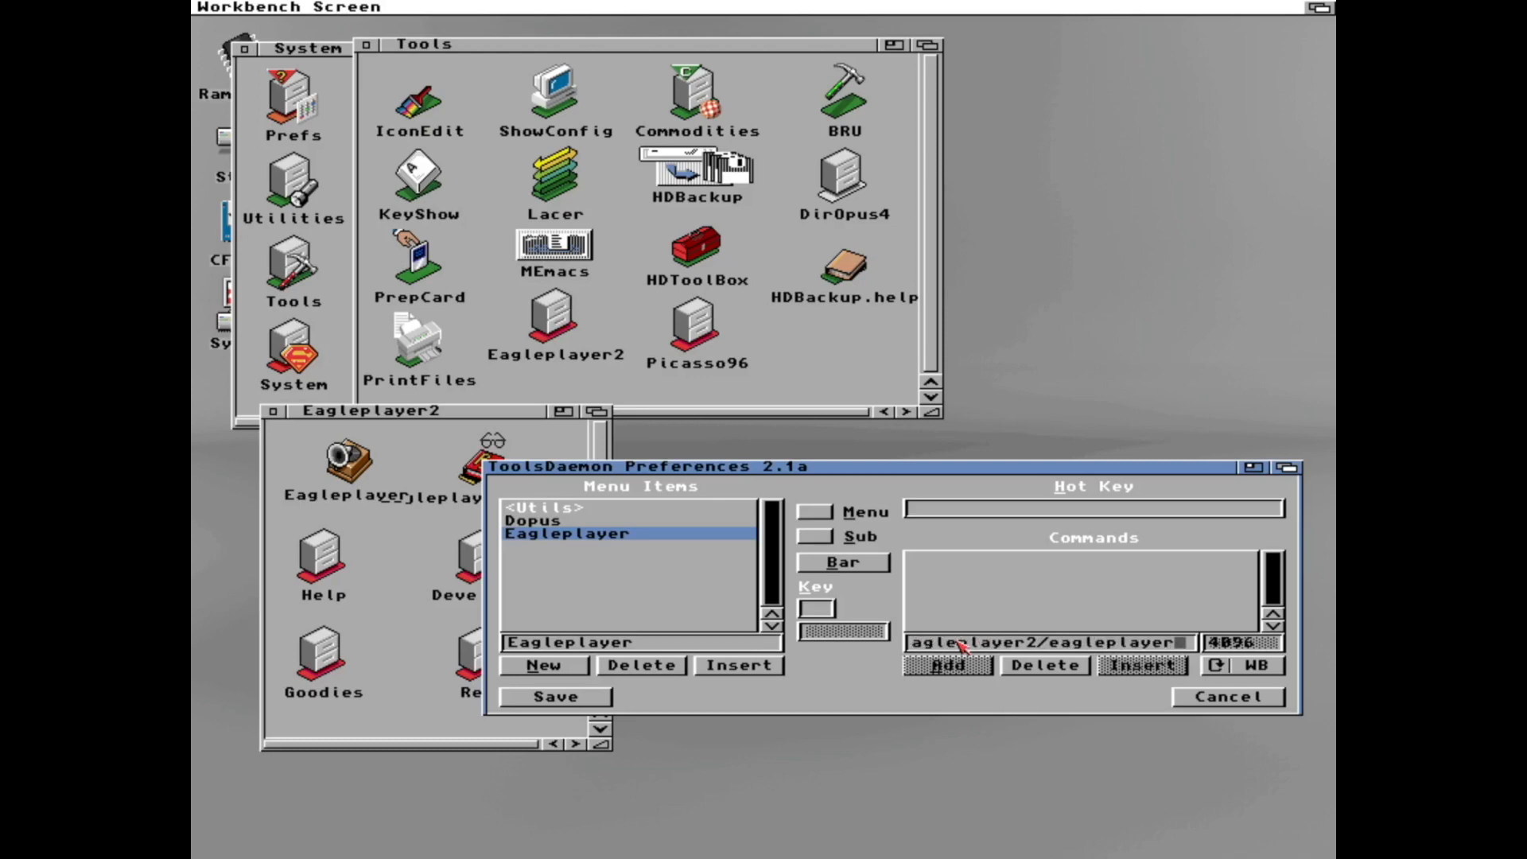
key(Return)
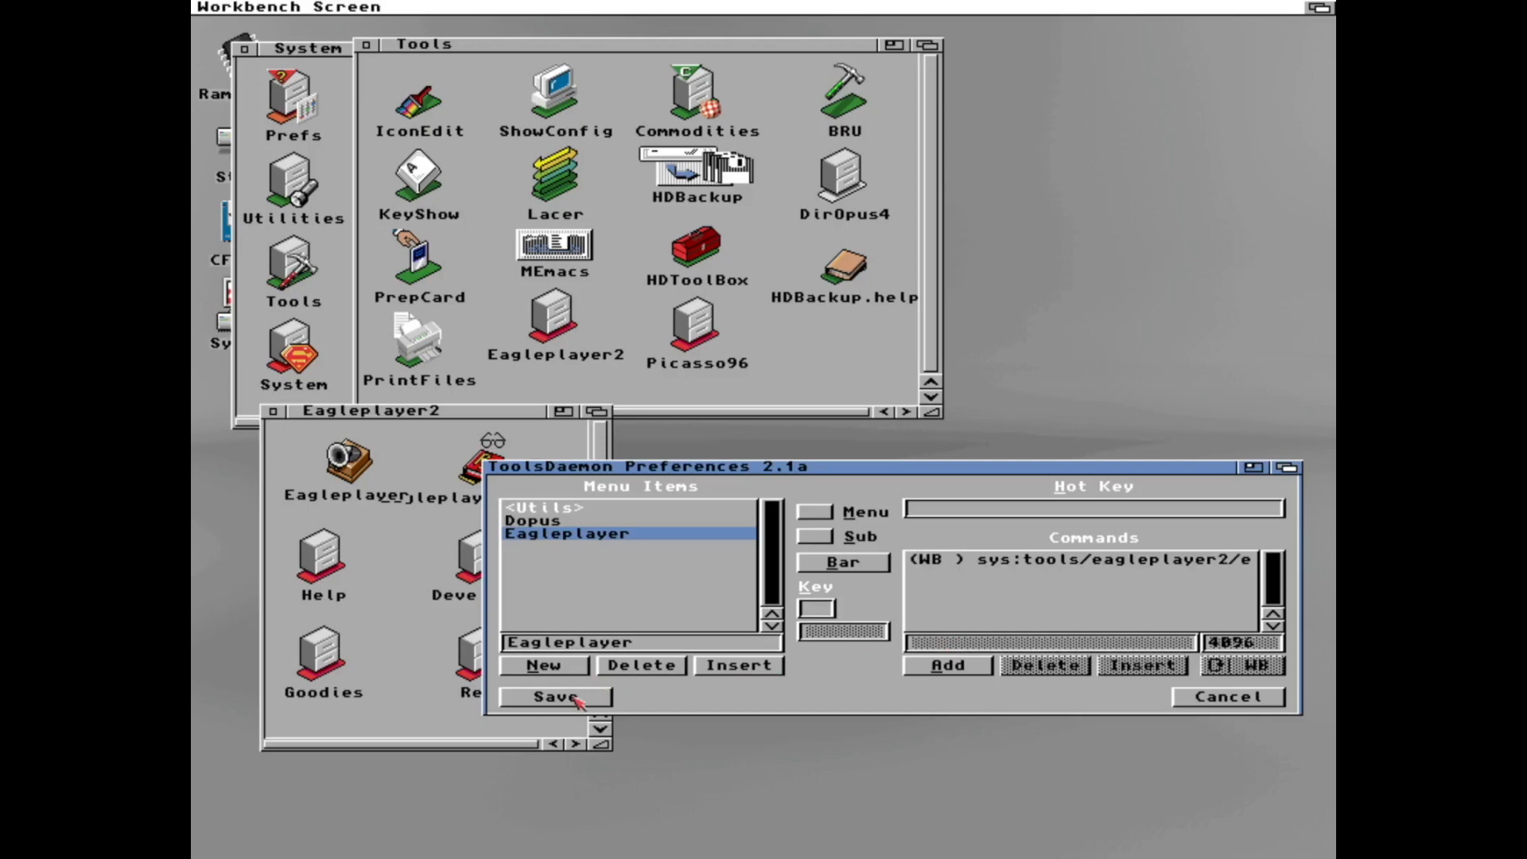
click(561, 697)
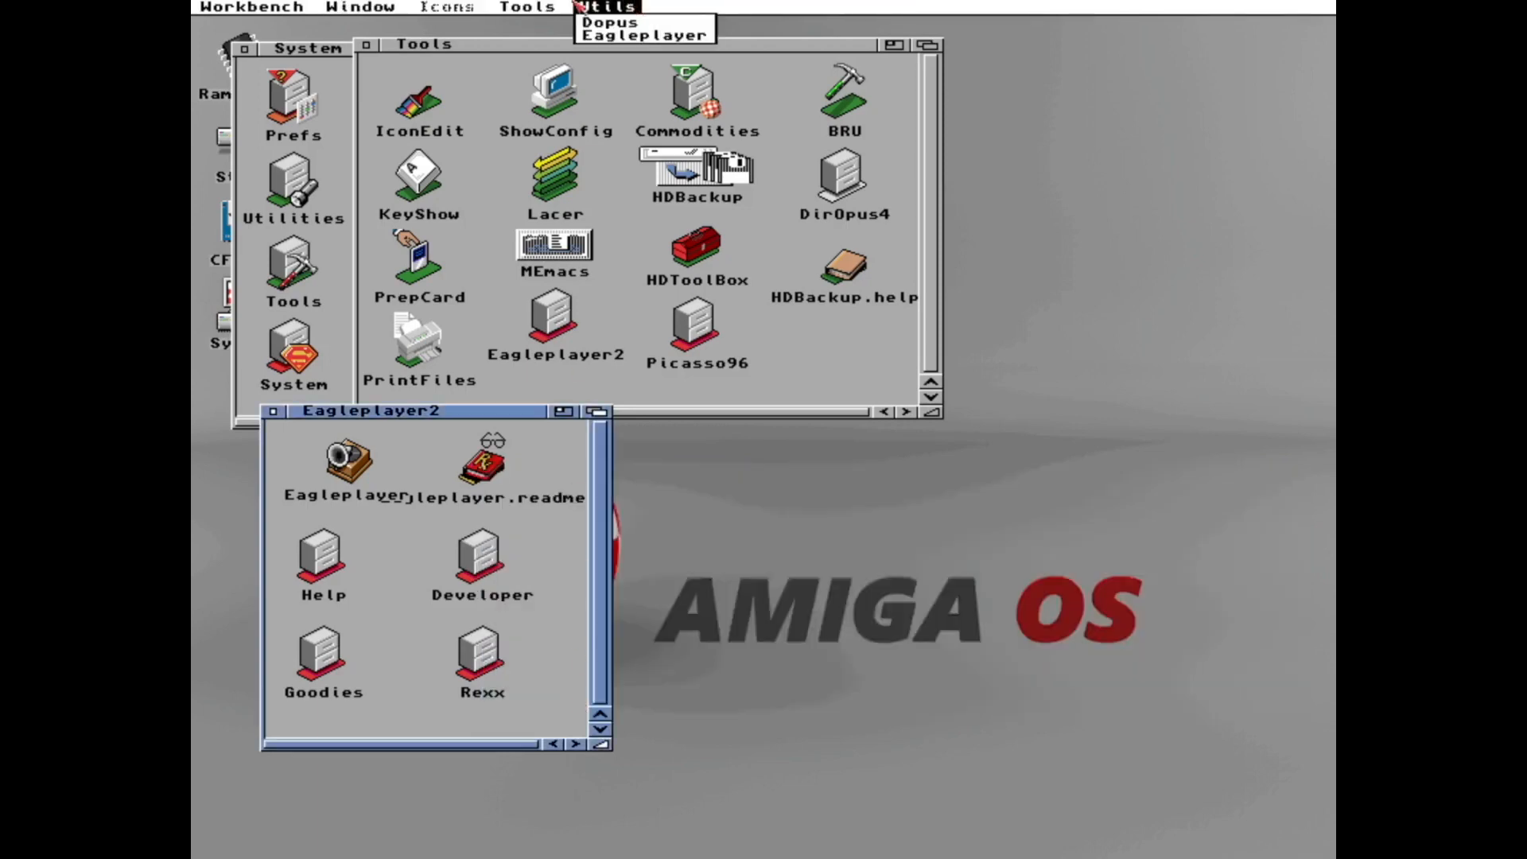
Launch EaglePlayer from Utils > Eagleplayer and move its window to the right.
right_click(632, 47)
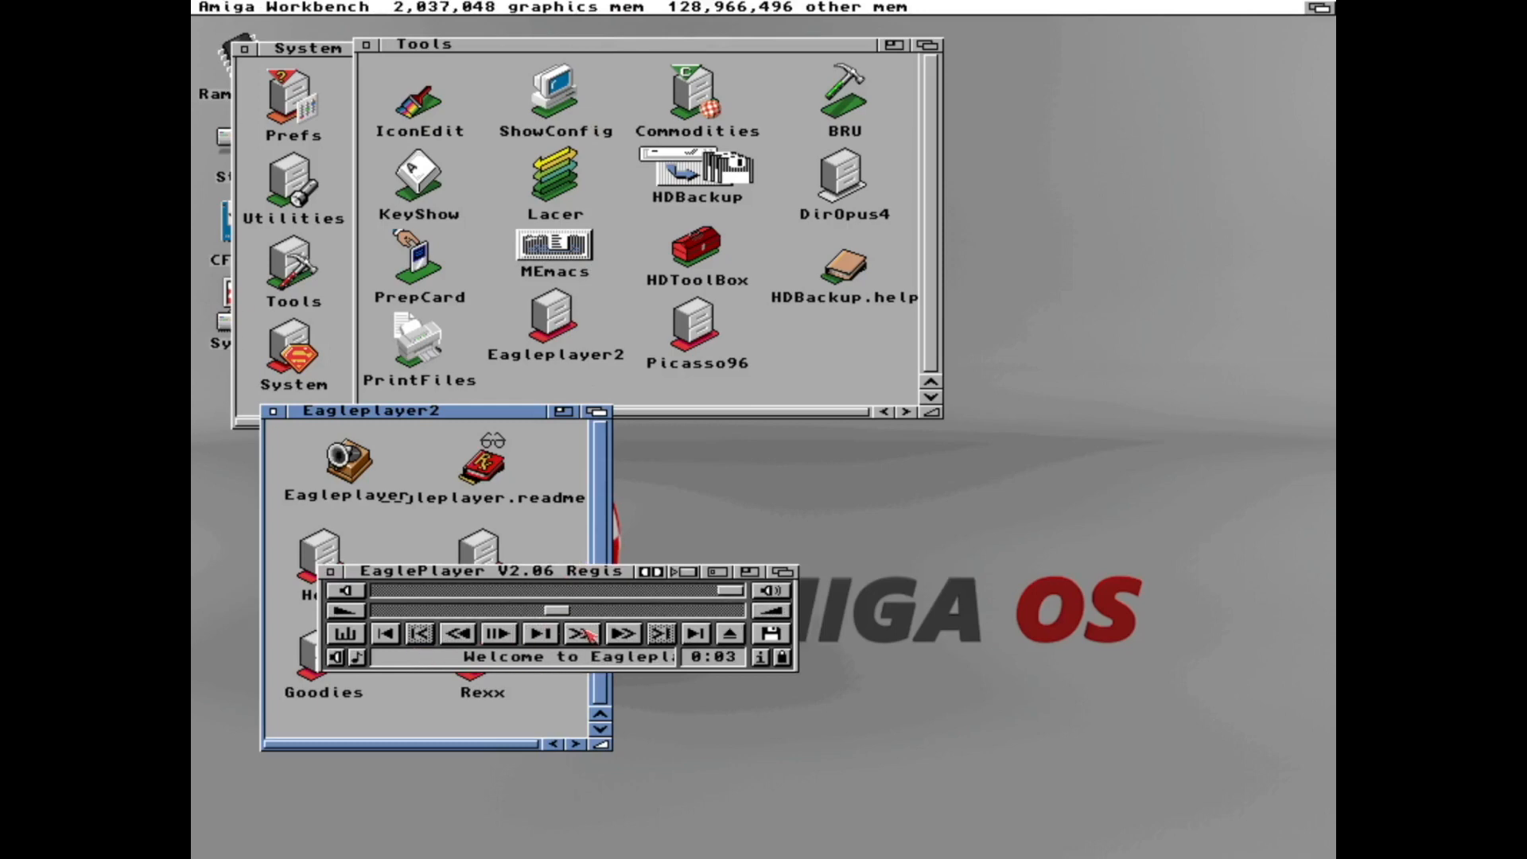
drag(561, 572, 890, 461)
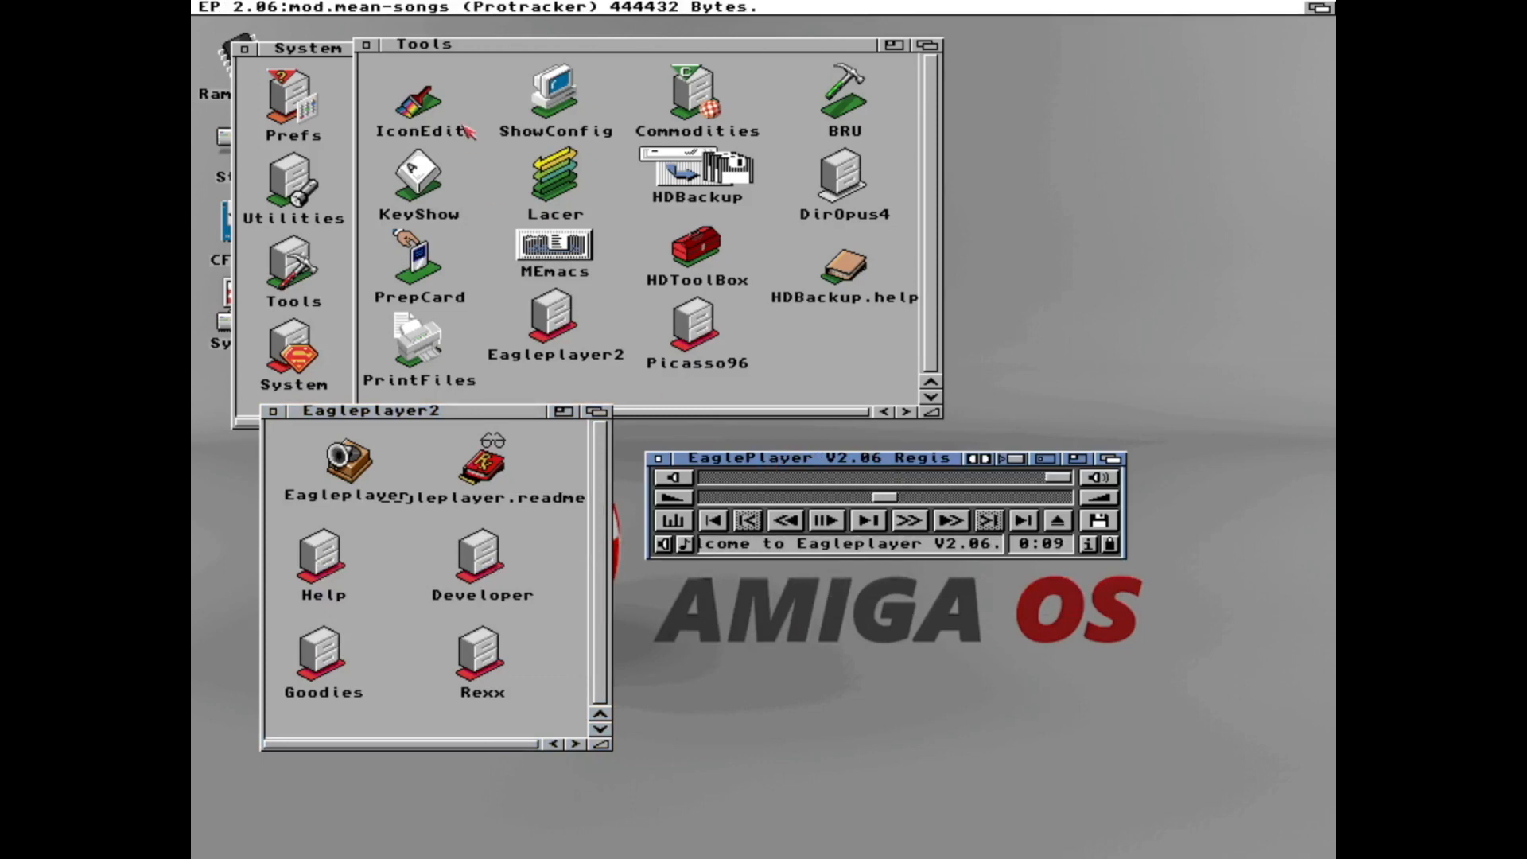
right_click(420, 7)
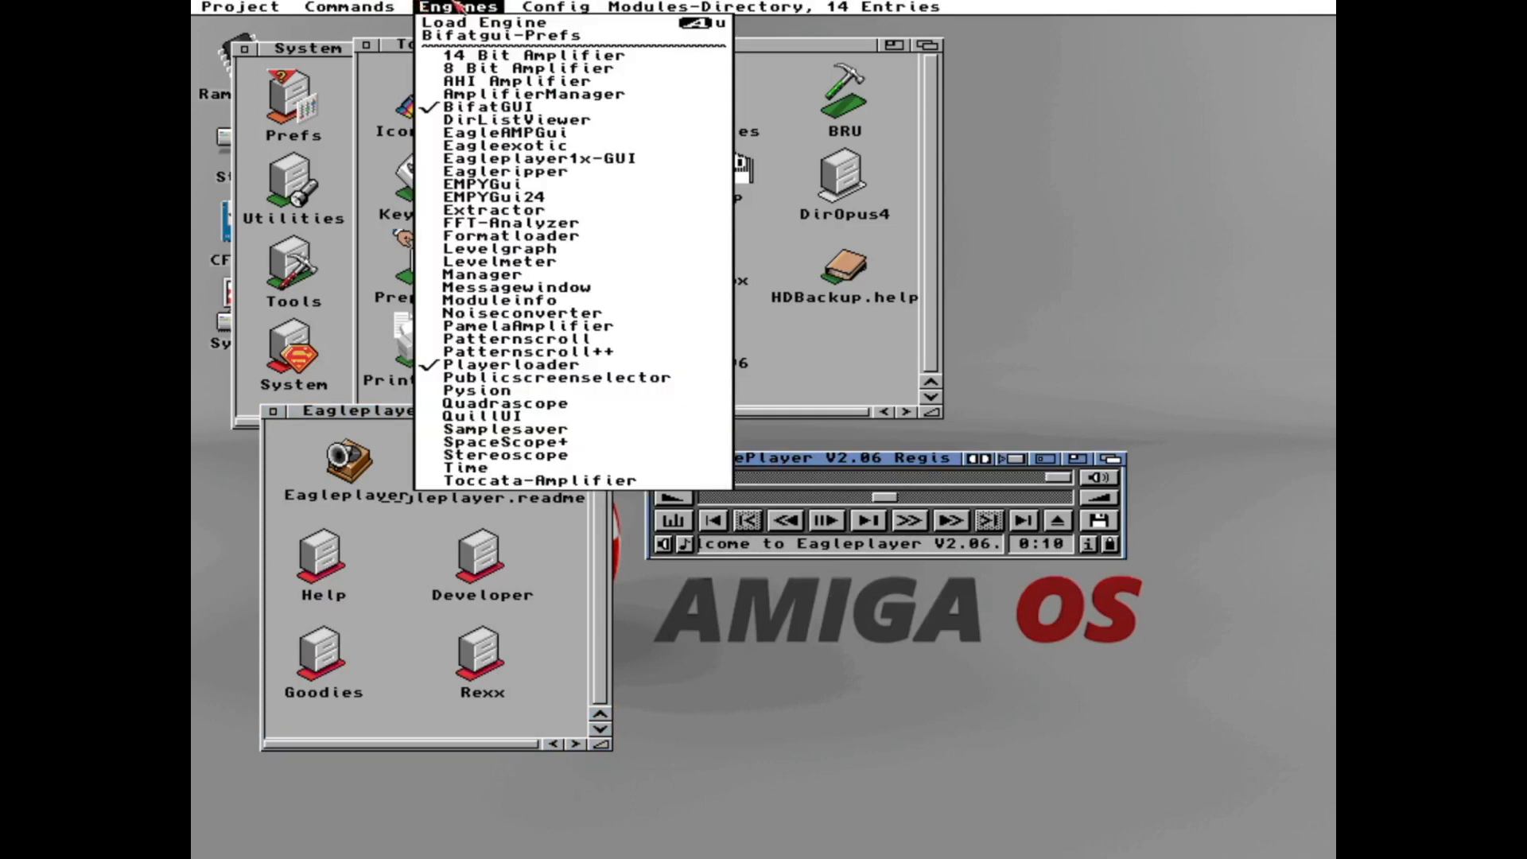
Switch EaglePlayer to the EMPYGui skin, then try EMPYGui24, repositioning the windows.
right_click(502, 185)
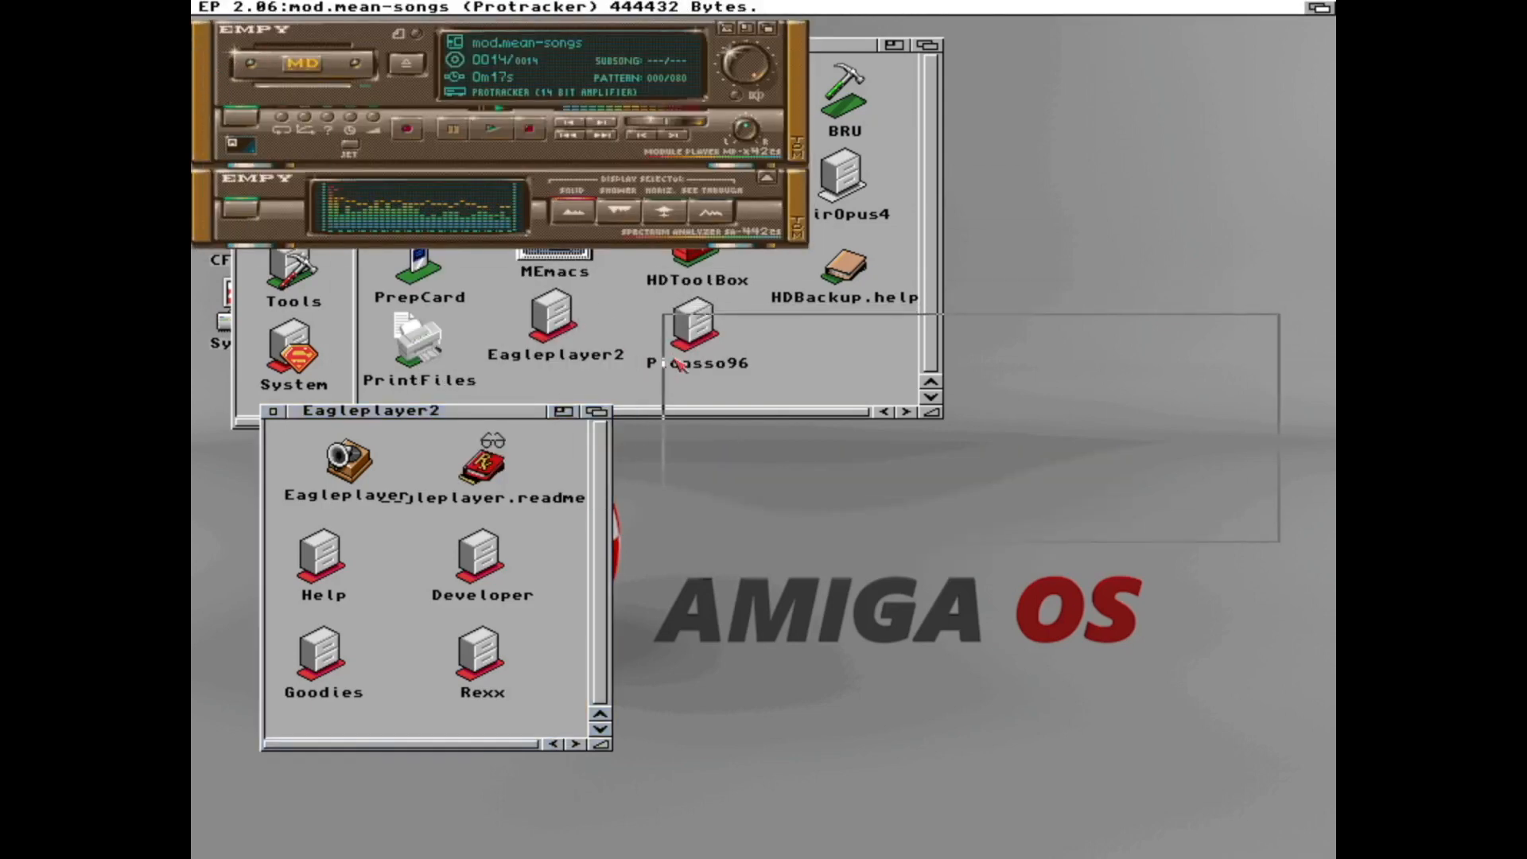
drag(210, 70, 680, 355)
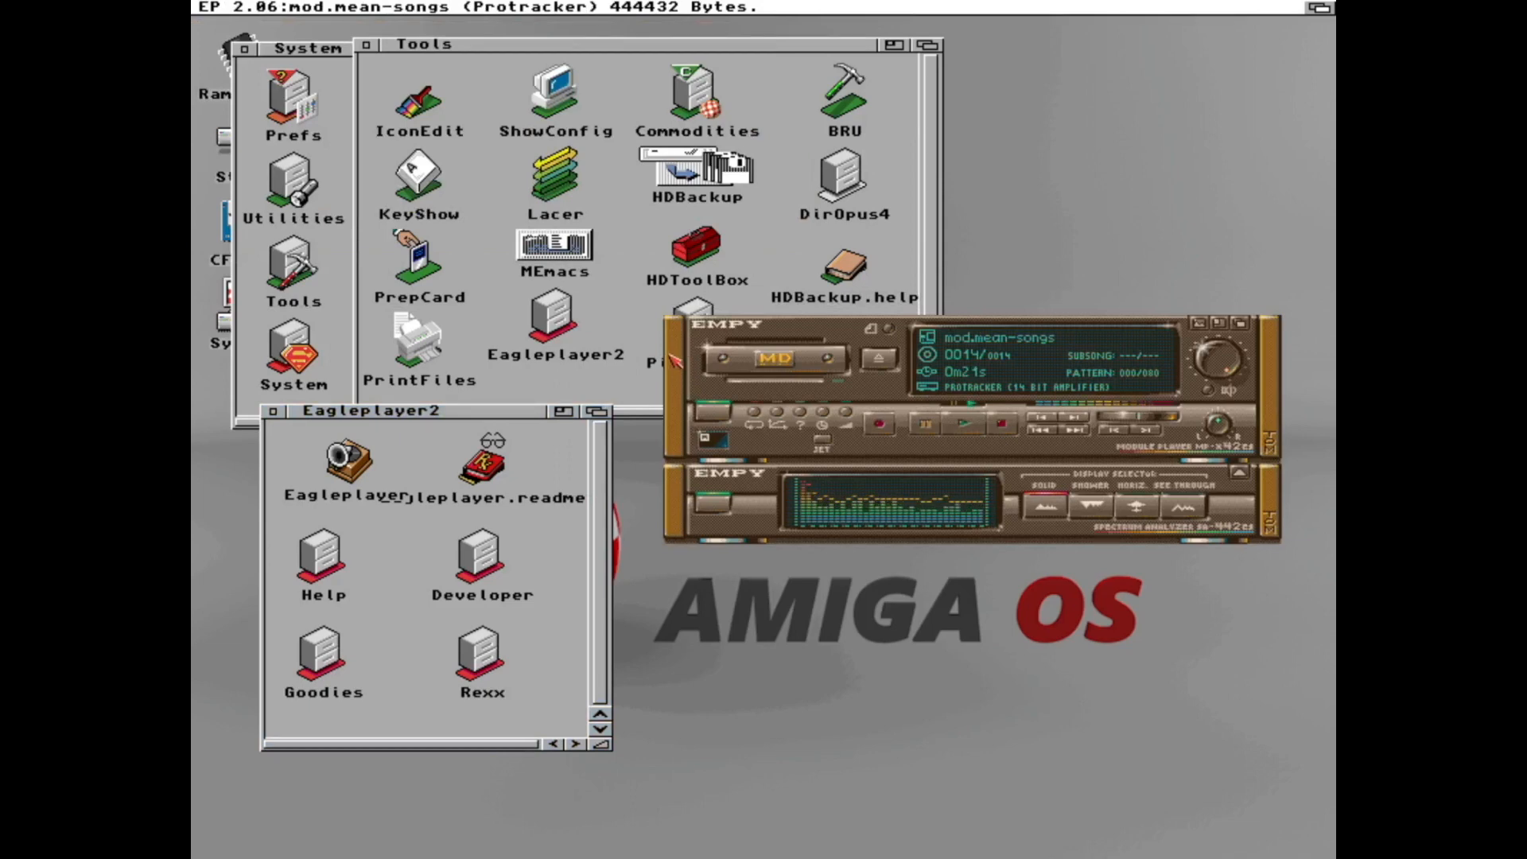
right_click(369, 8)
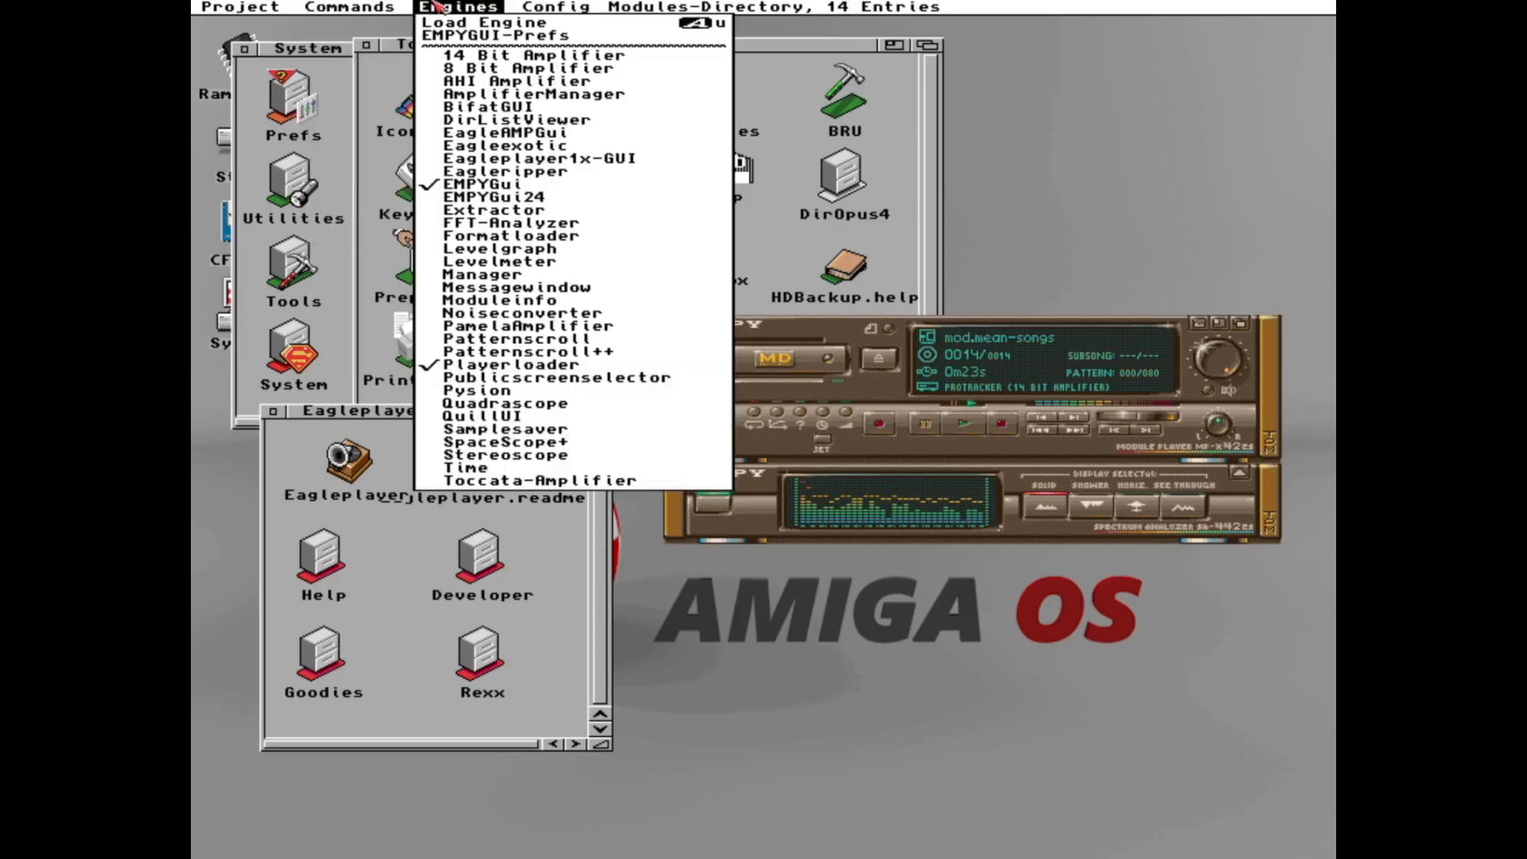
right_click(570, 199)
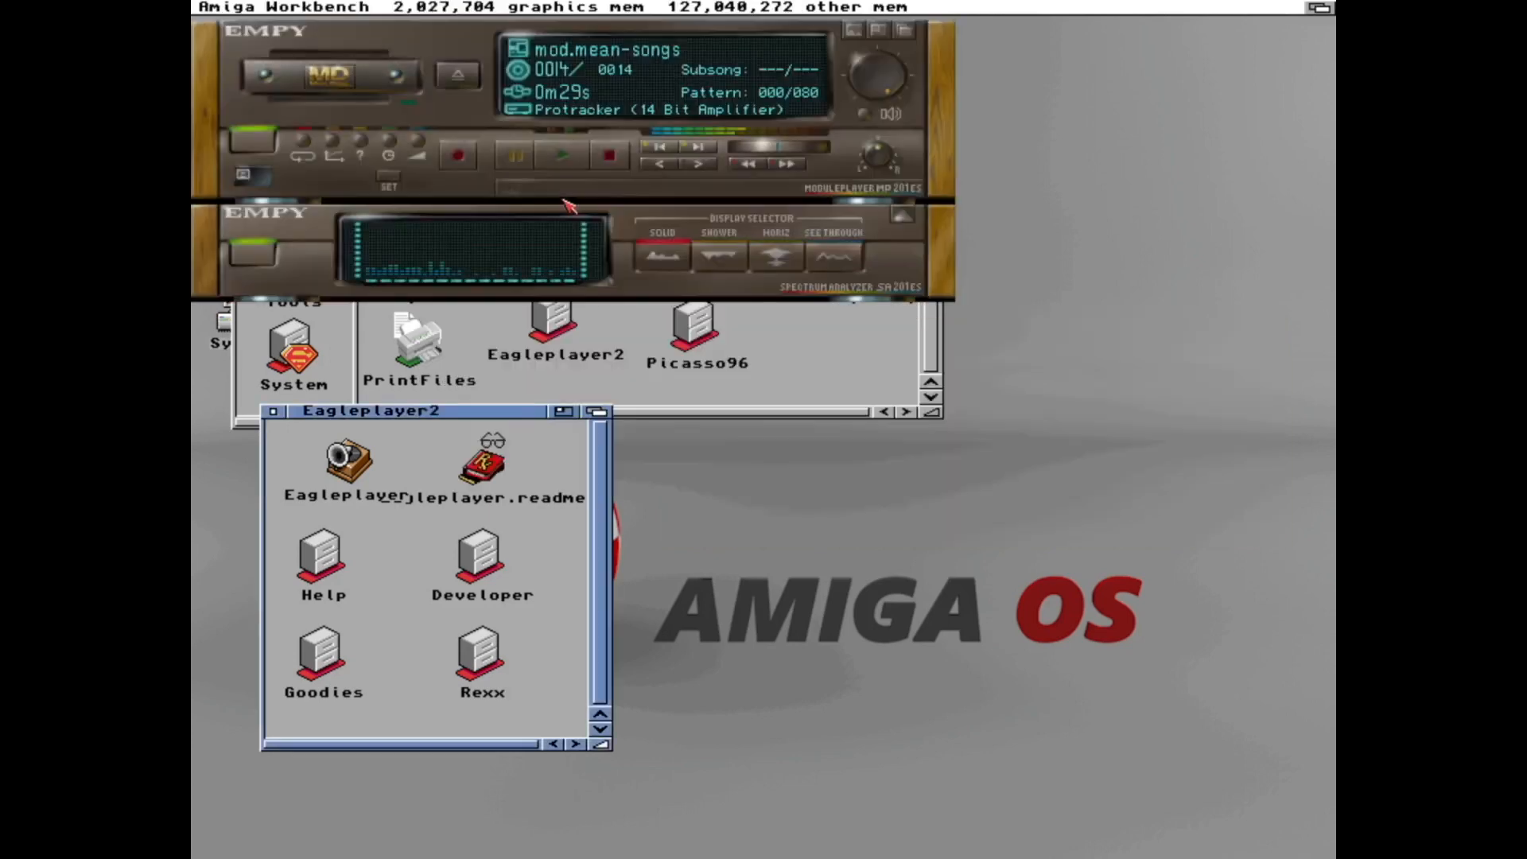
drag(215, 65, 591, 620)
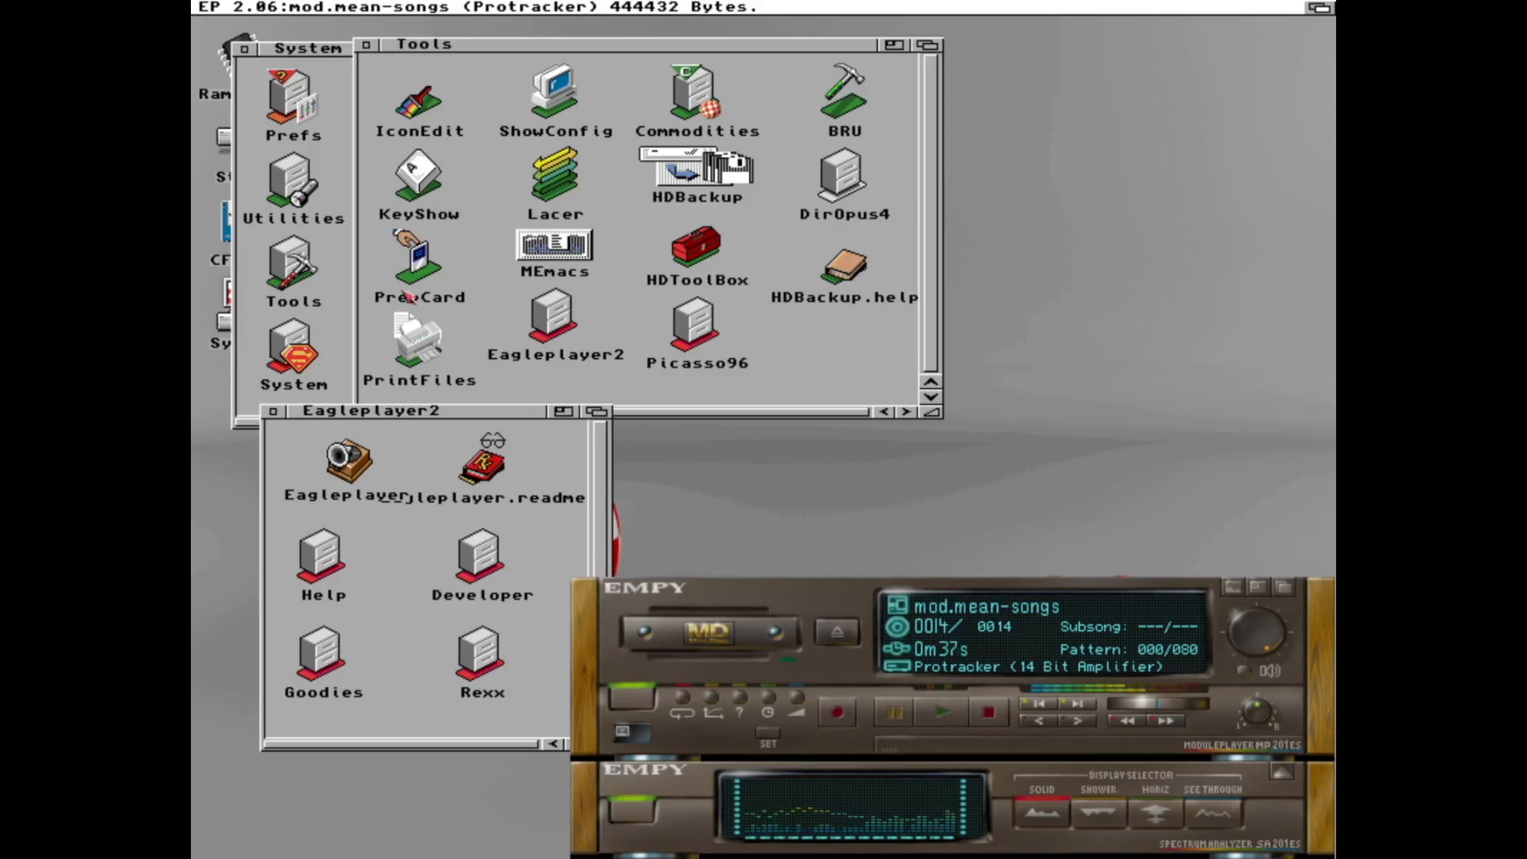
Switch the interface engine back to EMPYGui.
right_click(299, 7)
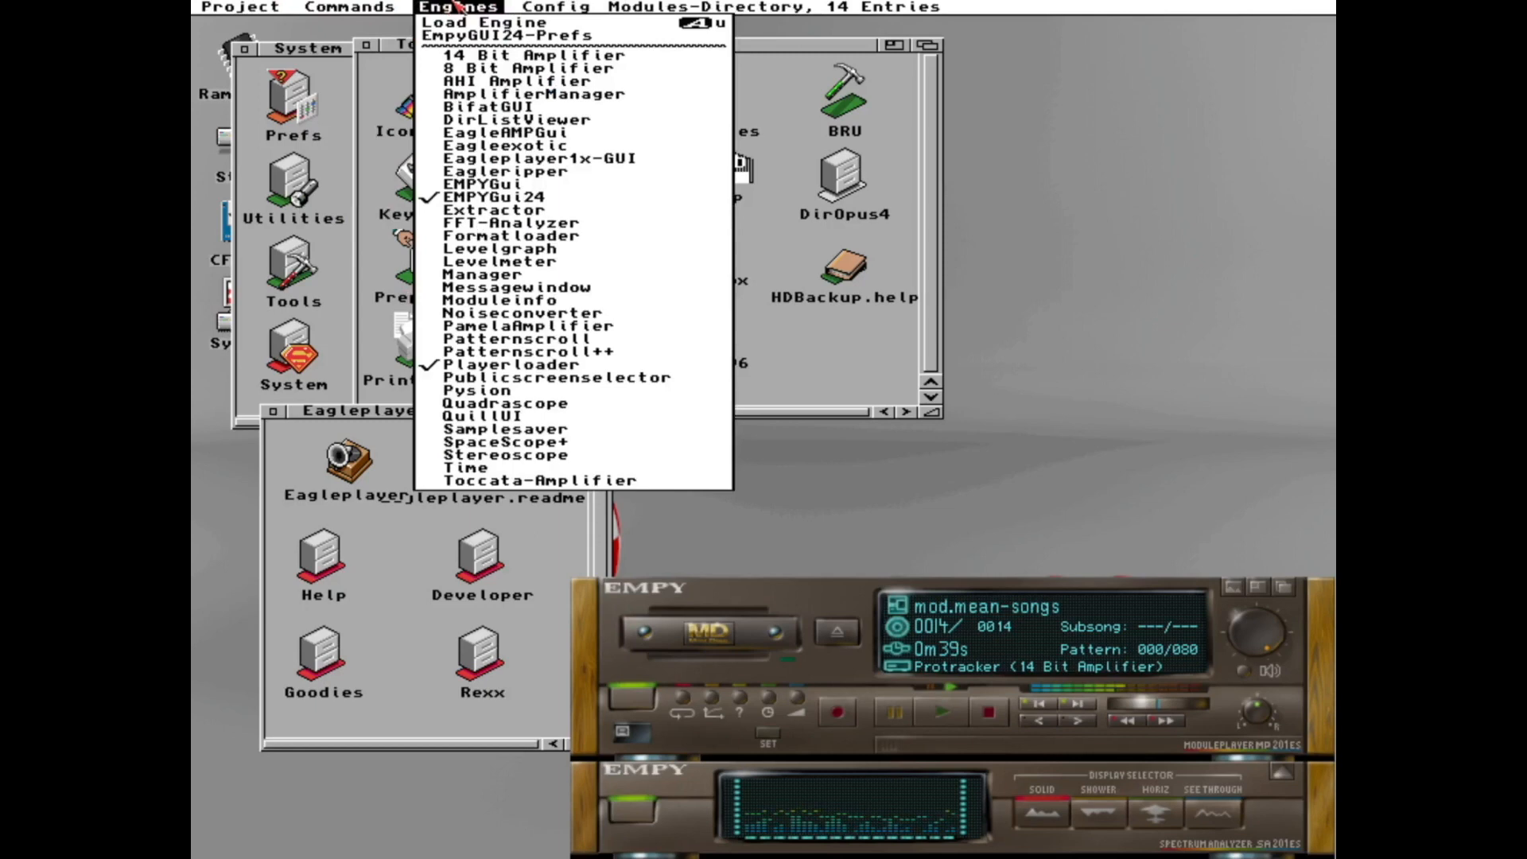
right_click(514, 187)
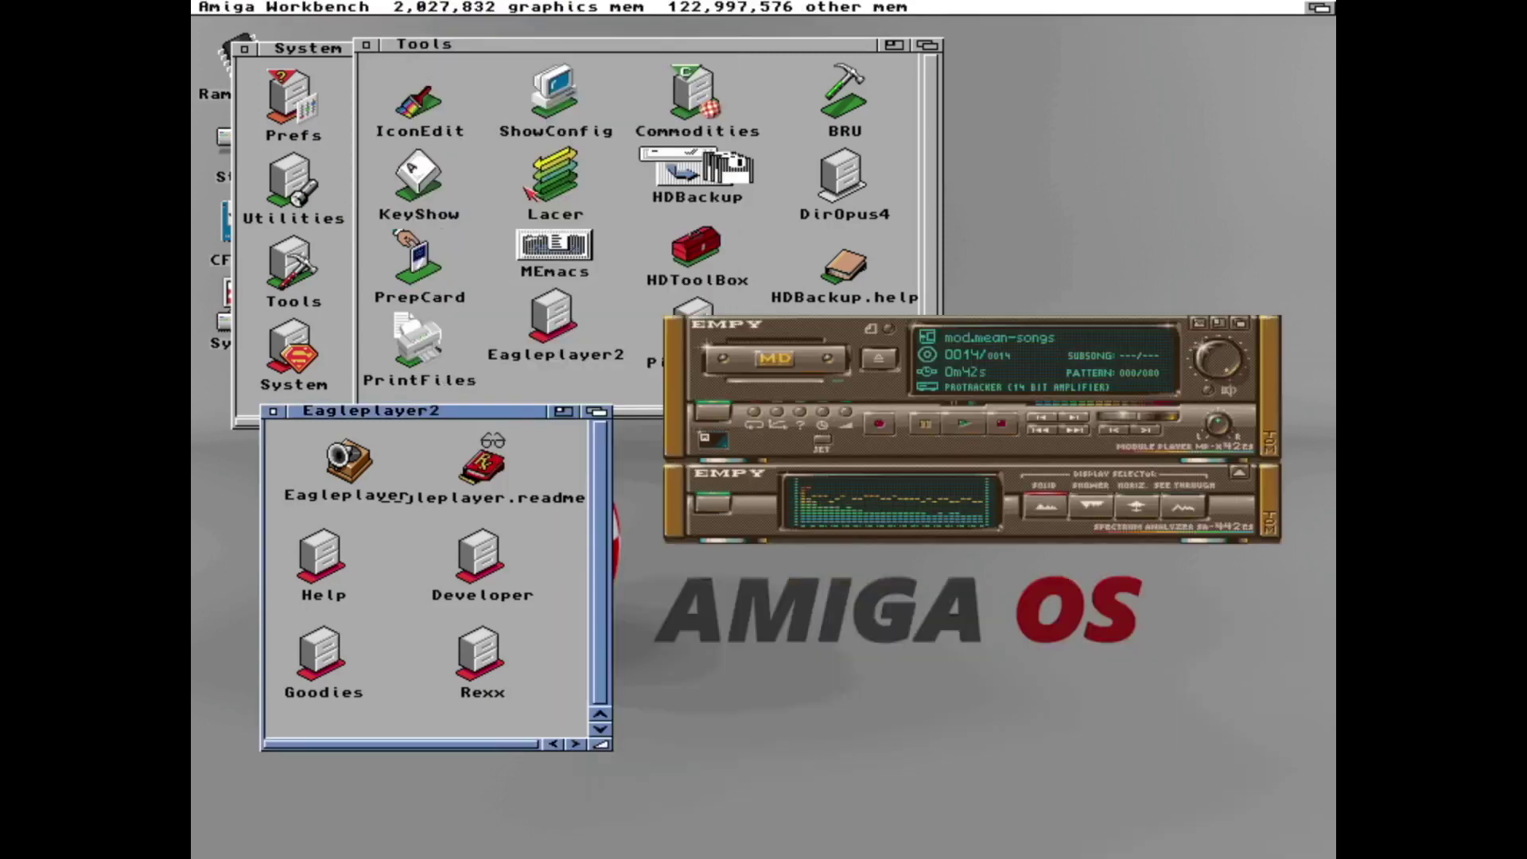
right_click(565, 10)
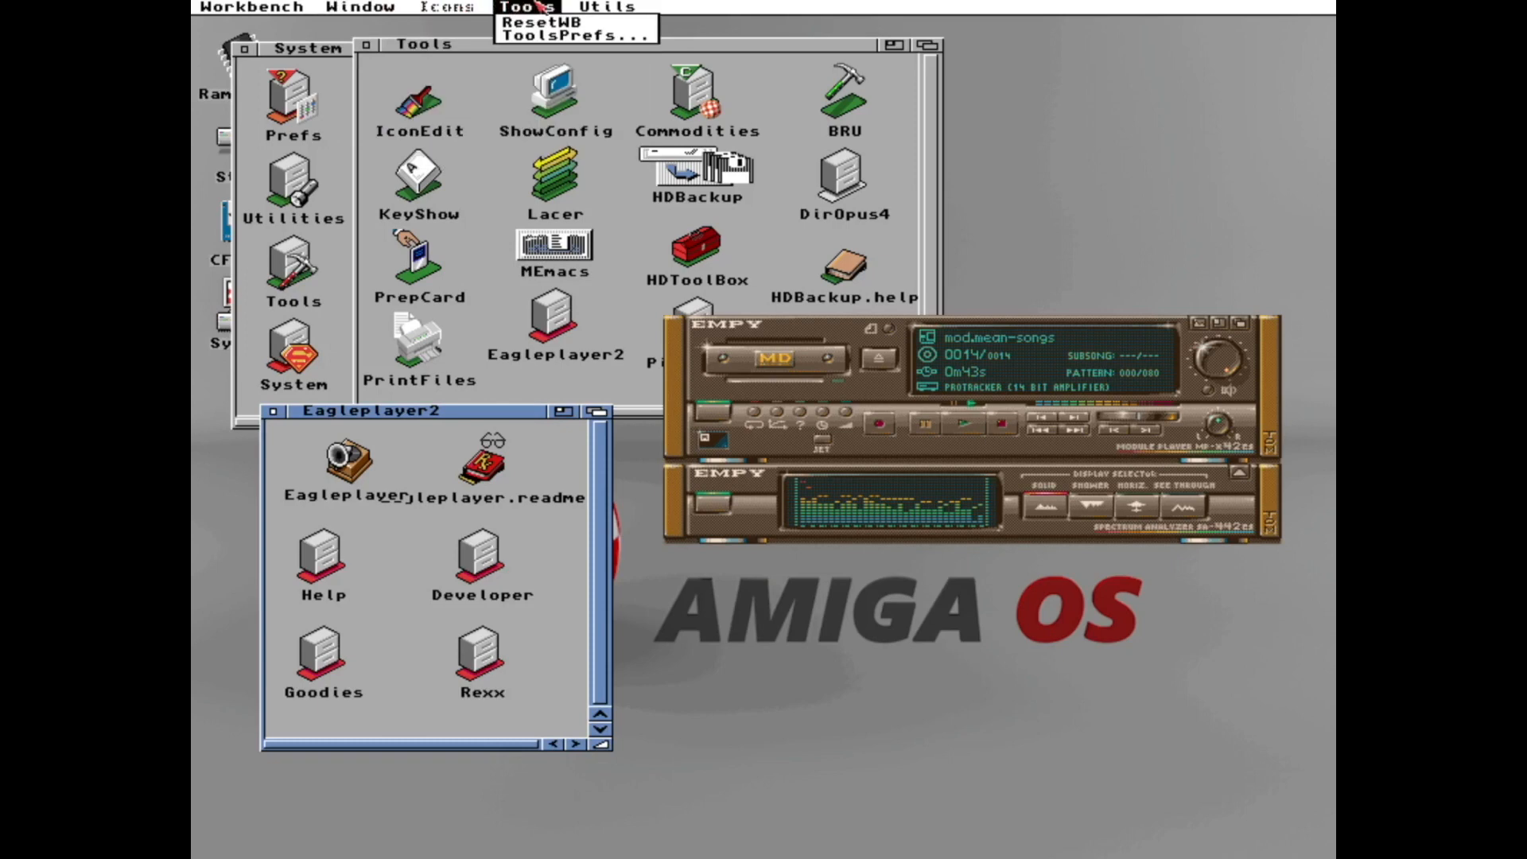
Save EaglePlayer's current setup as Eagleplayer.Config via Config > Save config.
click(697, 341)
right_click(502, 9)
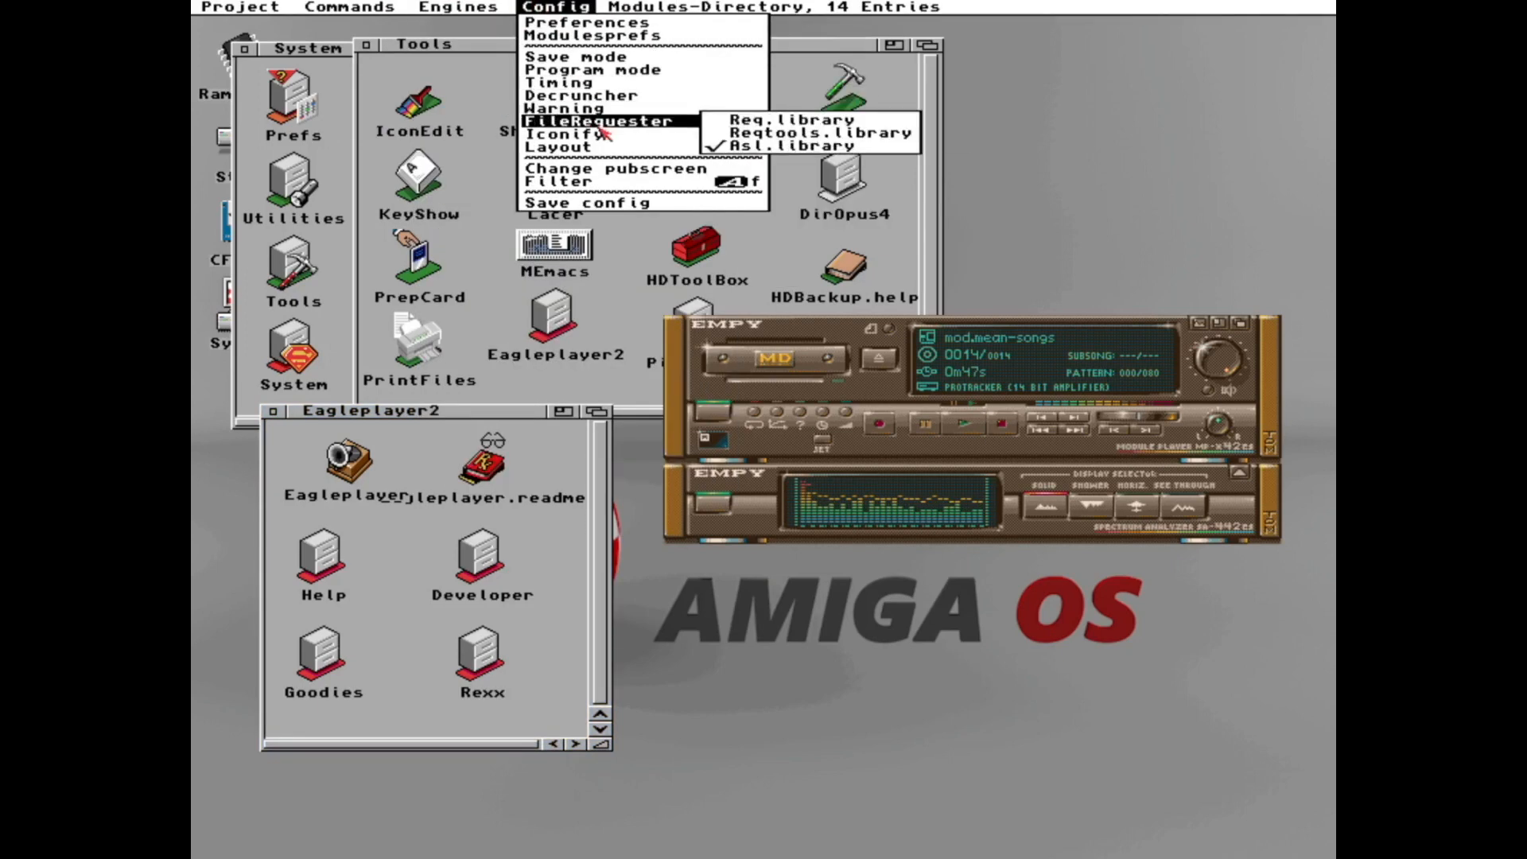
right_click(603, 203)
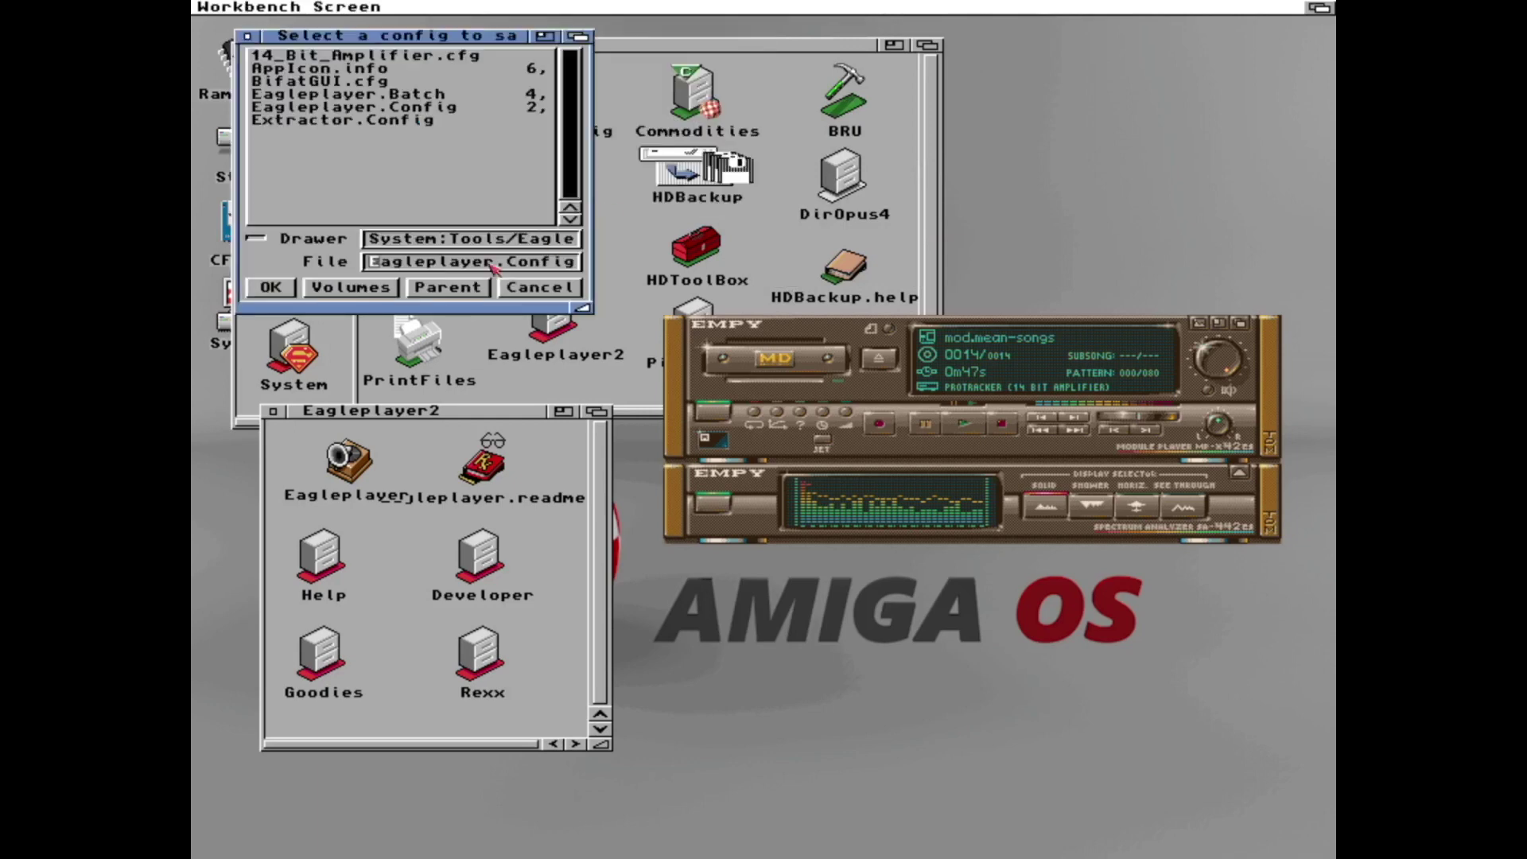
click(272, 287)
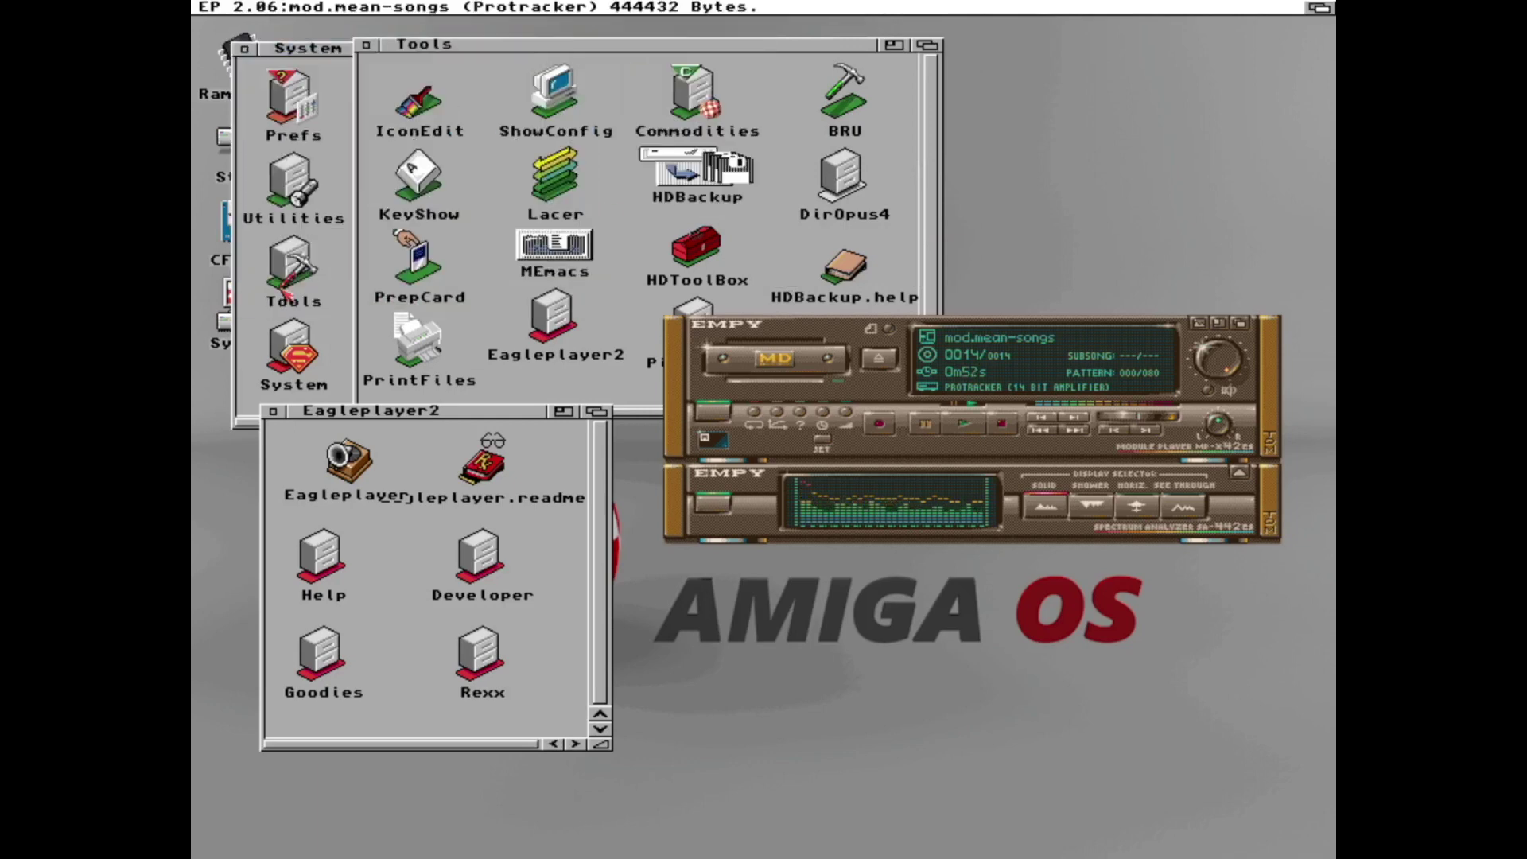
right_click(481, 9)
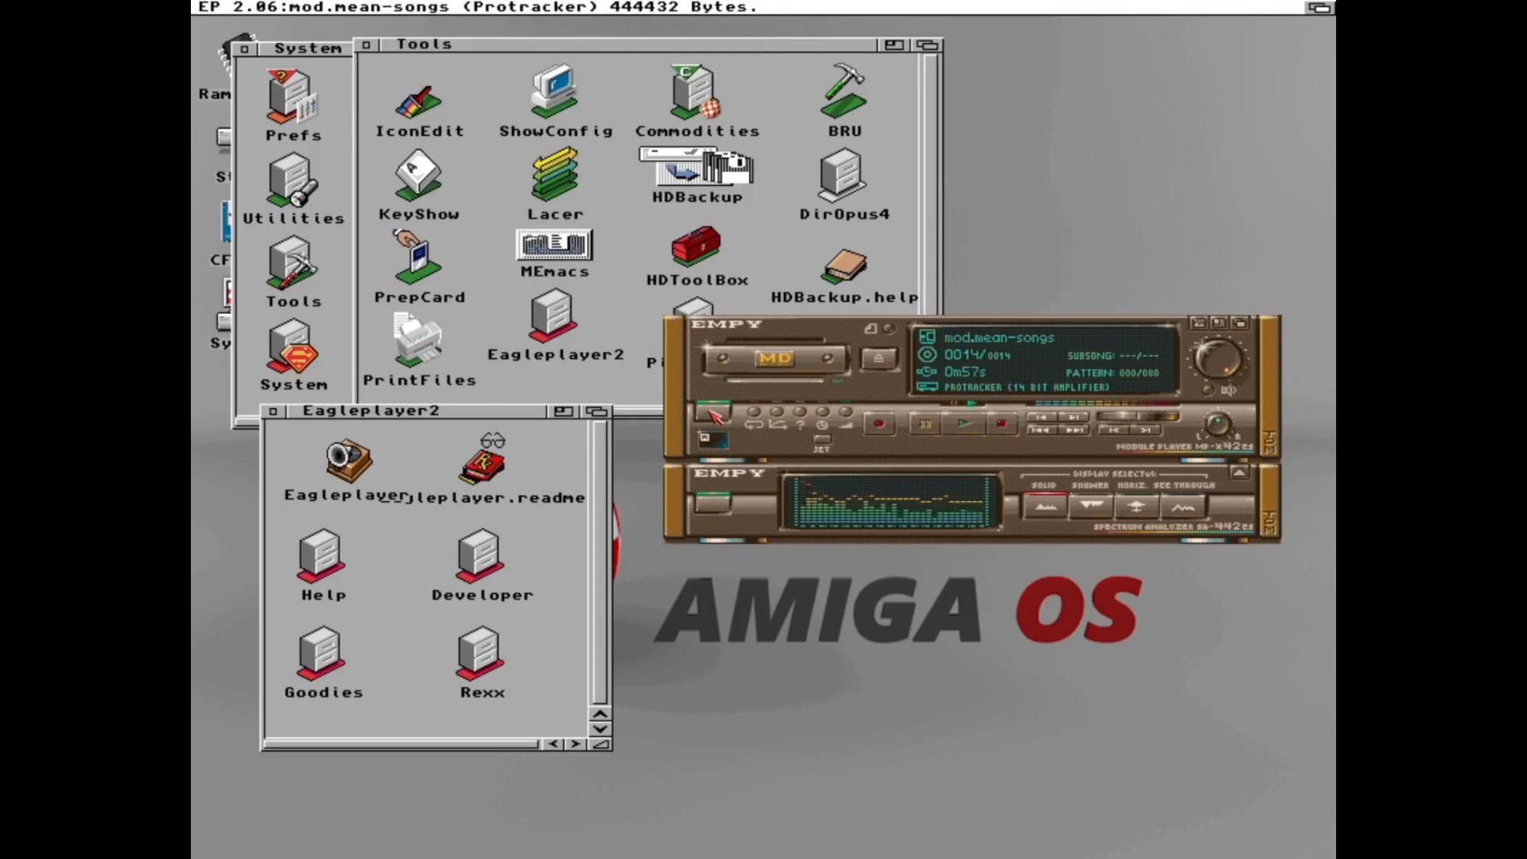
Close the Tools, System and Eagleplayer2 drawers to clear the desktop.
click(365, 44)
click(243, 47)
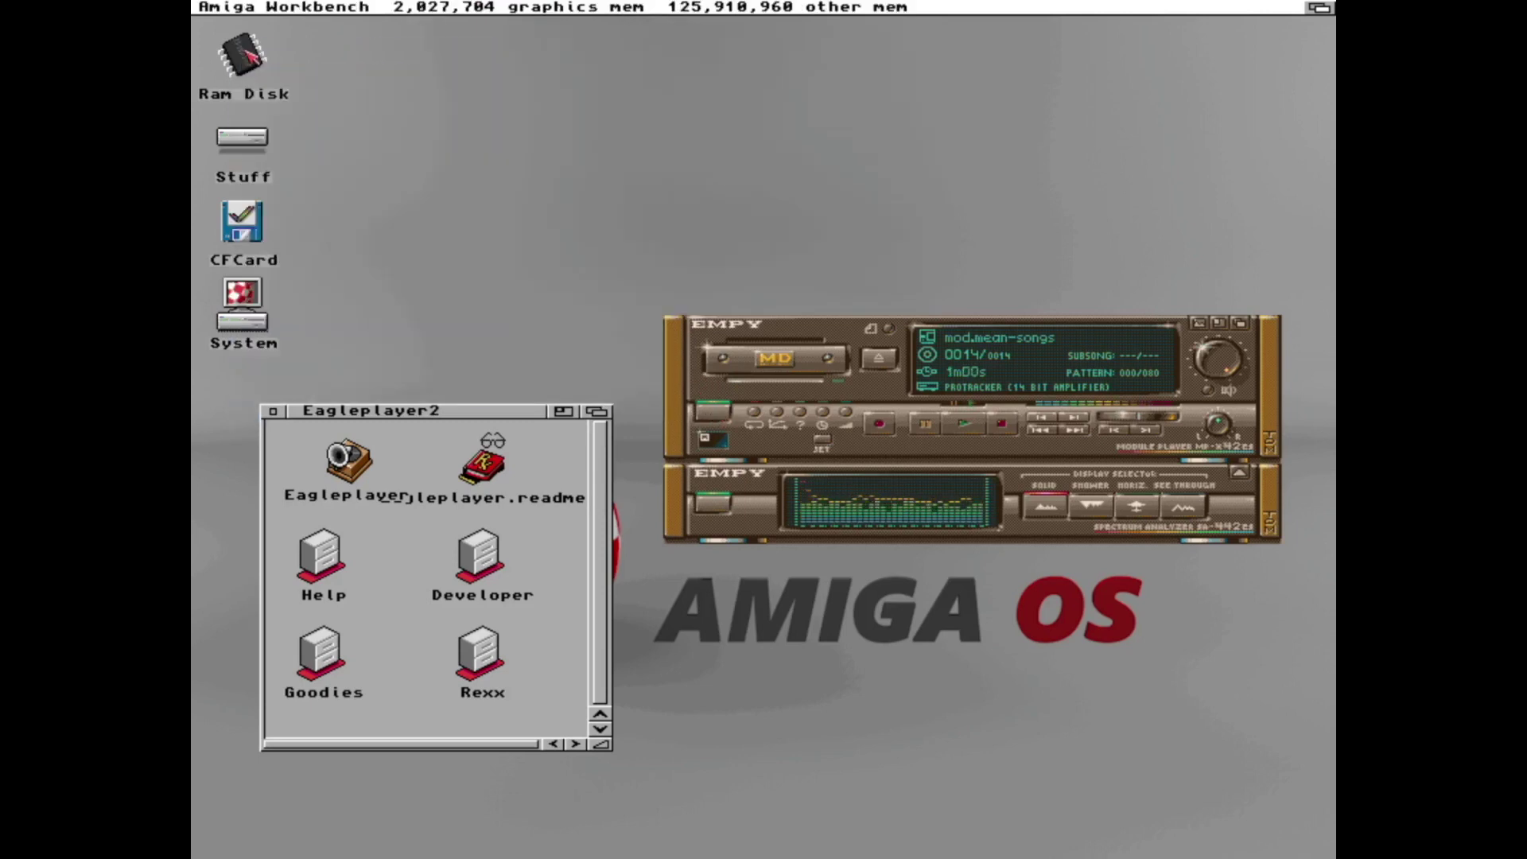
click(273, 410)
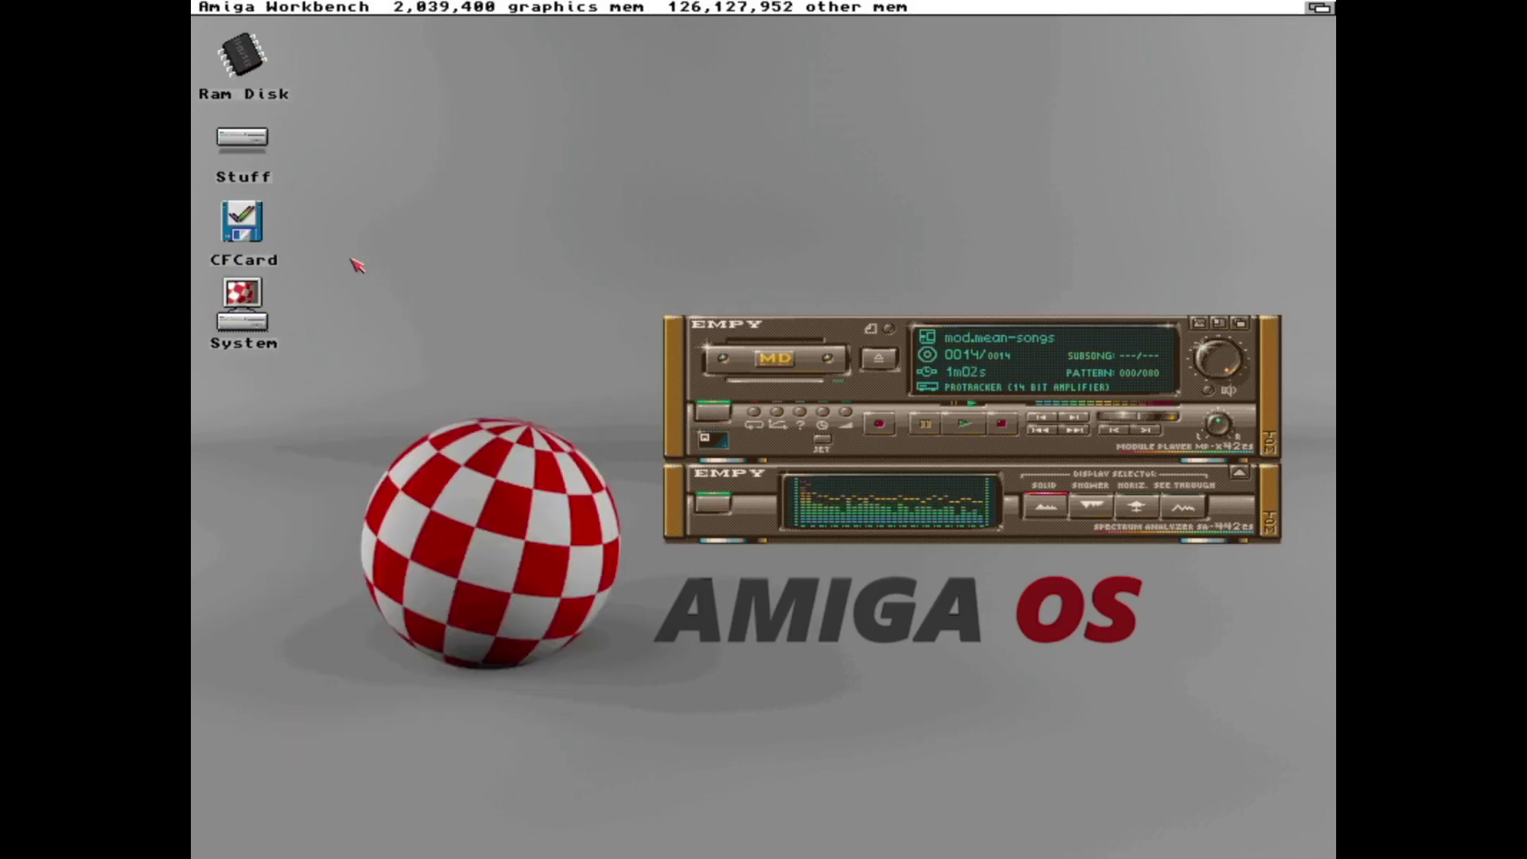
Open CFCard's download/2 drawer and enlarge it to show MagicMenu and the archives.
double_click(243, 229)
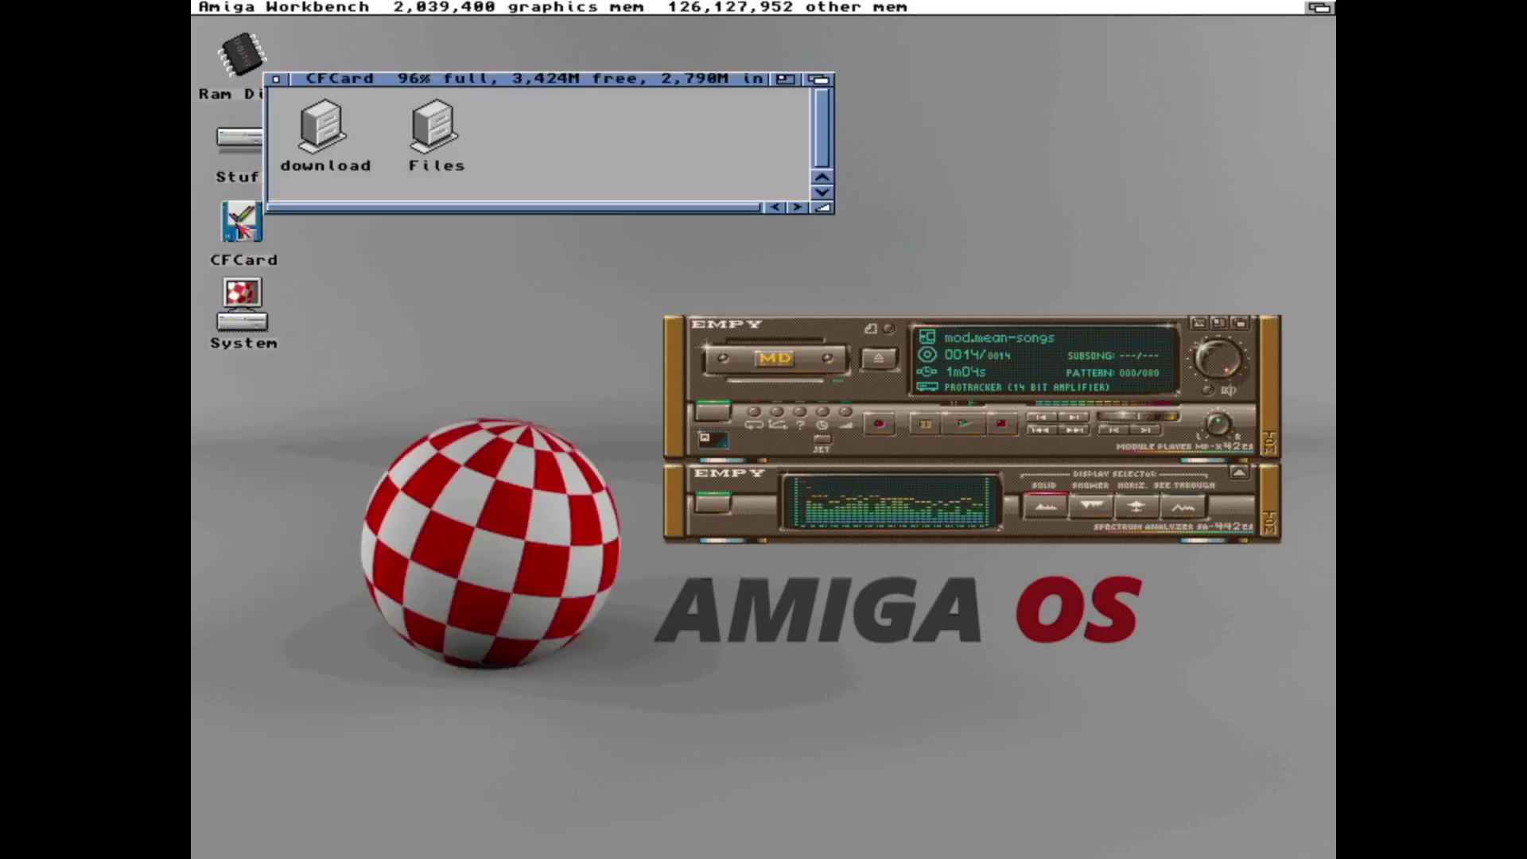
double_click(326, 132)
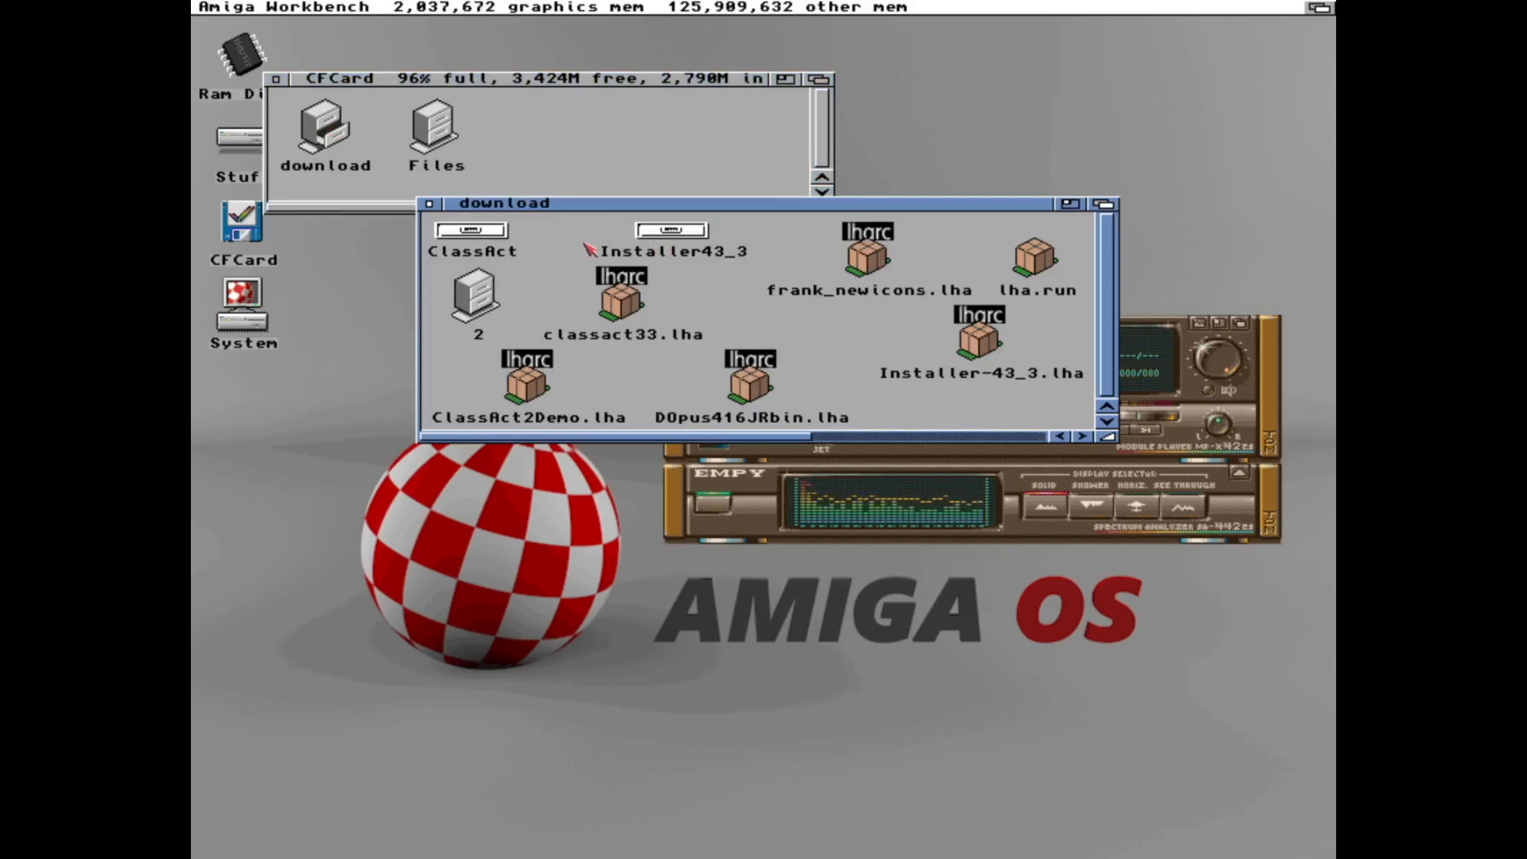
double_click(484, 298)
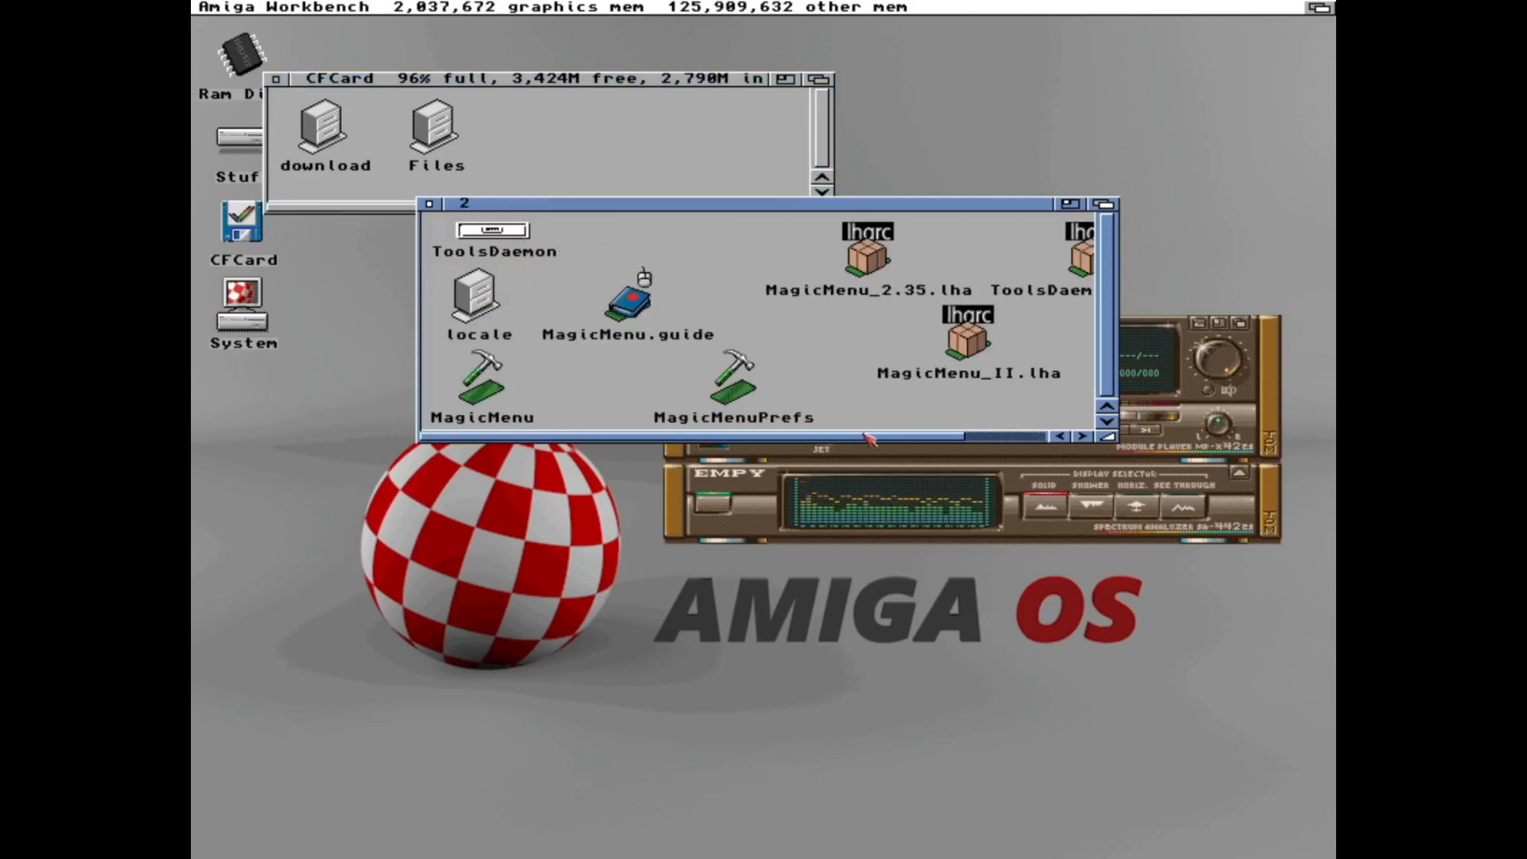
click(1005, 438)
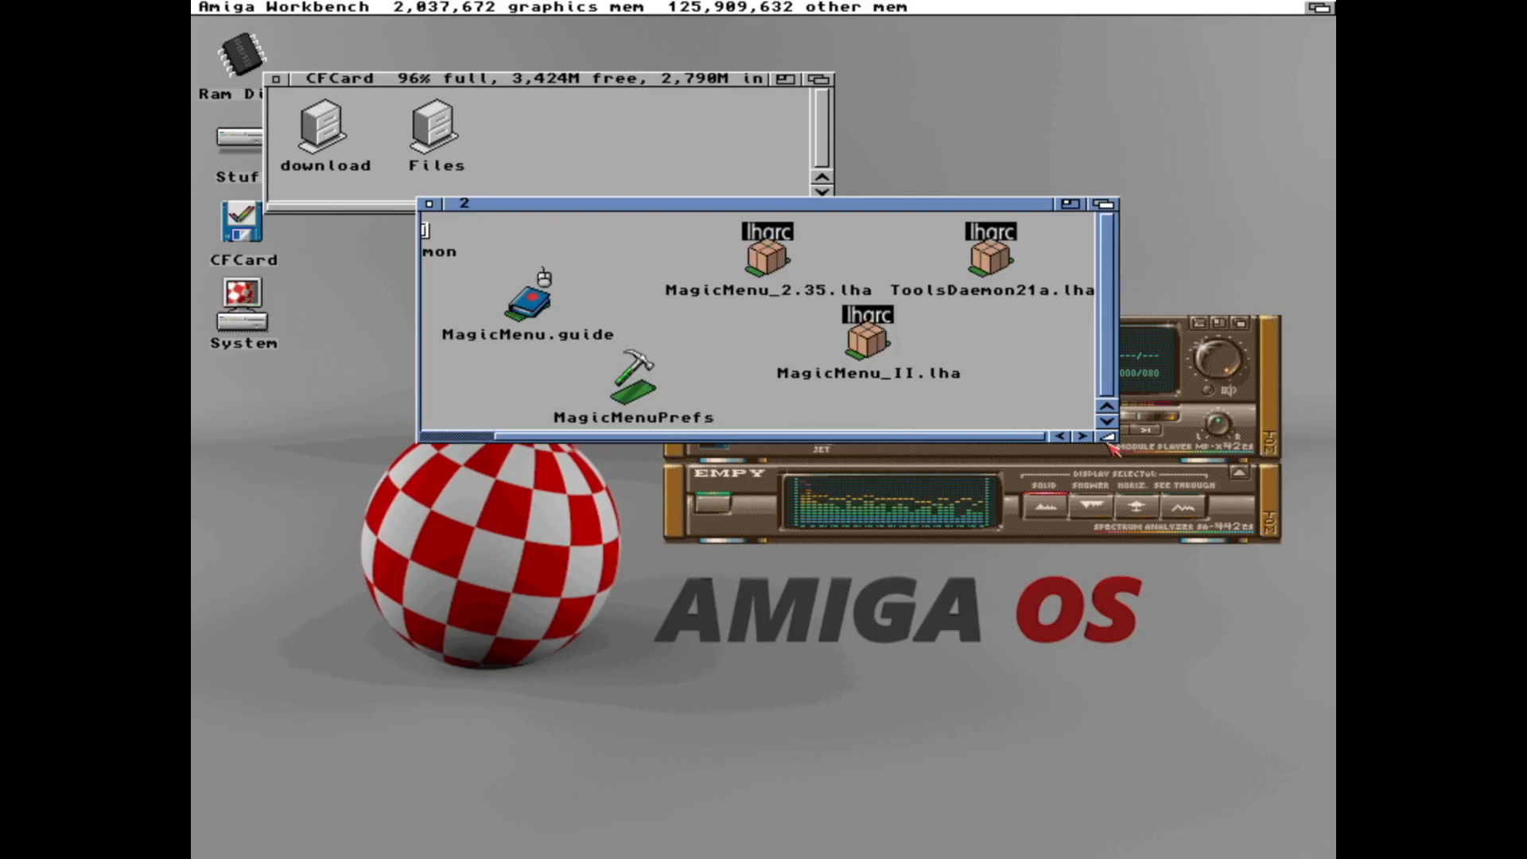
drag(1108, 439, 1241, 630)
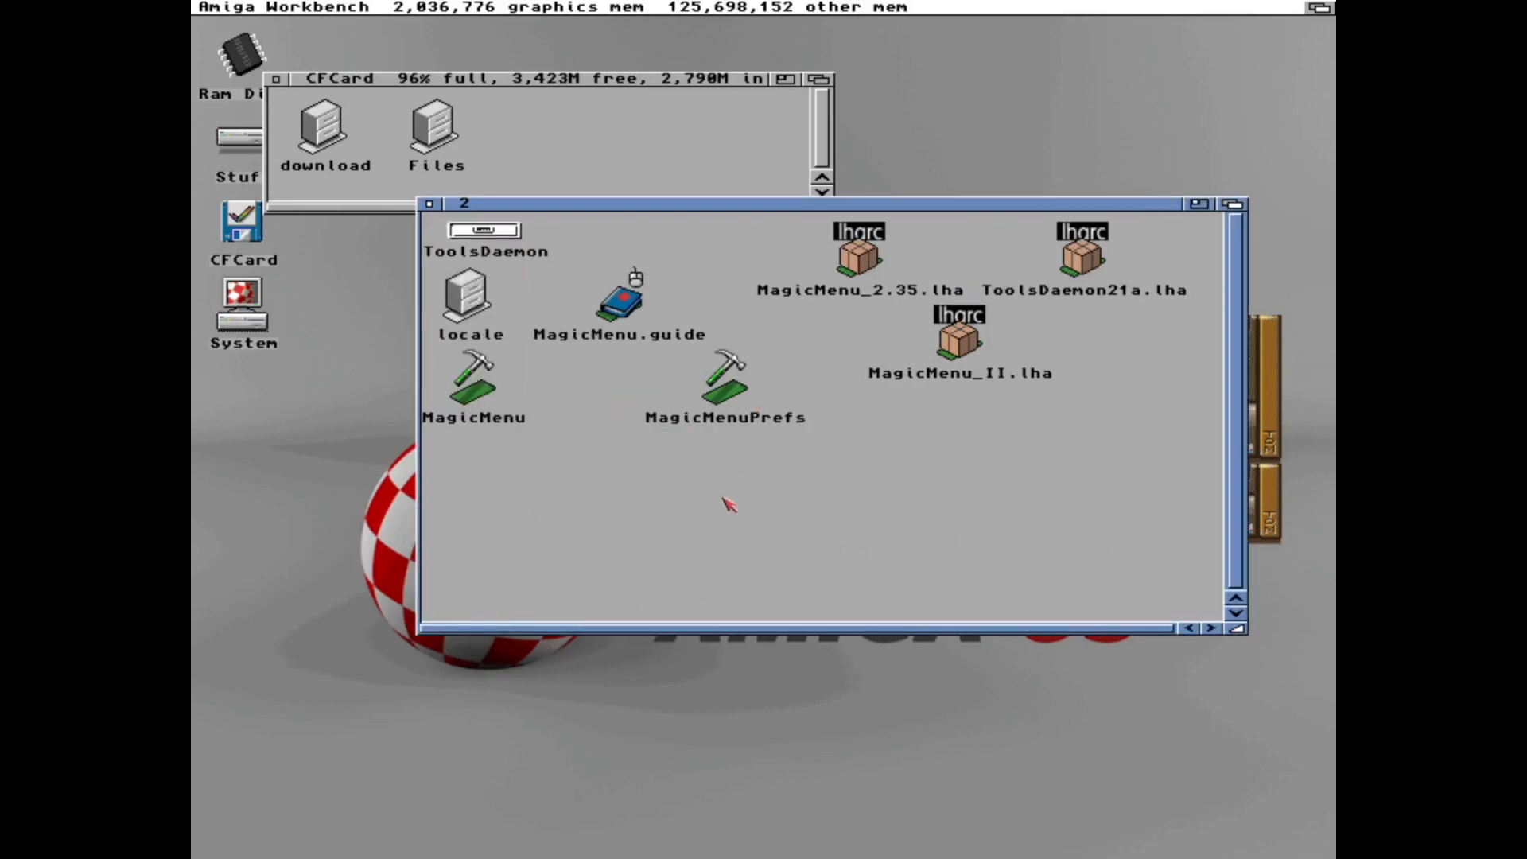
Pull down the Utils menu listing the utilities to launch.
click(665, 8)
right_click(669, 9)
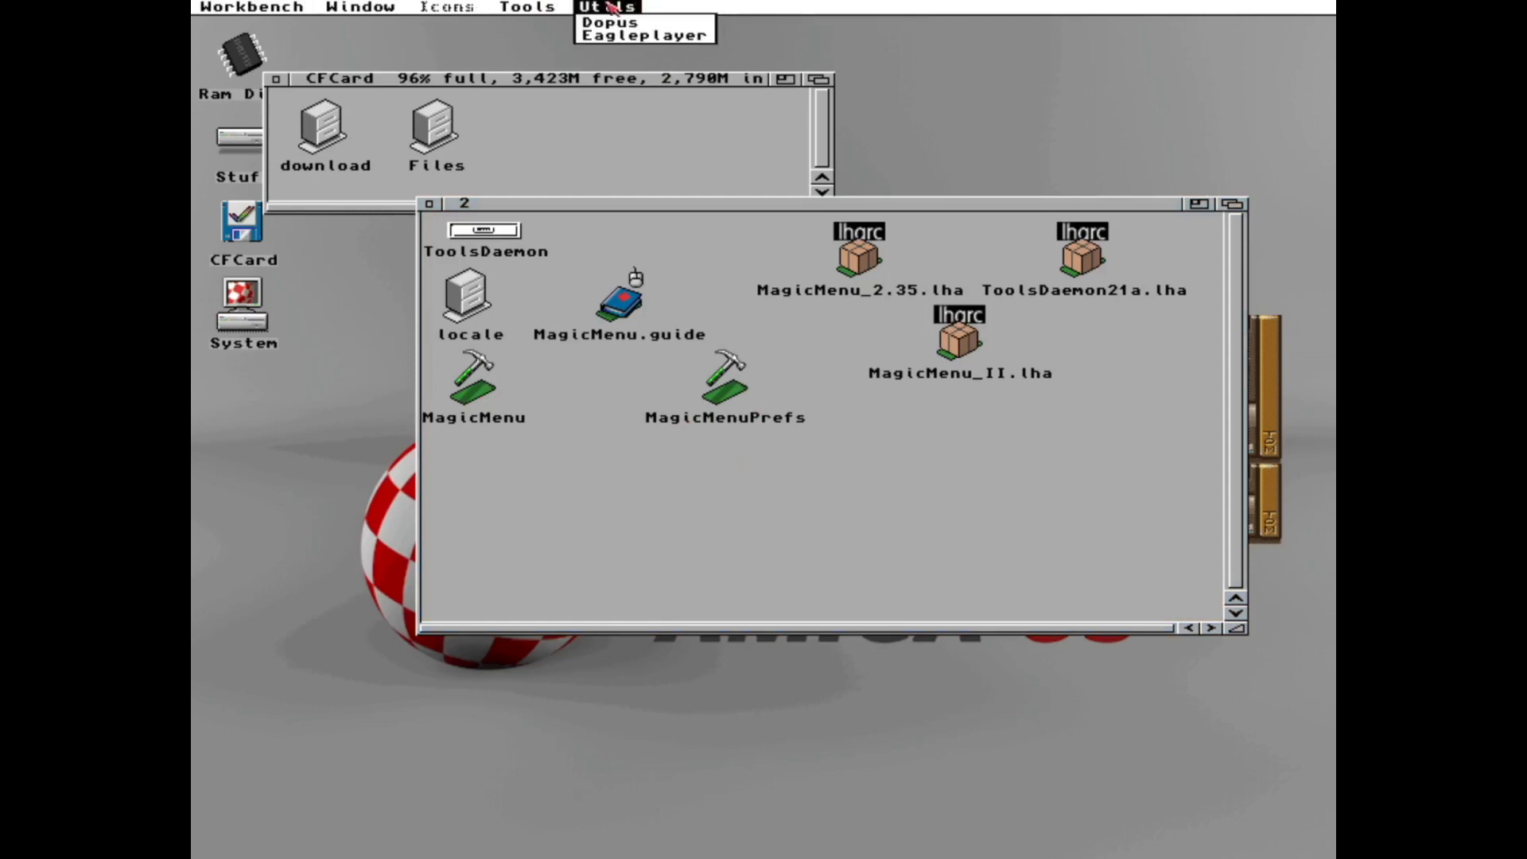
Launch Directory Opus and browse the left lister to cf0:download/2, selecting MagicMenu.
click(622, 22)
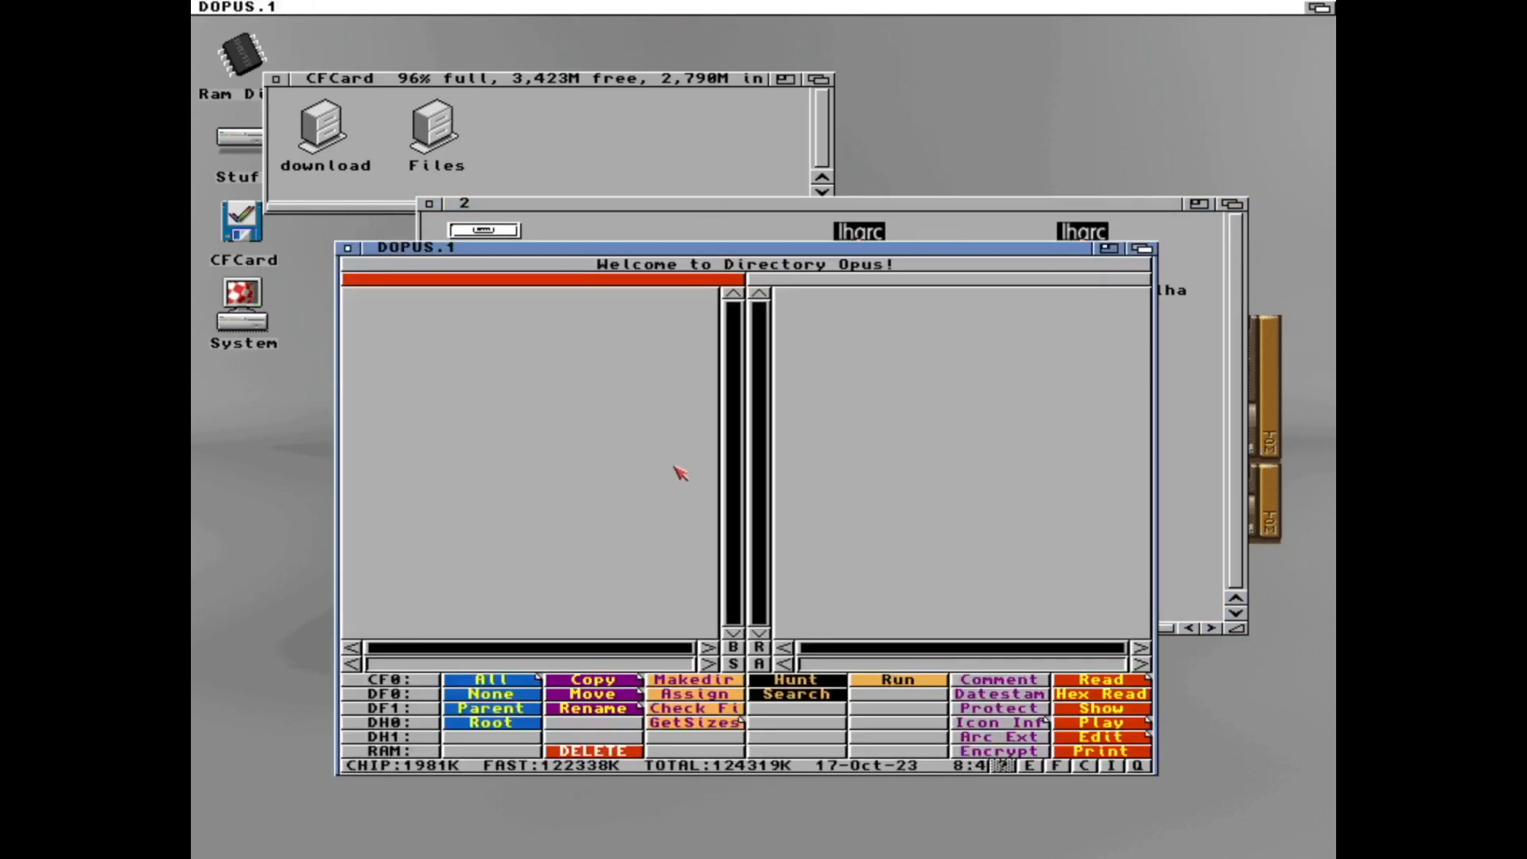
click(538, 664)
text(cf0:)
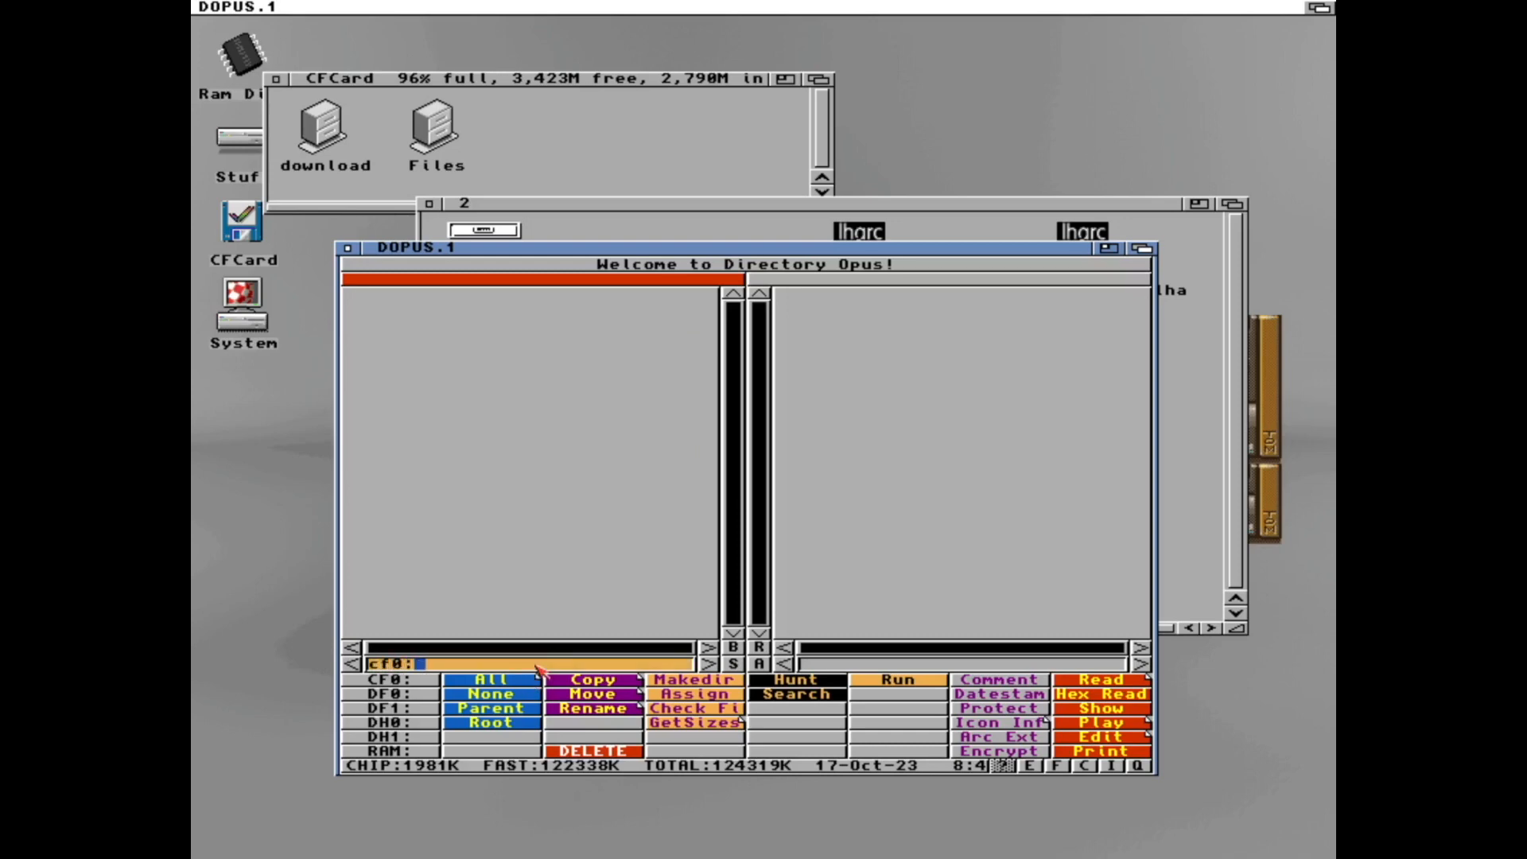
key(Return)
click(395, 296)
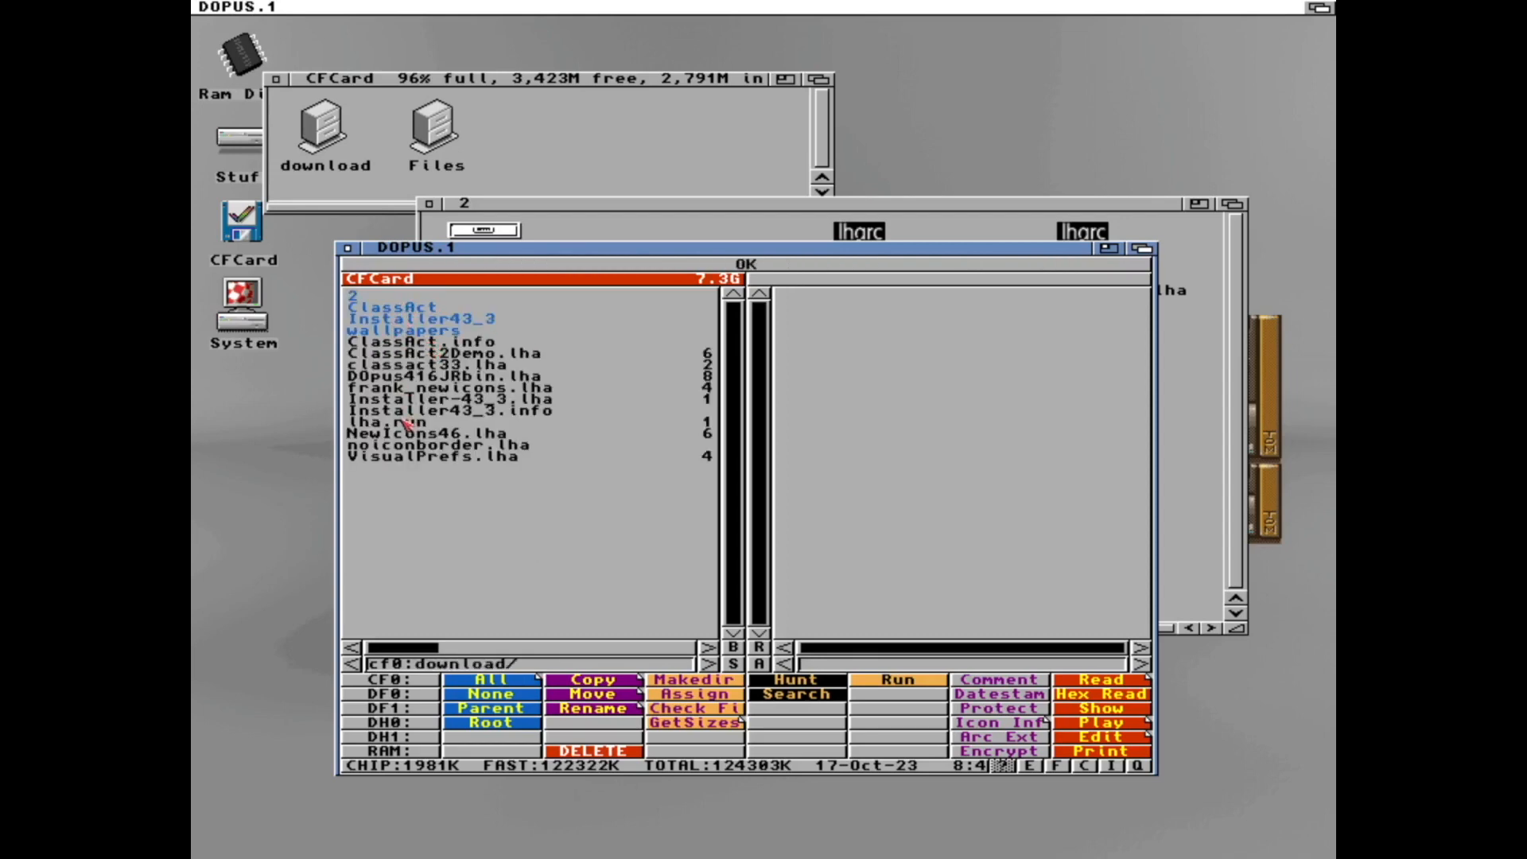
click(379, 299)
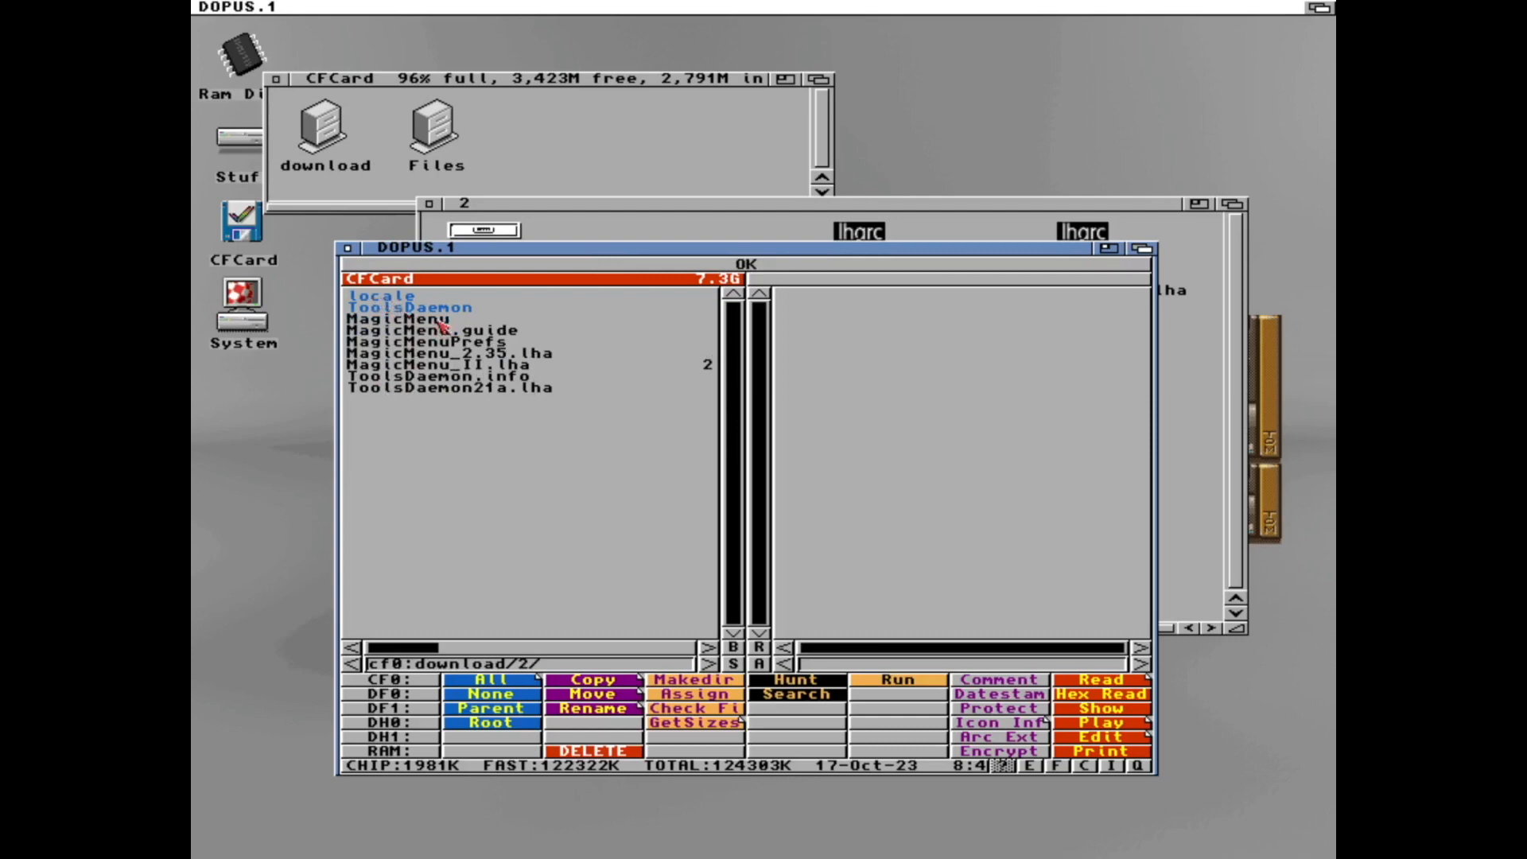
click(445, 320)
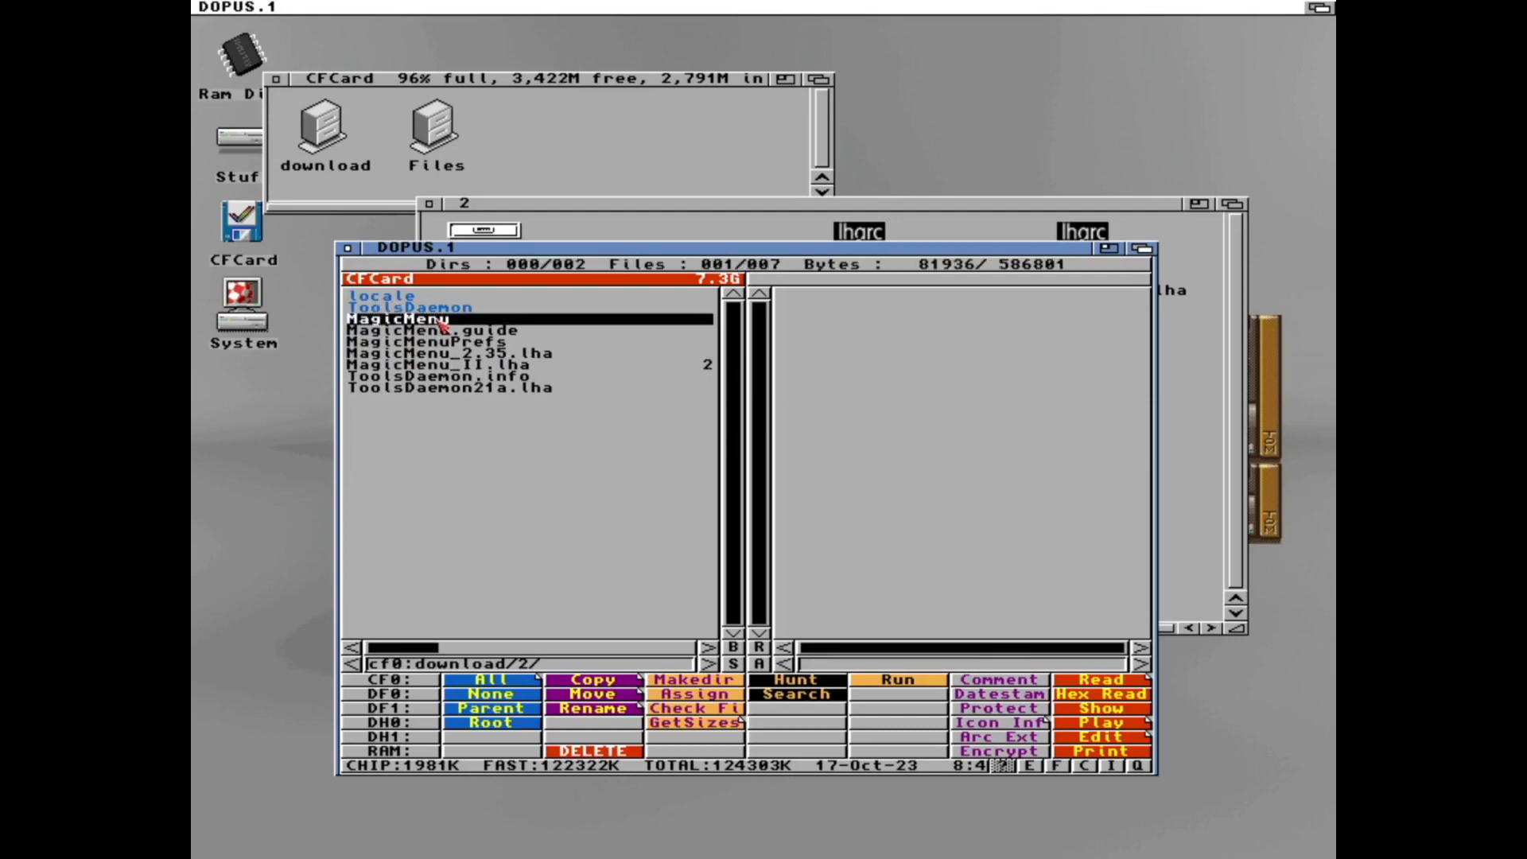
Load c: in the right lister and copy MagicMenu into the System C directory.
click(820, 431)
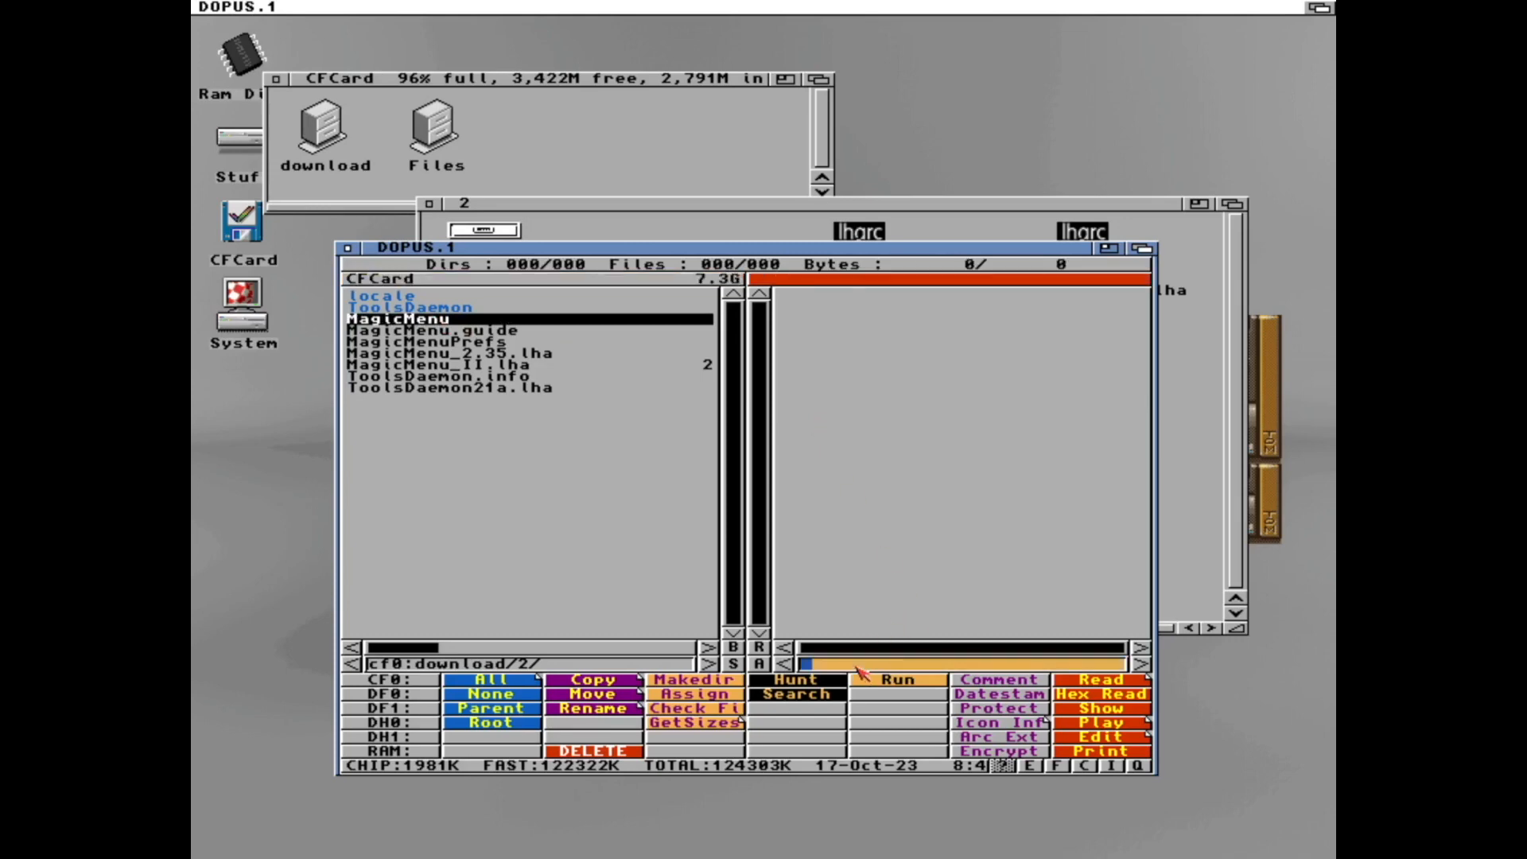
click(961, 664)
text(c:)
key(Return)
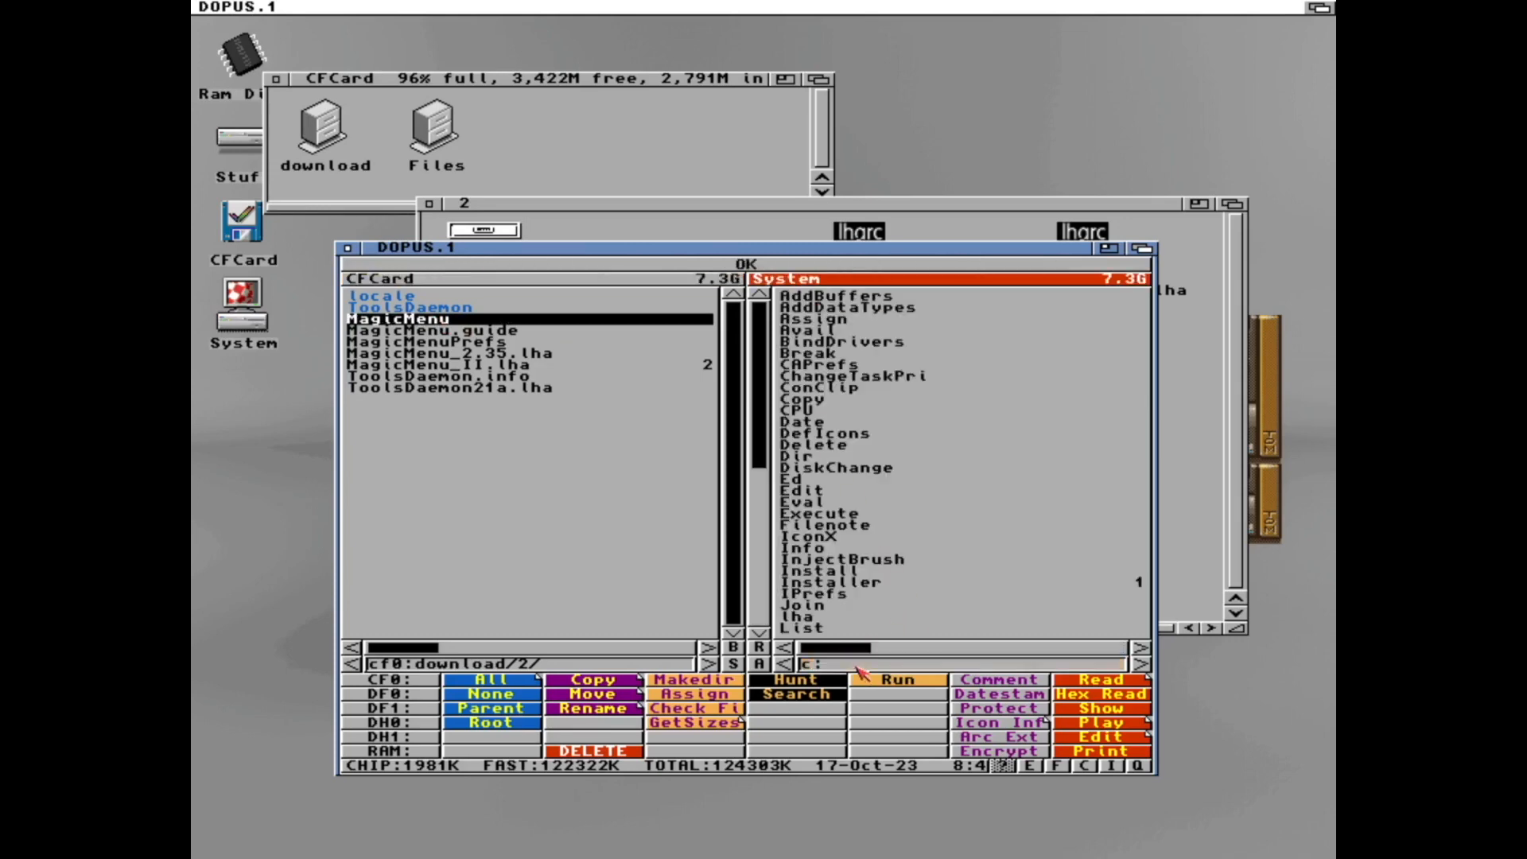
click(441, 320)
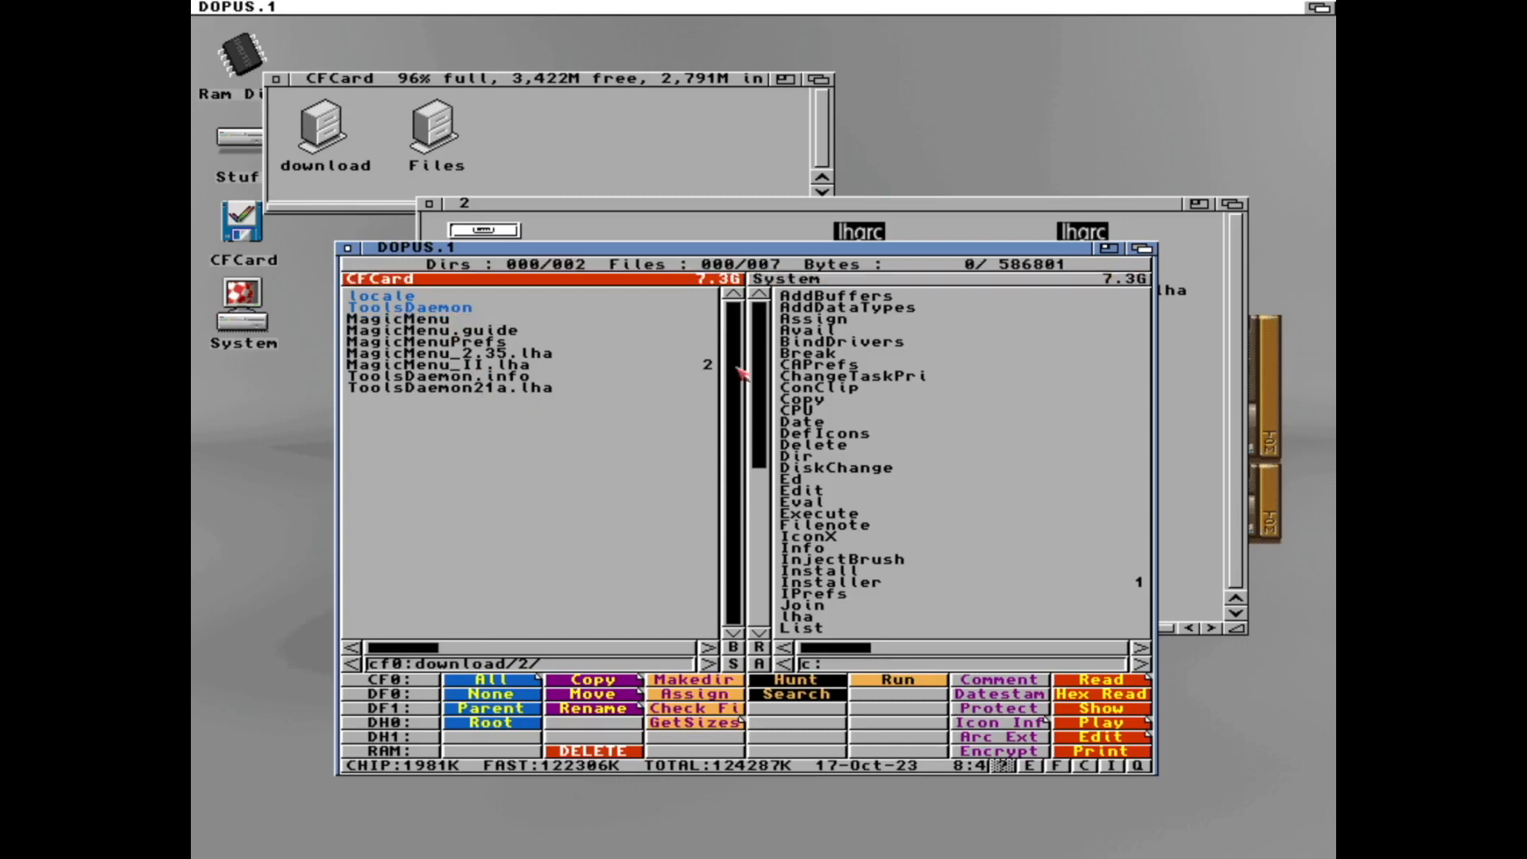
click(437, 322)
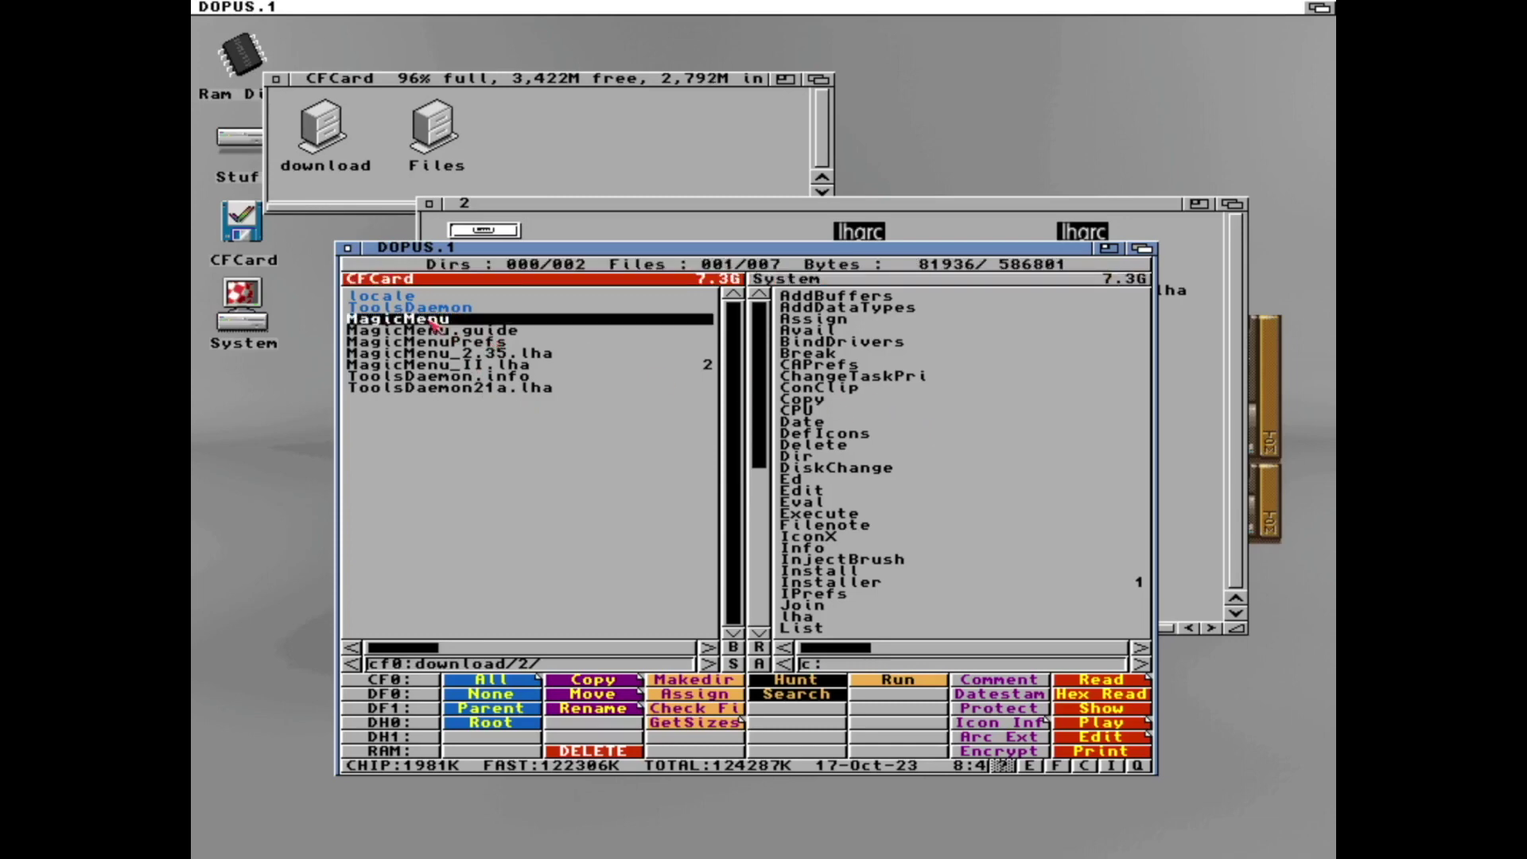
click(601, 683)
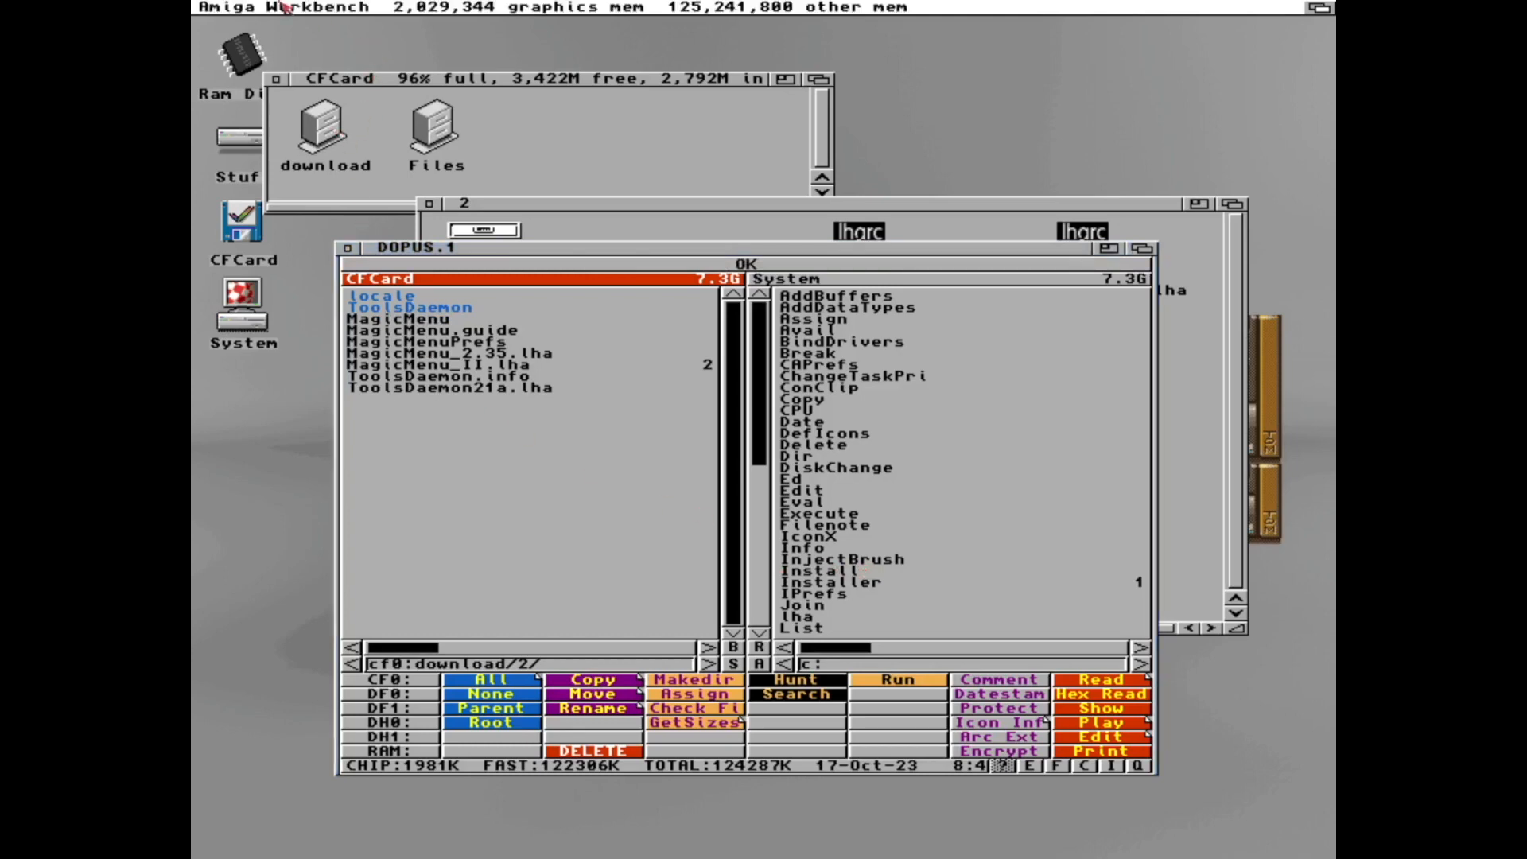
Run newcli from Execute Command and start magicmenu from the new shell.
right_click(251, 38)
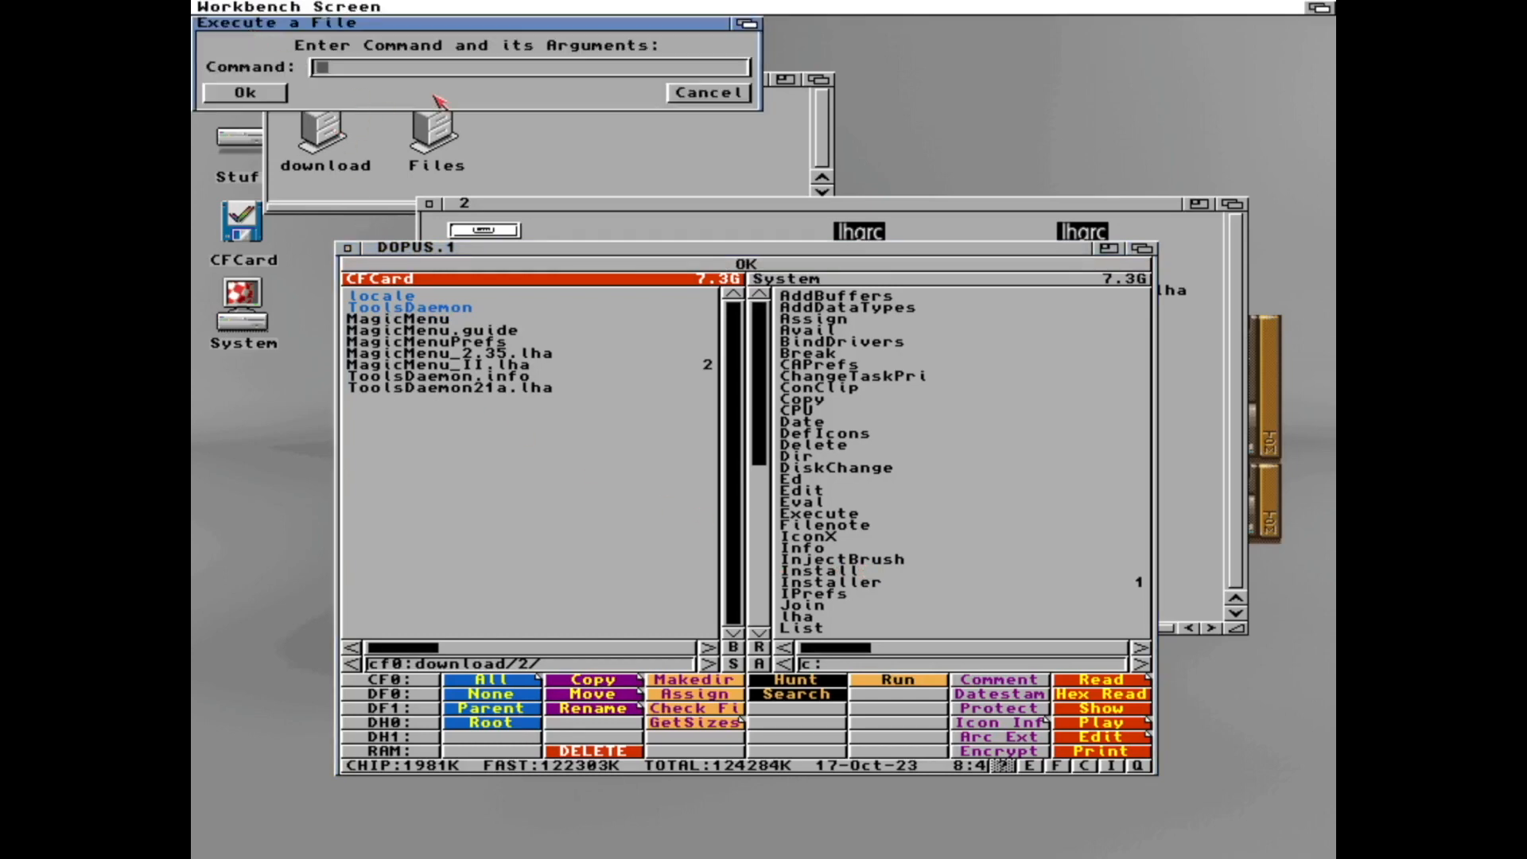
text(newcli)
key(Return)
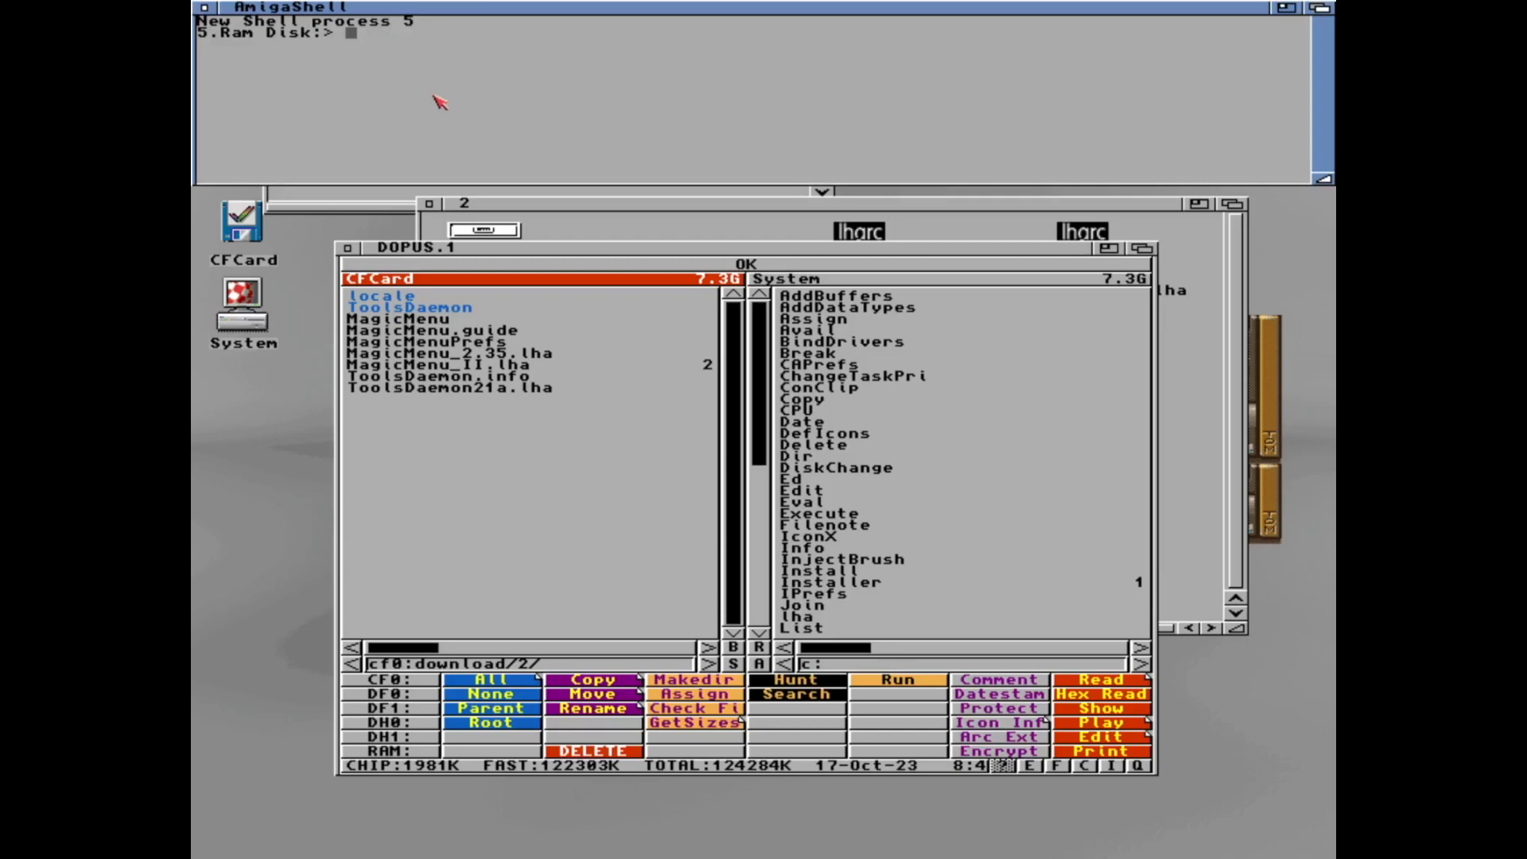
text(ma)
text(gicmenuy)
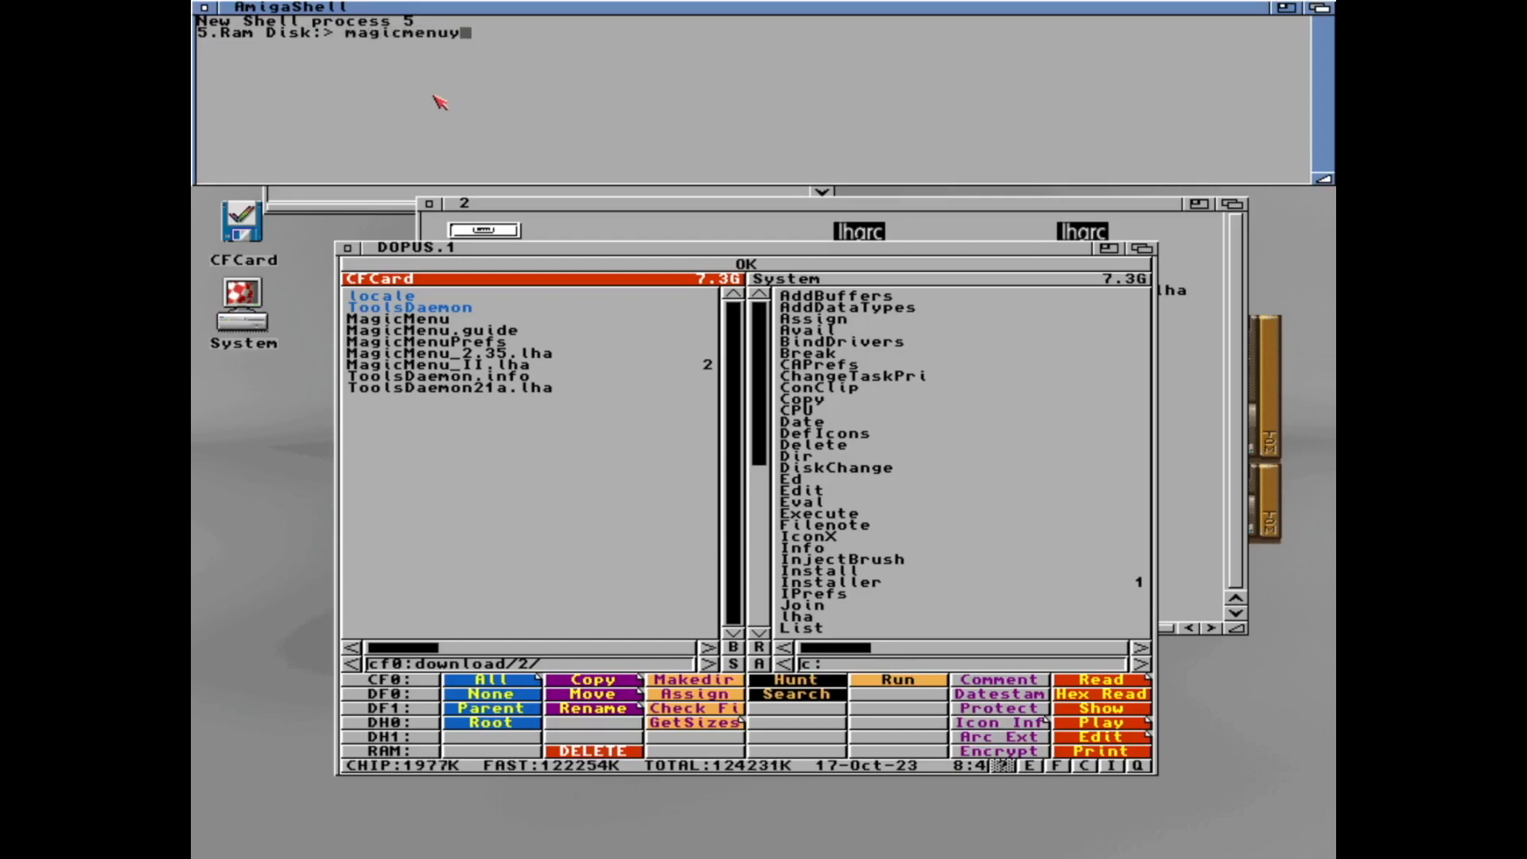
key(BackSpace)
key(Return)
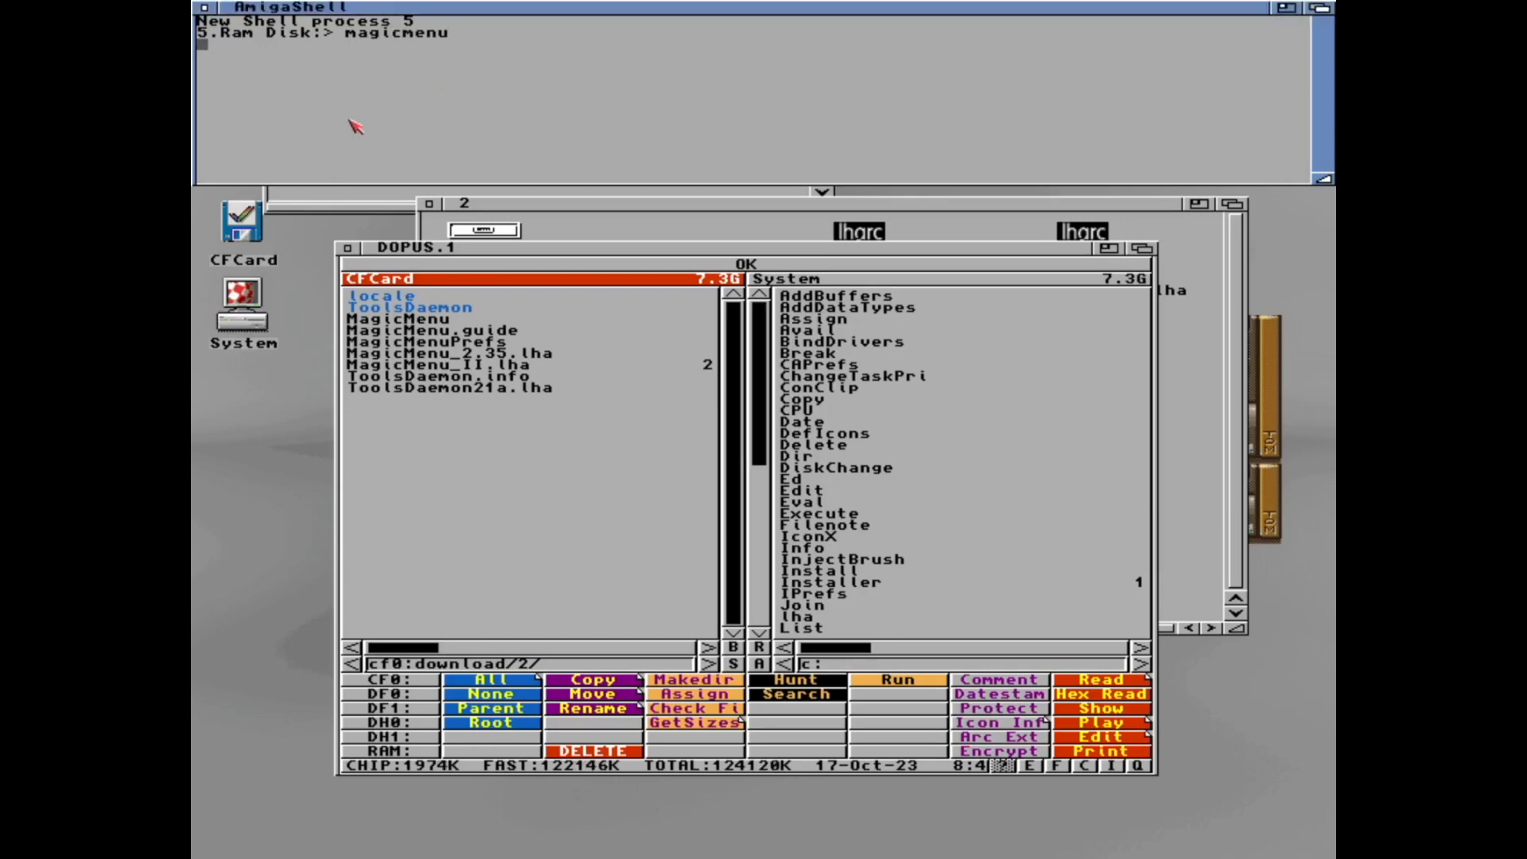
Move the shell to the bottom and test the screen and pop-up menus with MagicMenu running.
drag(404, 8, 402, 563)
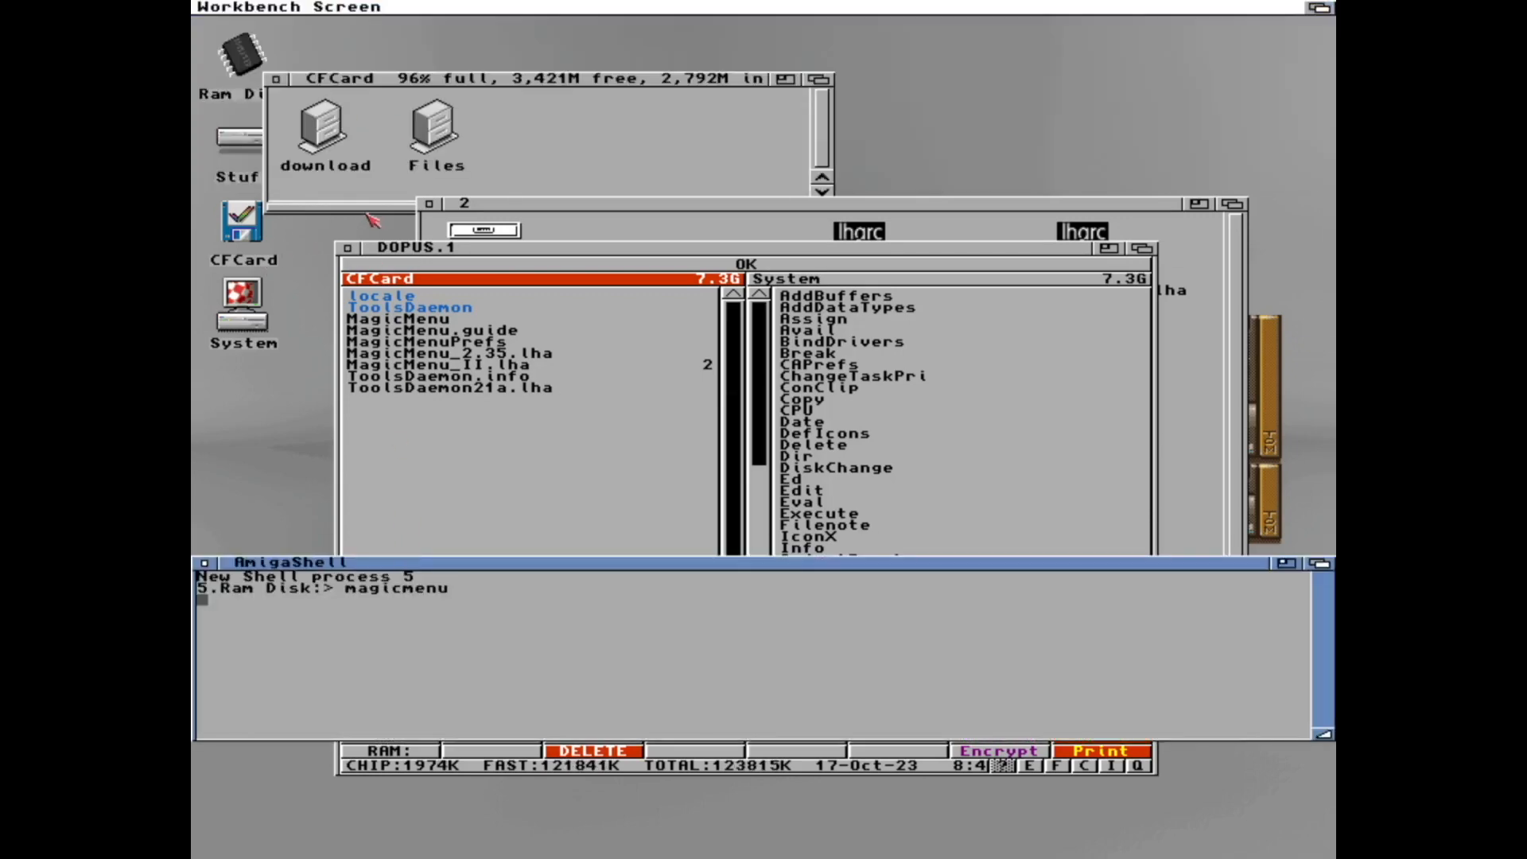
right_click(442, 11)
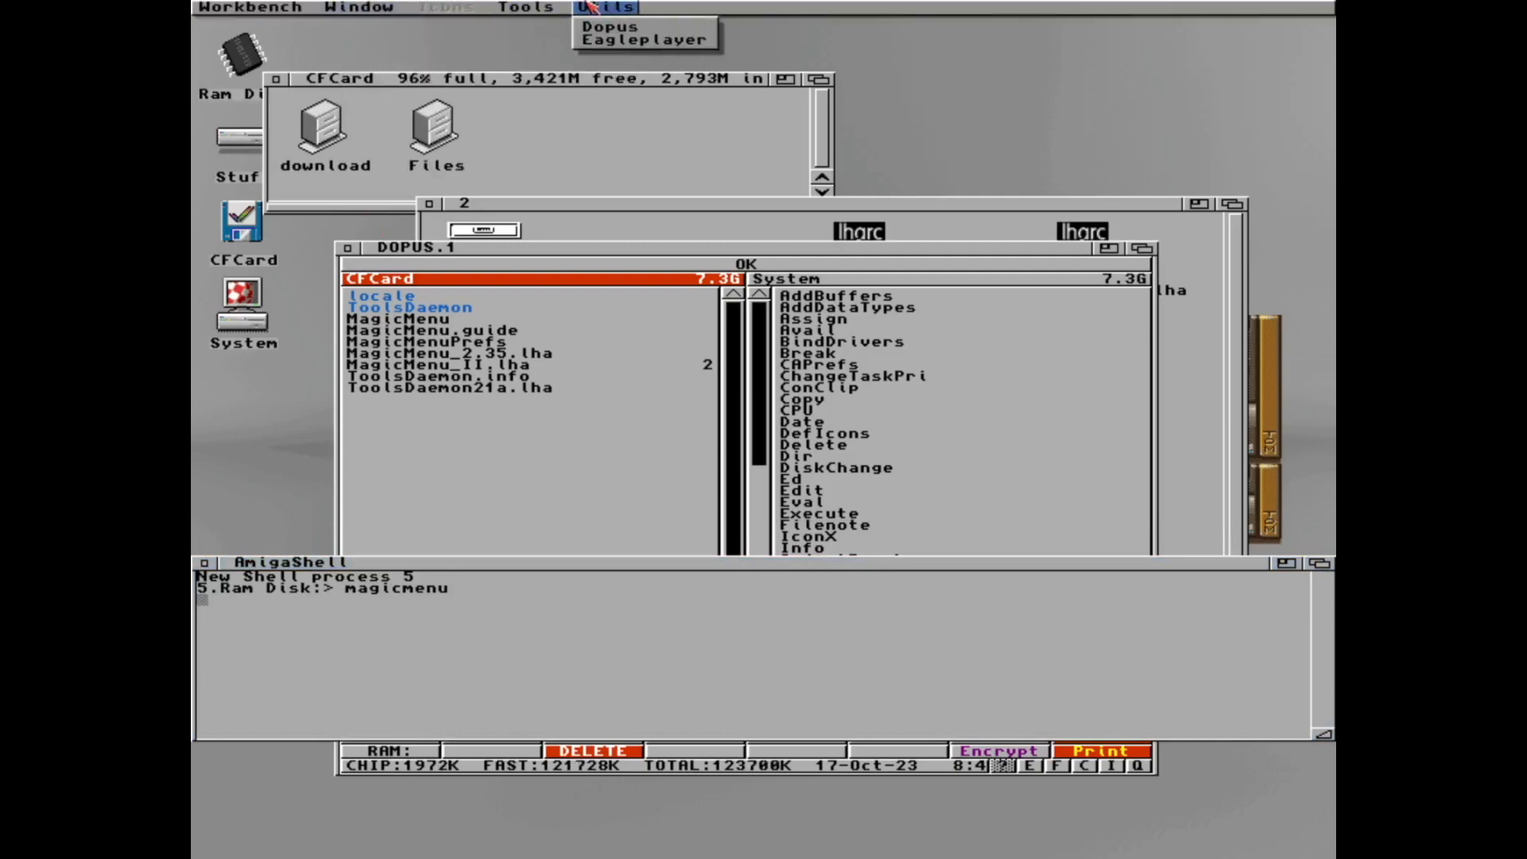
right_click(352, 222)
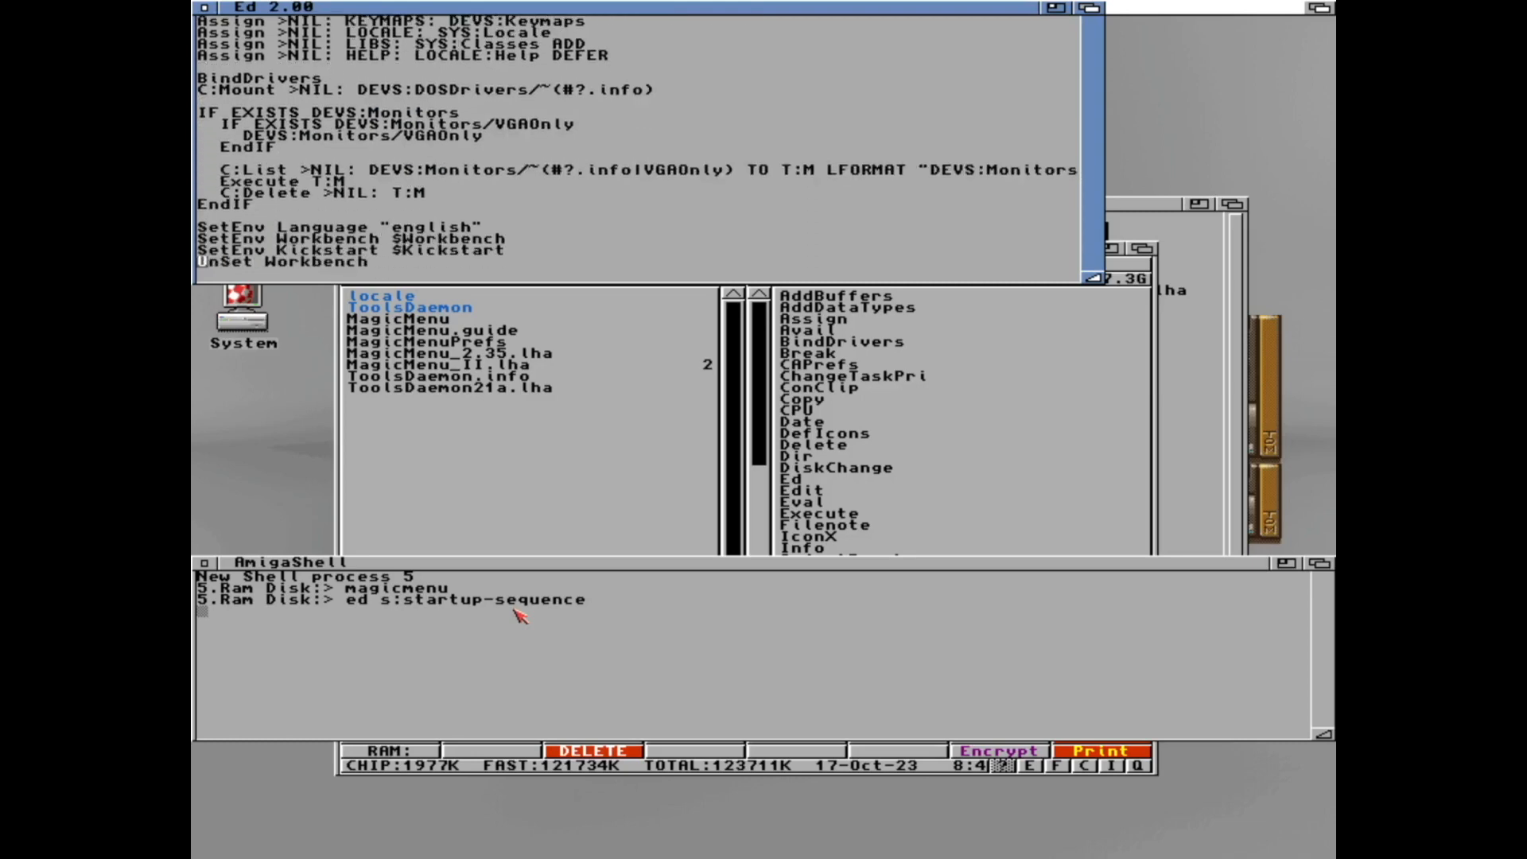
key(Down)
key(Down)
key(Down)
key(Down)
key(Down)
key(Down)
key(Down)
key(Down)
key(Down)
key(Down)
key(Down)
key(Down)
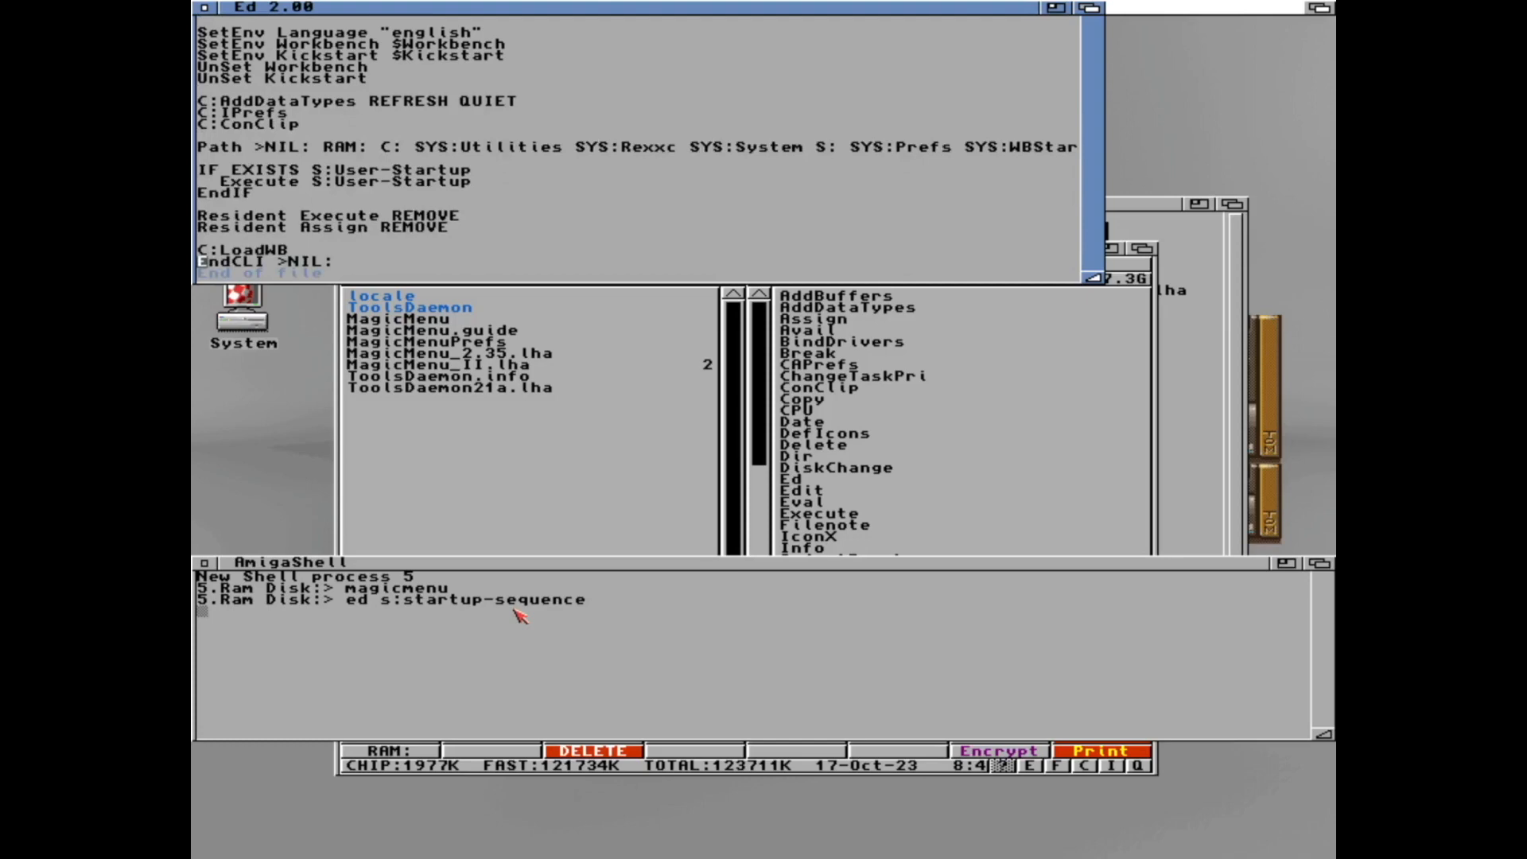
Add a C:magicmenu >NIL: line before EndCLI >NIL: in the startup-sequence and save it.
key(Return)
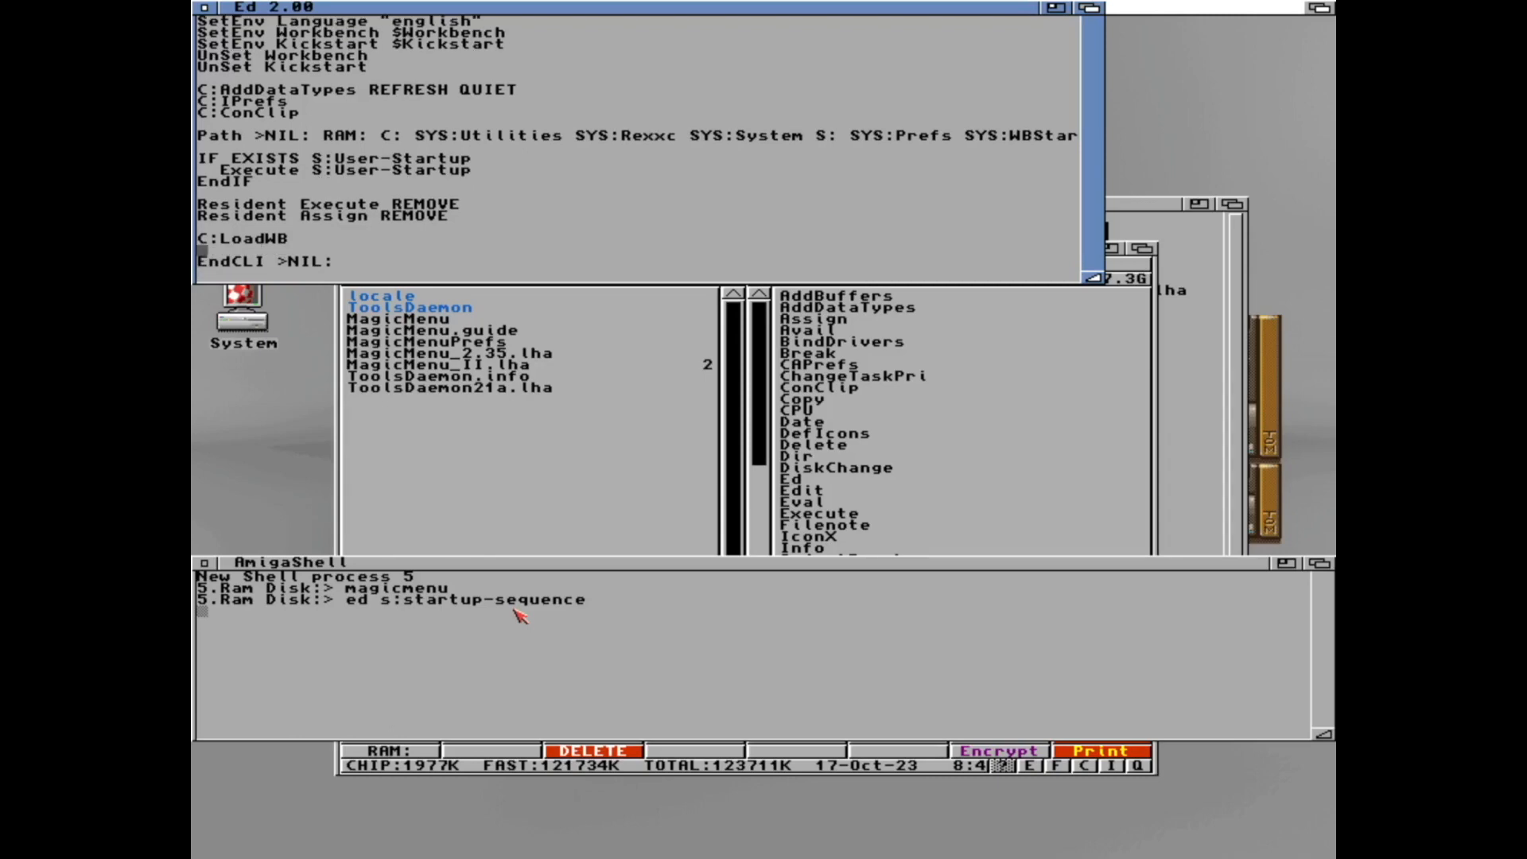
text(c:)
text(magicmen)
text(u )
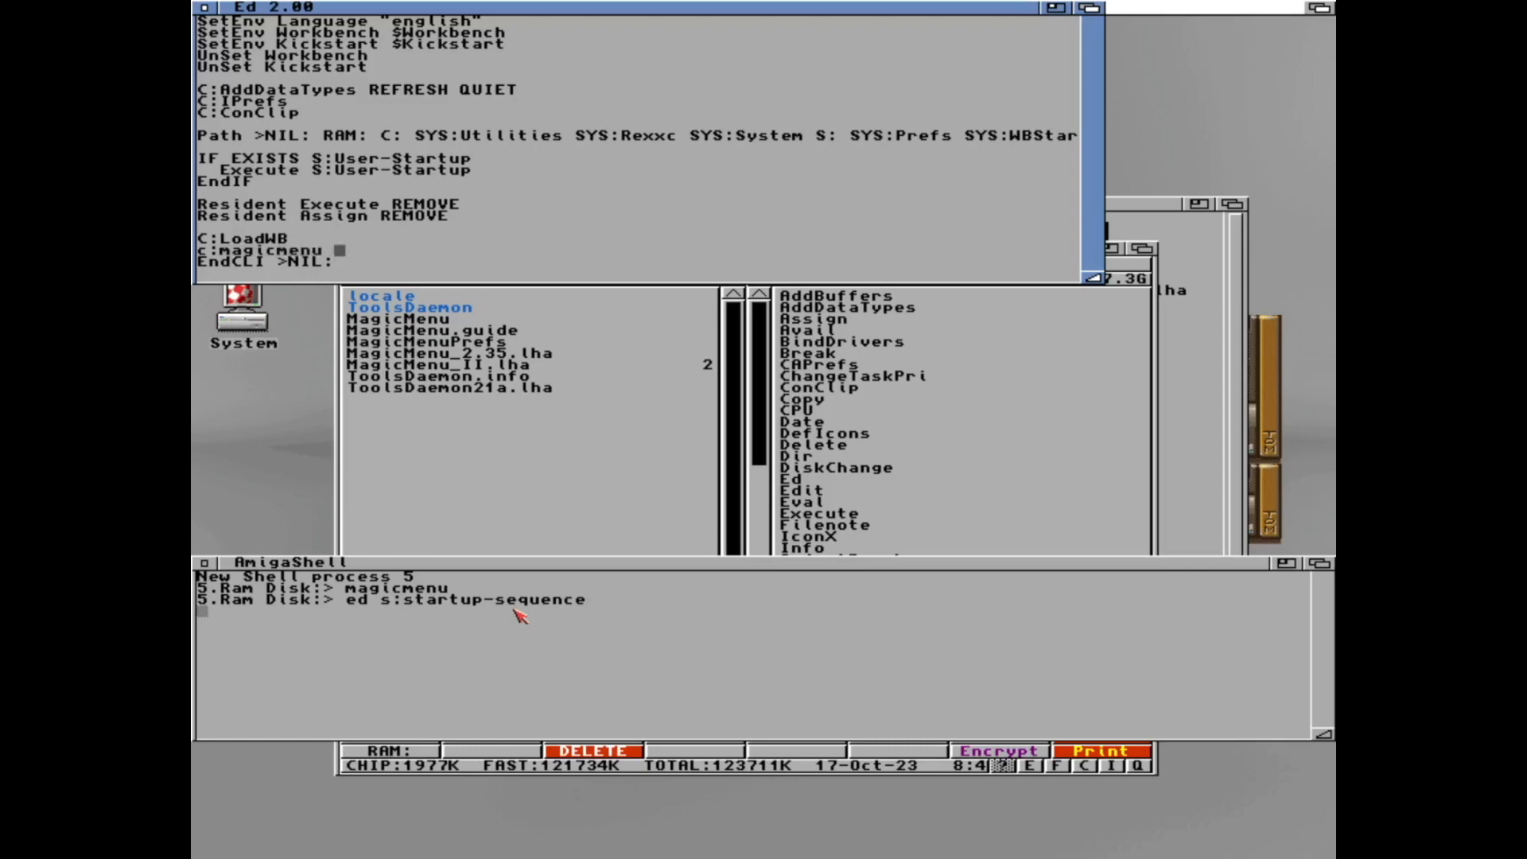
text(<)
text(NIL)
text(:)
right_click(251, 8)
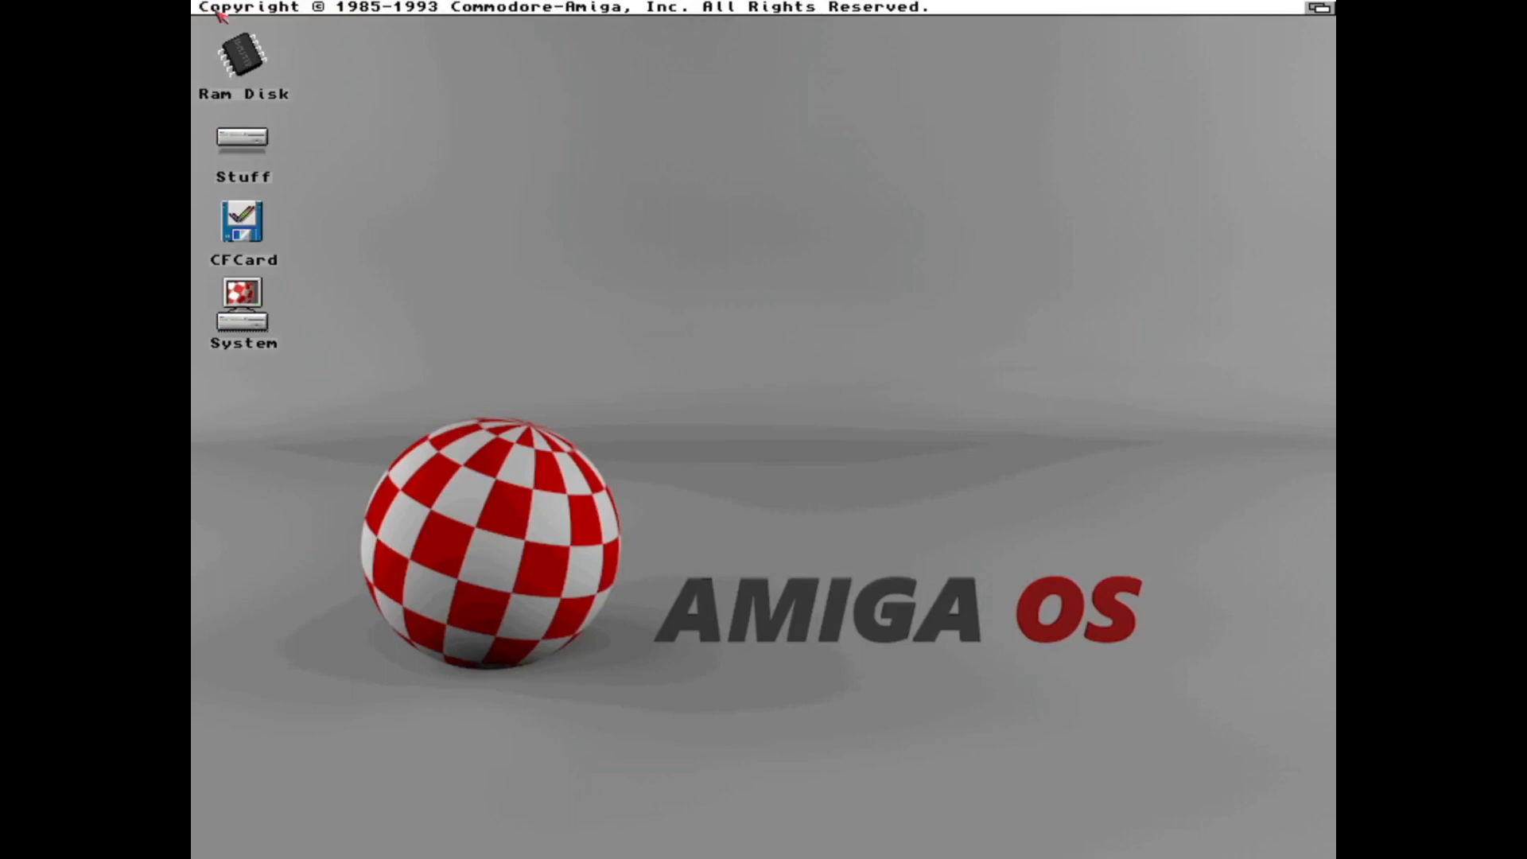
Check the MagicMenu pop-up on the desktop, then open, reposition and close the Stuff drawer.
right_click(350, 227)
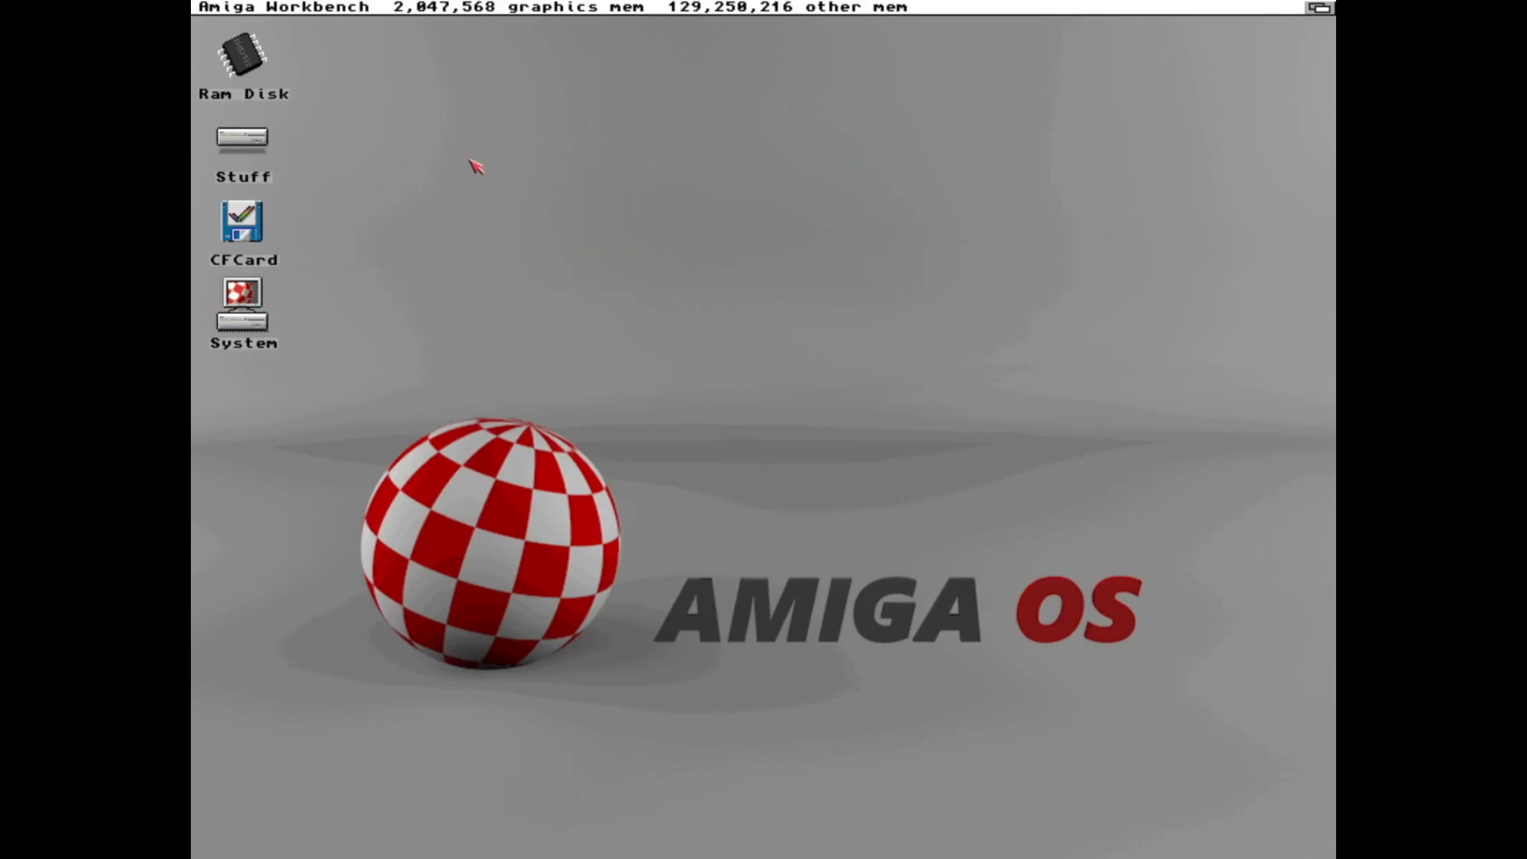
double_click(242, 142)
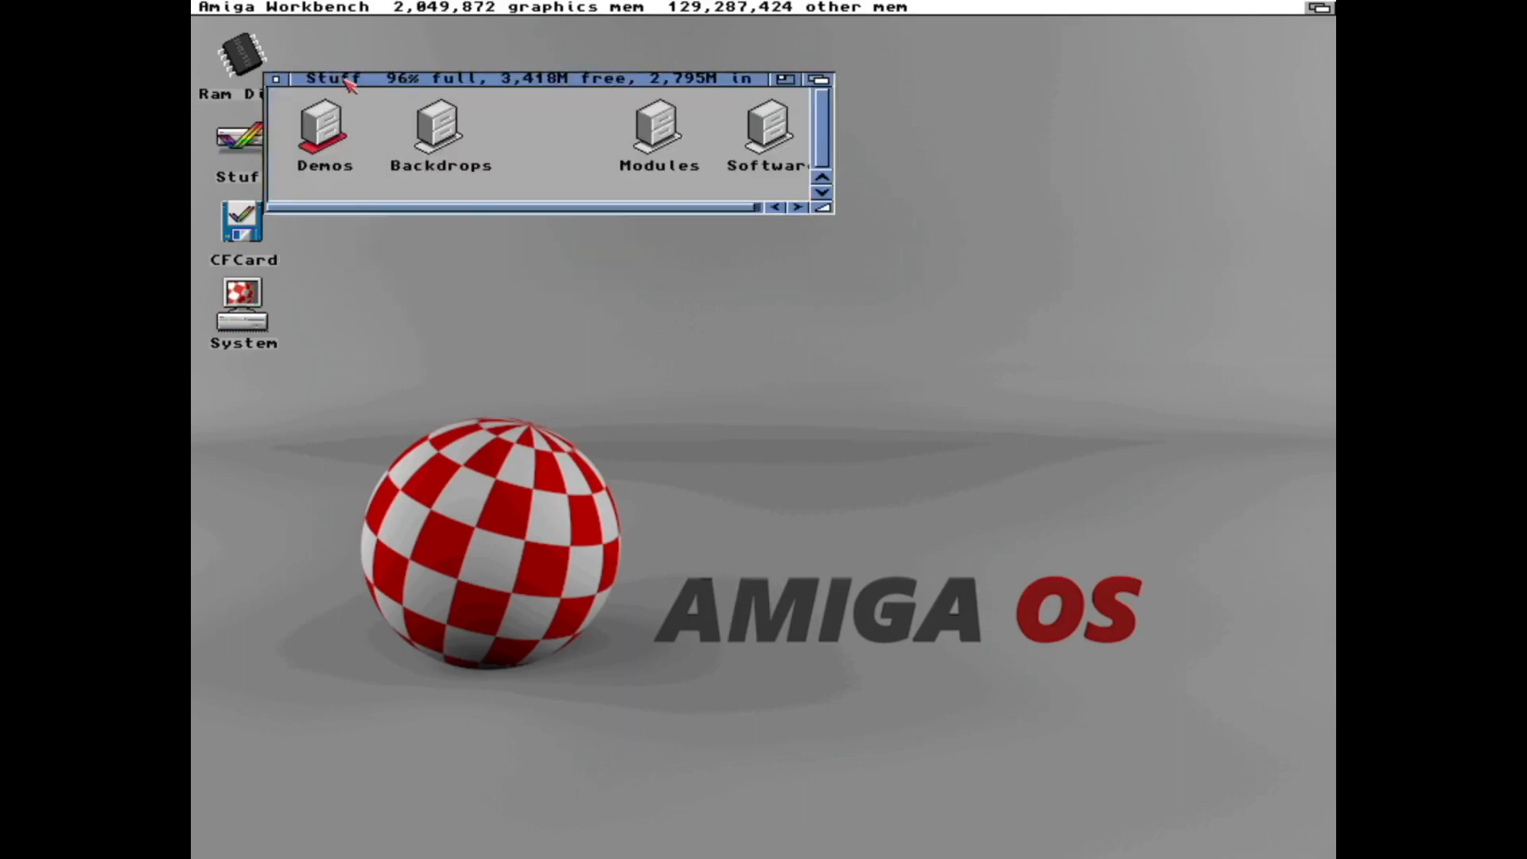
drag(343, 79, 685, 340)
click(618, 338)
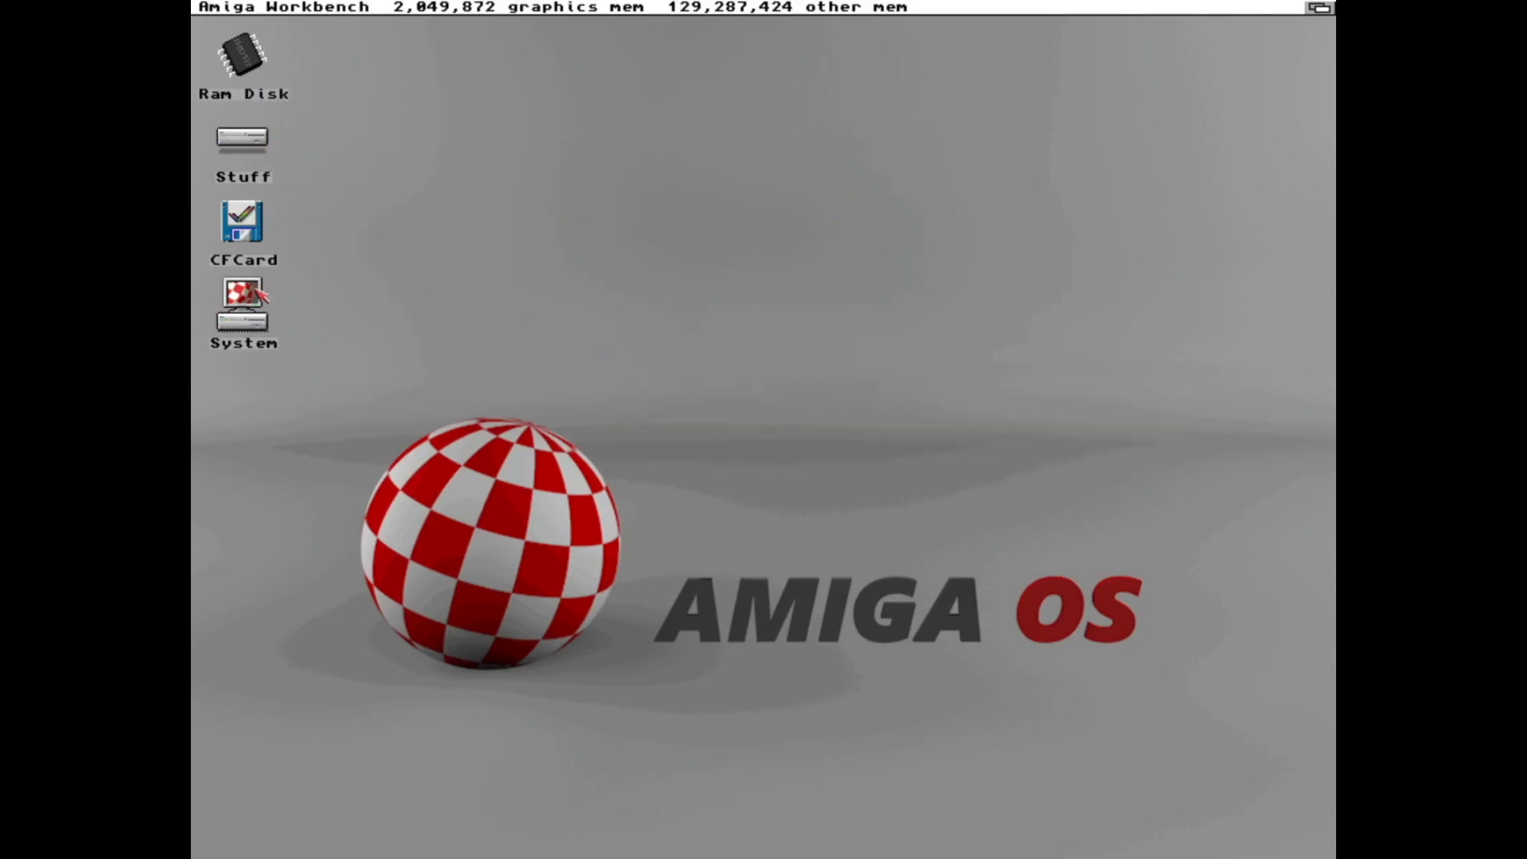
Open System > Prefs and launch the Palette preferences editor.
double_click(242, 305)
drag(357, 48, 914, 278)
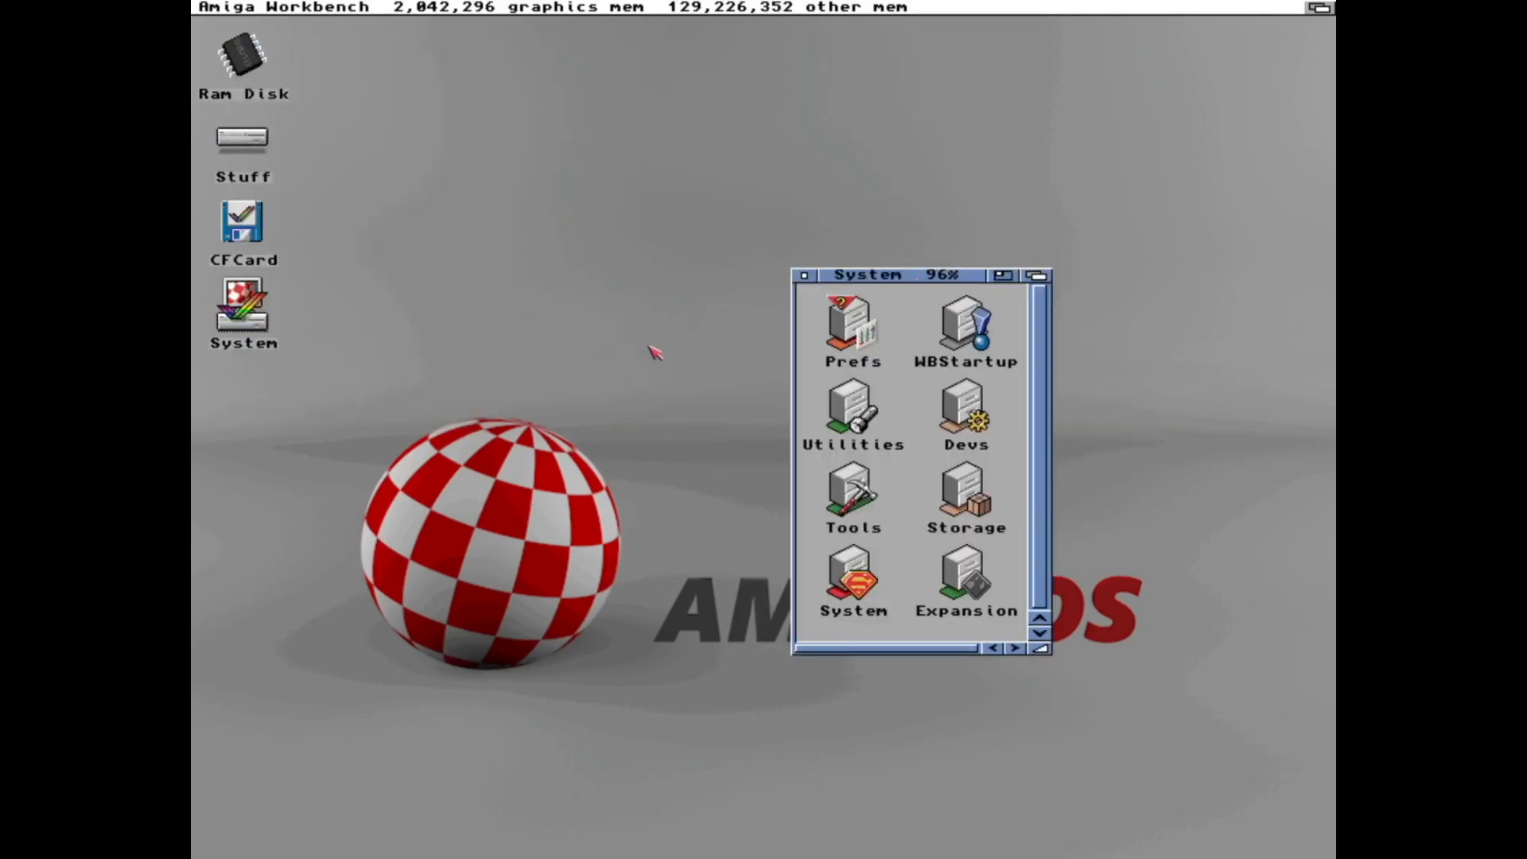
double_click(853, 332)
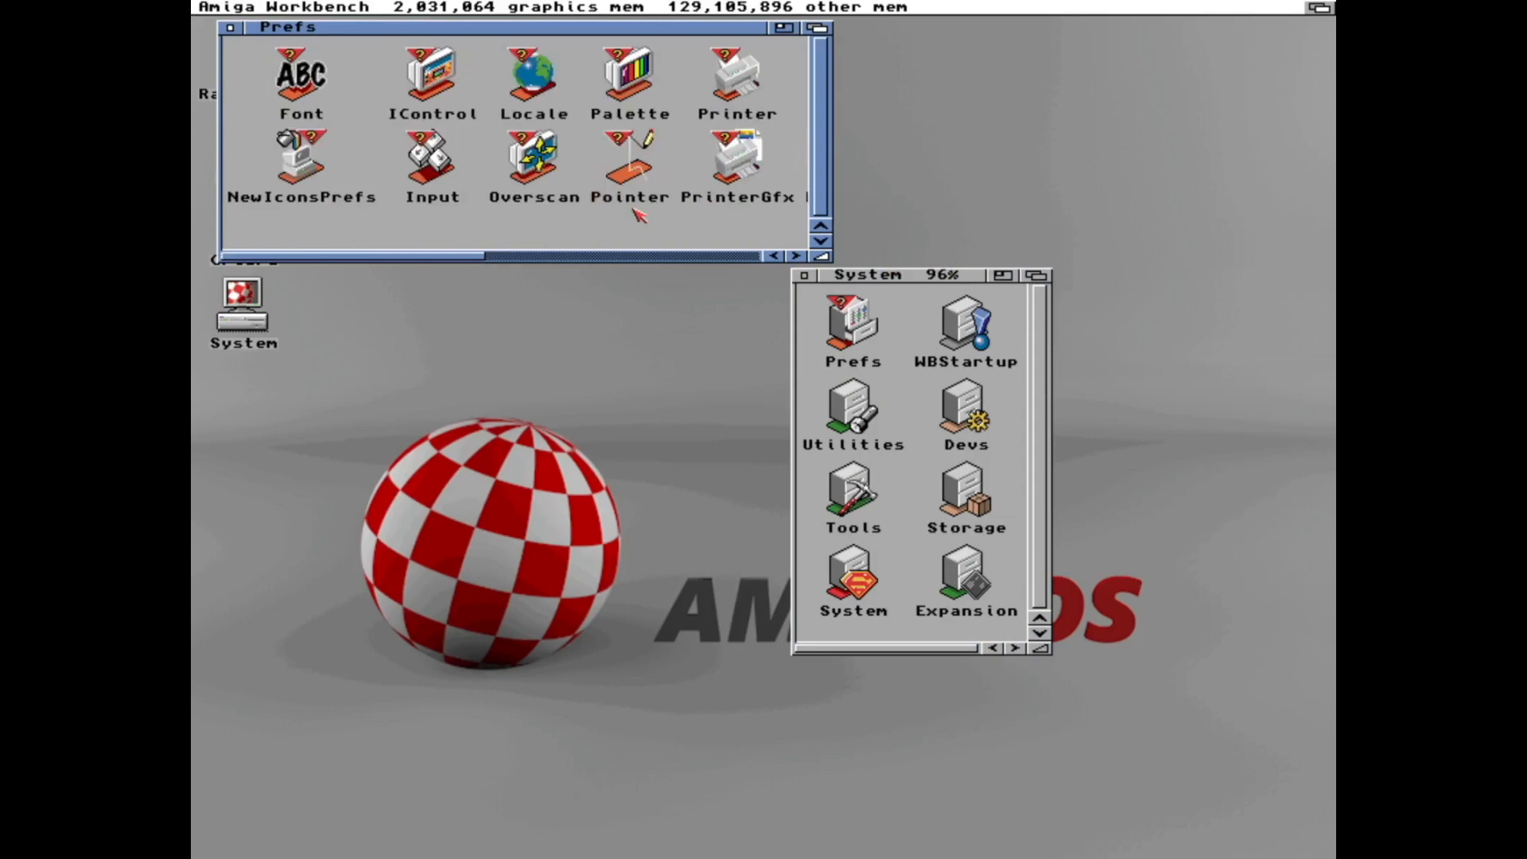
double_click(629, 84)
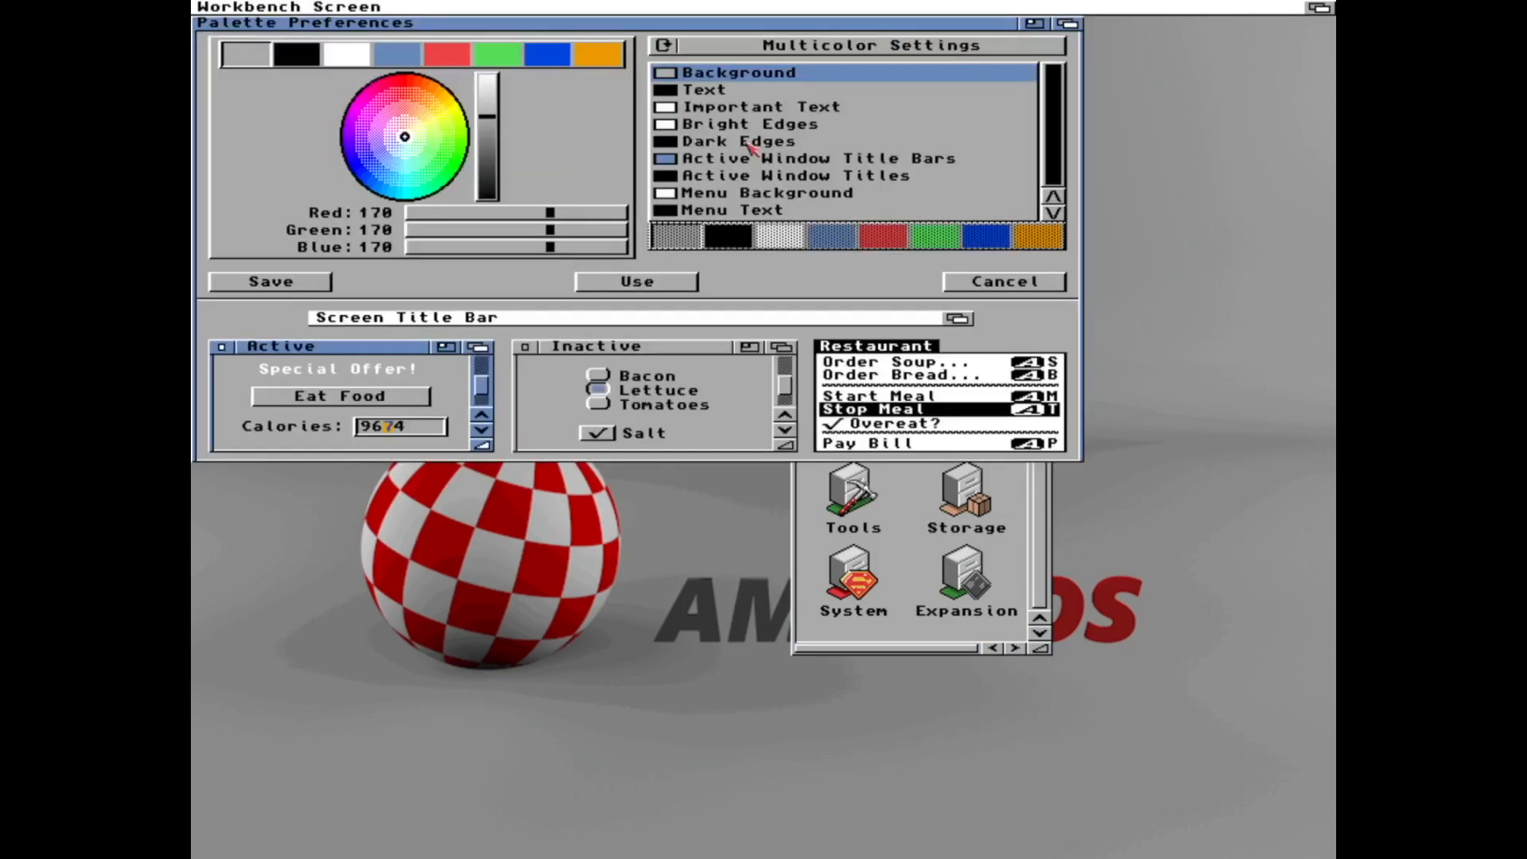
Lower the green and blue of the Active Window Title Bars colour in Palette Preferences.
drag(691, 22, 801, 350)
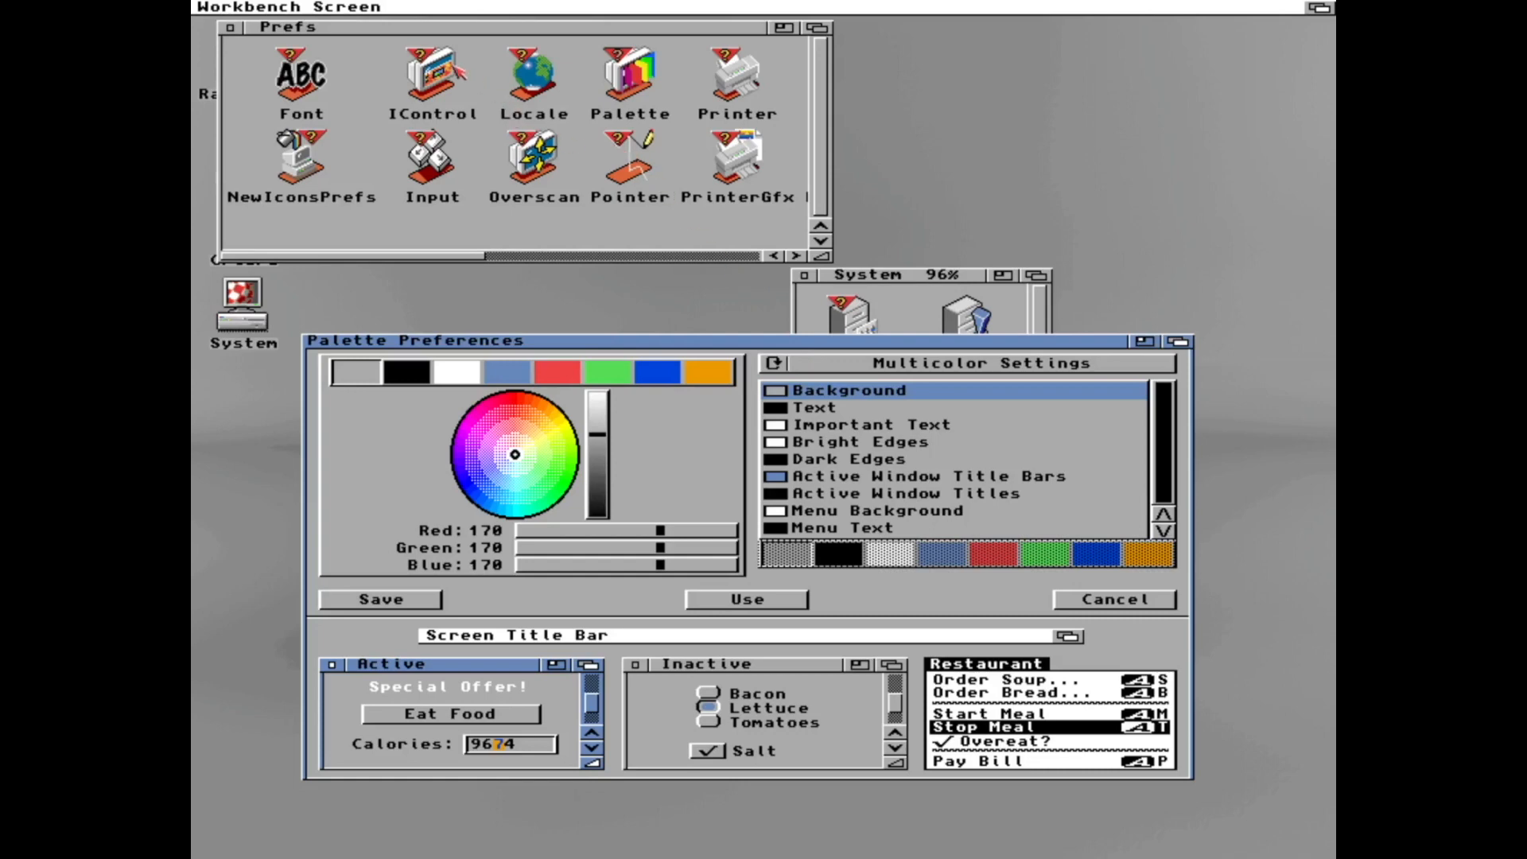
click(942, 477)
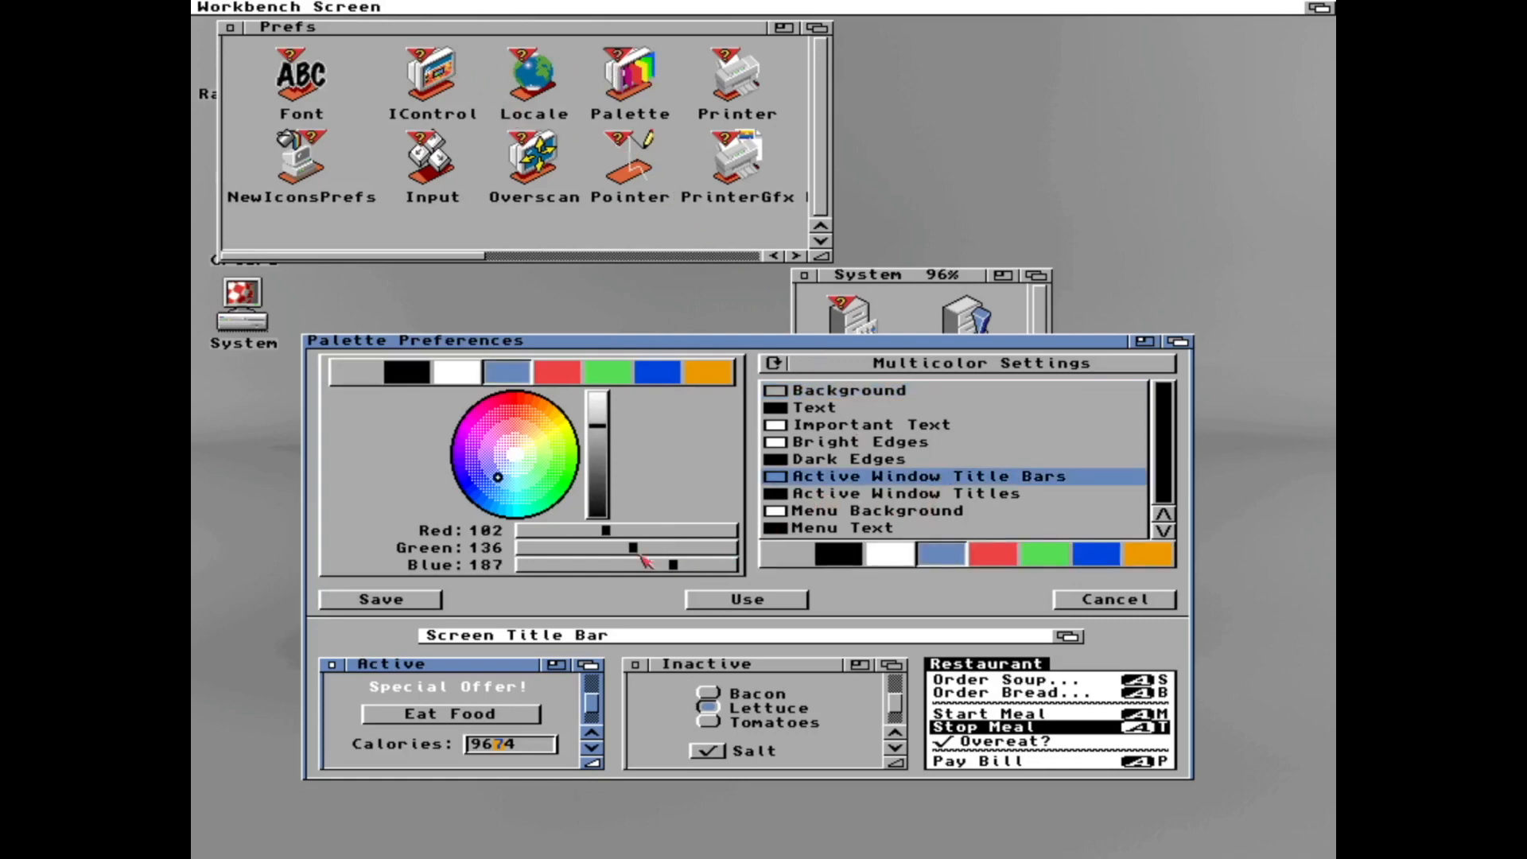
mouse_move(672, 564)
mouse_down()
mouse_move(607, 565)
mouse_move(606, 548)
mouse_up()
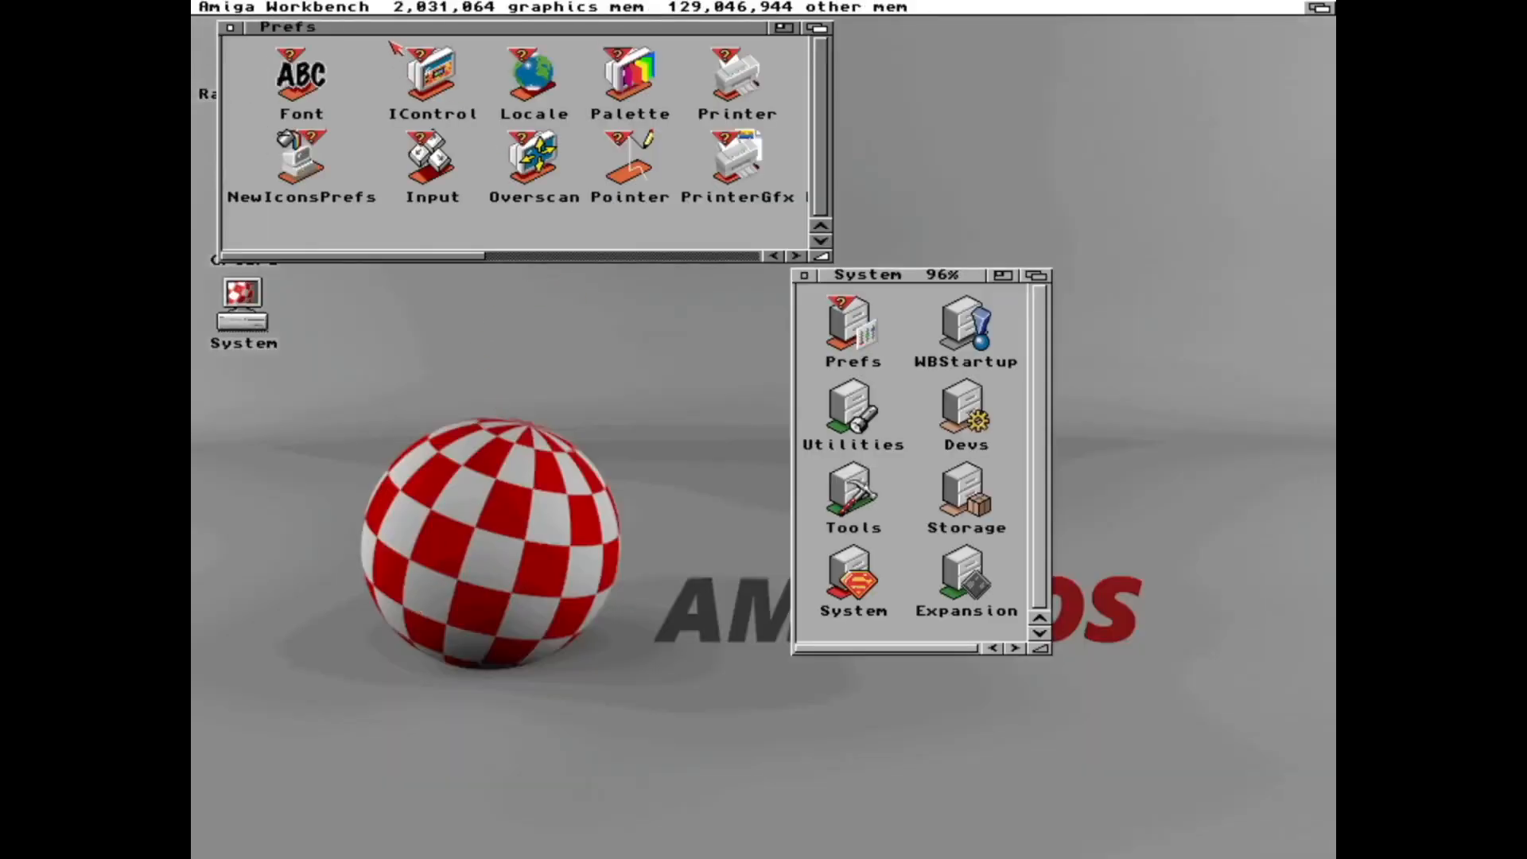
Move the System drawer to the top right with the Prefs drawer below it.
drag(400, 27, 612, 358)
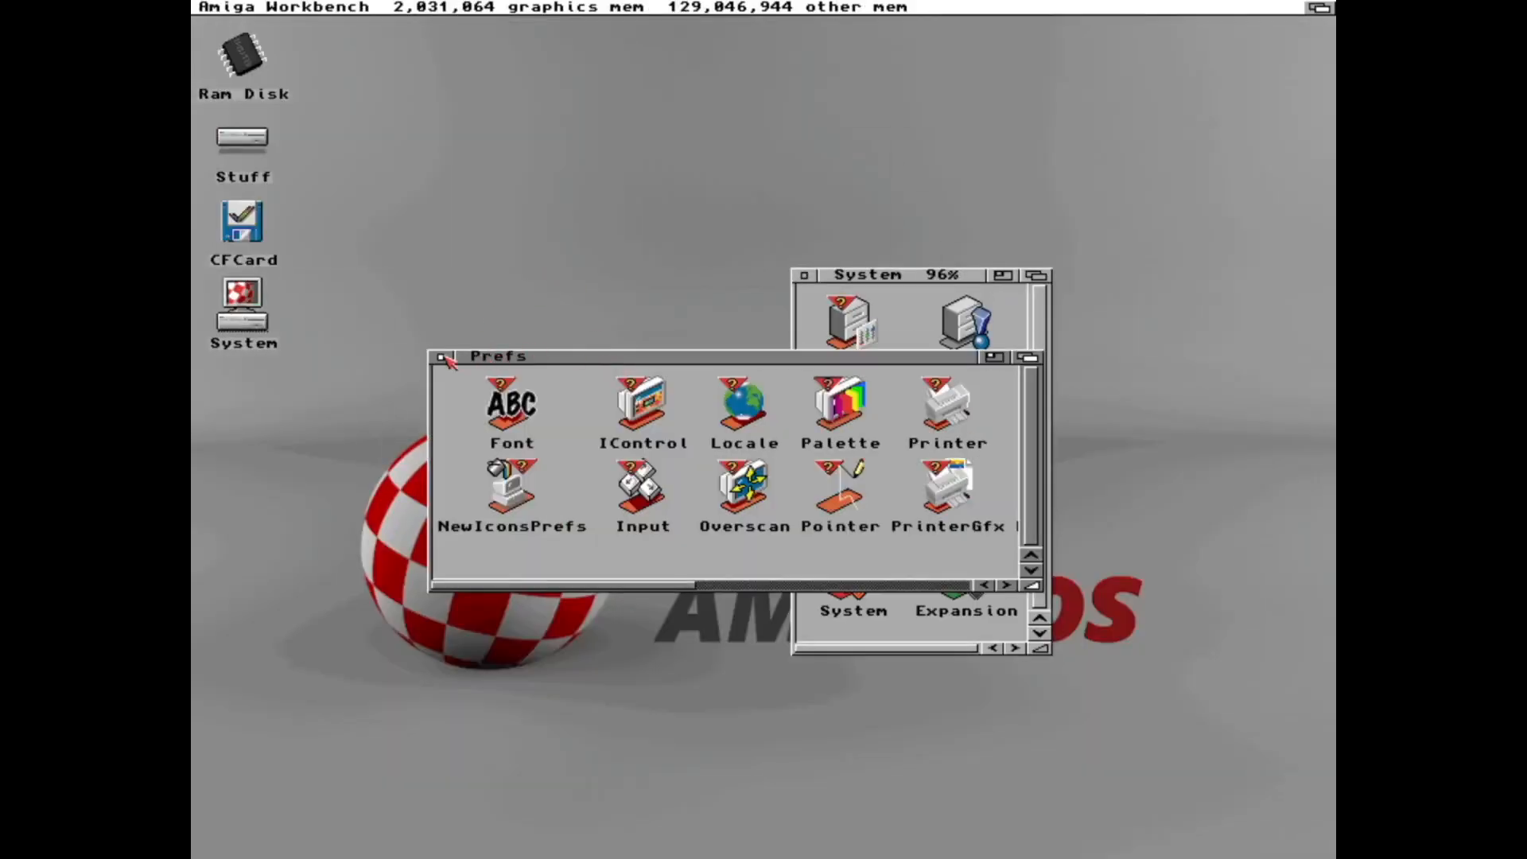
drag(853, 277, 942, 20)
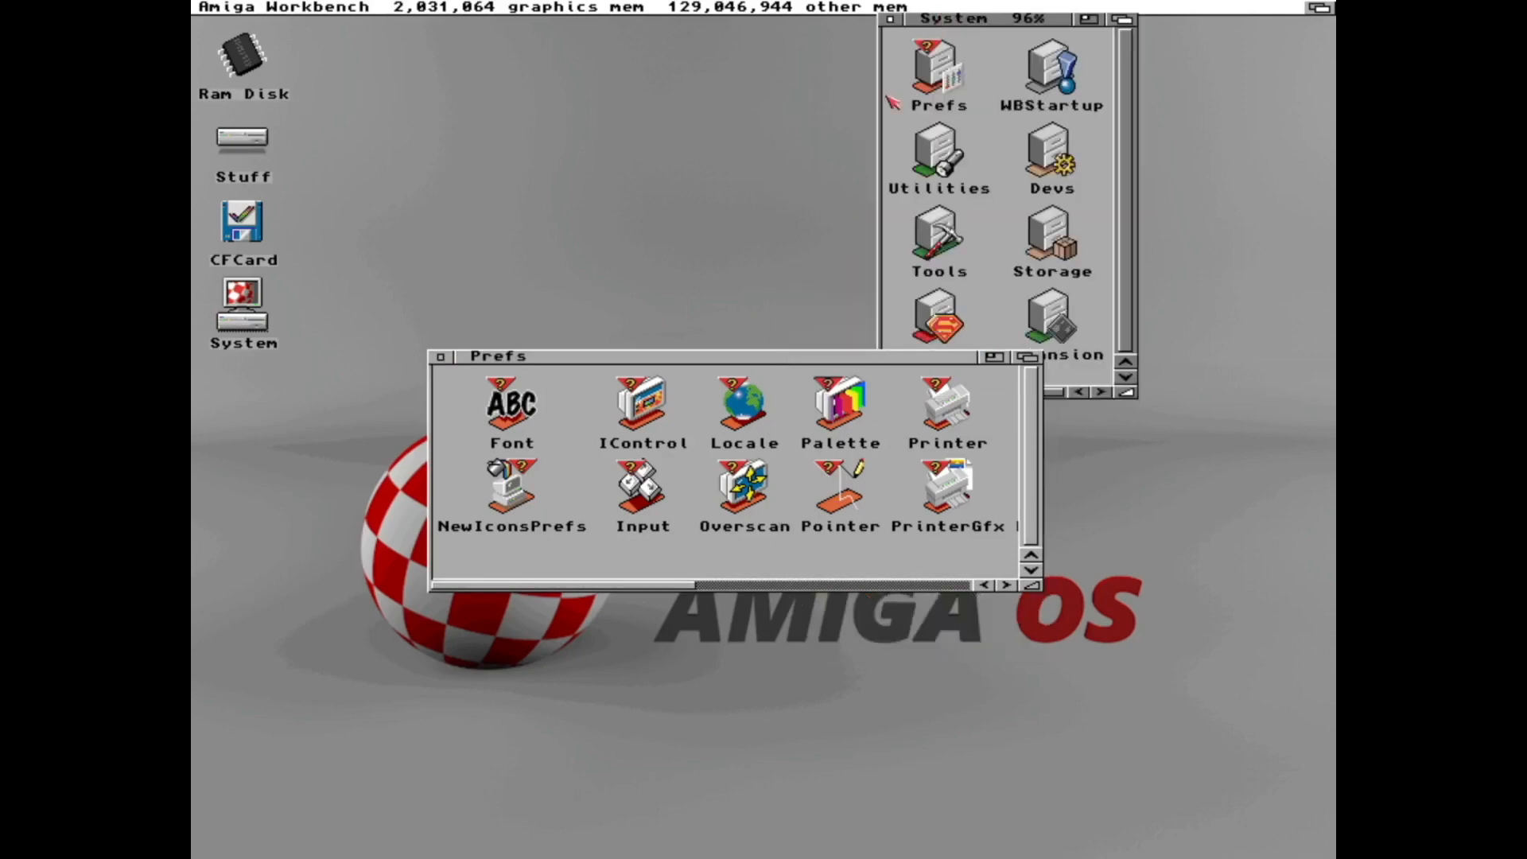
drag(695, 359, 499, 417)
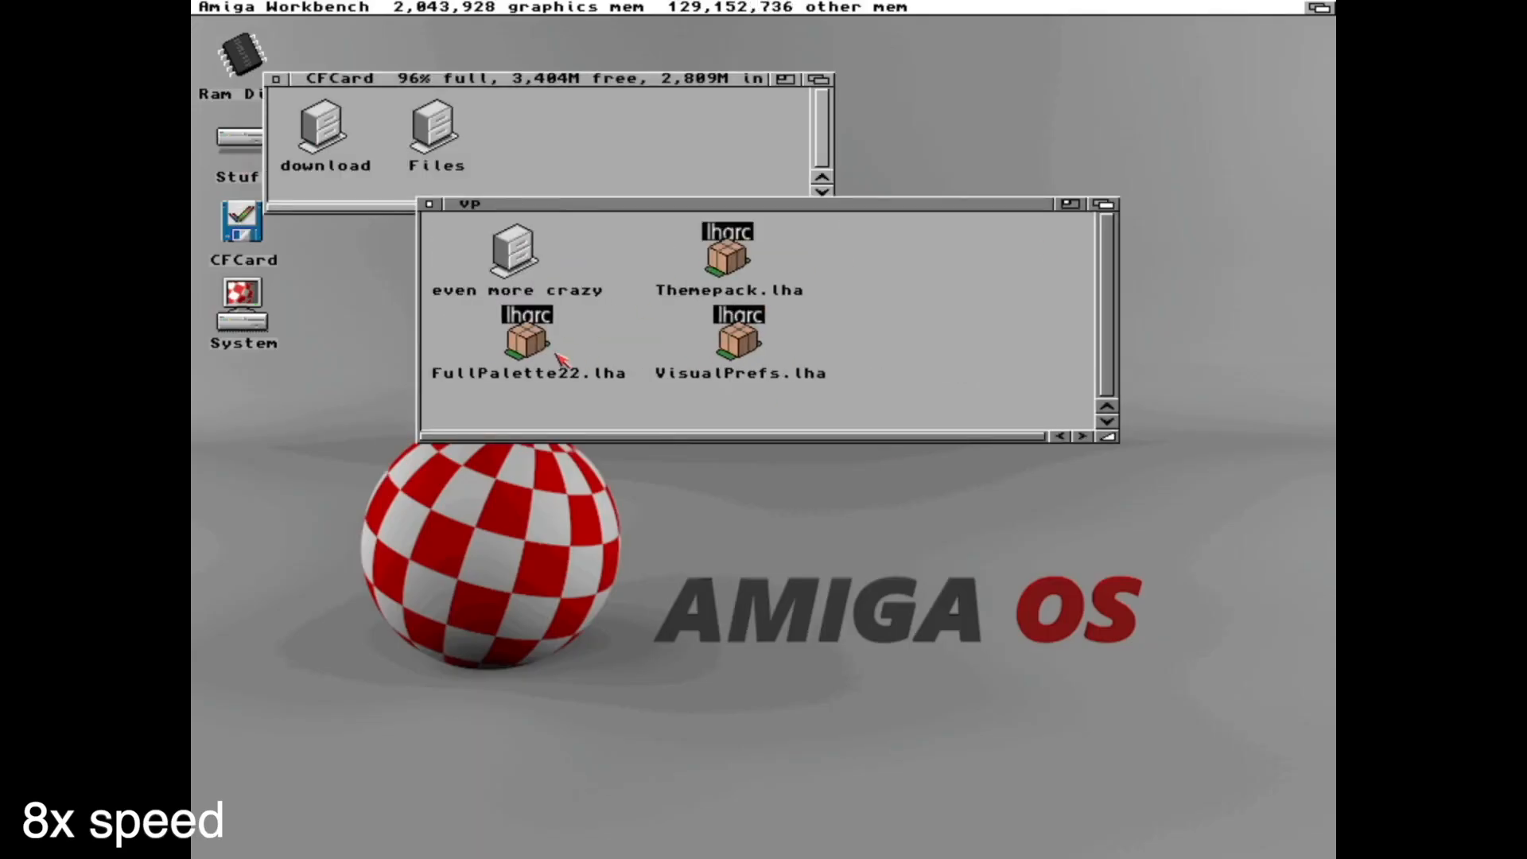
Open a new shell, list CF0:download/vp and create the fullpalette folder.
key(super+e)
text(newshell)
key(Return)
drag(478, 7, 478, 514)
text(cf0: download )
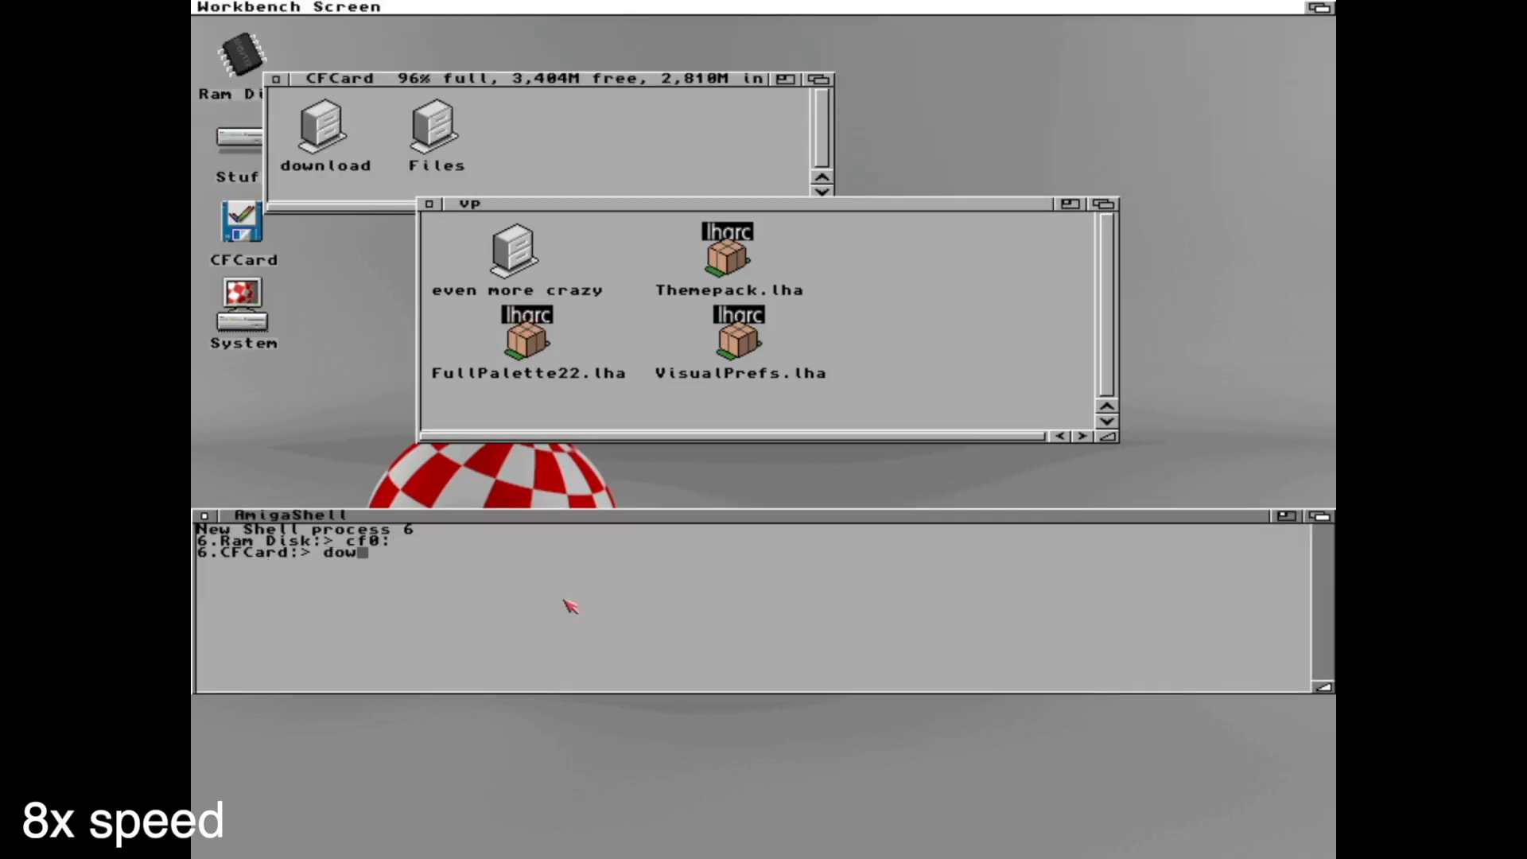
text(vl vp dir)
key(Return)
text(mkdir fullpal)
key(Return)
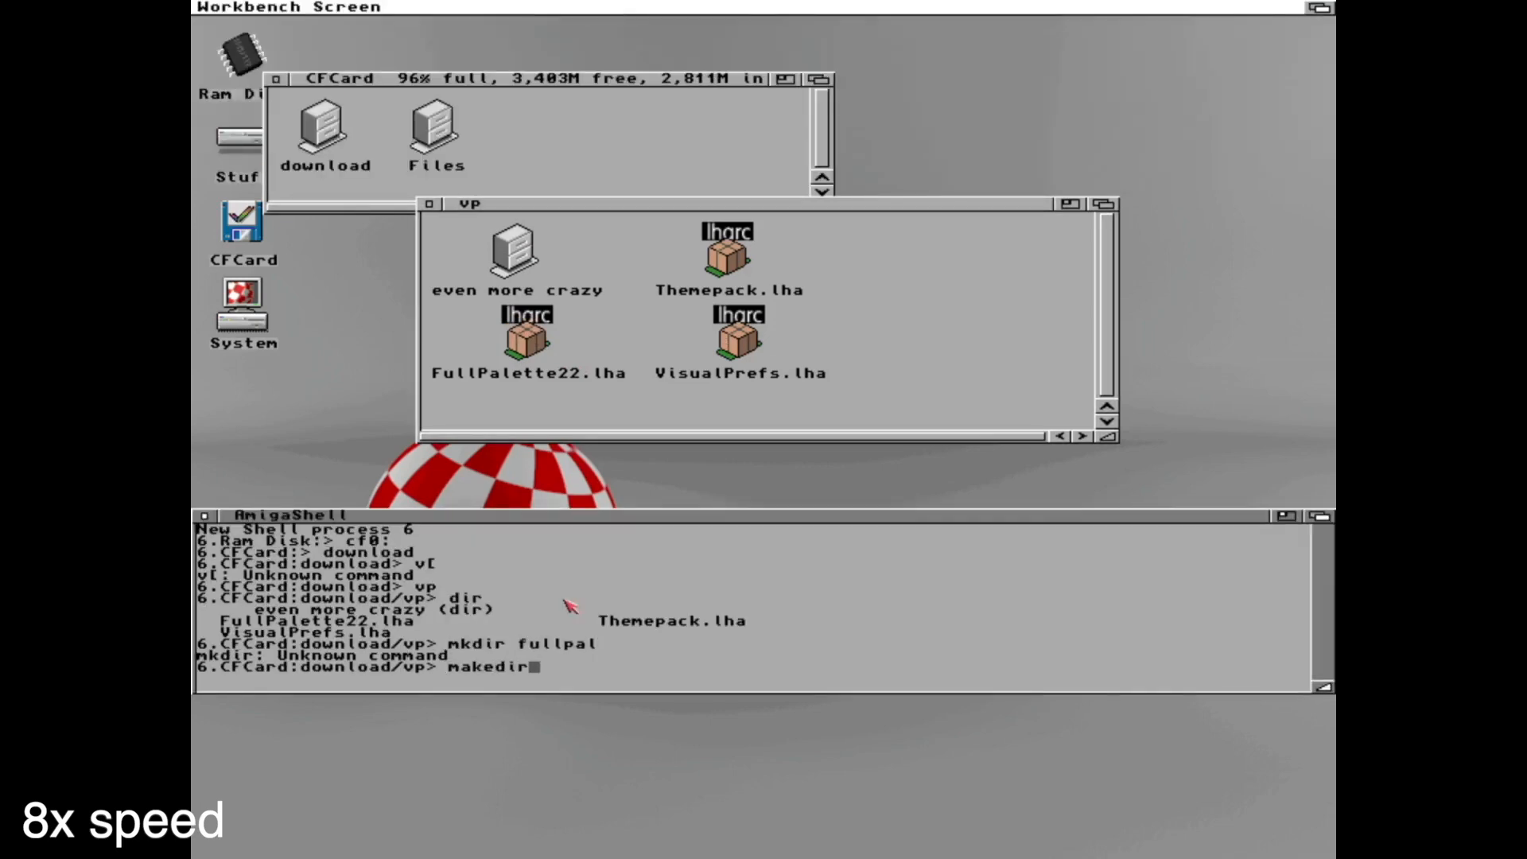
text(makedir fullpalette)
key(Return)
text(lha x fullpalette22.lha fullpalette)
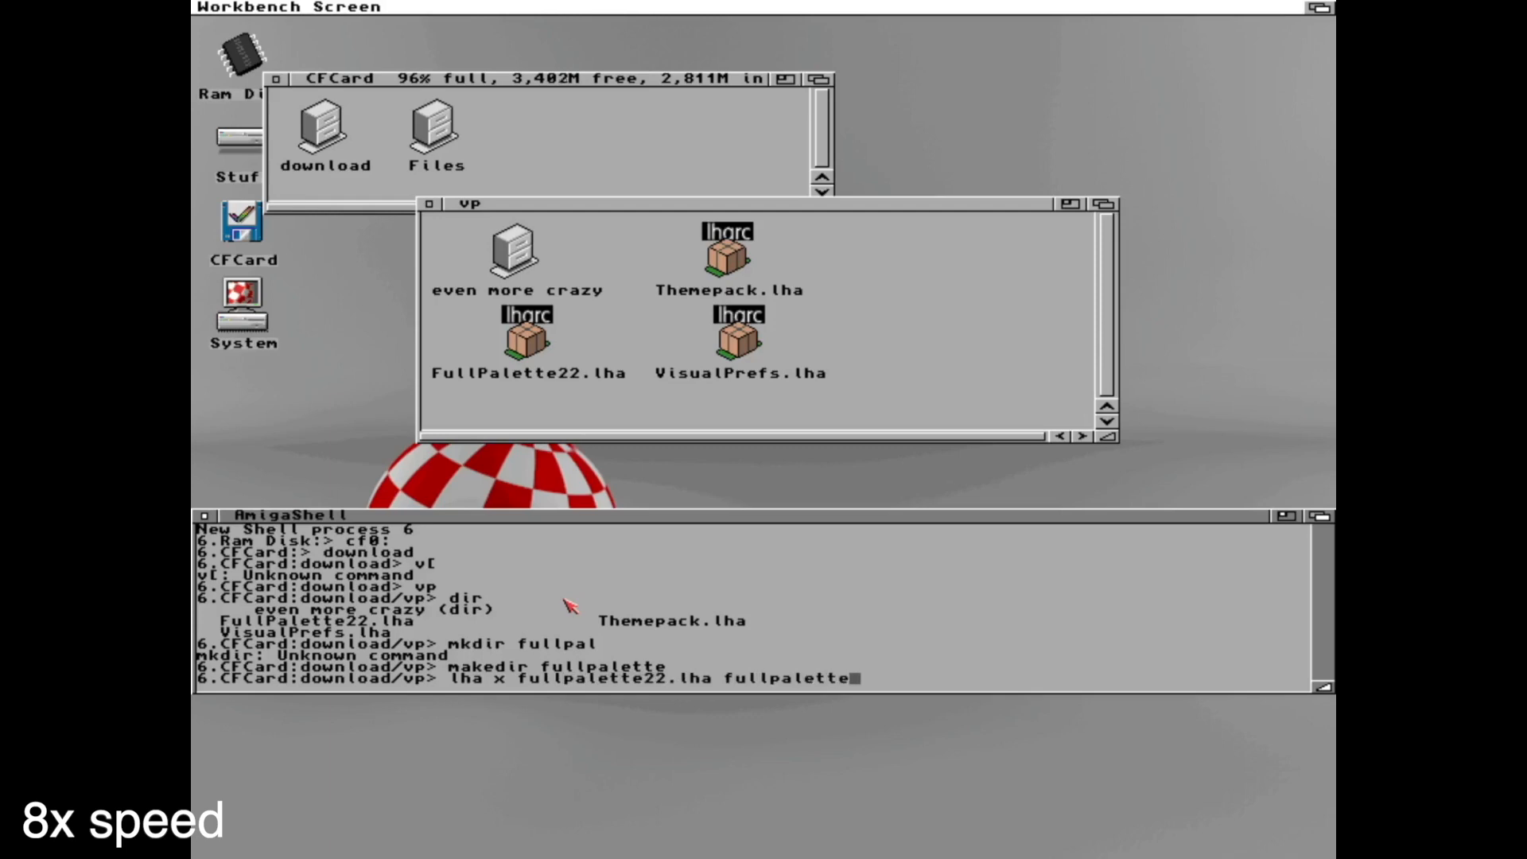
Extract FullPalette22.lha, visualprefs.lha and themepack.lha with lha x into the vp folder.
key(Return)
text(lha x FullPalette22.lha fullpalette/)
key(Return)
text(dir)
key(Return)
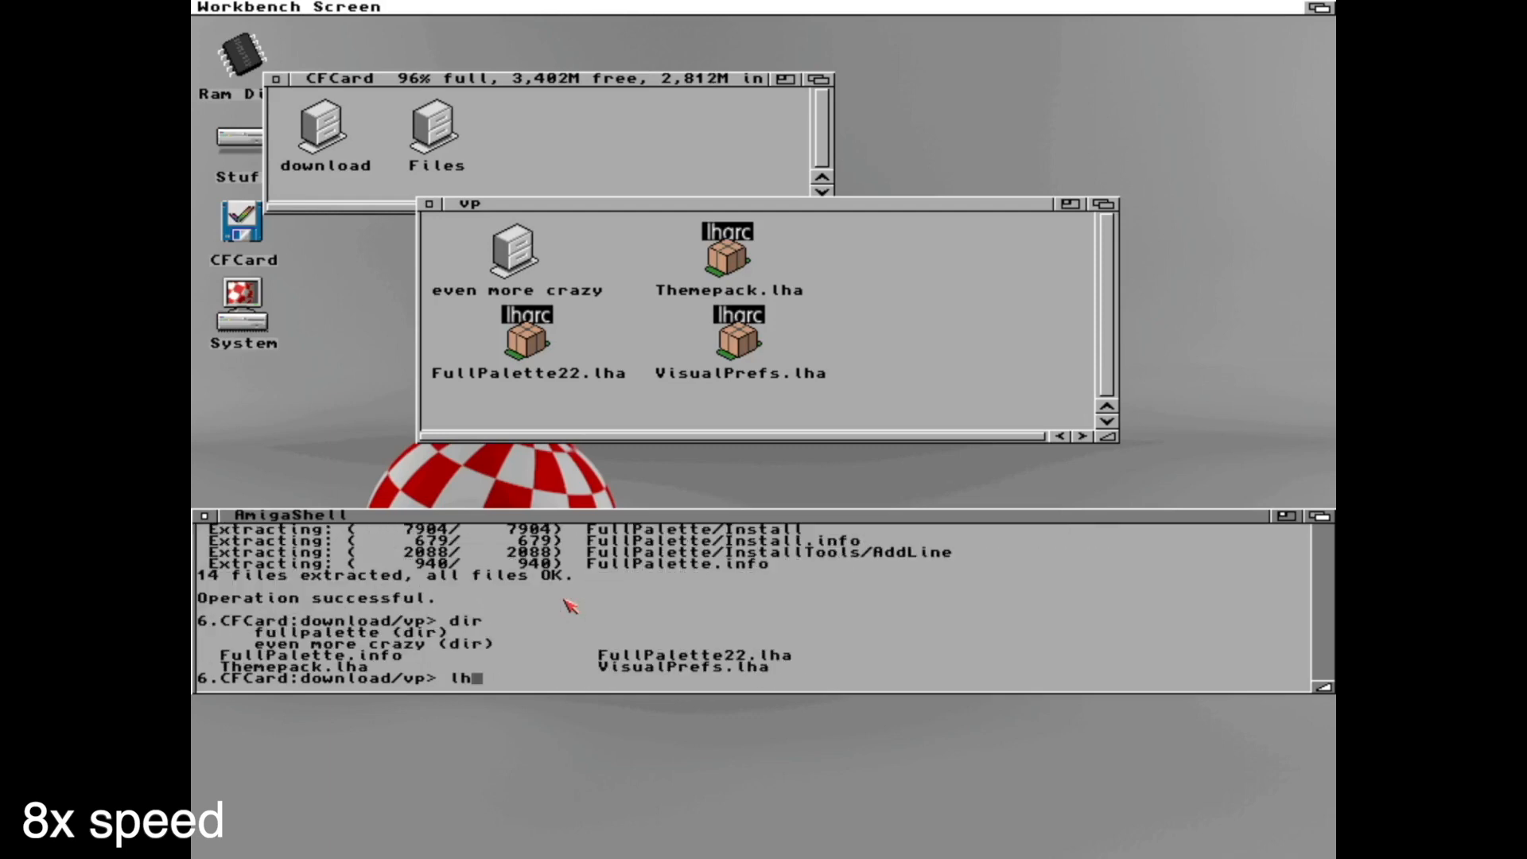
text(lha x visualprefs.lha)
key(Return)
text(dir)
key(Return)
text(lha x themepack.lha)
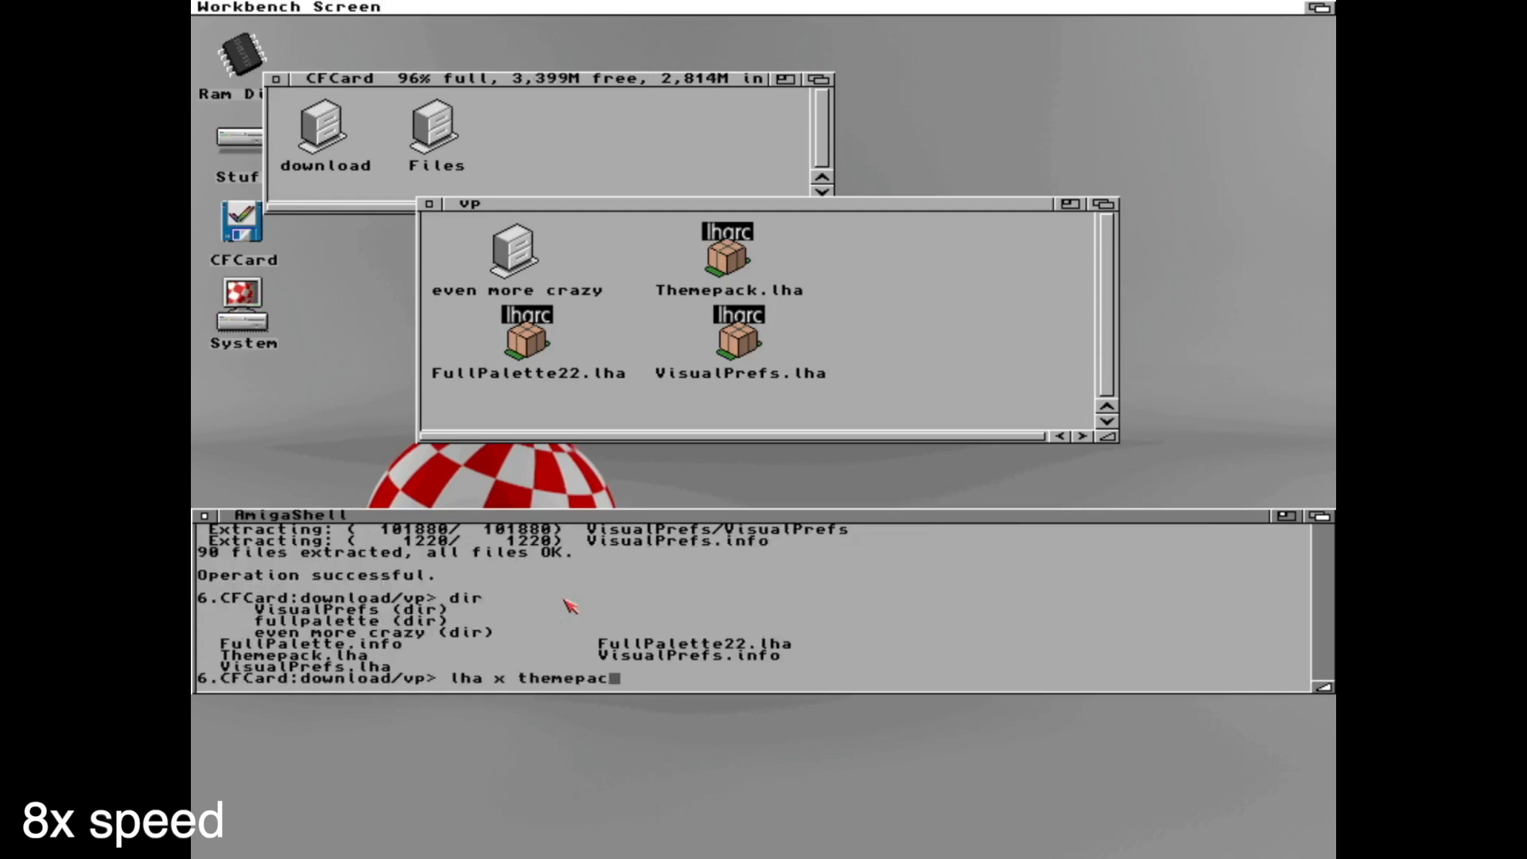
key(Return)
Launch FullPalette's installer for a real install to the suggested destination drawer.
double_click(513, 250)
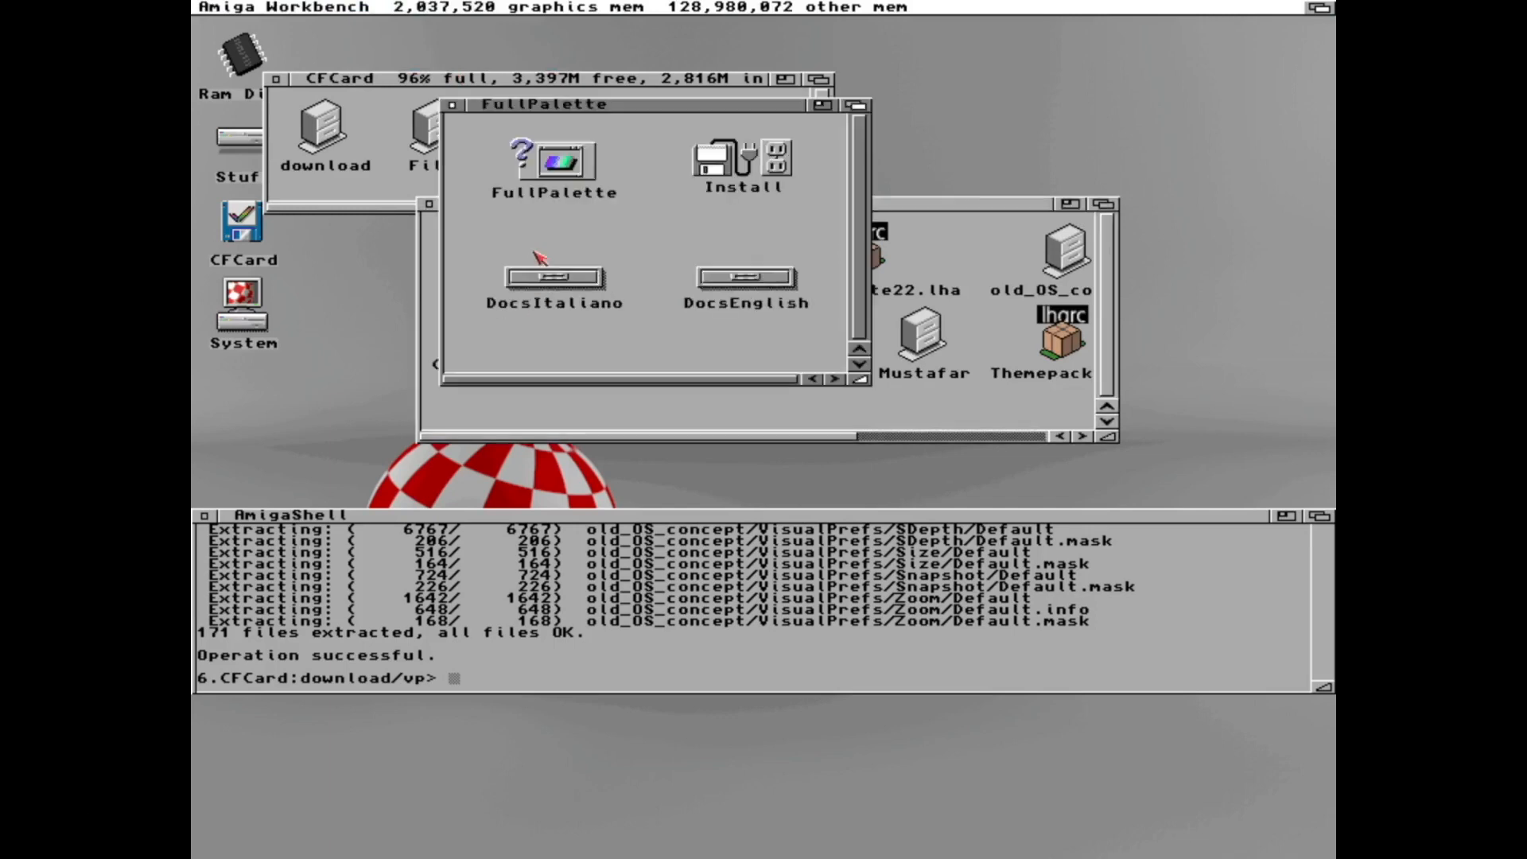
double_click(741, 161)
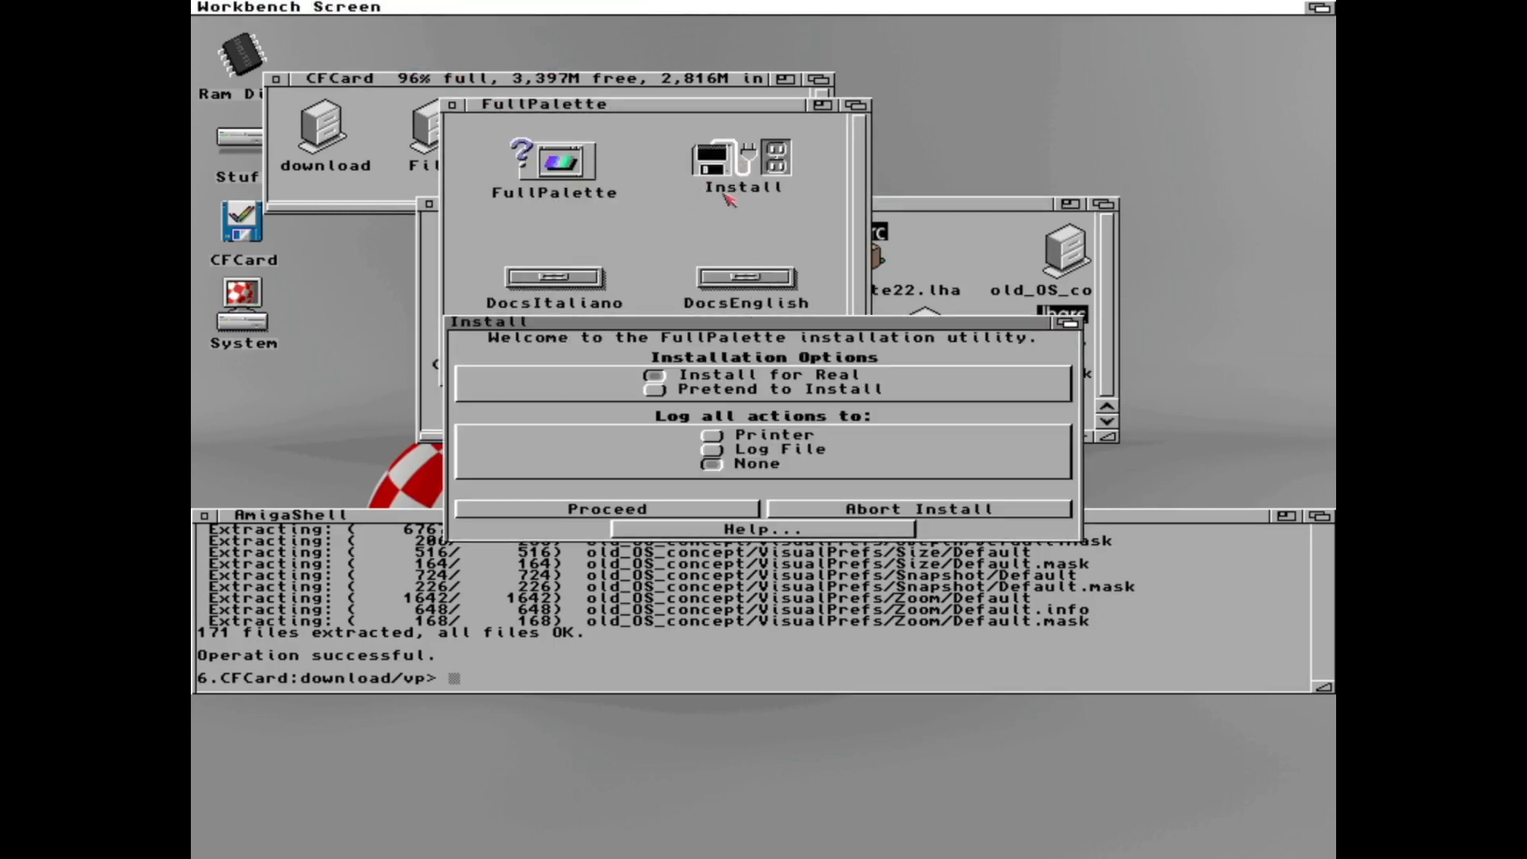
click(698, 510)
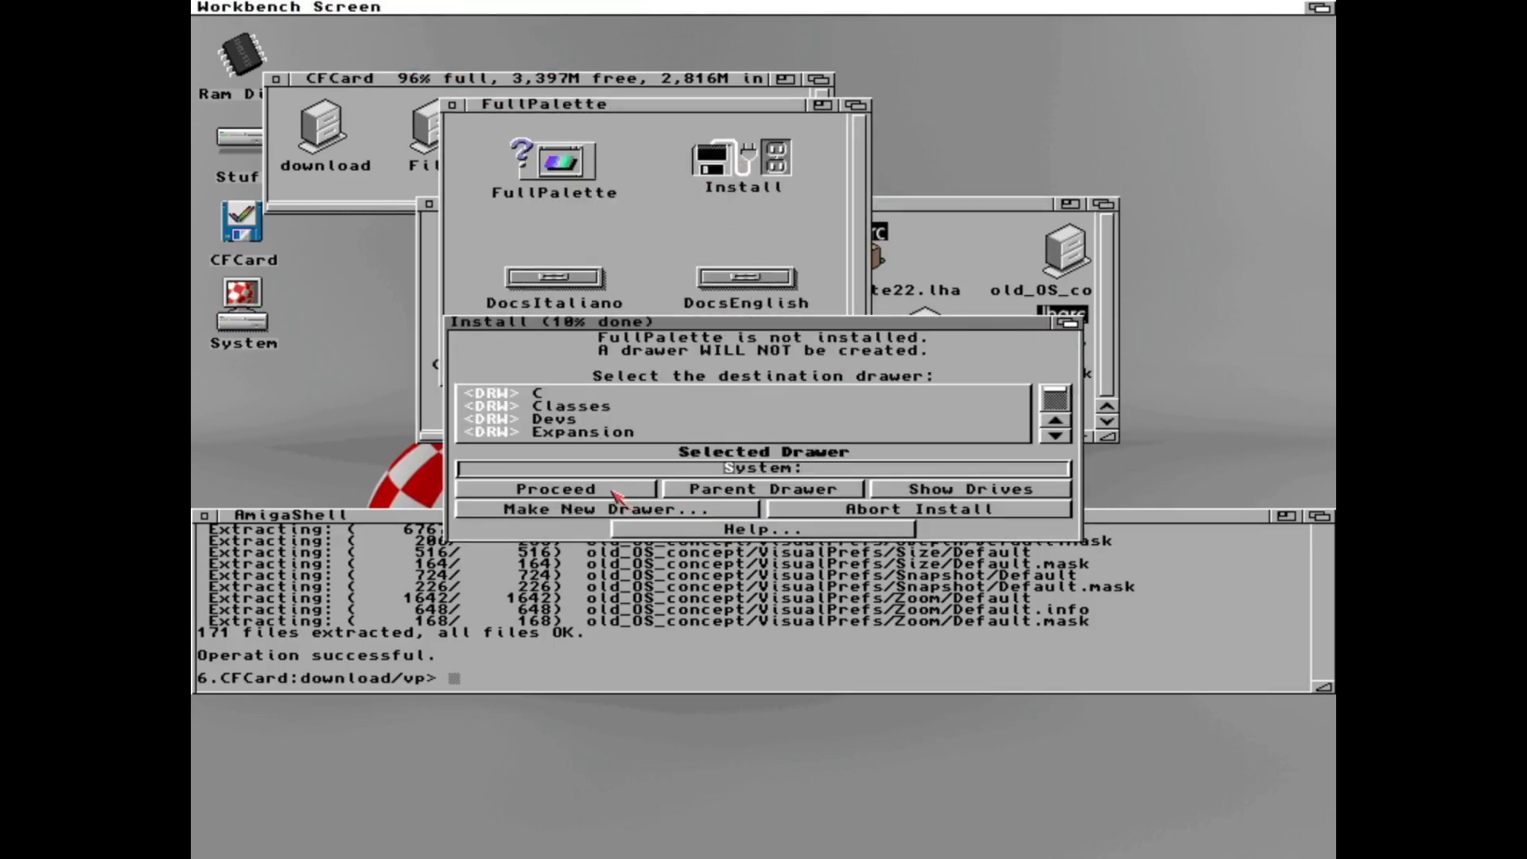
click(616, 492)
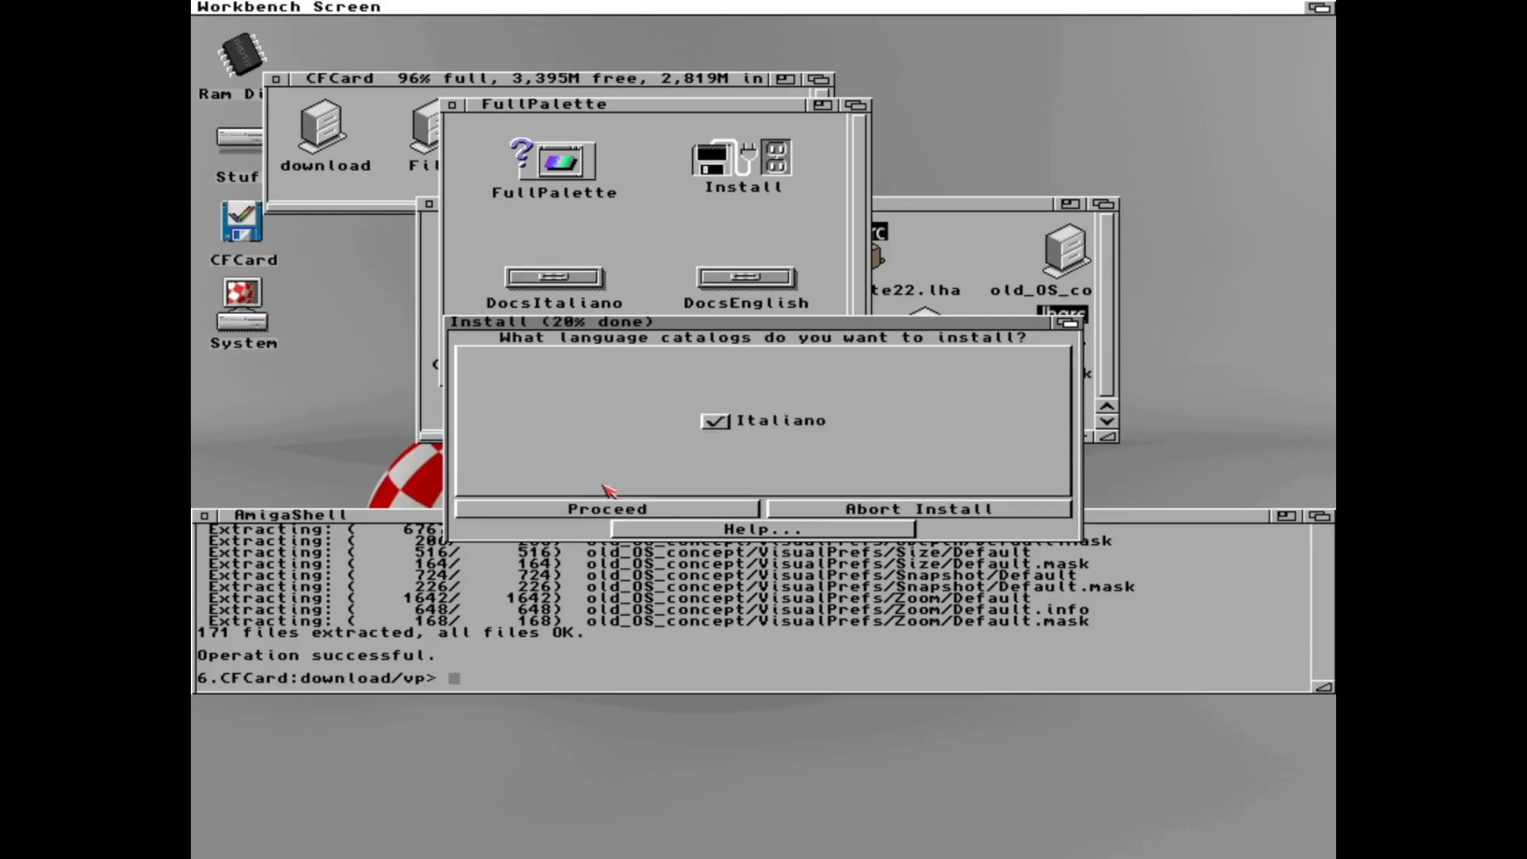
Skip the Italiano catalog, install the icons and finish the installer.
click(715, 420)
click(680, 509)
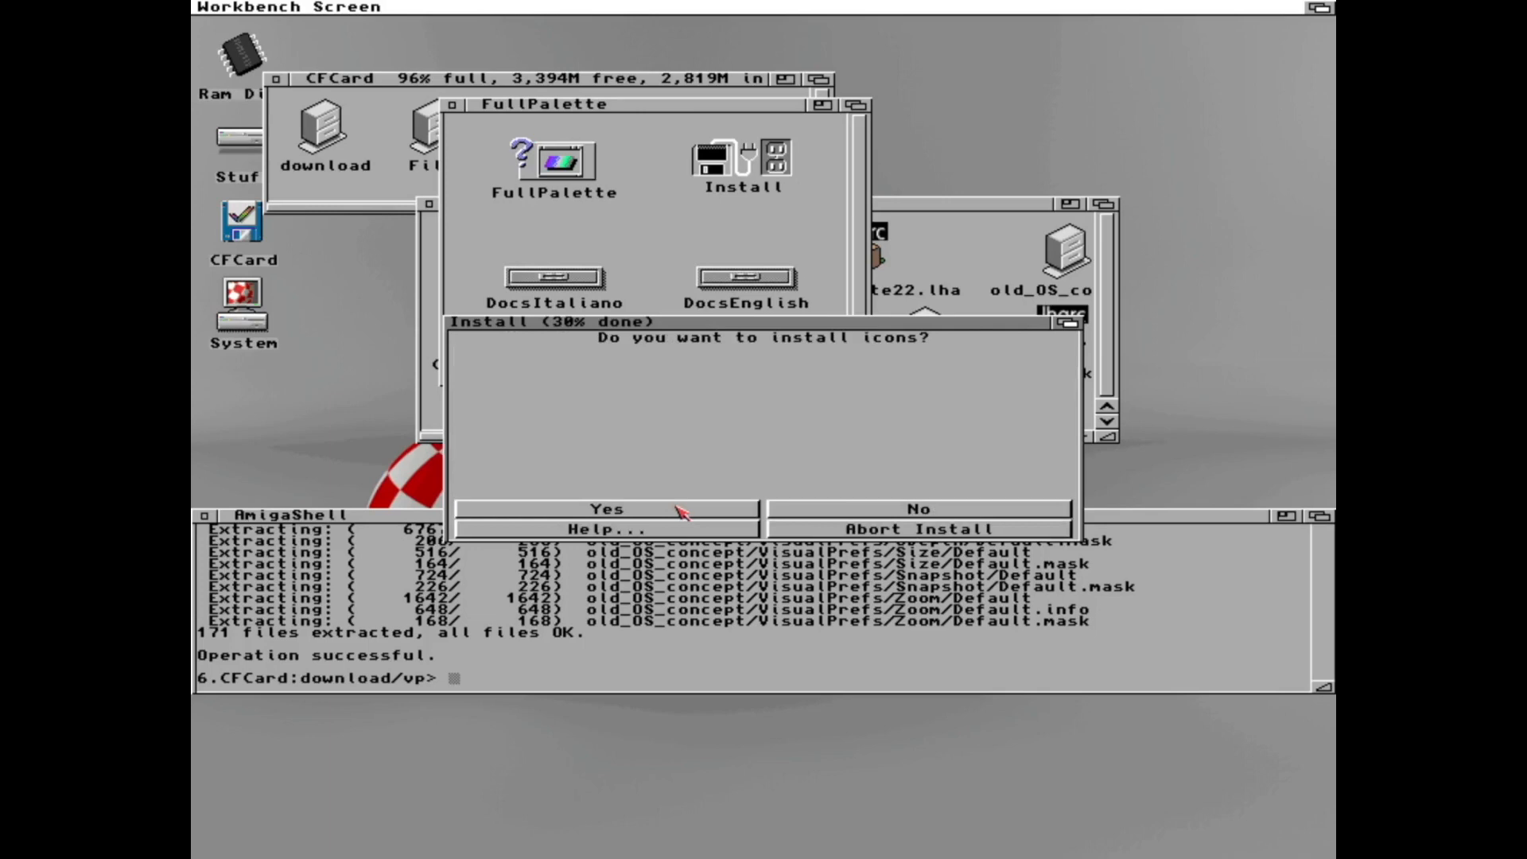
click(681, 511)
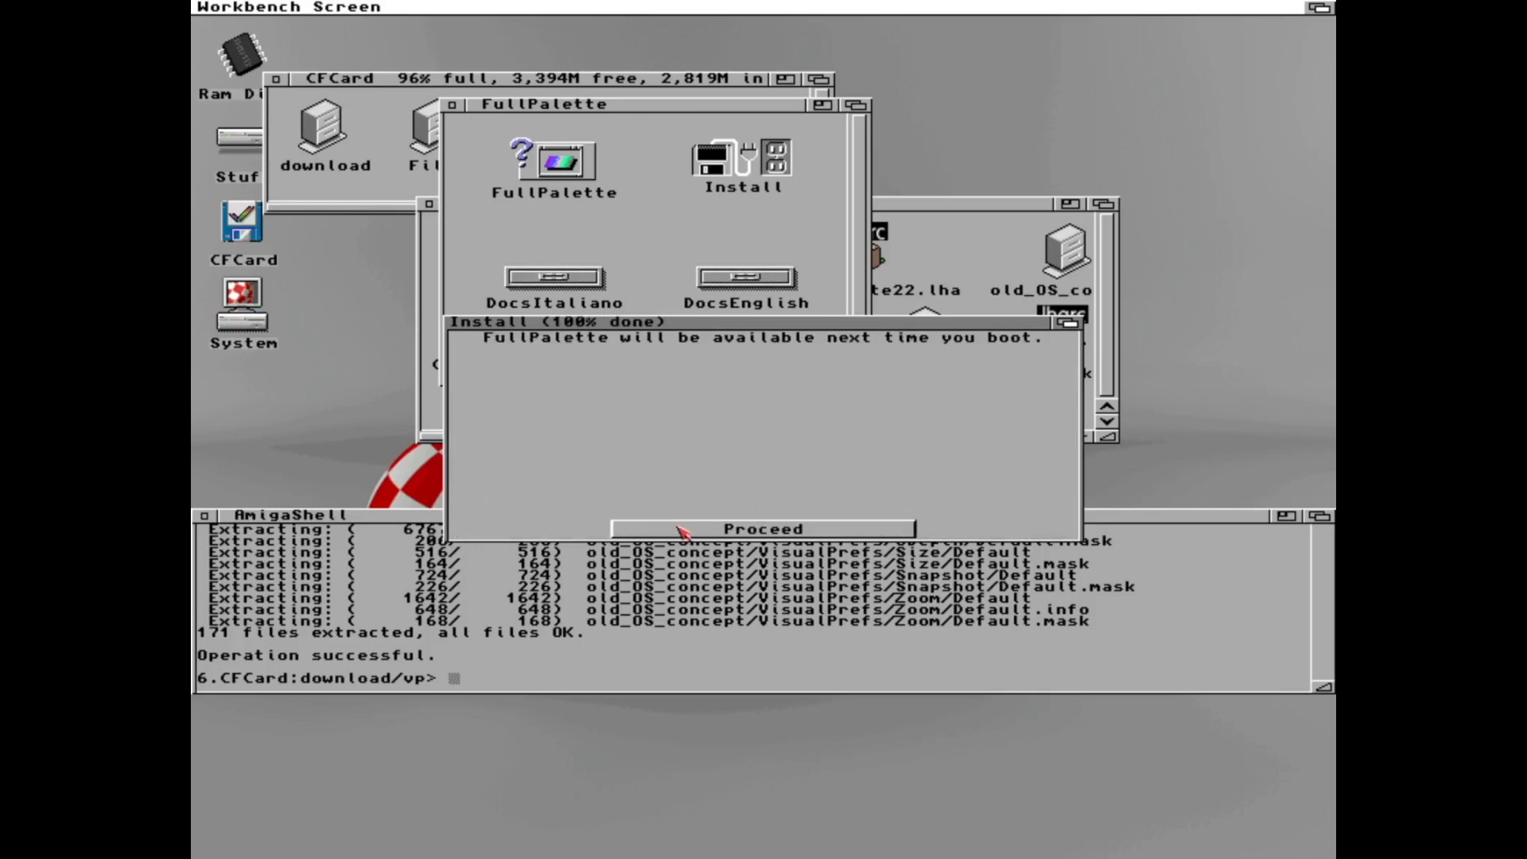
click(681, 531)
click(682, 531)
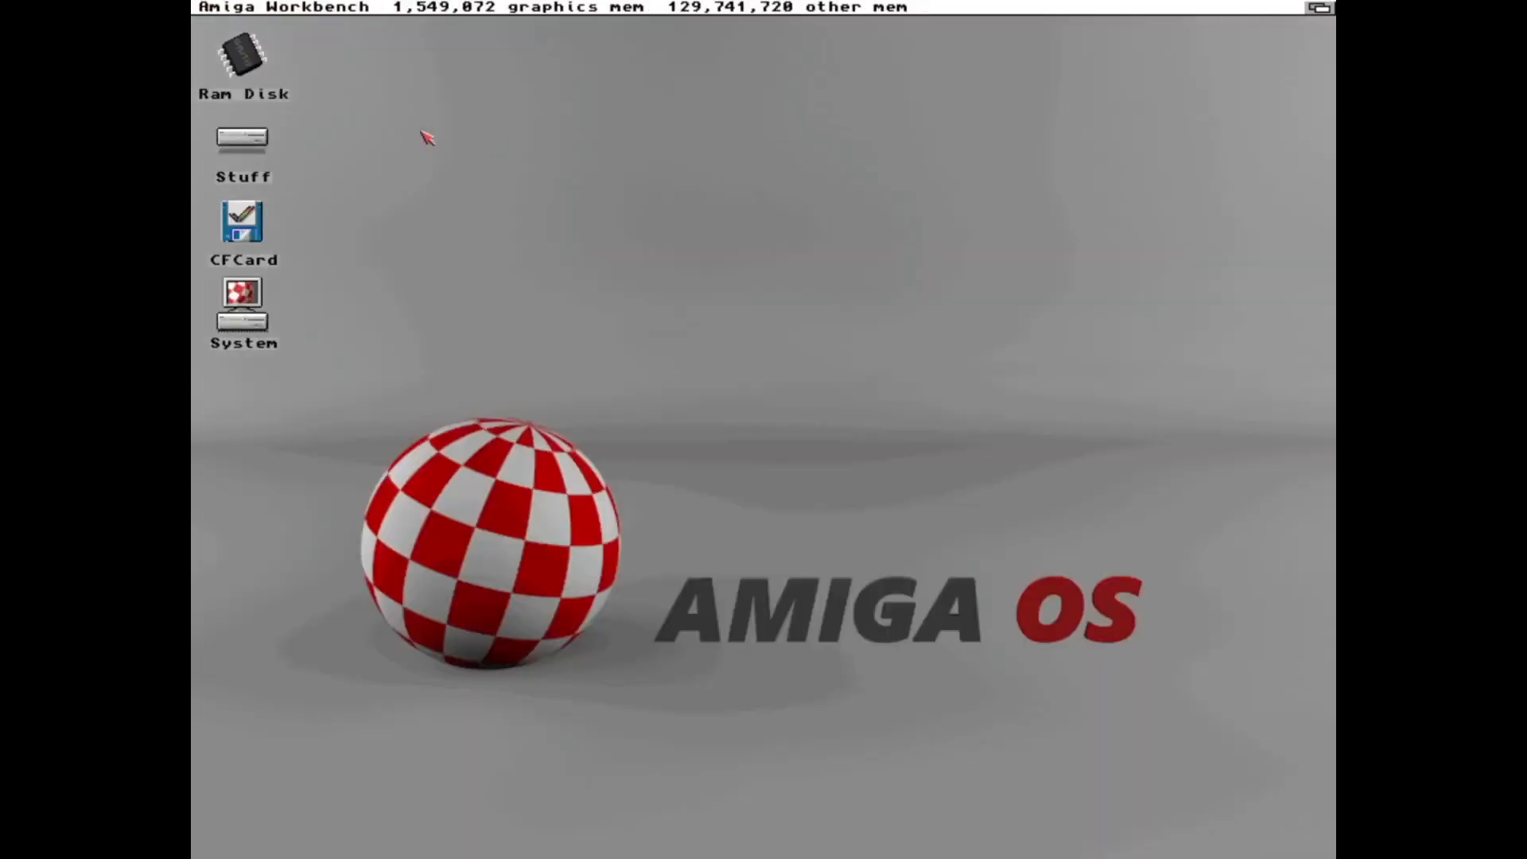
Open CFCard's download/vp drawer showing the FullPalette and VisualPrefs drawers.
double_click(242, 232)
double_click(328, 143)
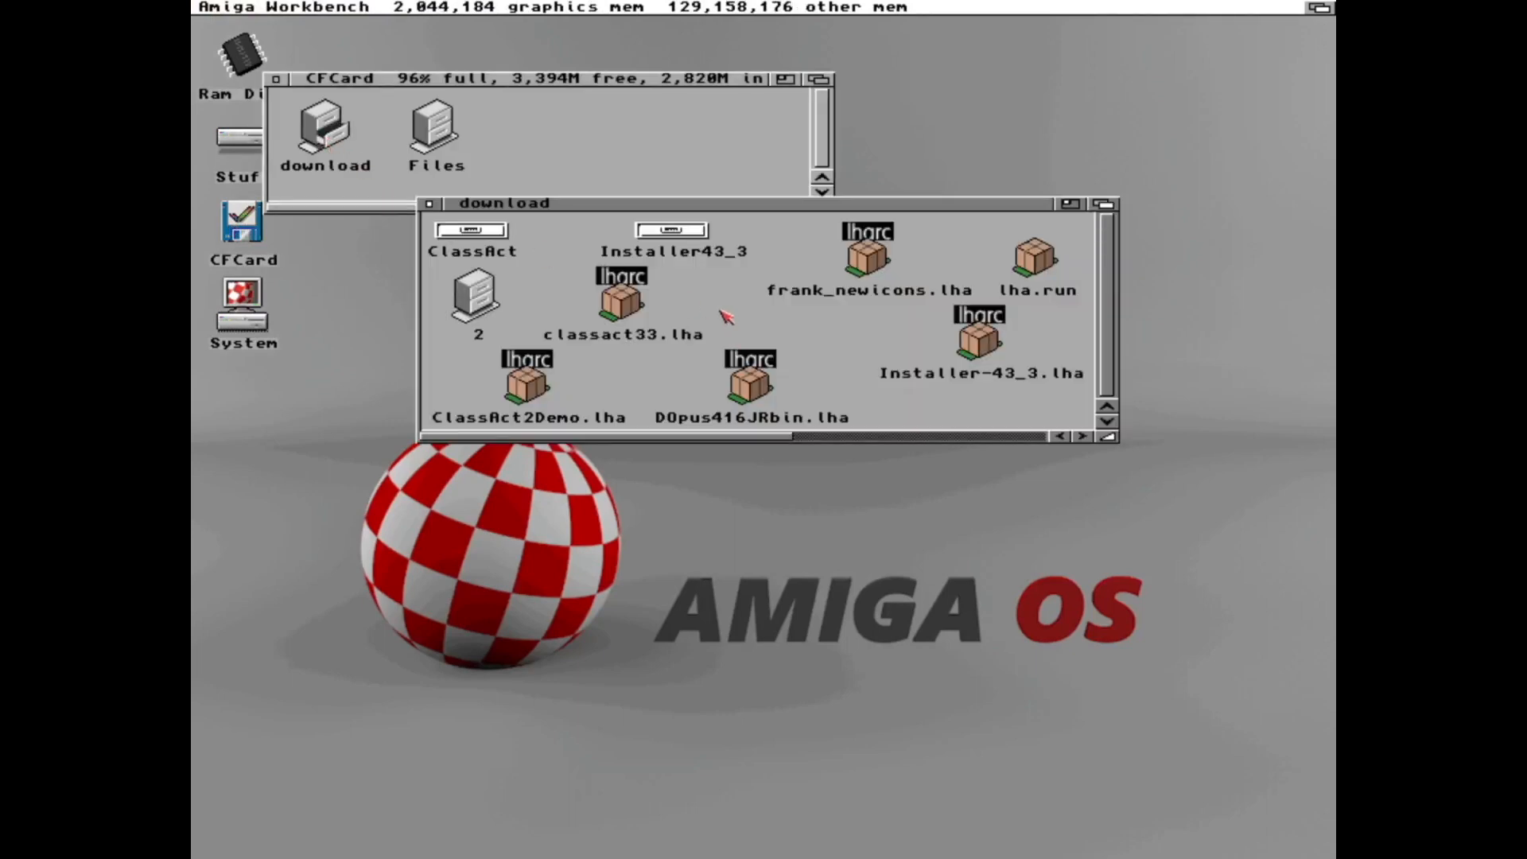
drag(726, 318, 908, 441)
double_click(1032, 256)
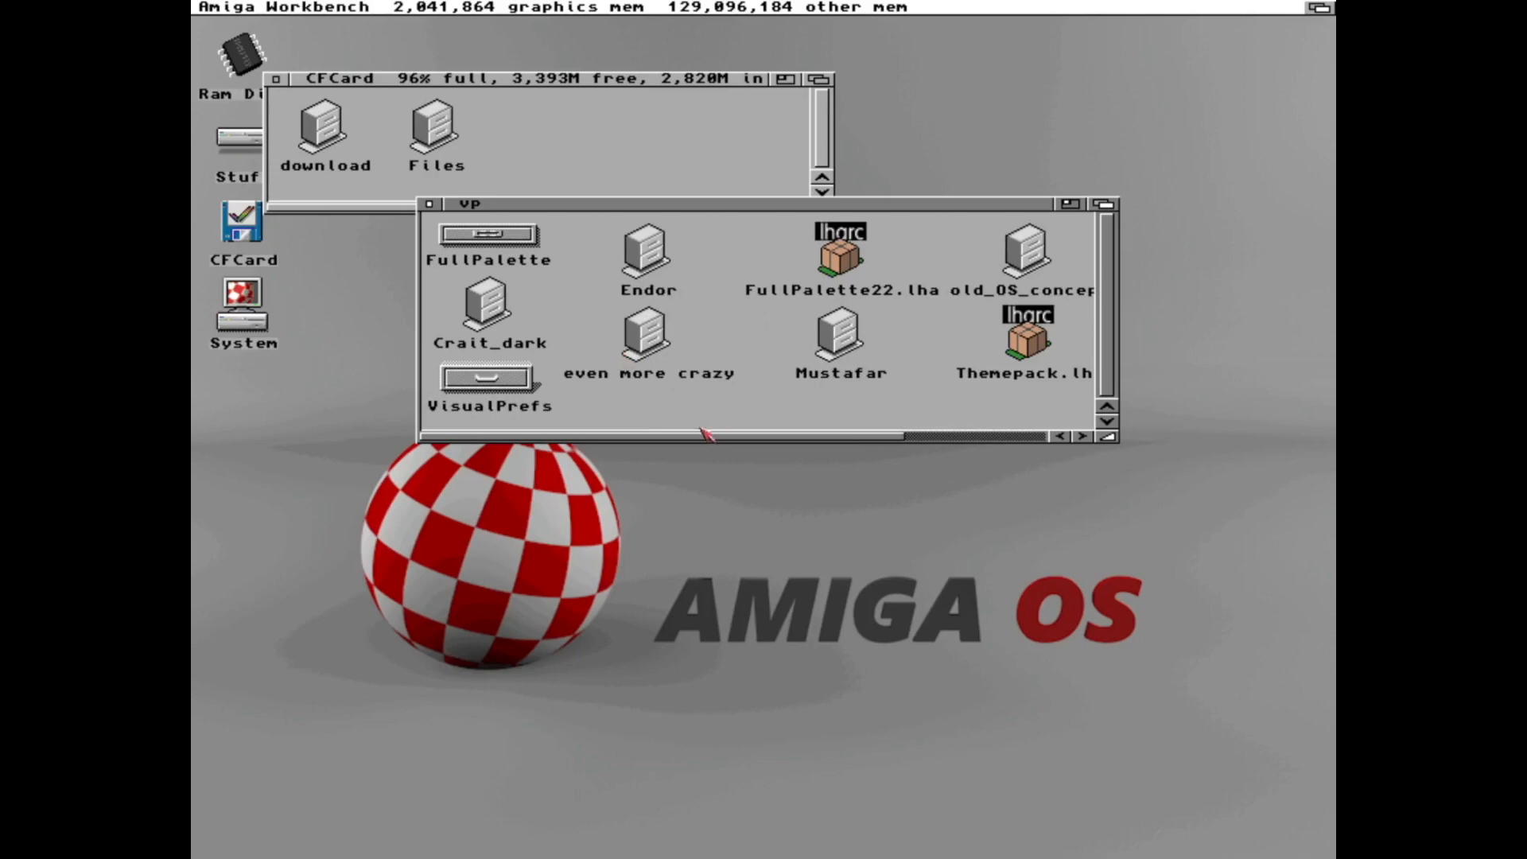
Launch the VisualPrefs installer for a real install into a new VisualPrefs destination drawer.
double_click(490, 382)
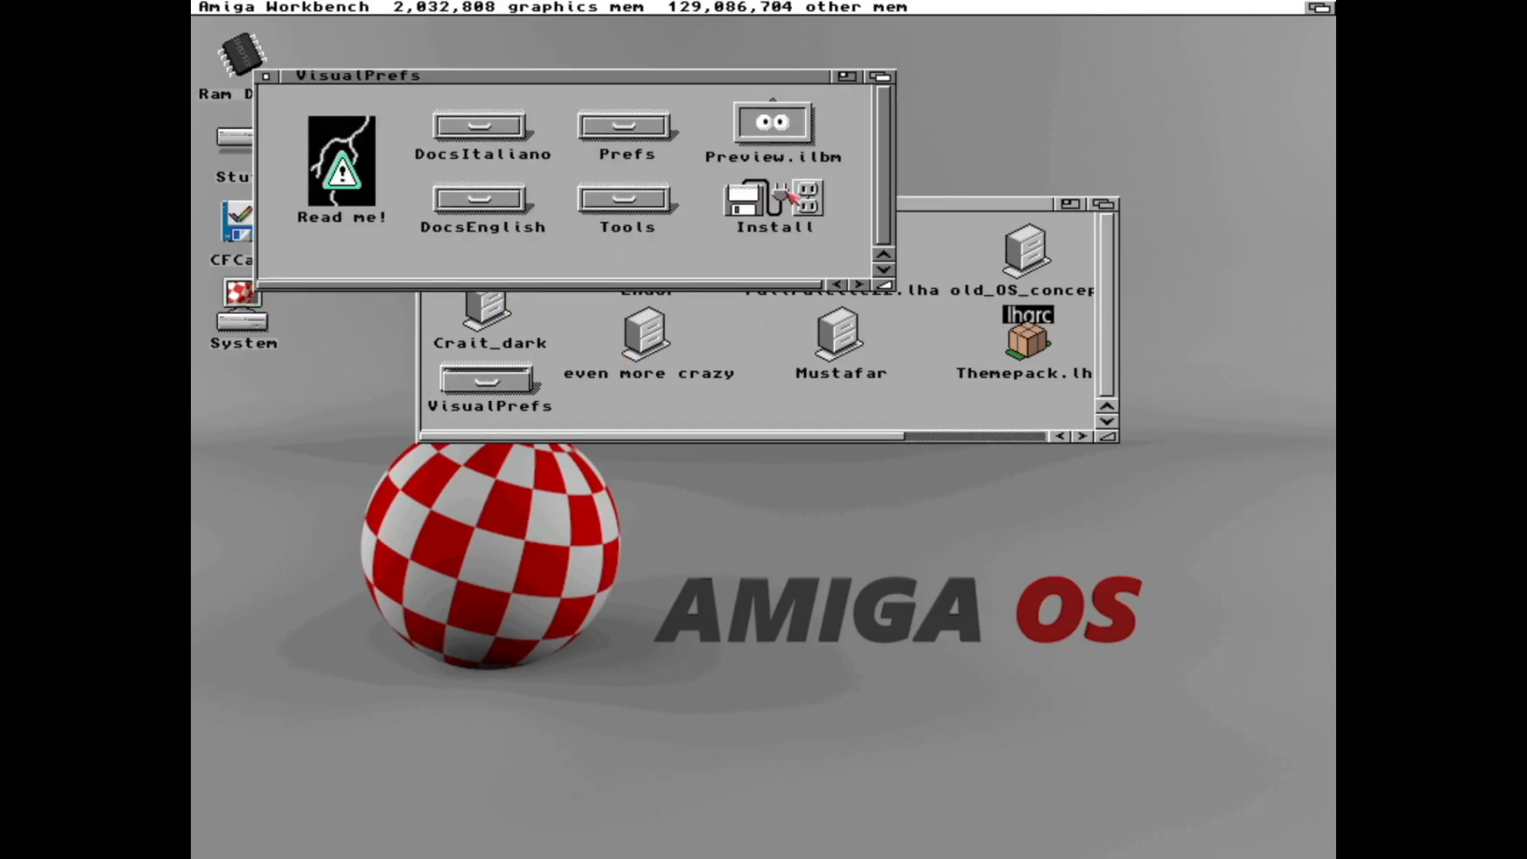
double_click(788, 204)
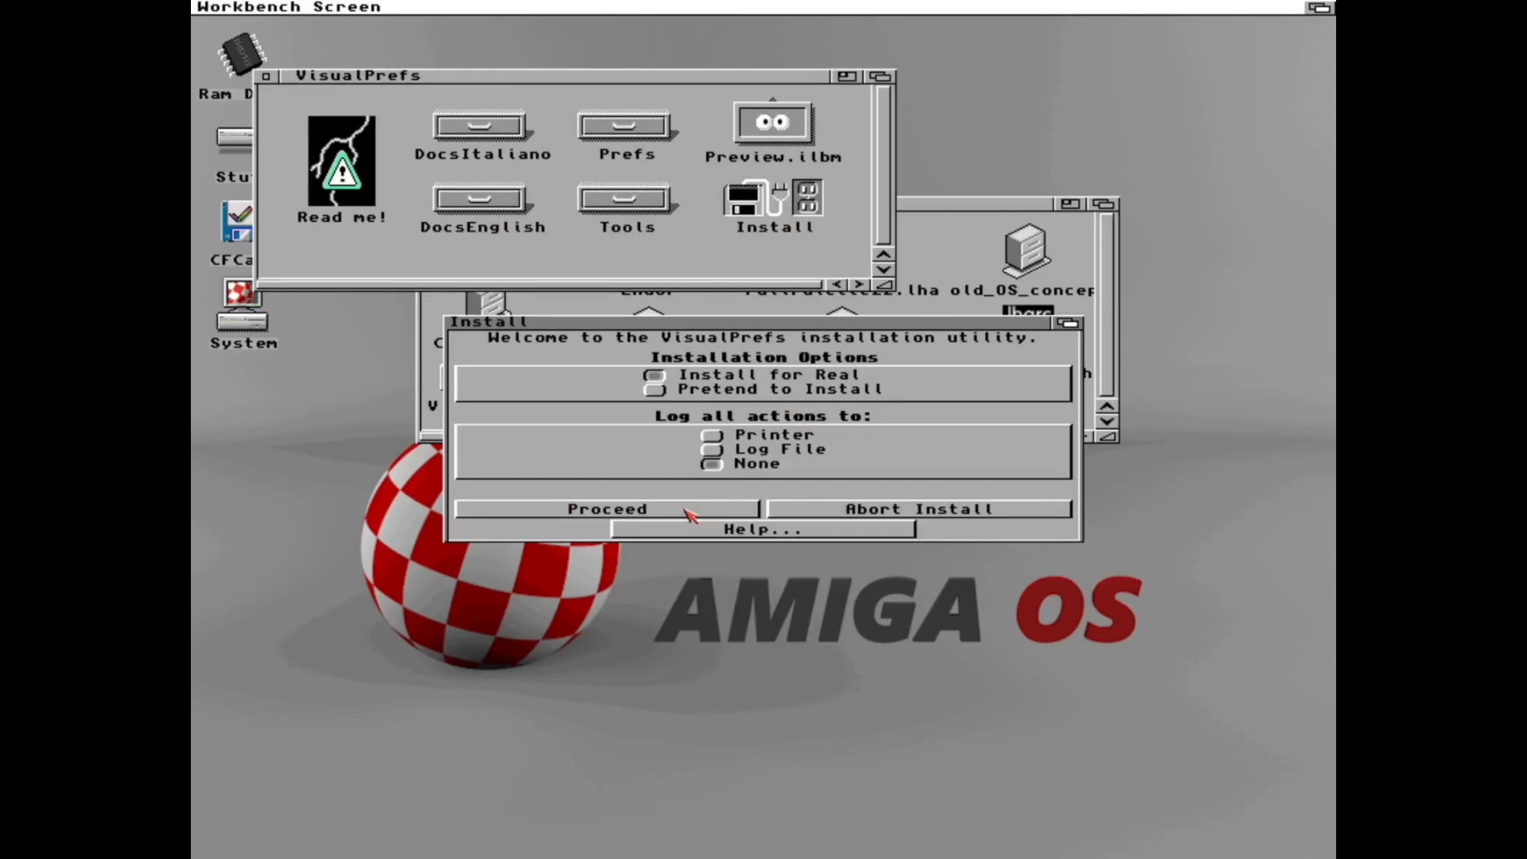
click(690, 515)
text(System:)
click(833, 489)
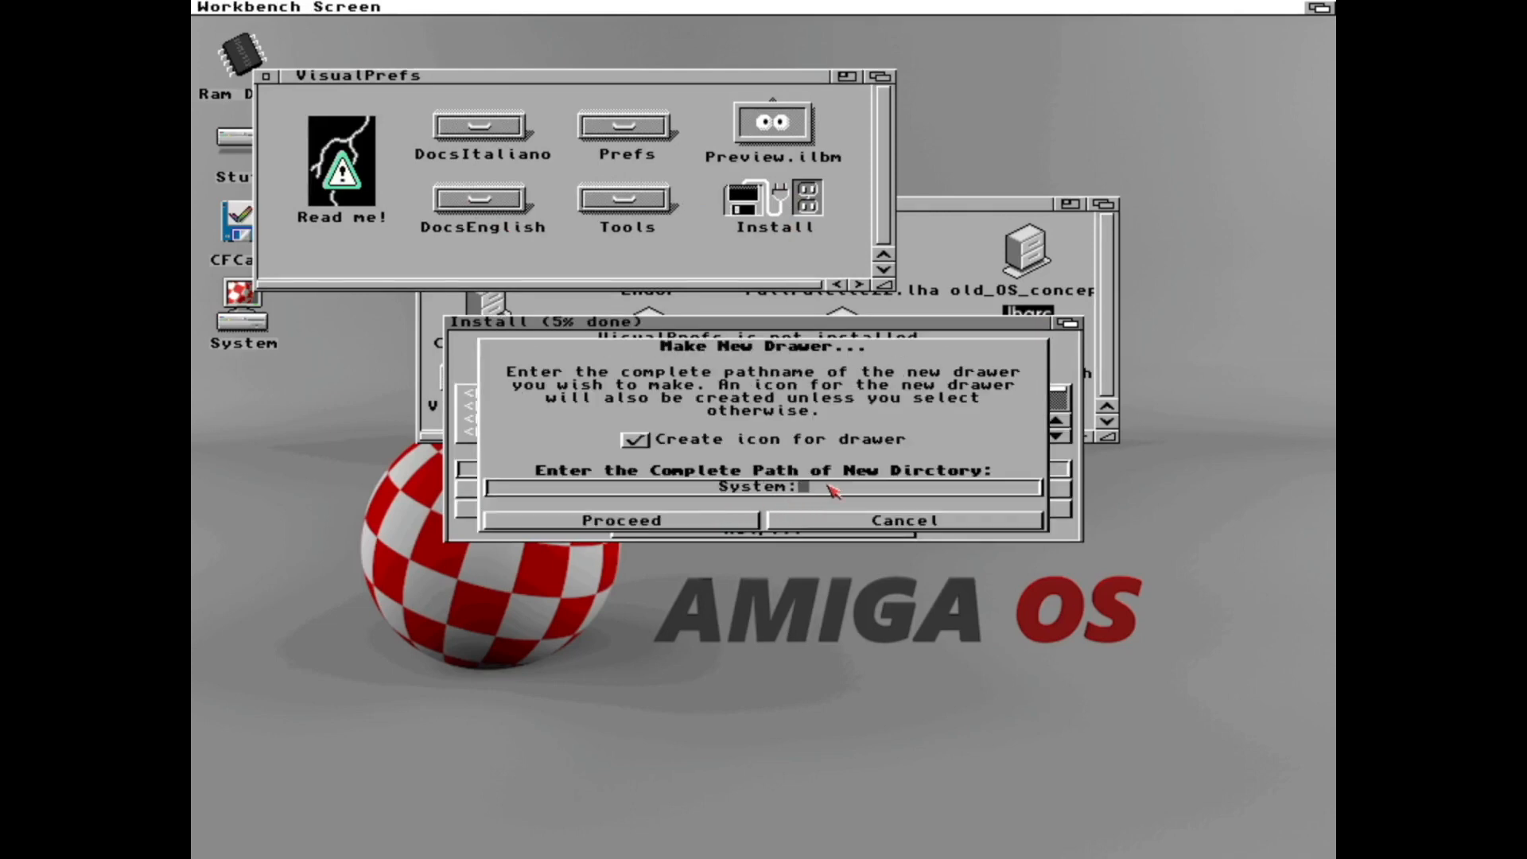
text(Visual)
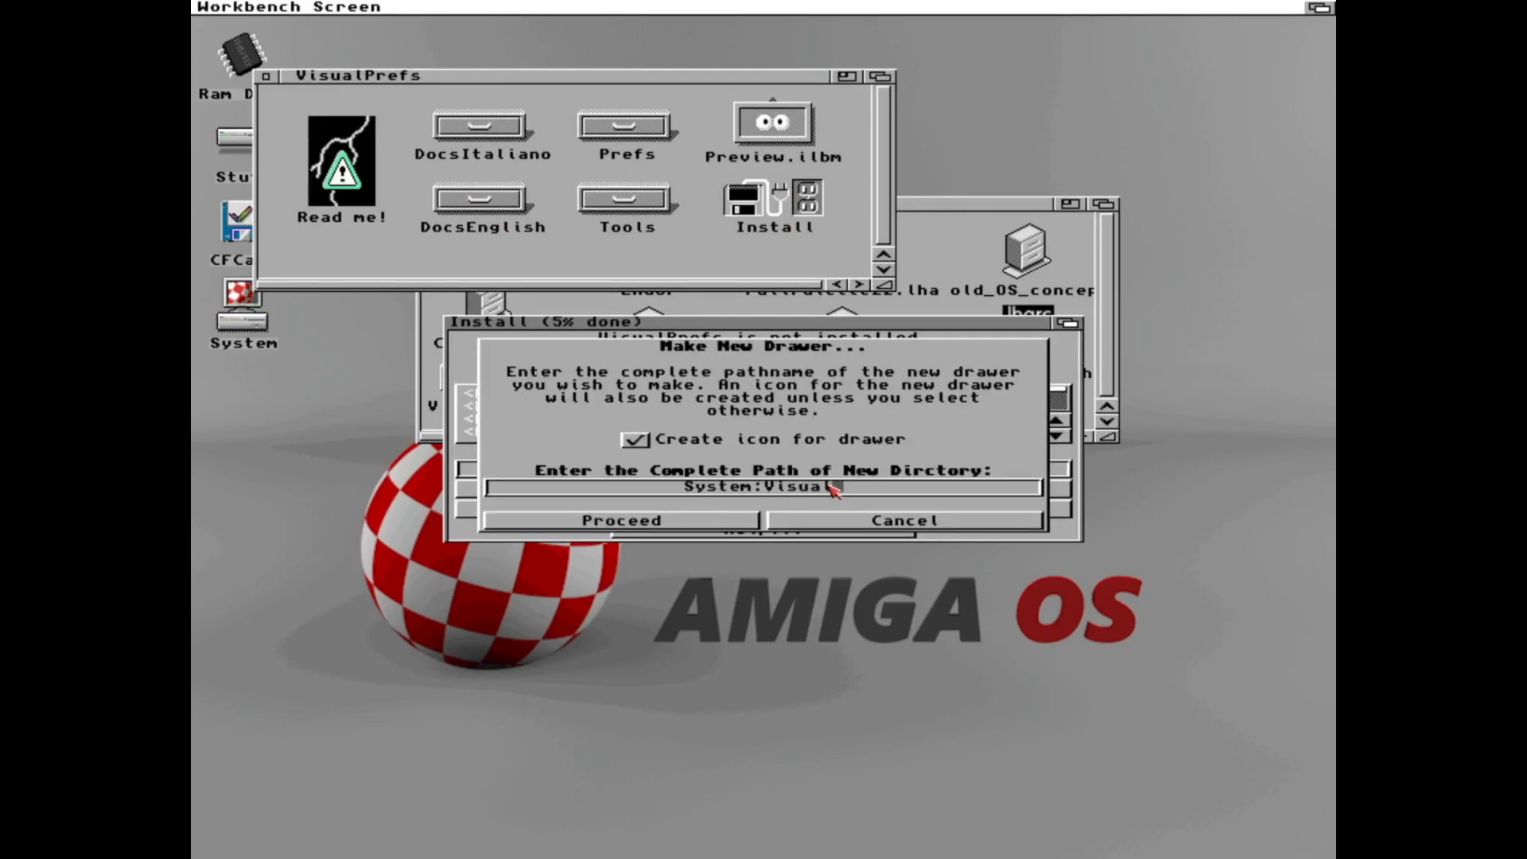
text(PPrefs)
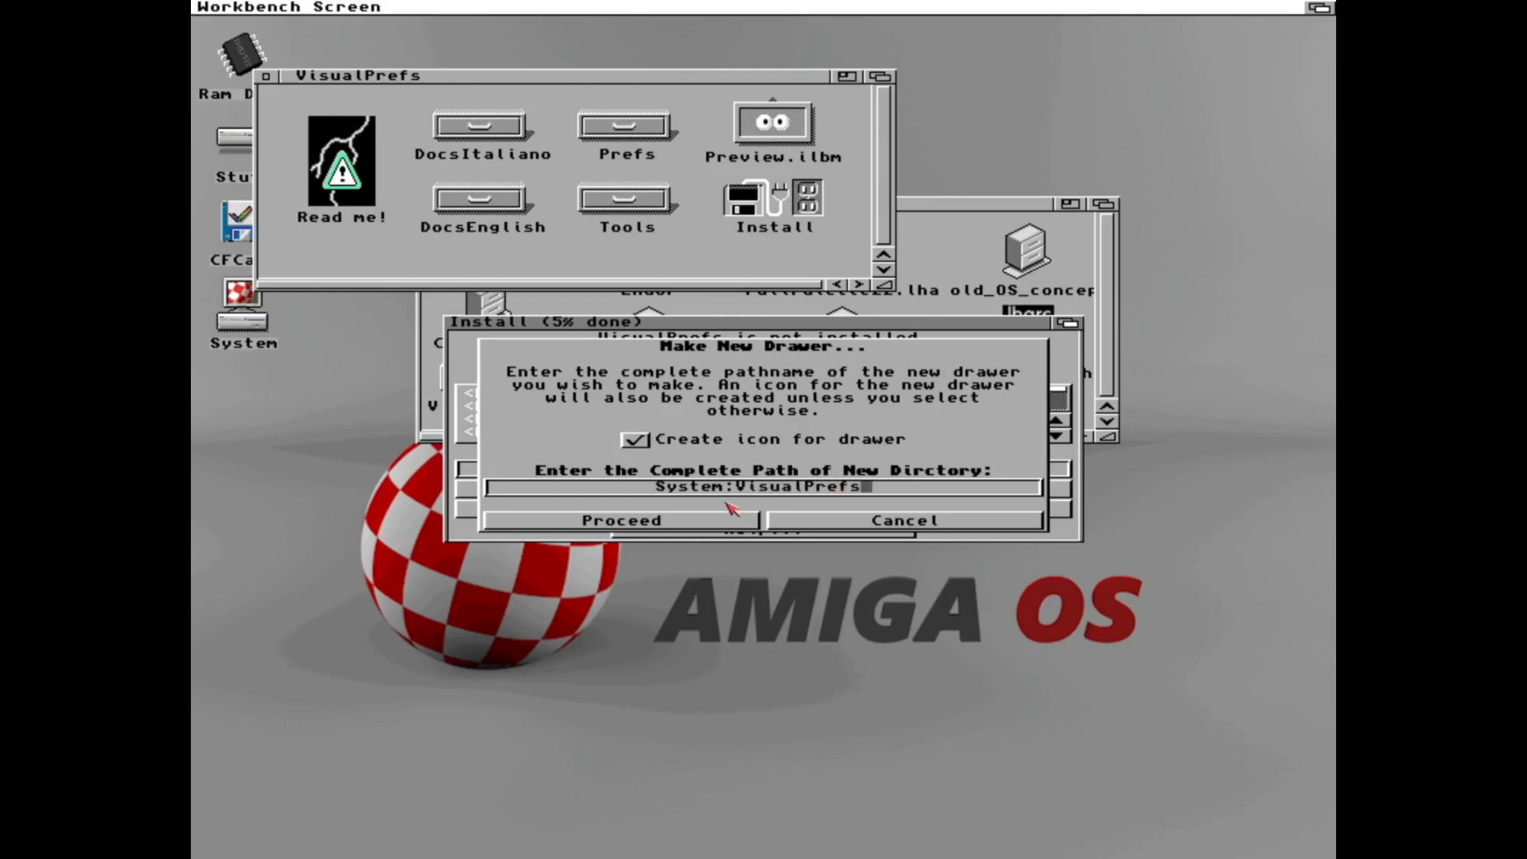
key(Return)
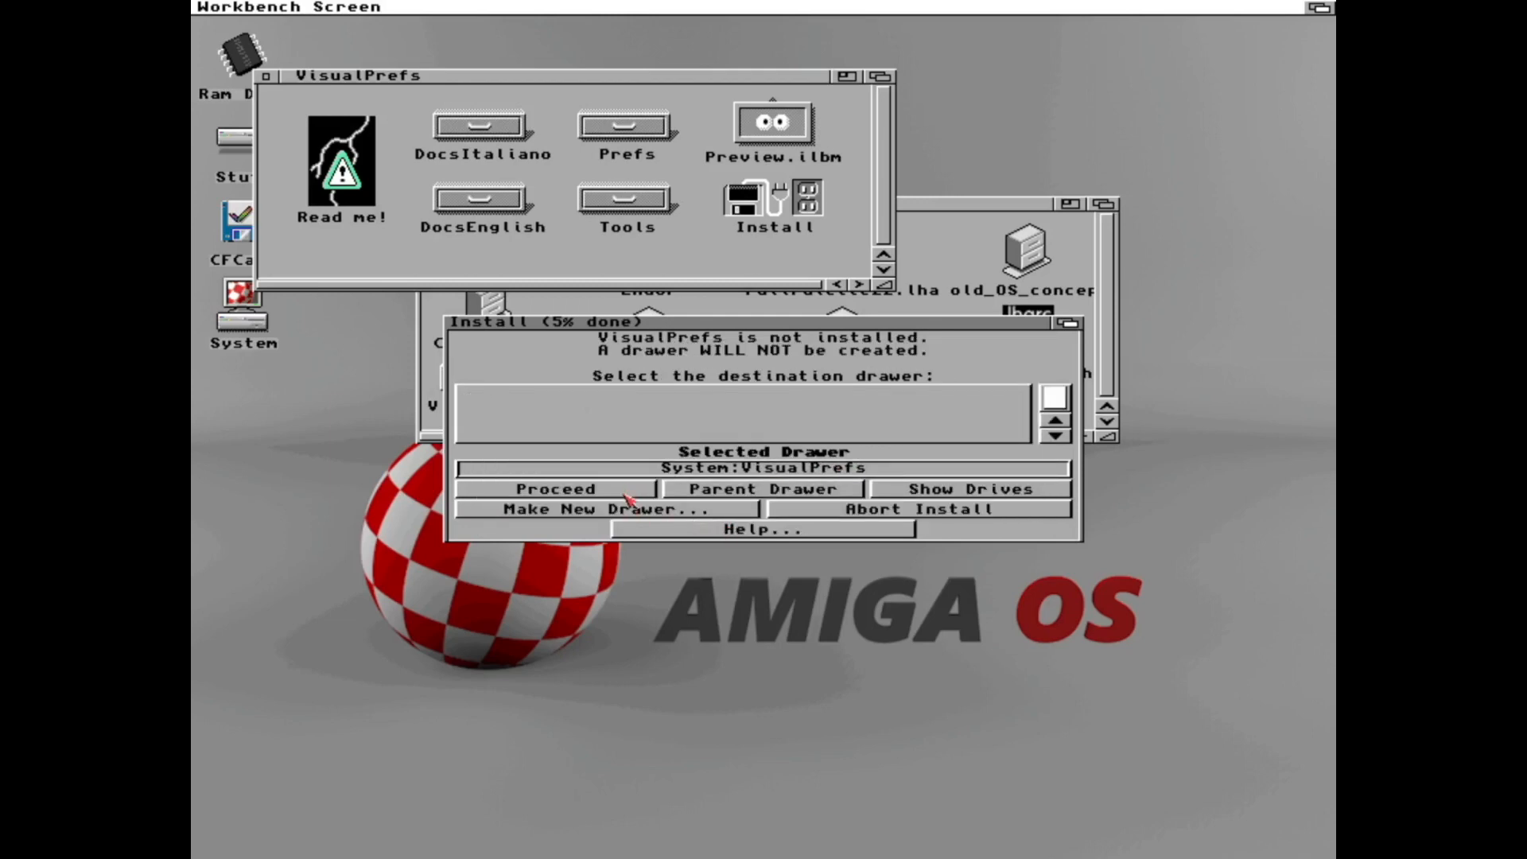
click(628, 496)
Install the 68020/030 version with select.gadget and no language catalogs.
click(707, 420)
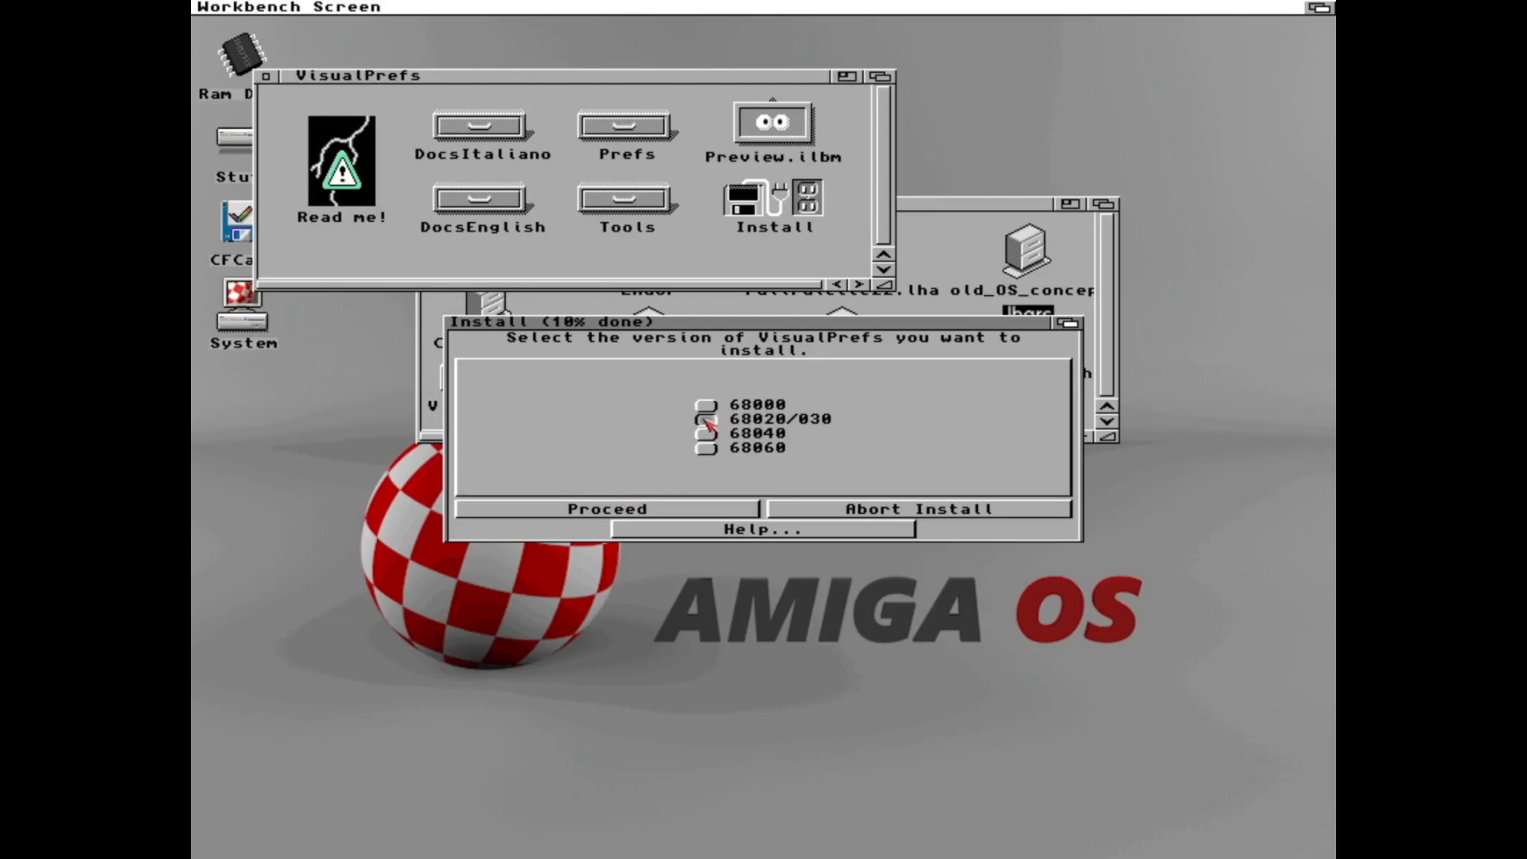
click(687, 511)
click(687, 511)
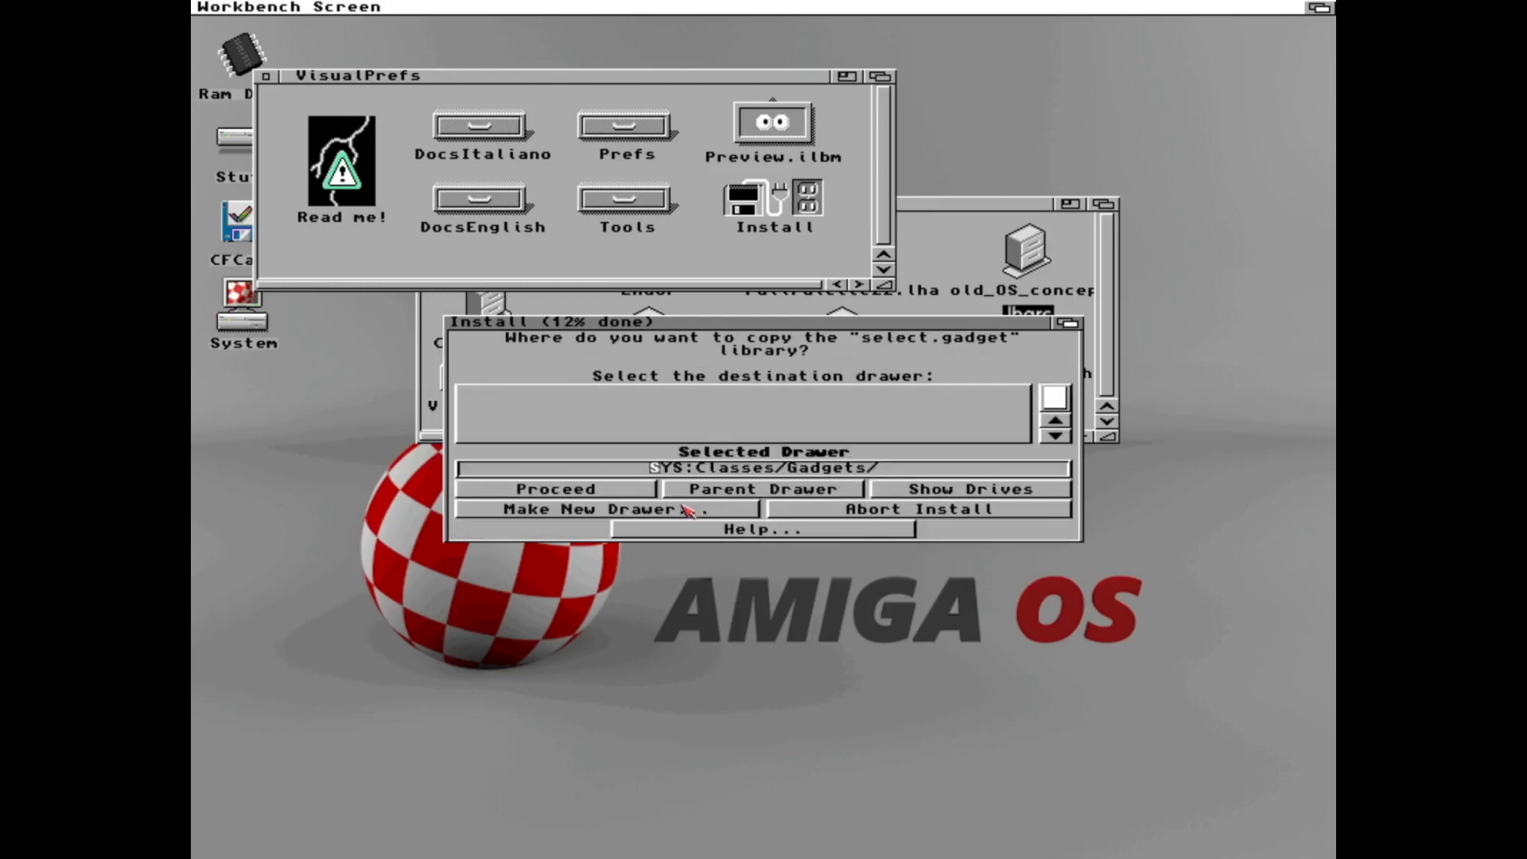
click(633, 494)
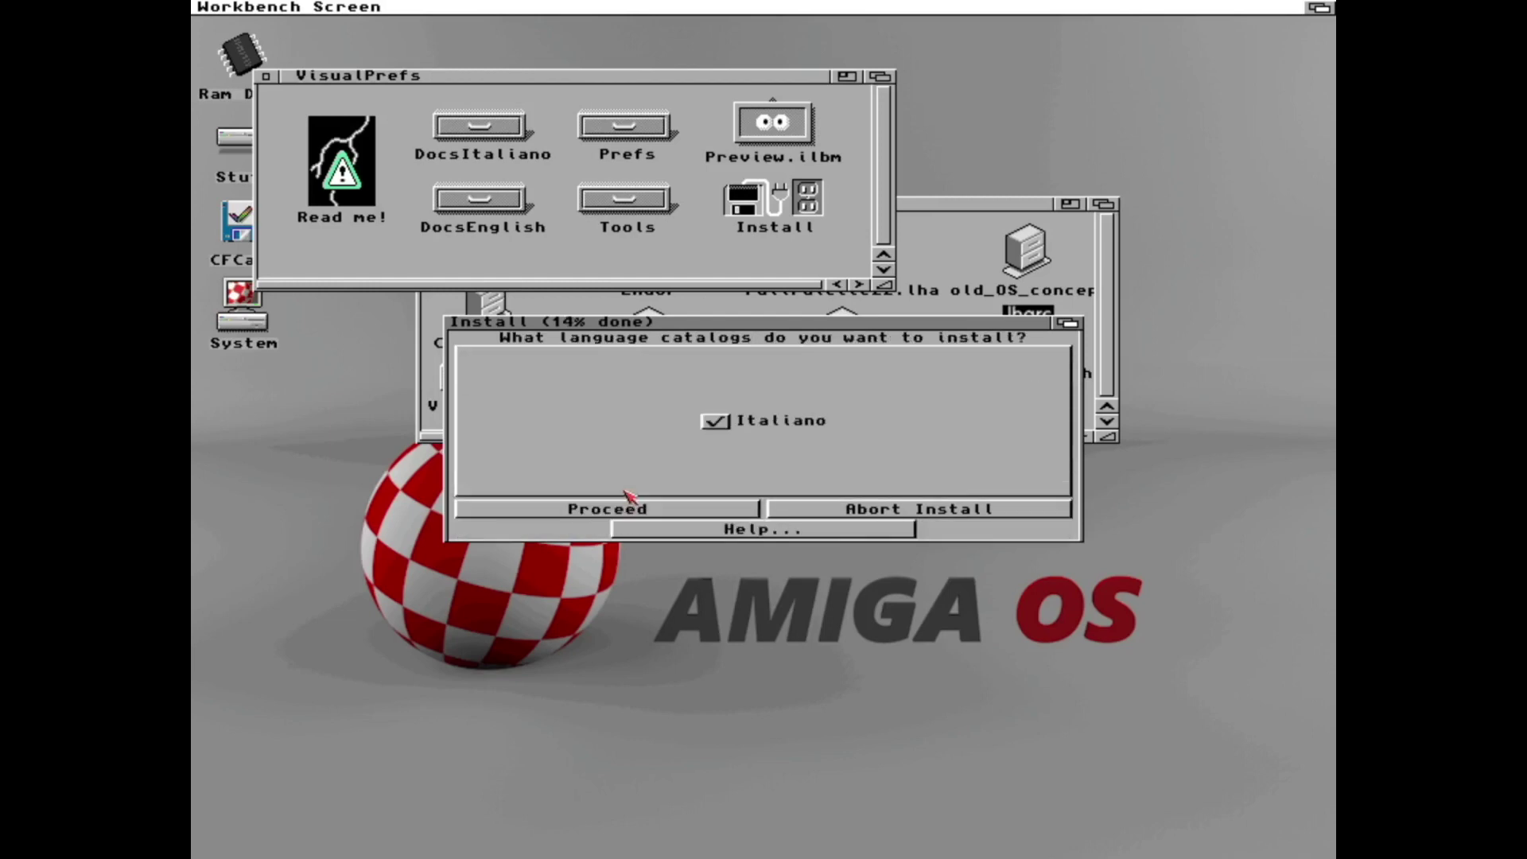
click(683, 516)
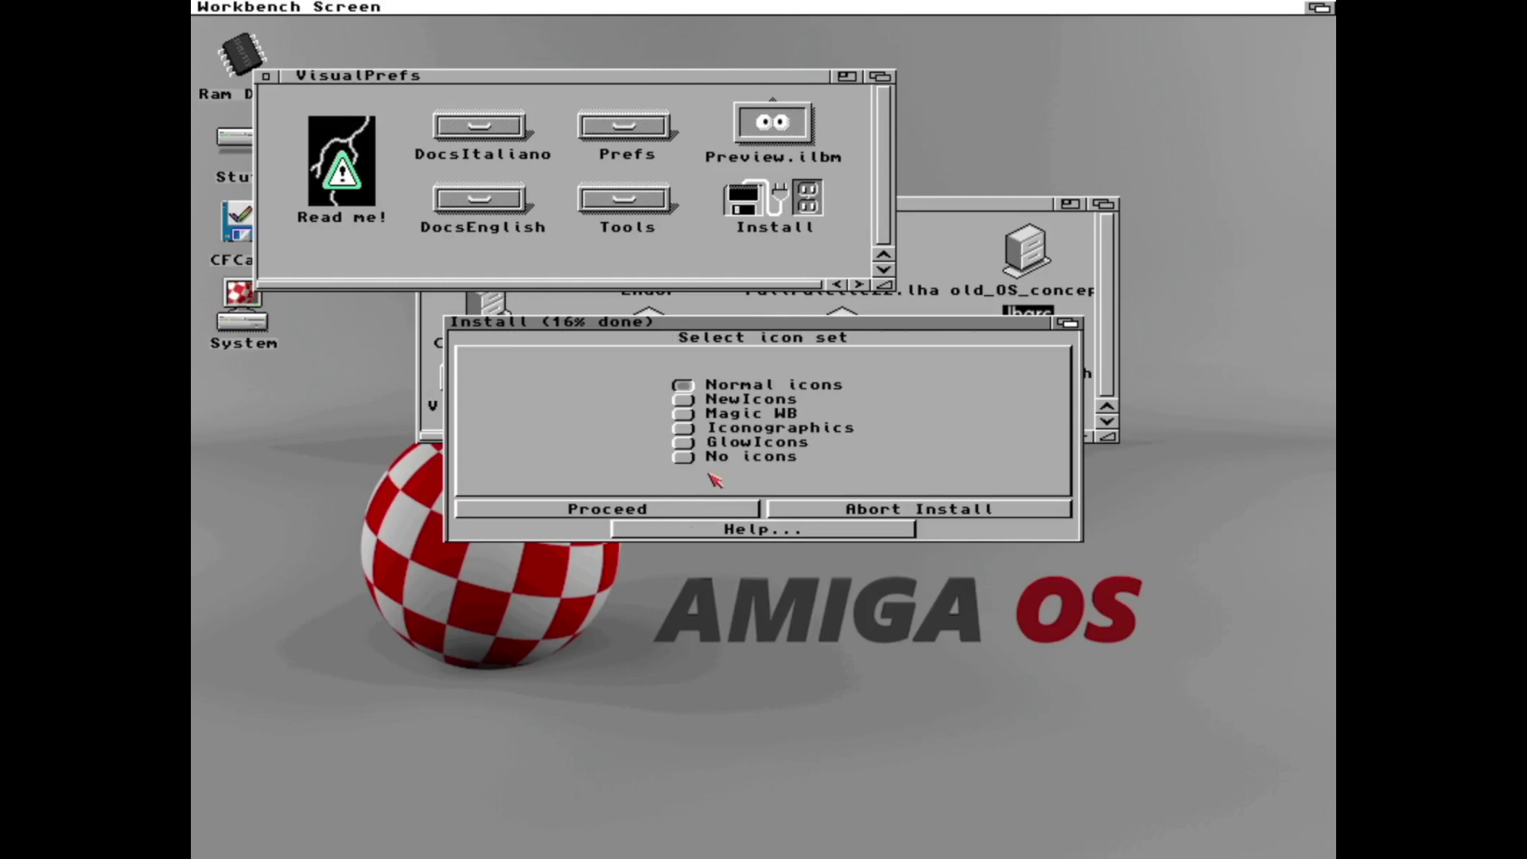
Choose the NewIcons style and accept the example prefs, bitmaps and PatchWB.
click(685, 398)
click(711, 508)
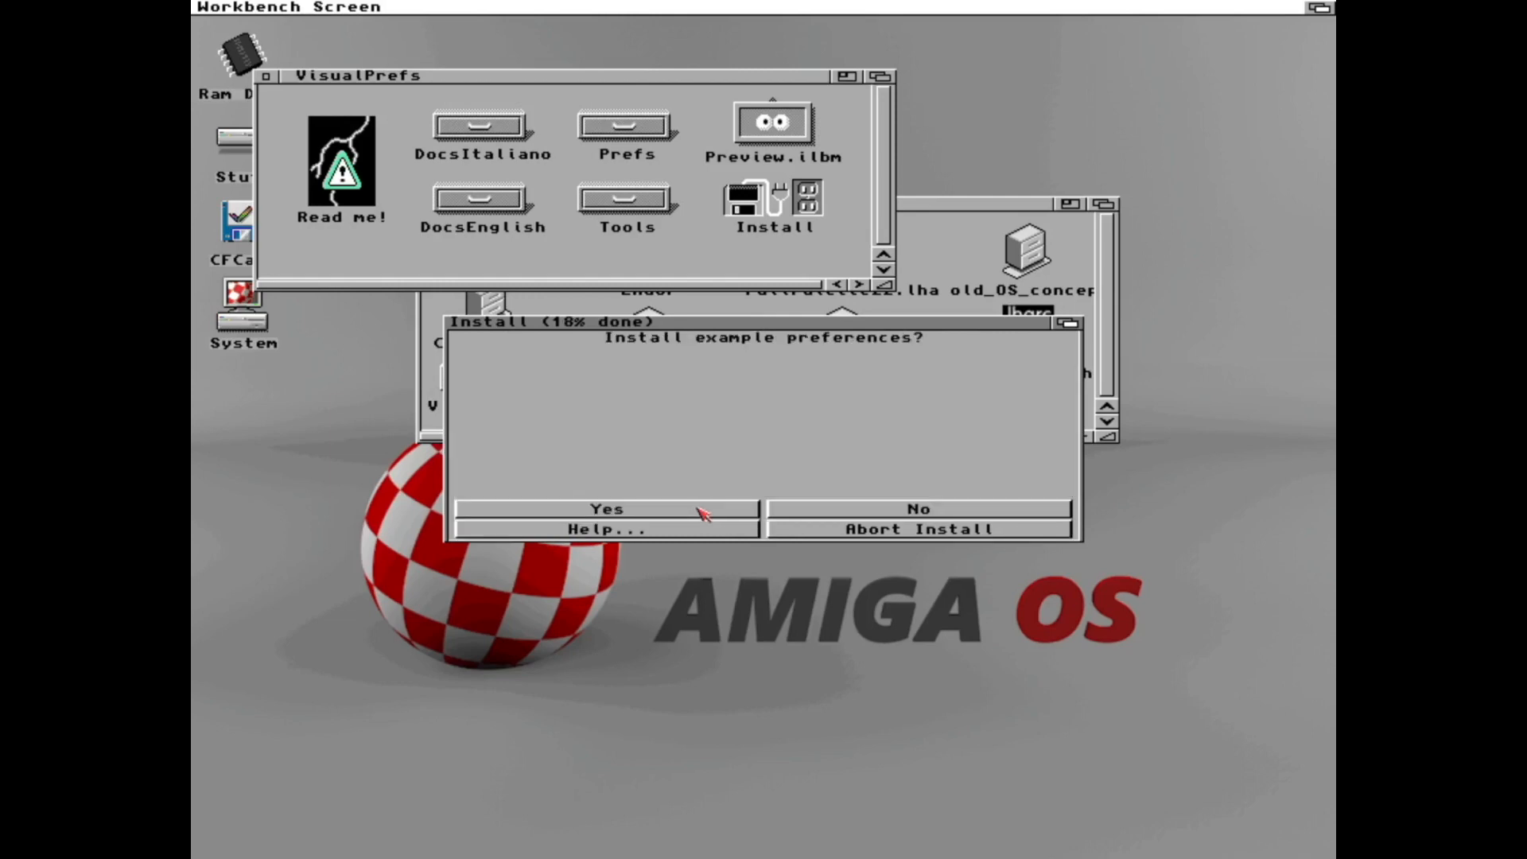
click(703, 513)
click(703, 513)
click(633, 489)
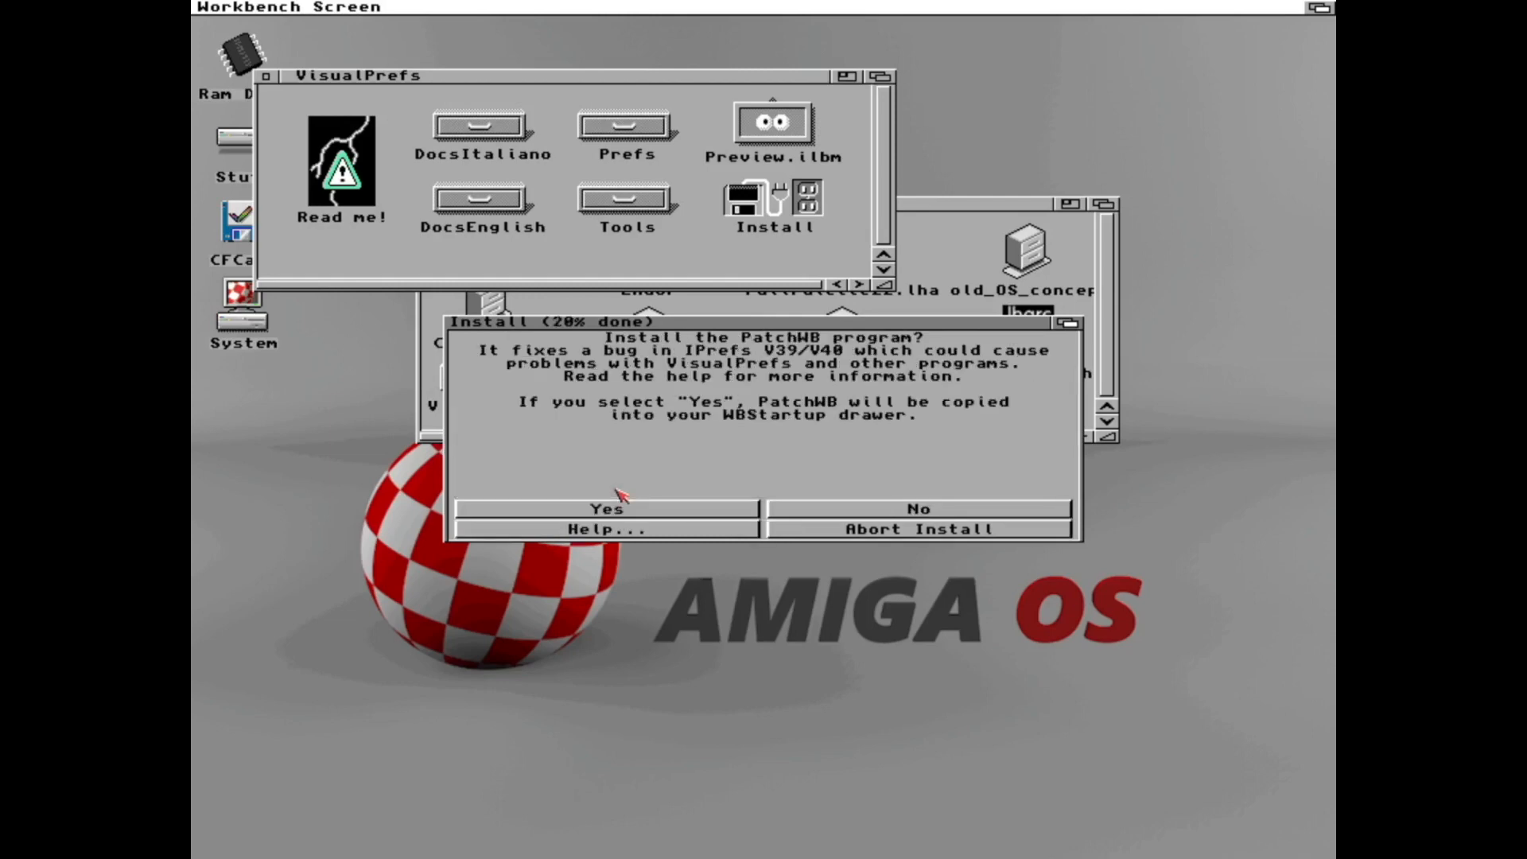
click(698, 510)
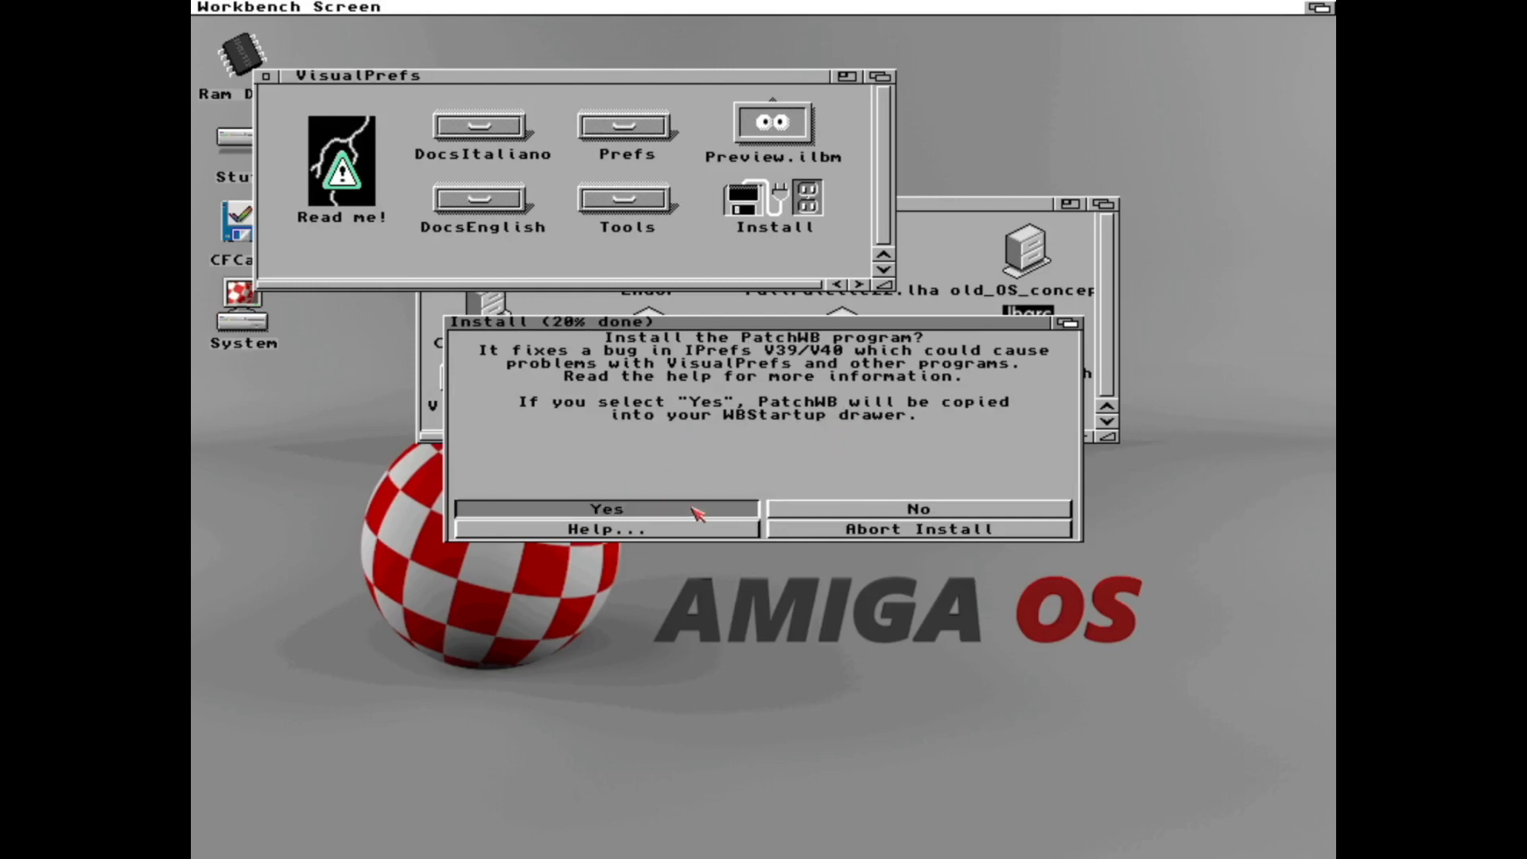
Acknowledge the conflicts note, dismiss the Read me! and finish the installation.
click(695, 531)
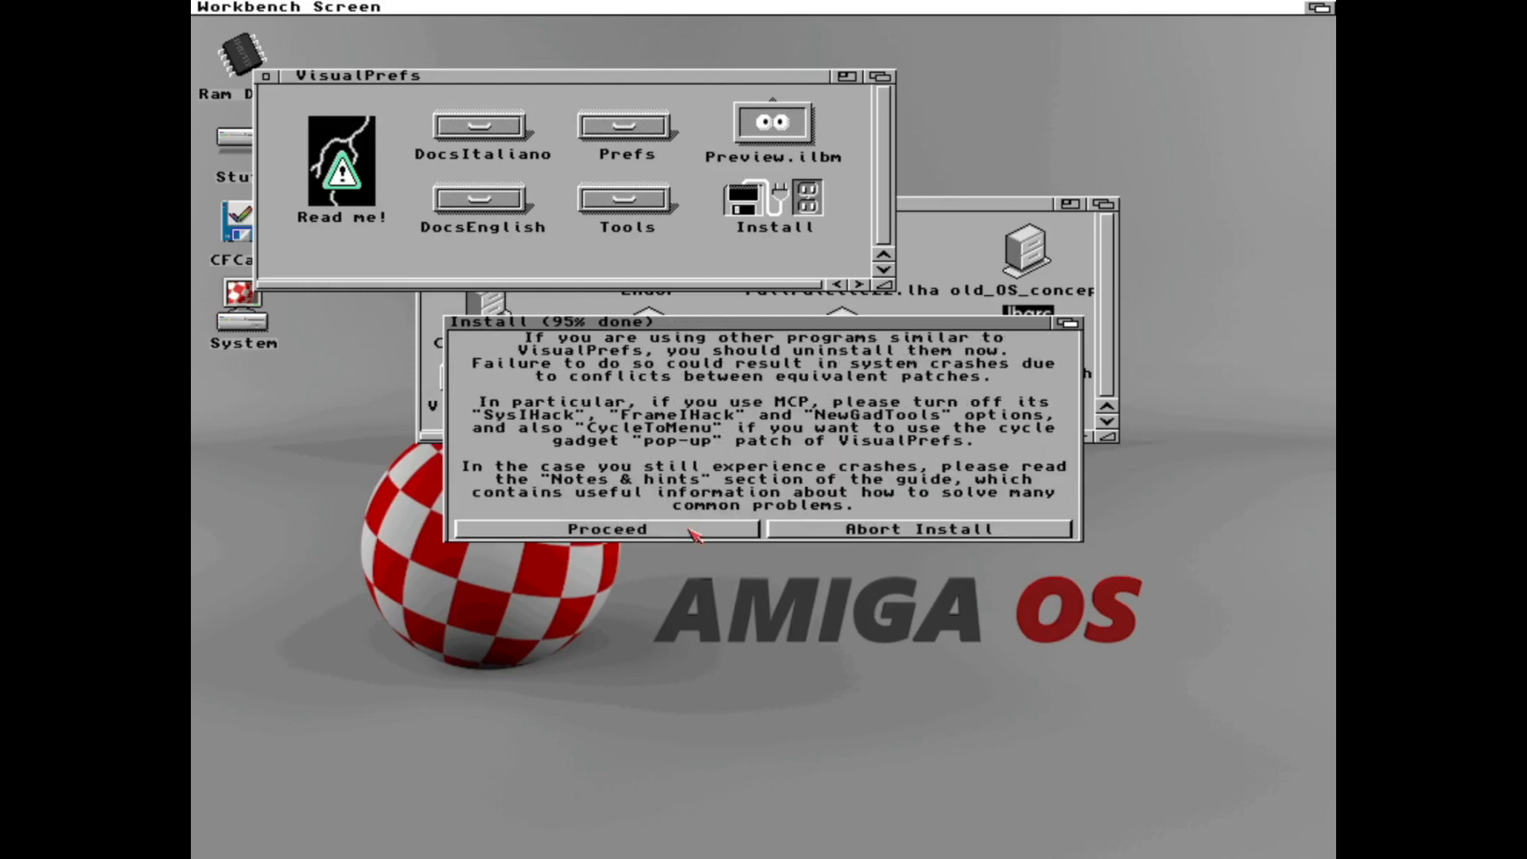
click(695, 530)
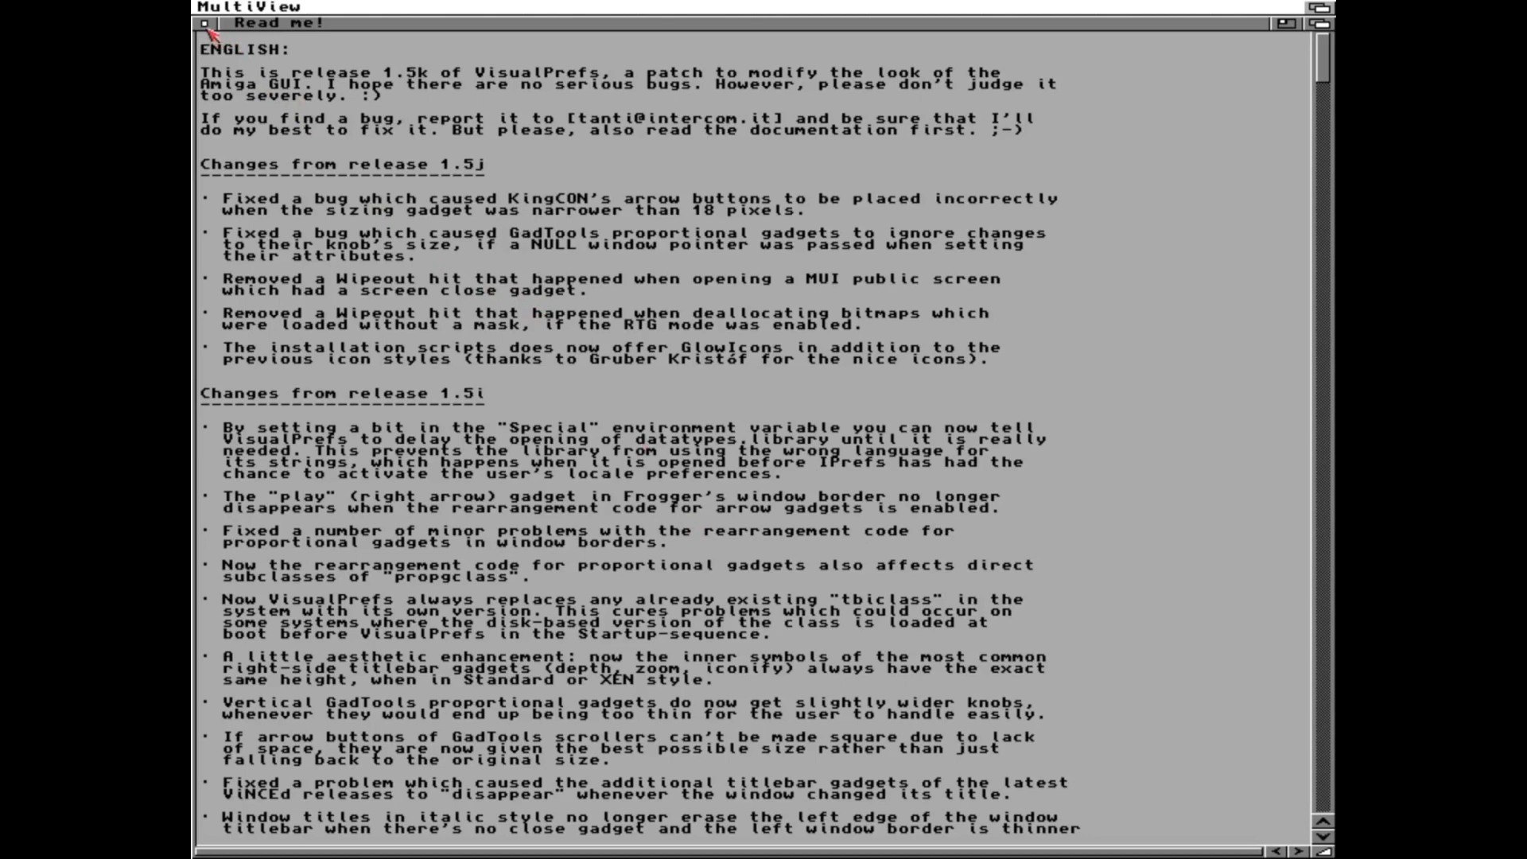
click(205, 22)
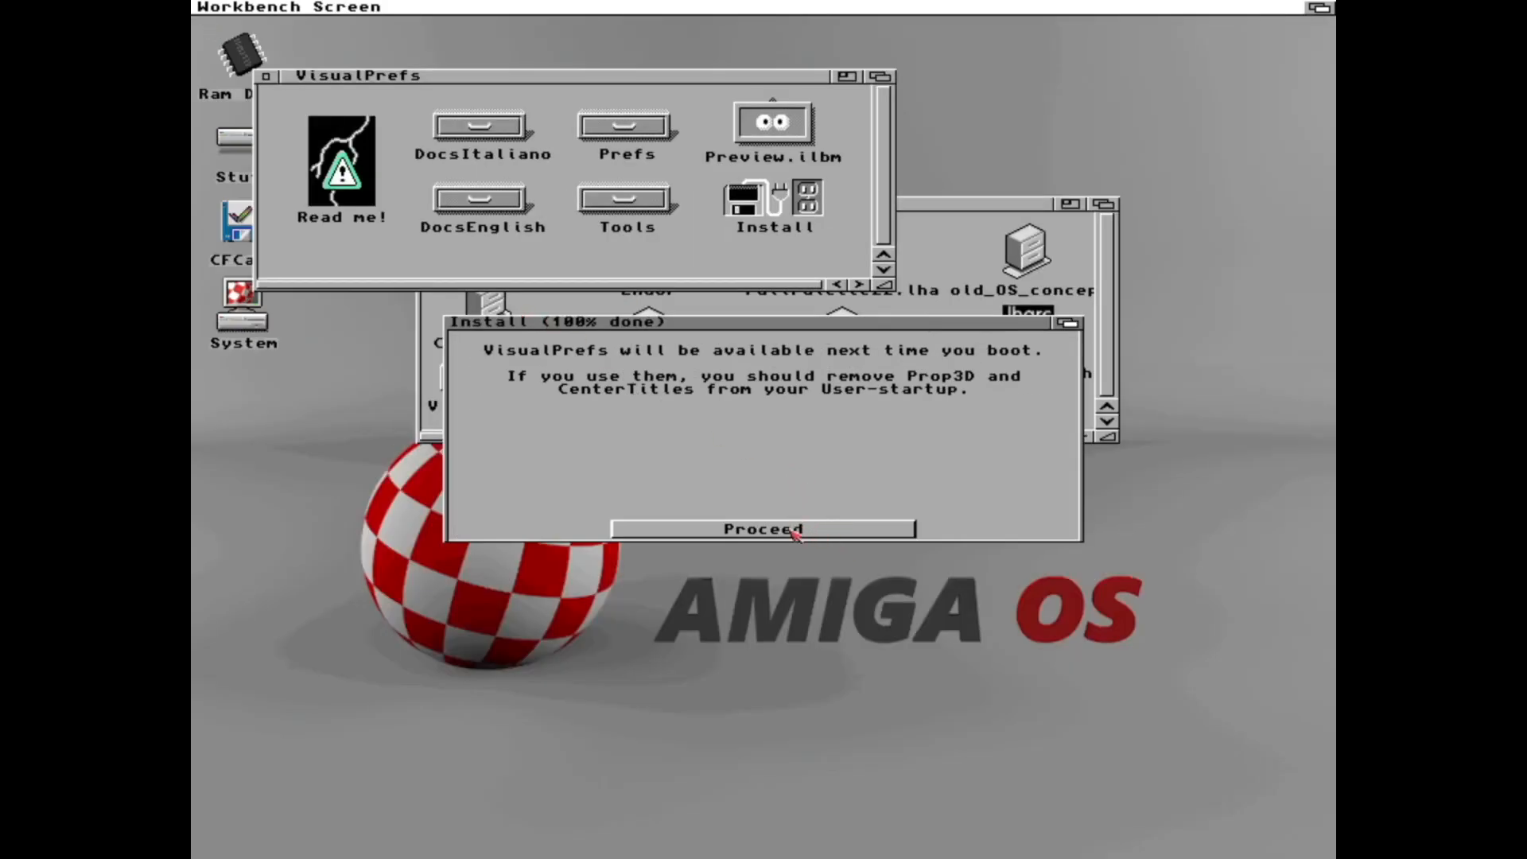
click(797, 533)
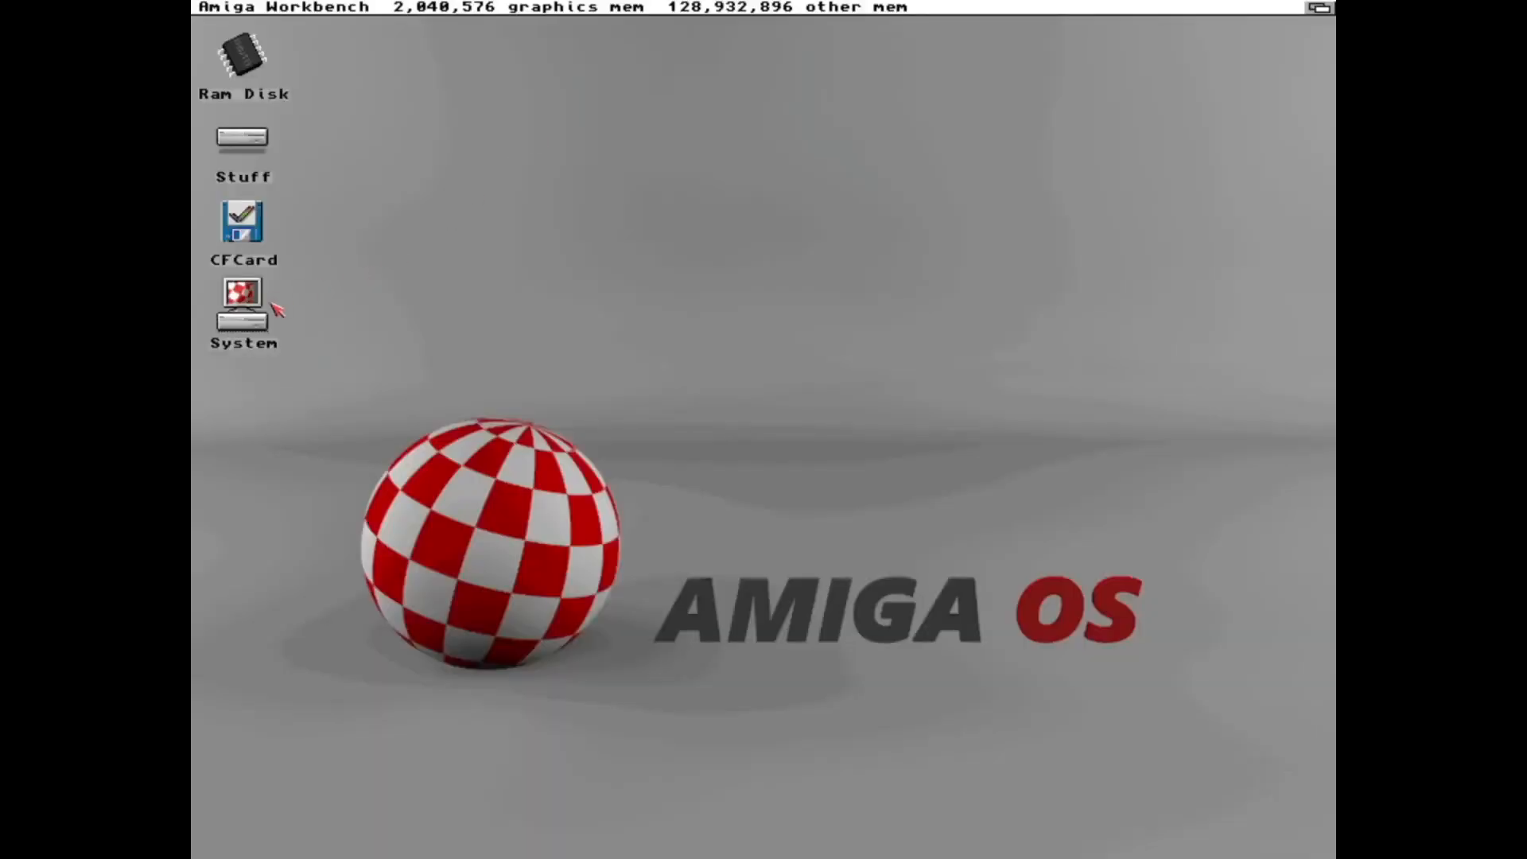
Open System > Prefs to list the GUI, Palette and FullPalette preference tools.
double_click(245, 327)
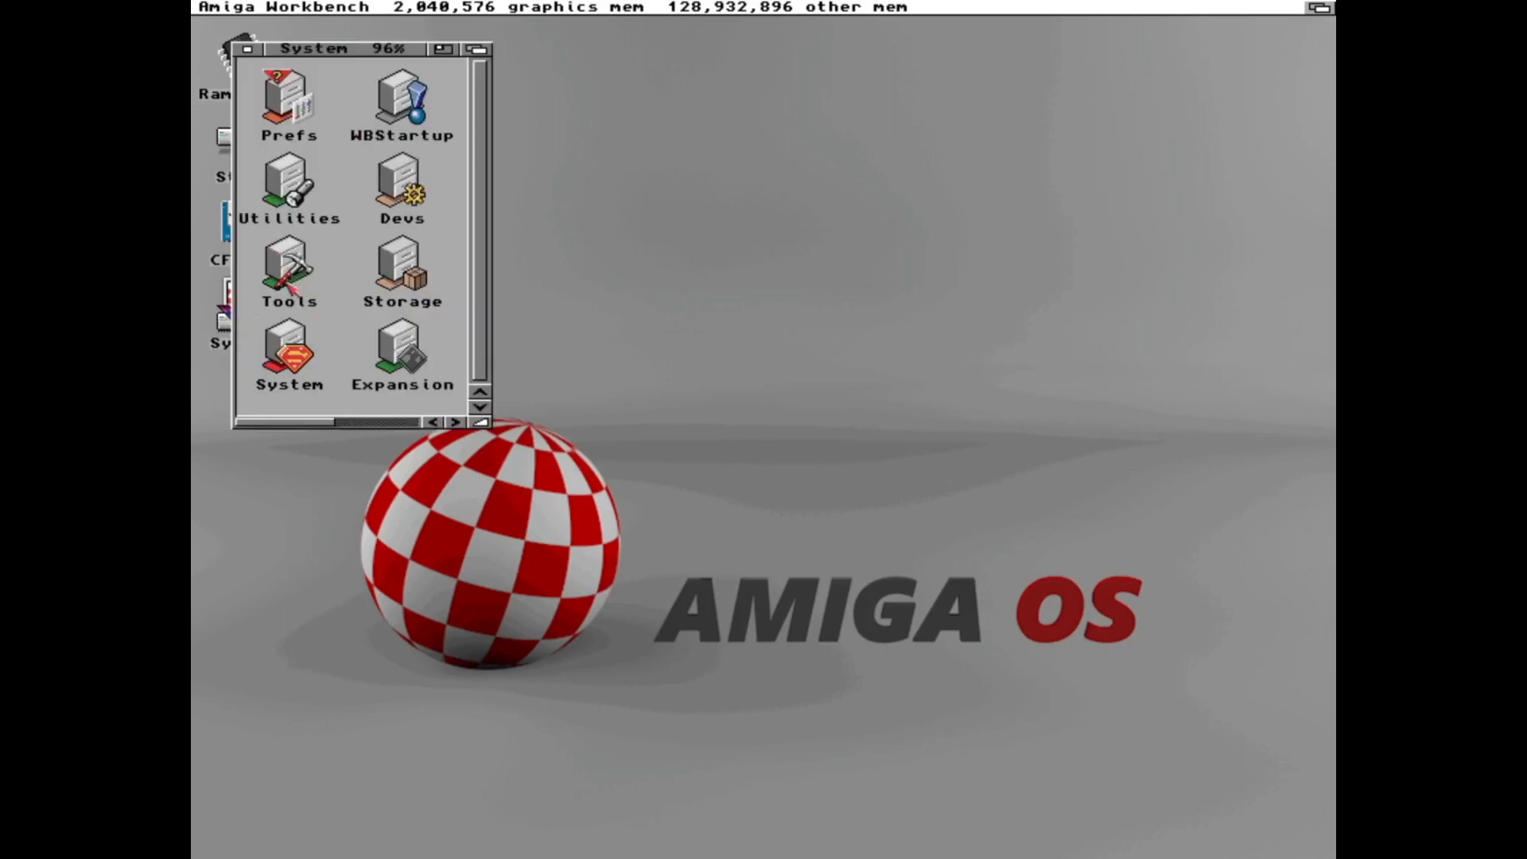
double_click(290, 108)
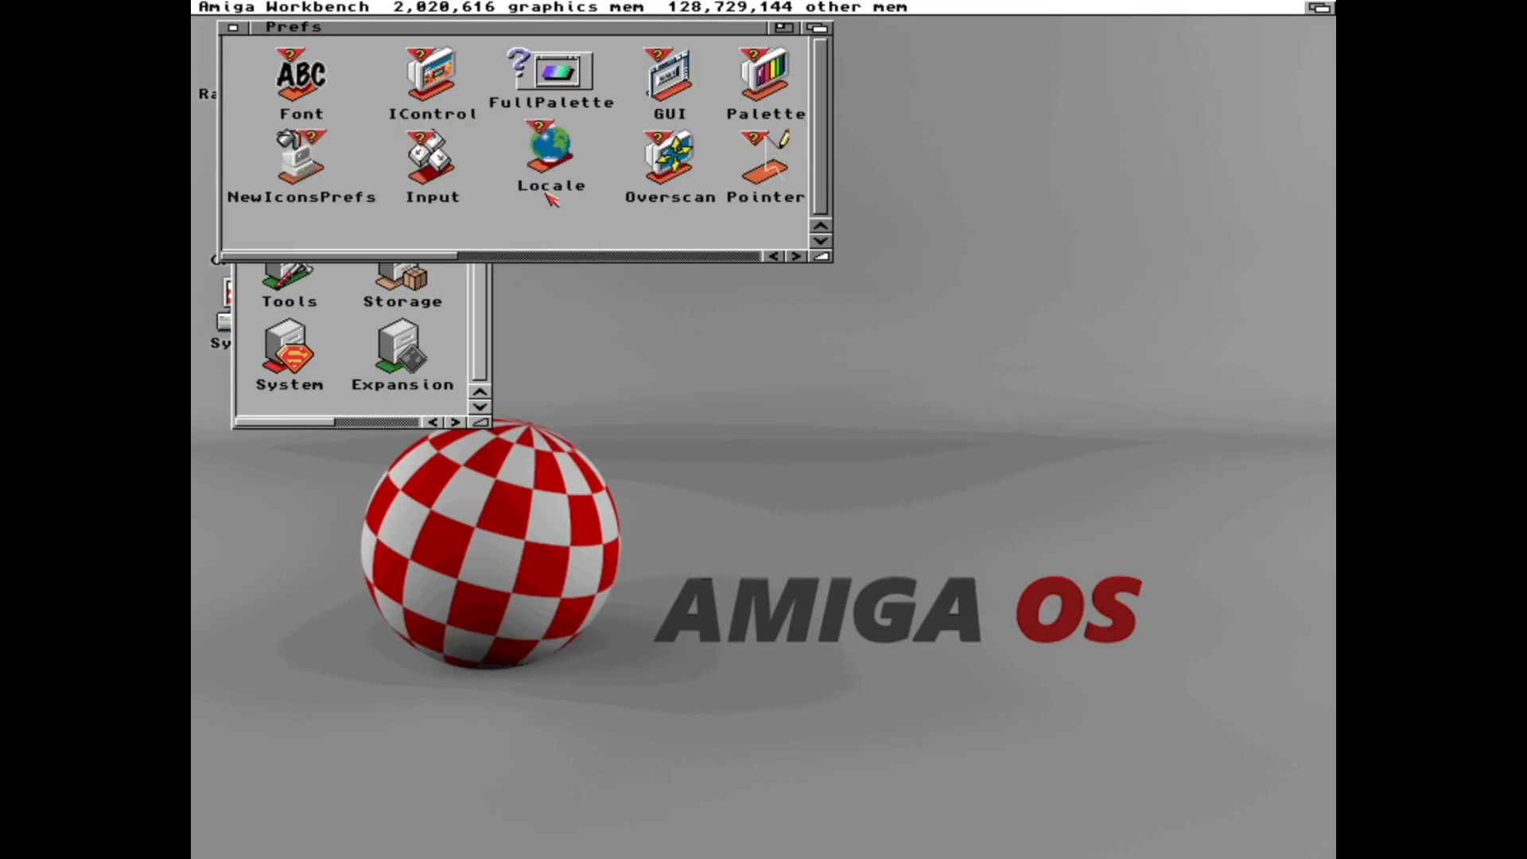
click(521, 258)
drag(521, 261, 660, 254)
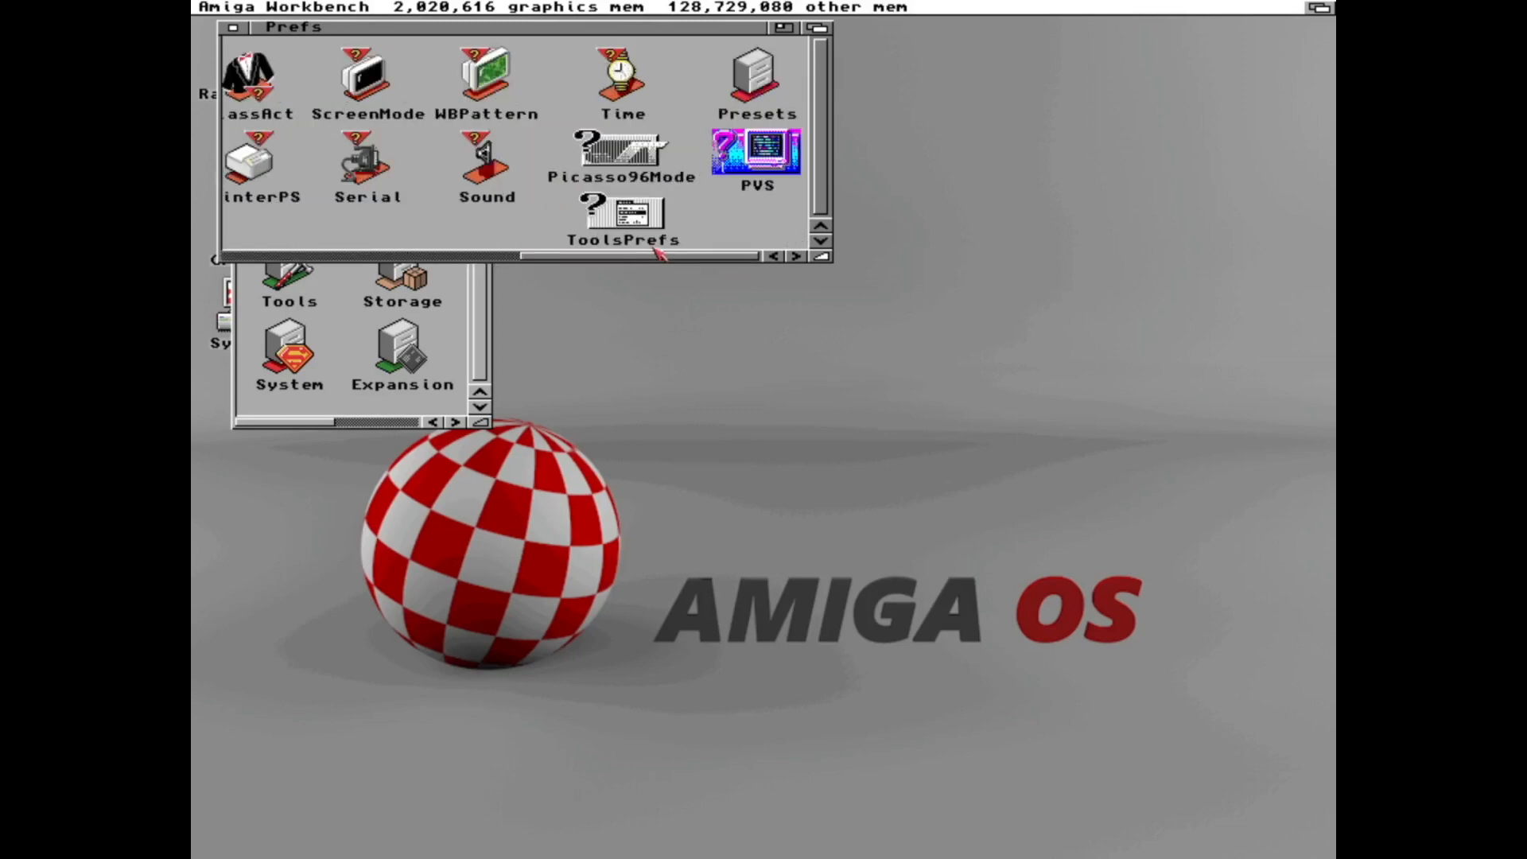
drag(660, 257, 274, 260)
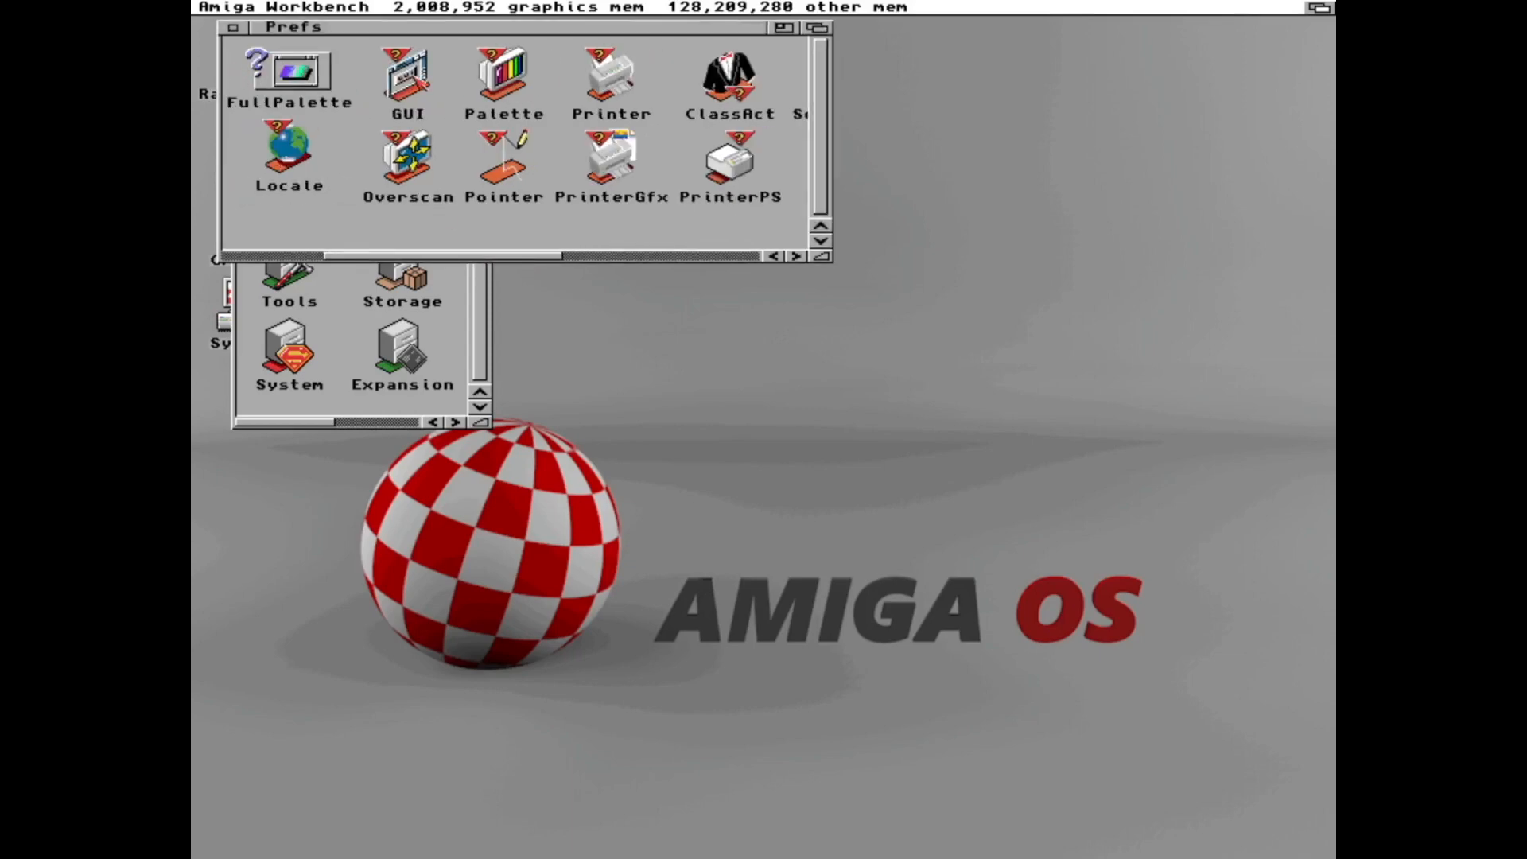
In GUI Preferences set the System gadget style to Flat after trying XEN and Future.
double_click(408, 84)
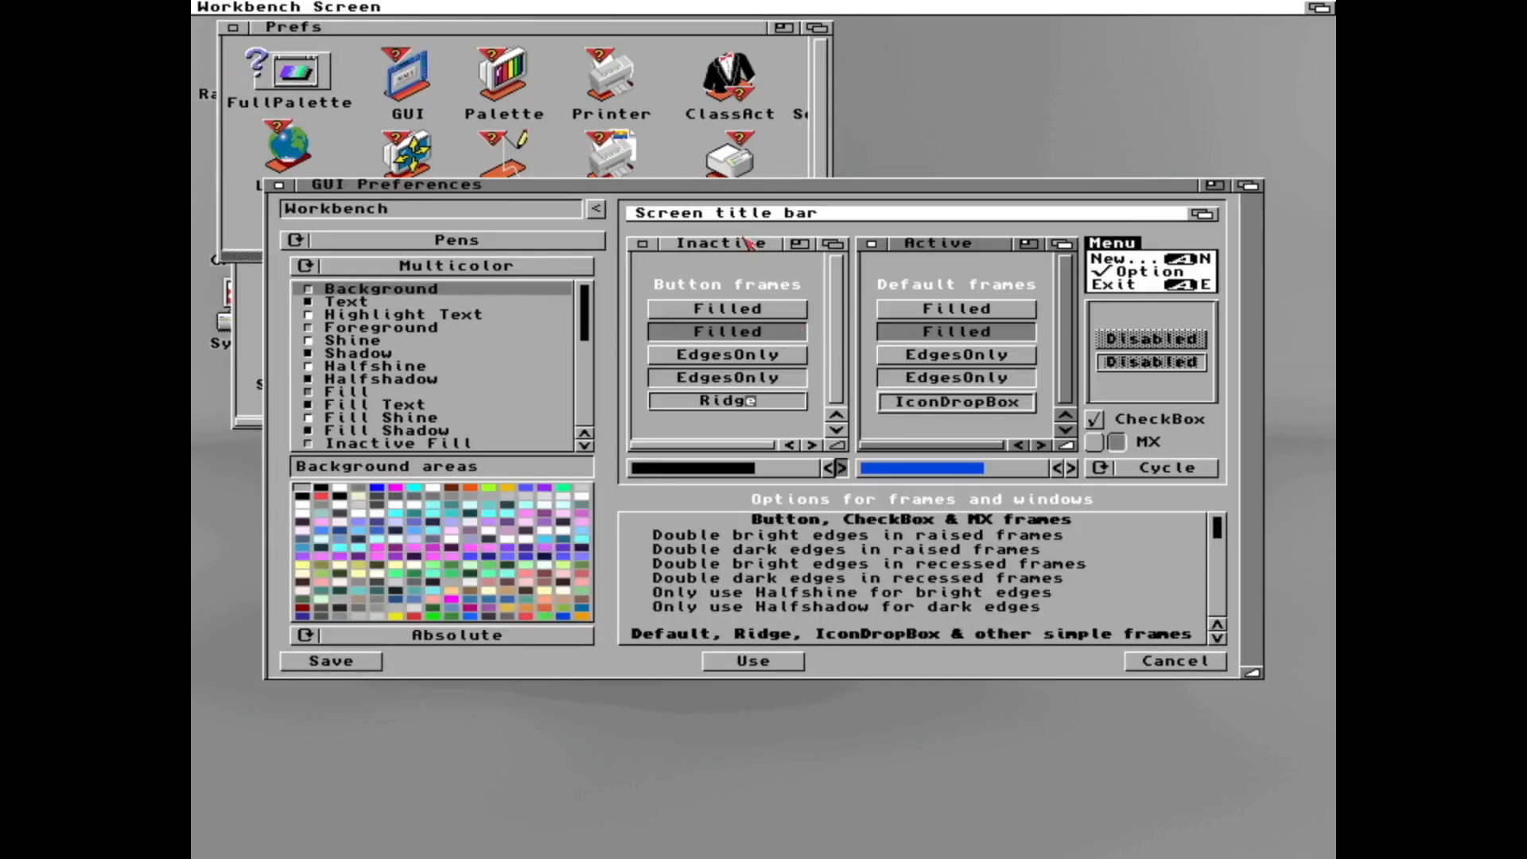
click(756, 213)
drag(588, 317, 583, 411)
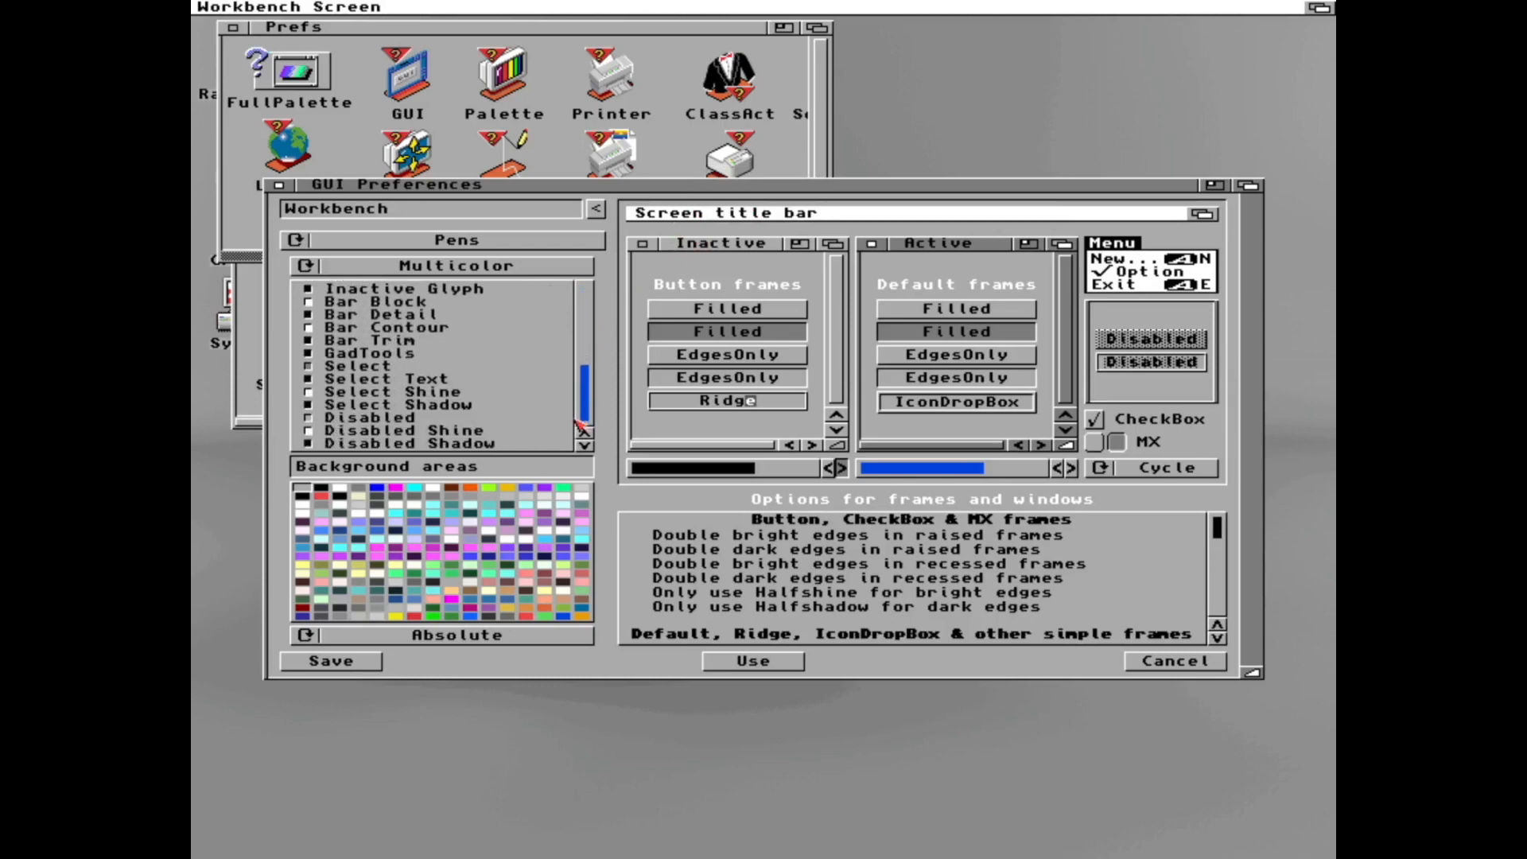
mouse_move(582, 412)
mouse_down()
mouse_move(587, 309)
mouse_move(583, 412)
mouse_up()
click(499, 241)
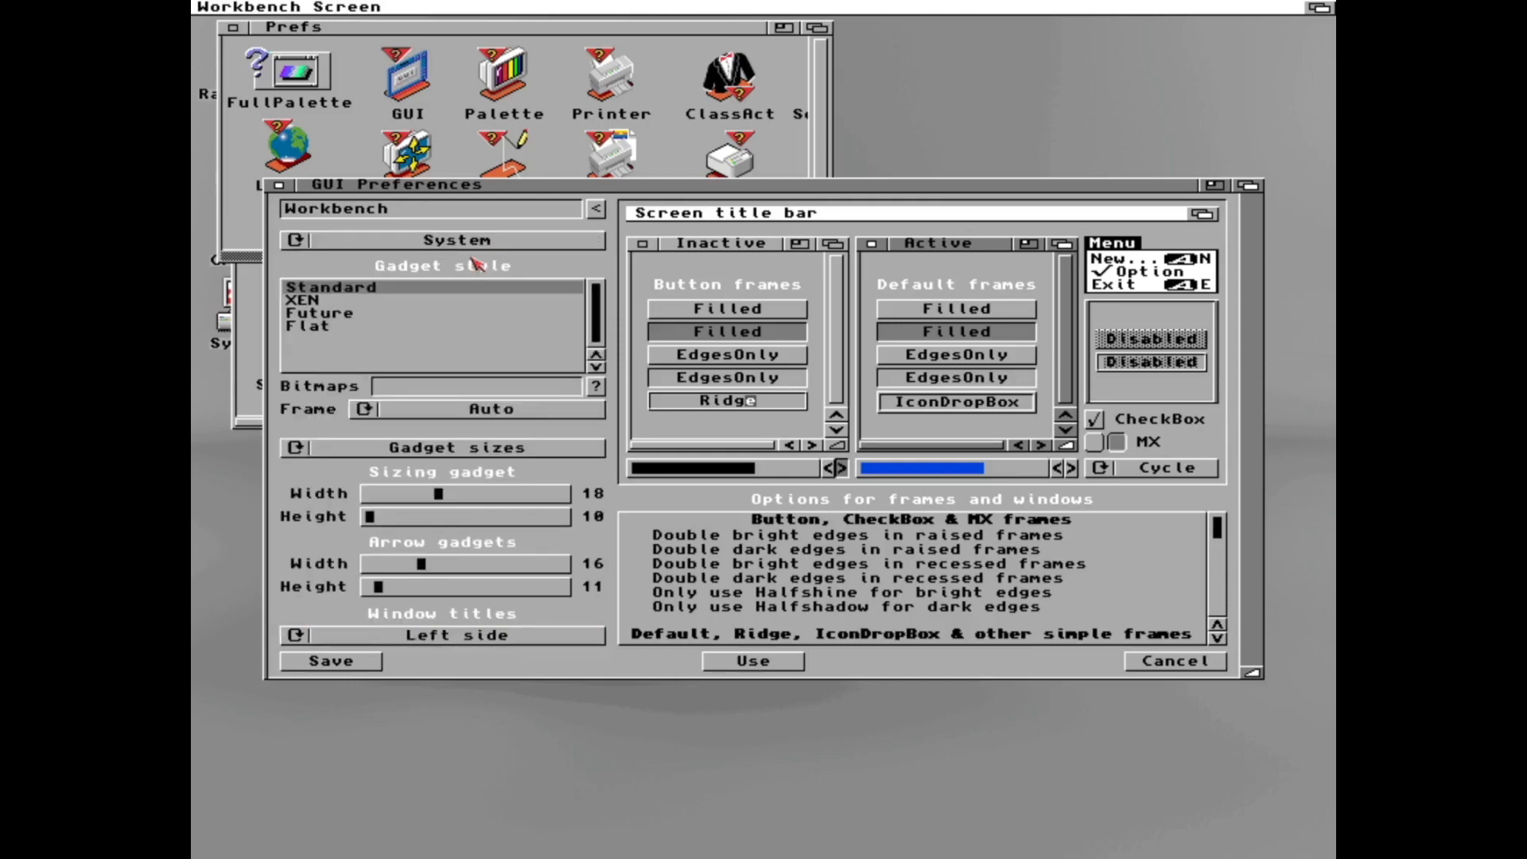
click(313, 302)
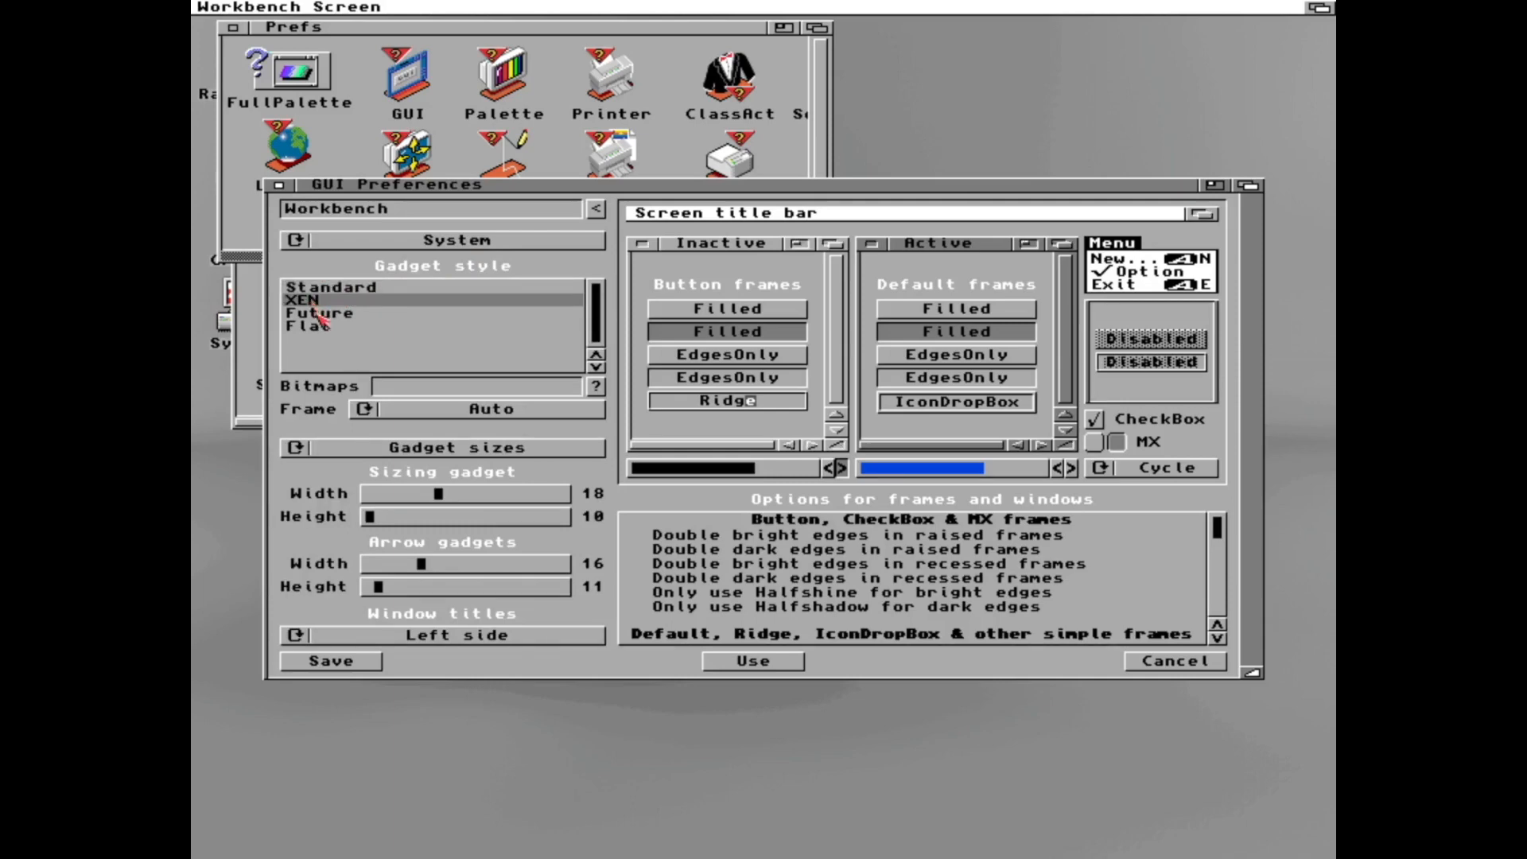
click(319, 314)
click(325, 327)
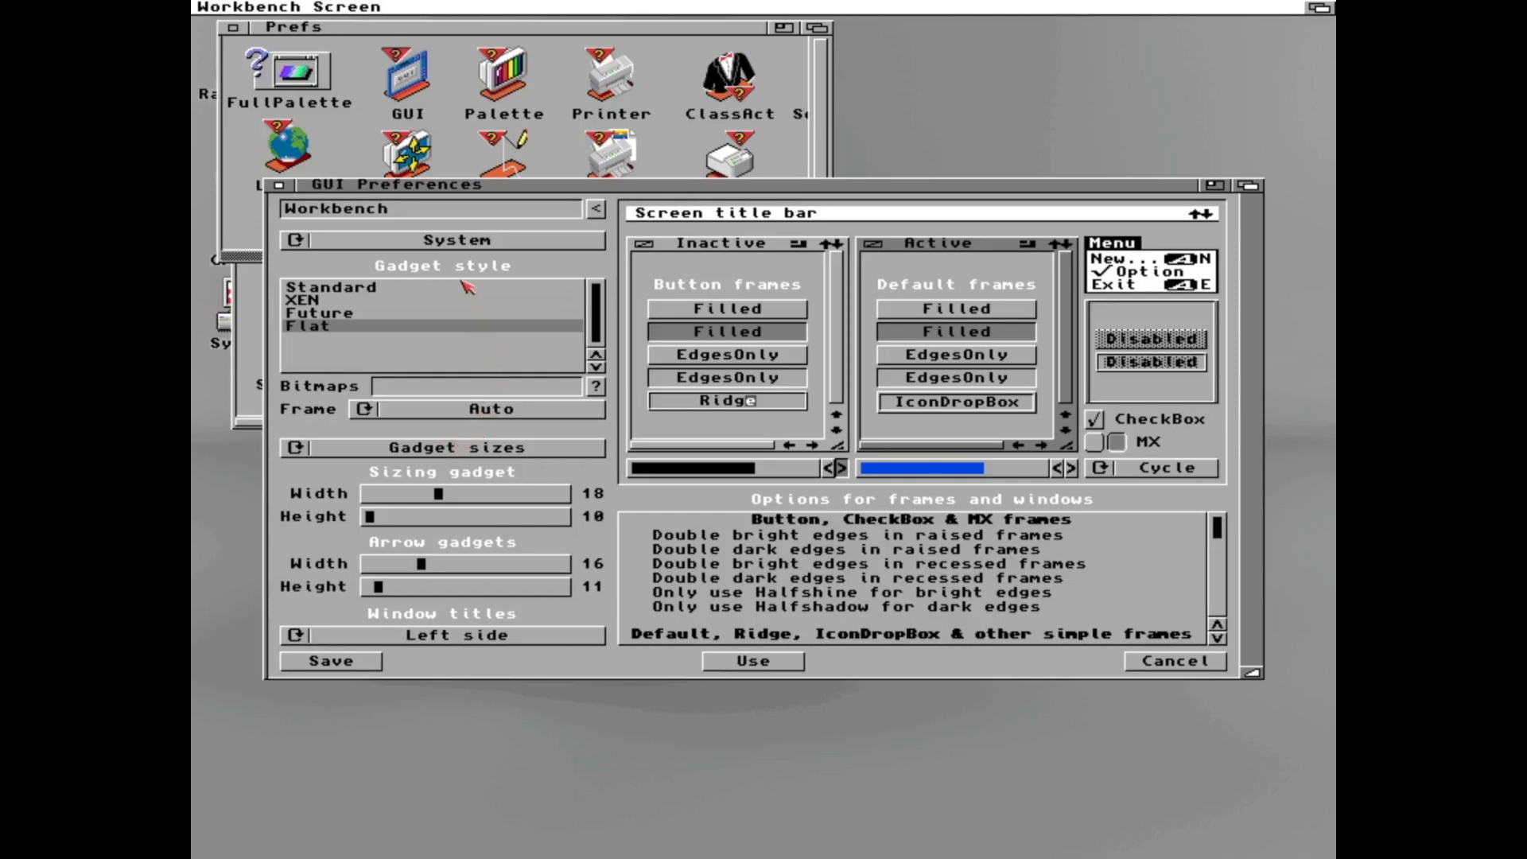
Back in Pens, select Bar Block and make the menu background red after trying other shades.
click(459, 241)
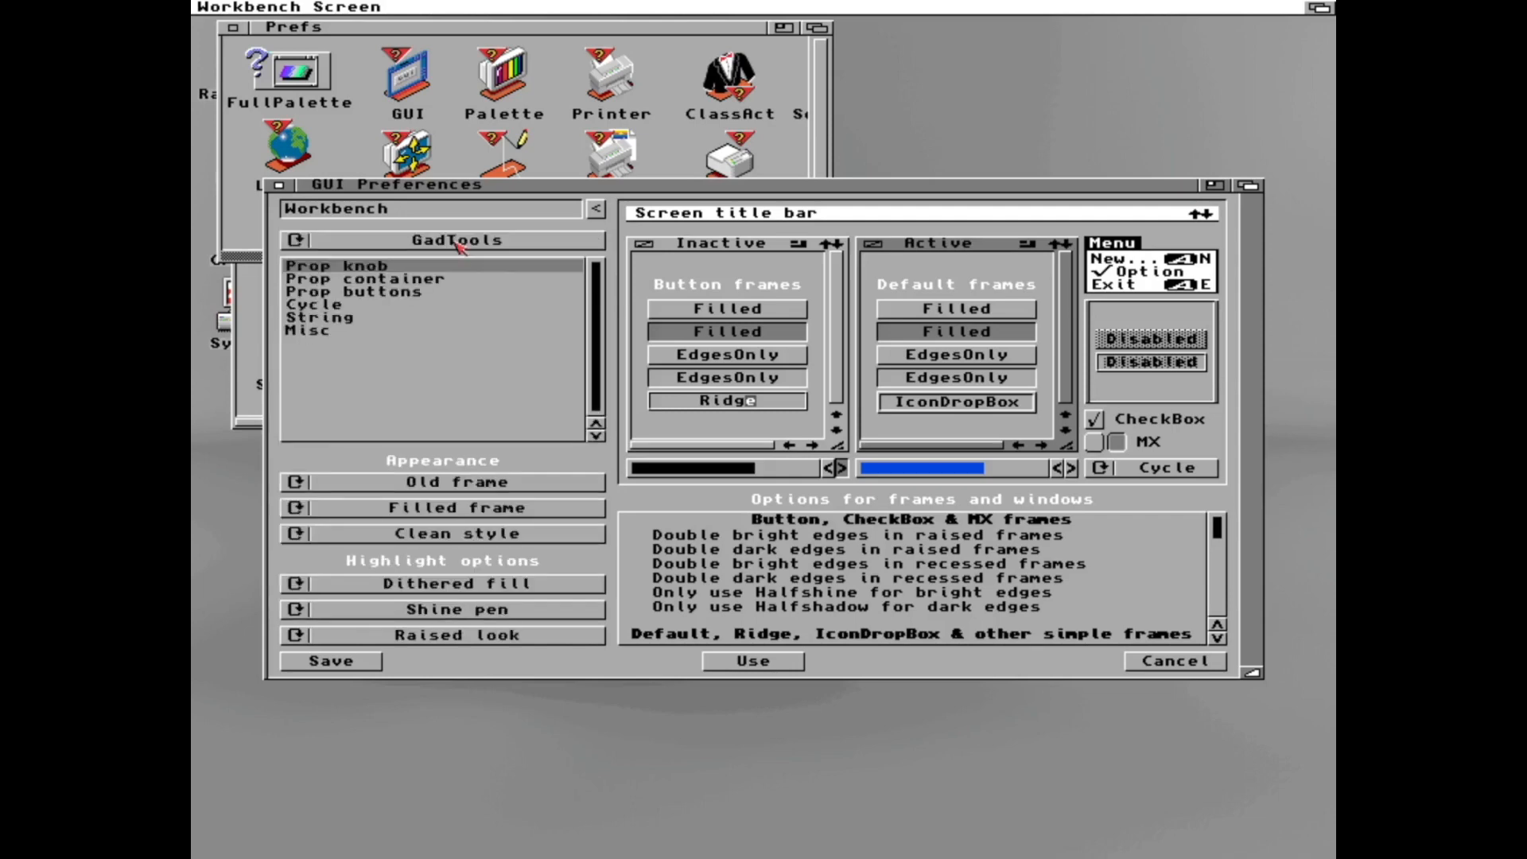
click(460, 242)
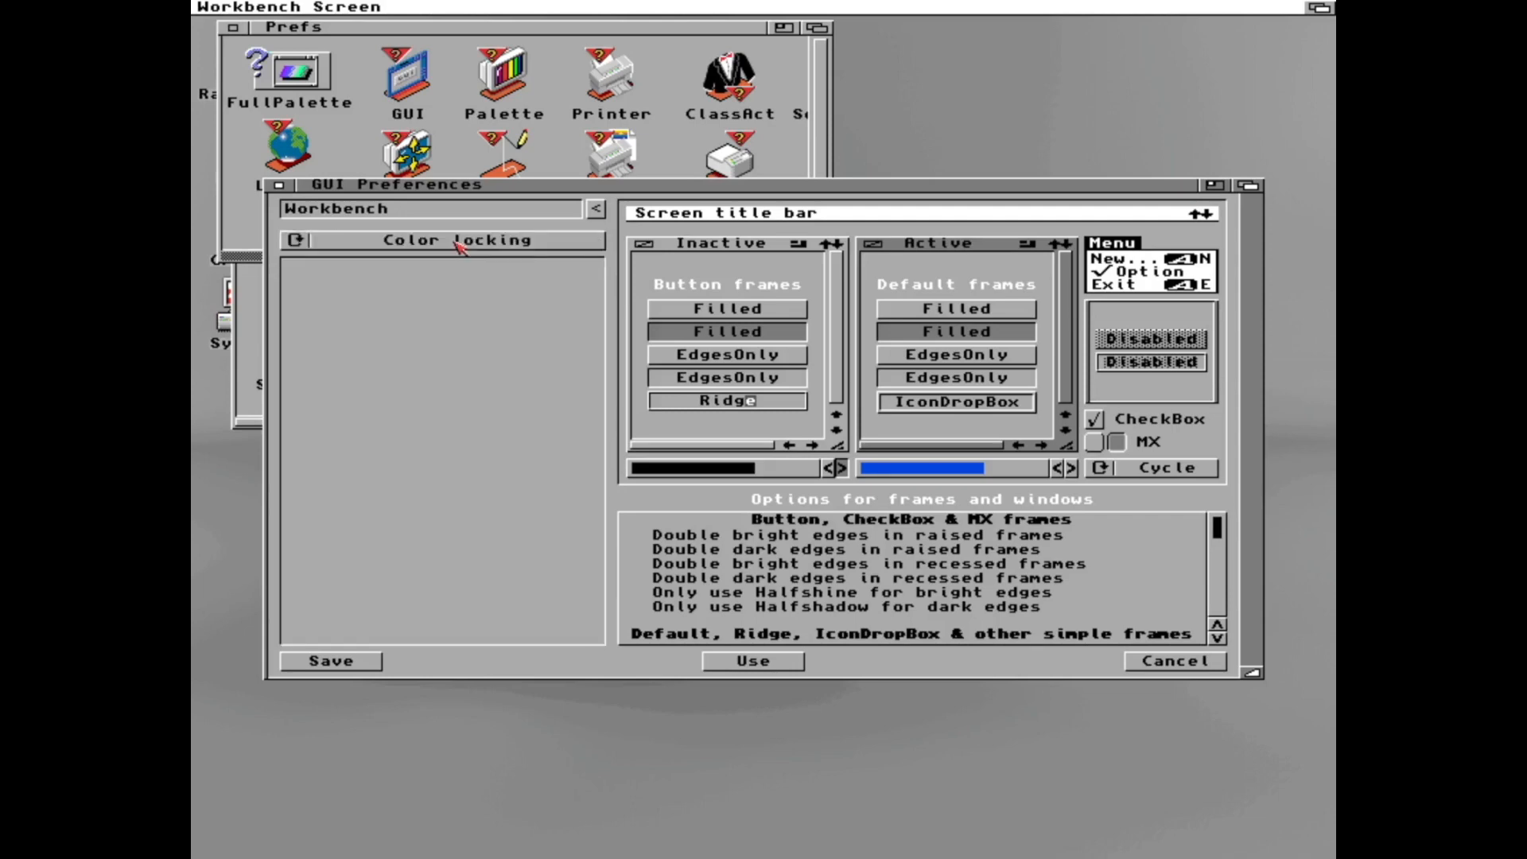
click(459, 241)
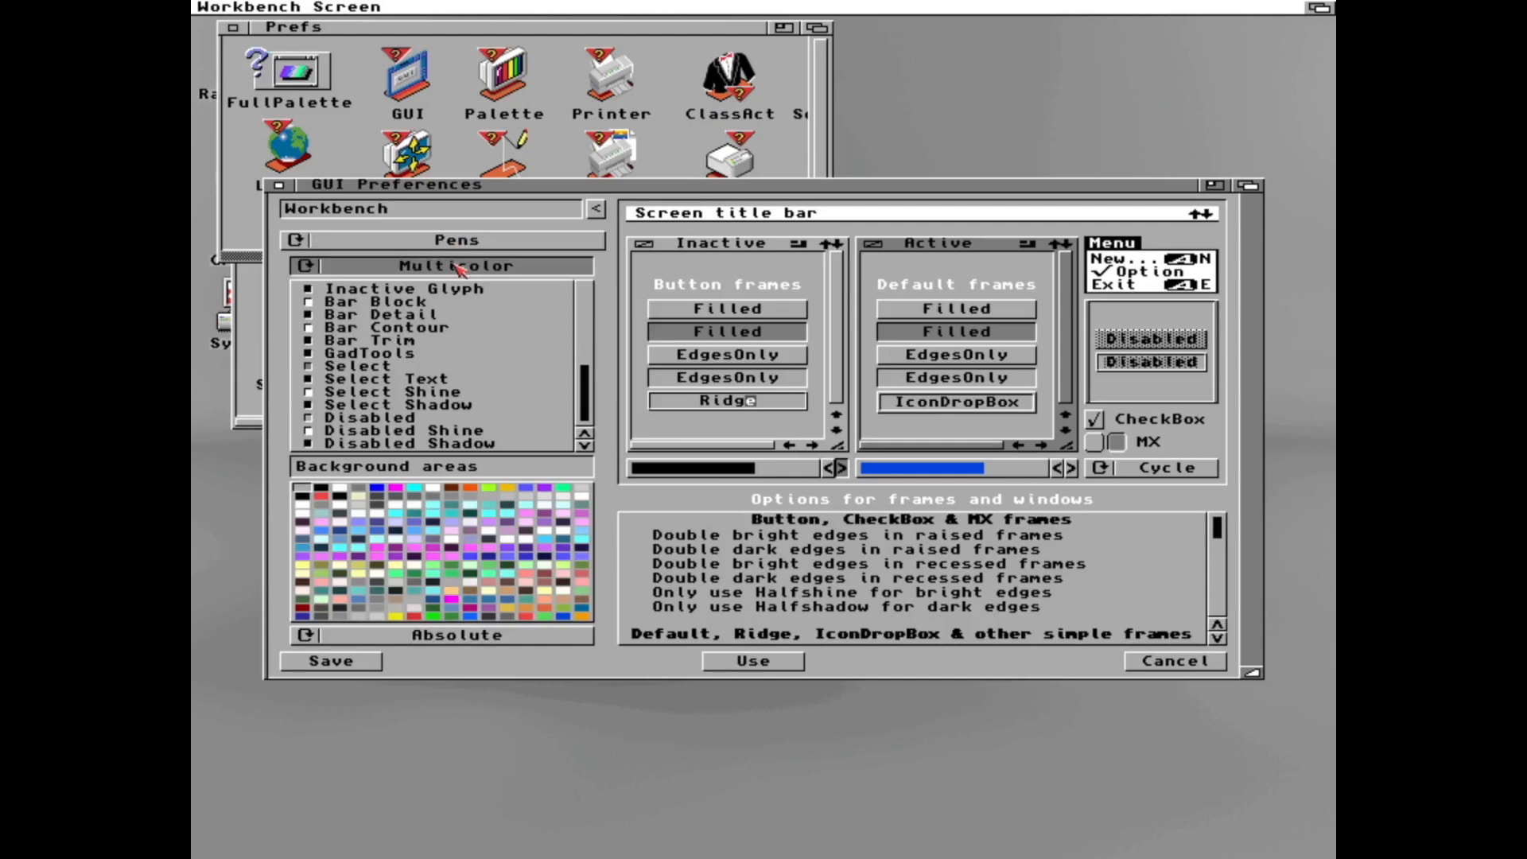
click(459, 266)
click(469, 272)
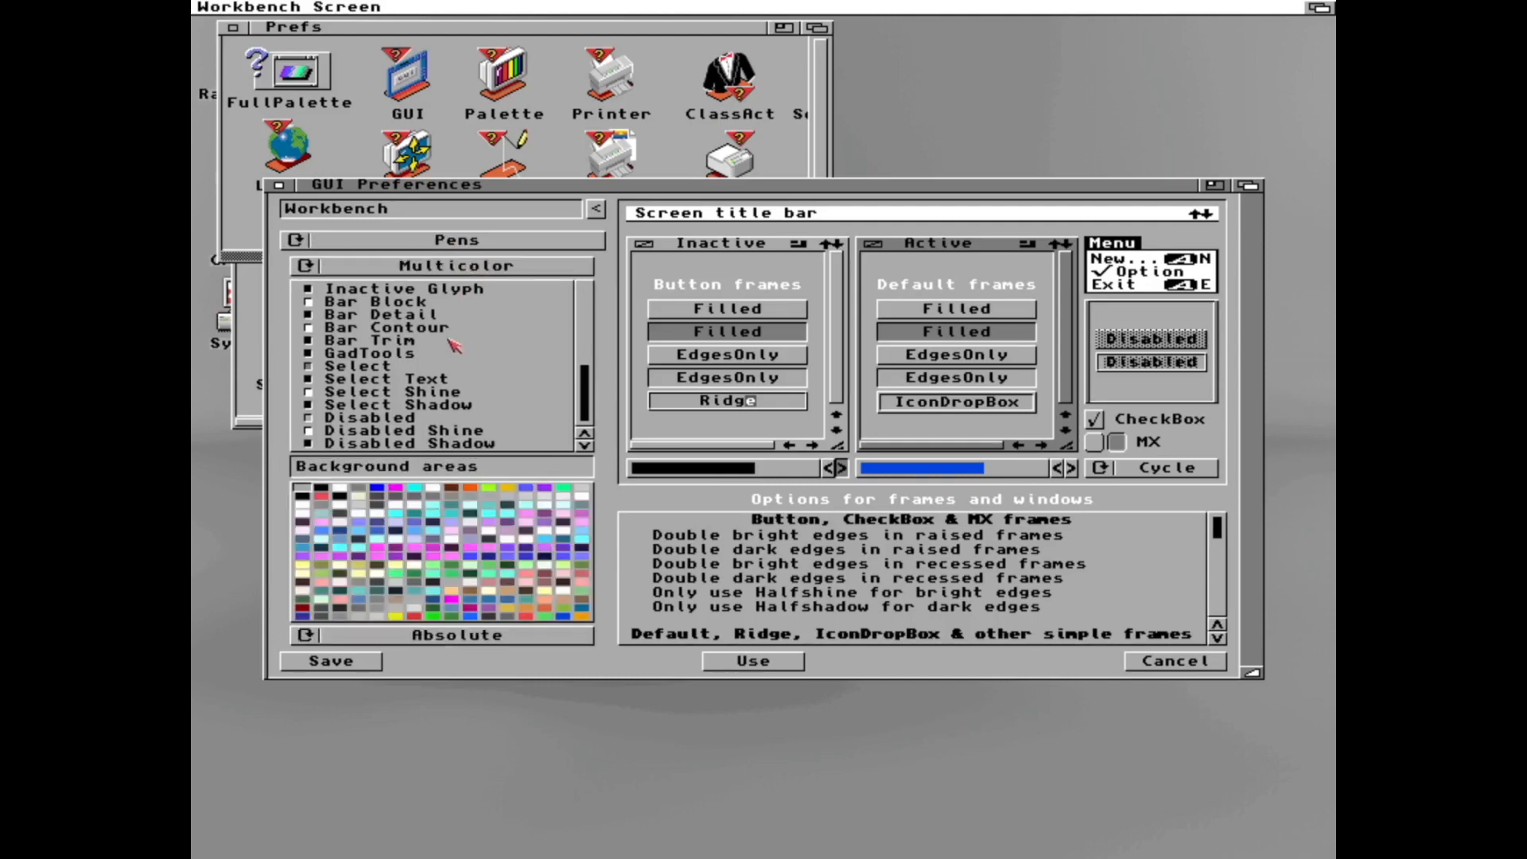
click(415, 303)
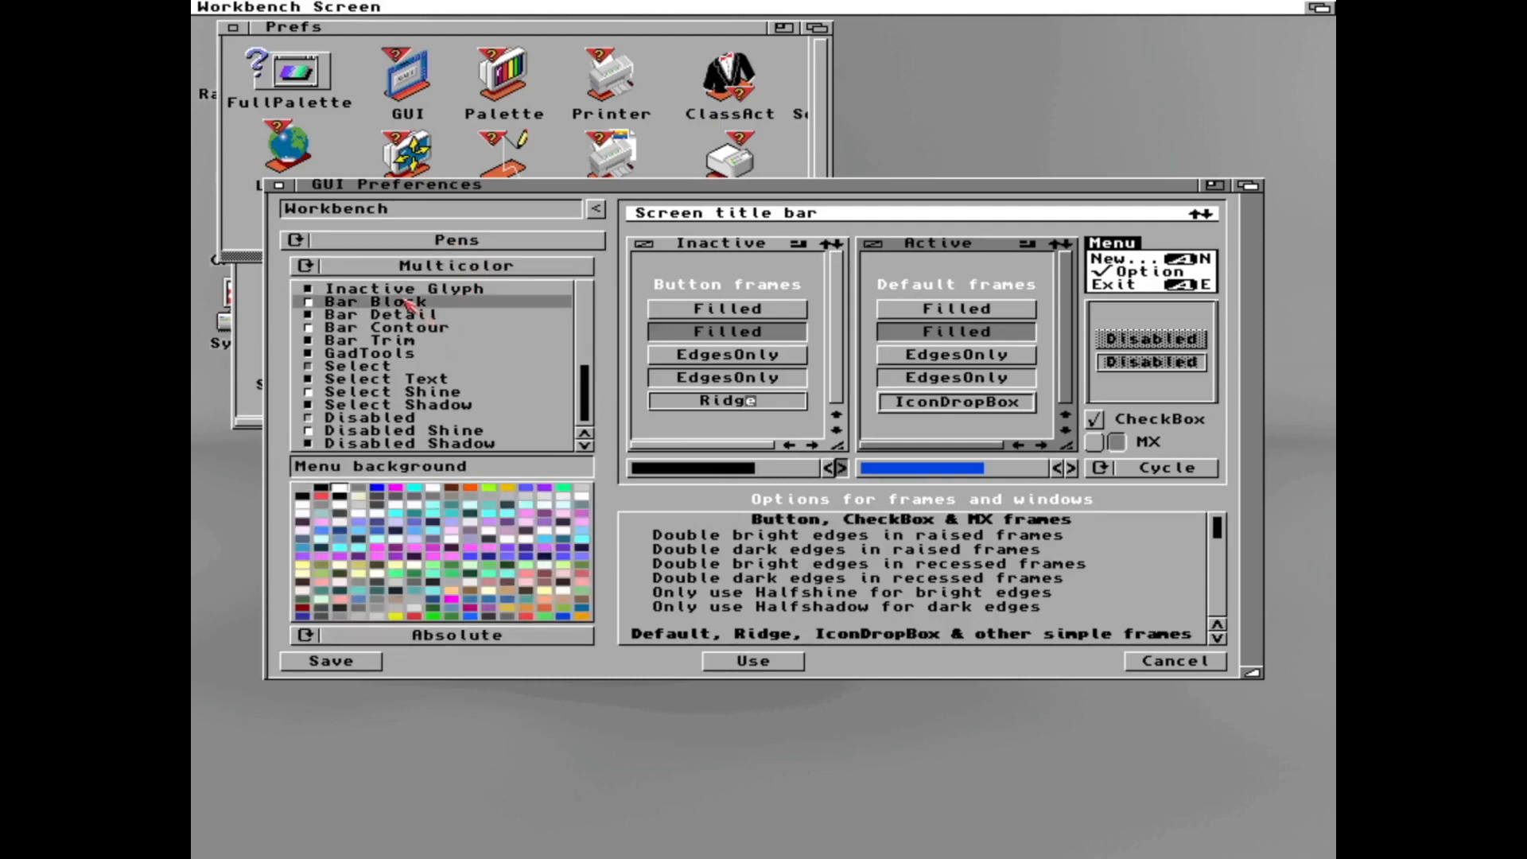
click(320, 494)
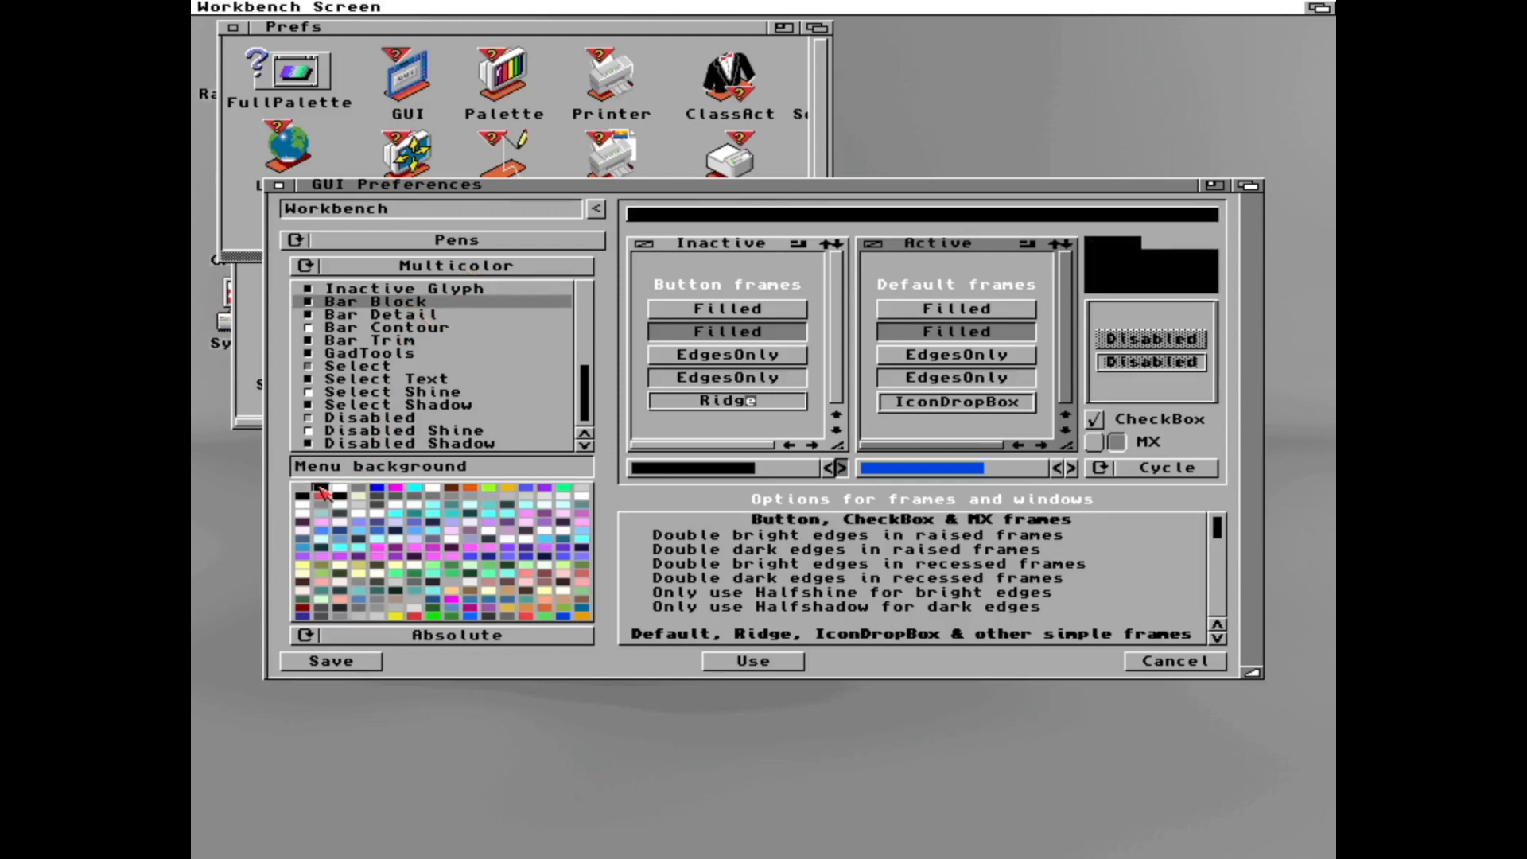
click(357, 493)
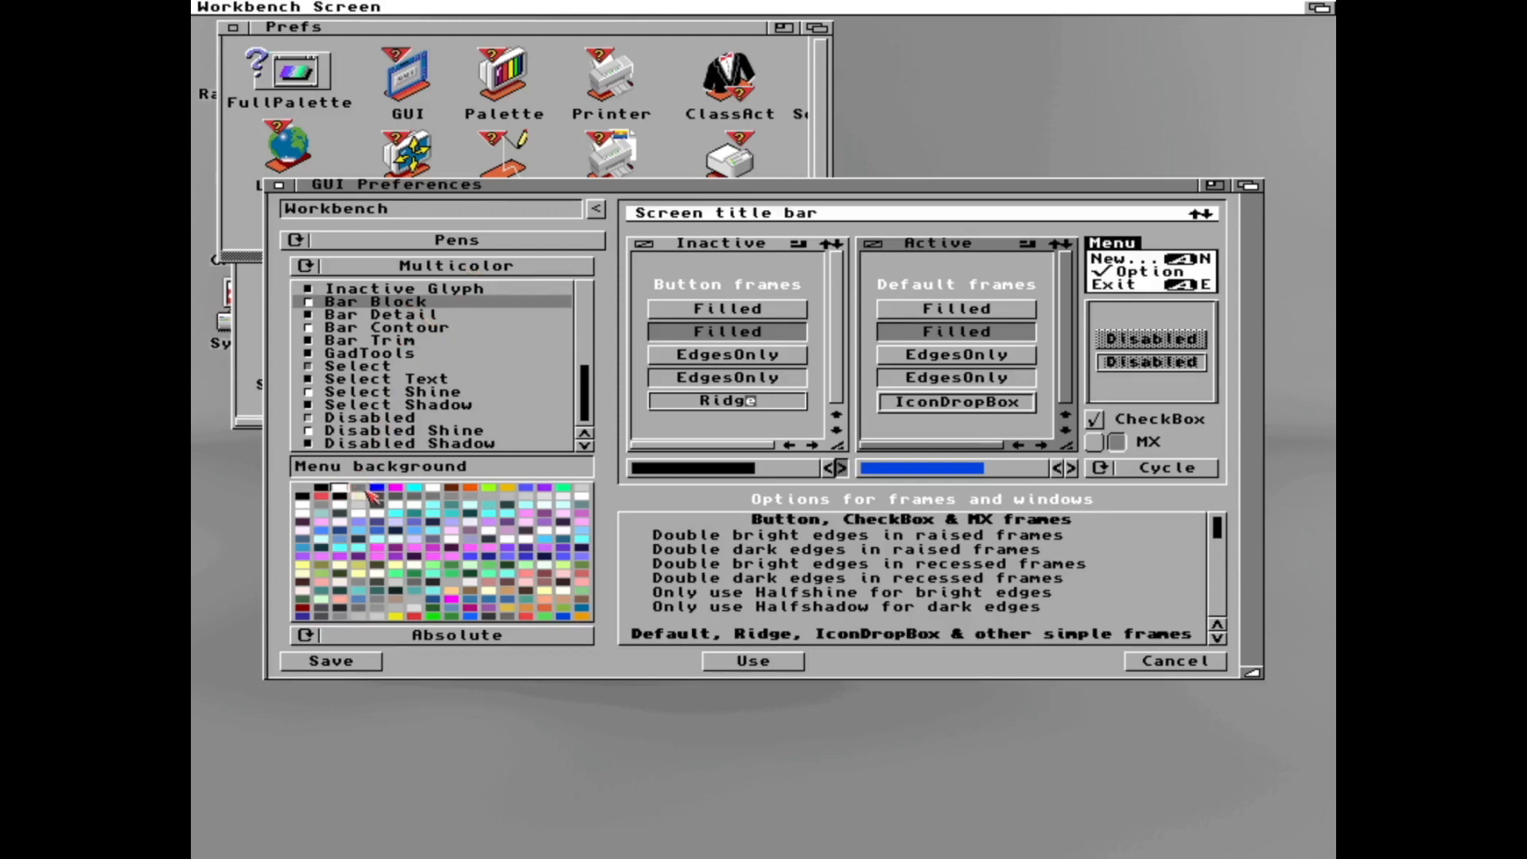
click(359, 500)
click(367, 494)
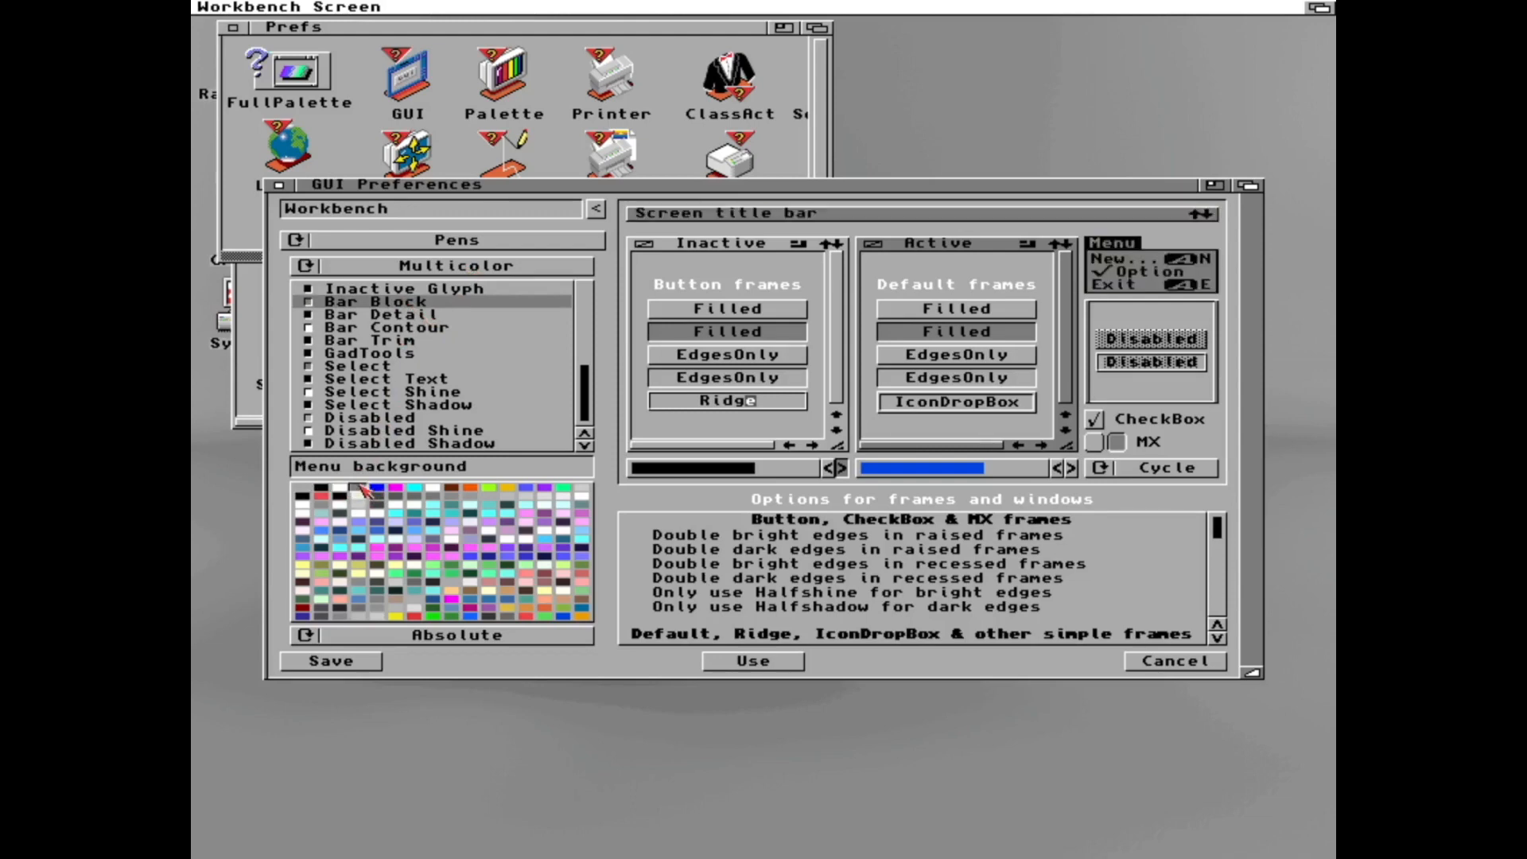
click(332, 505)
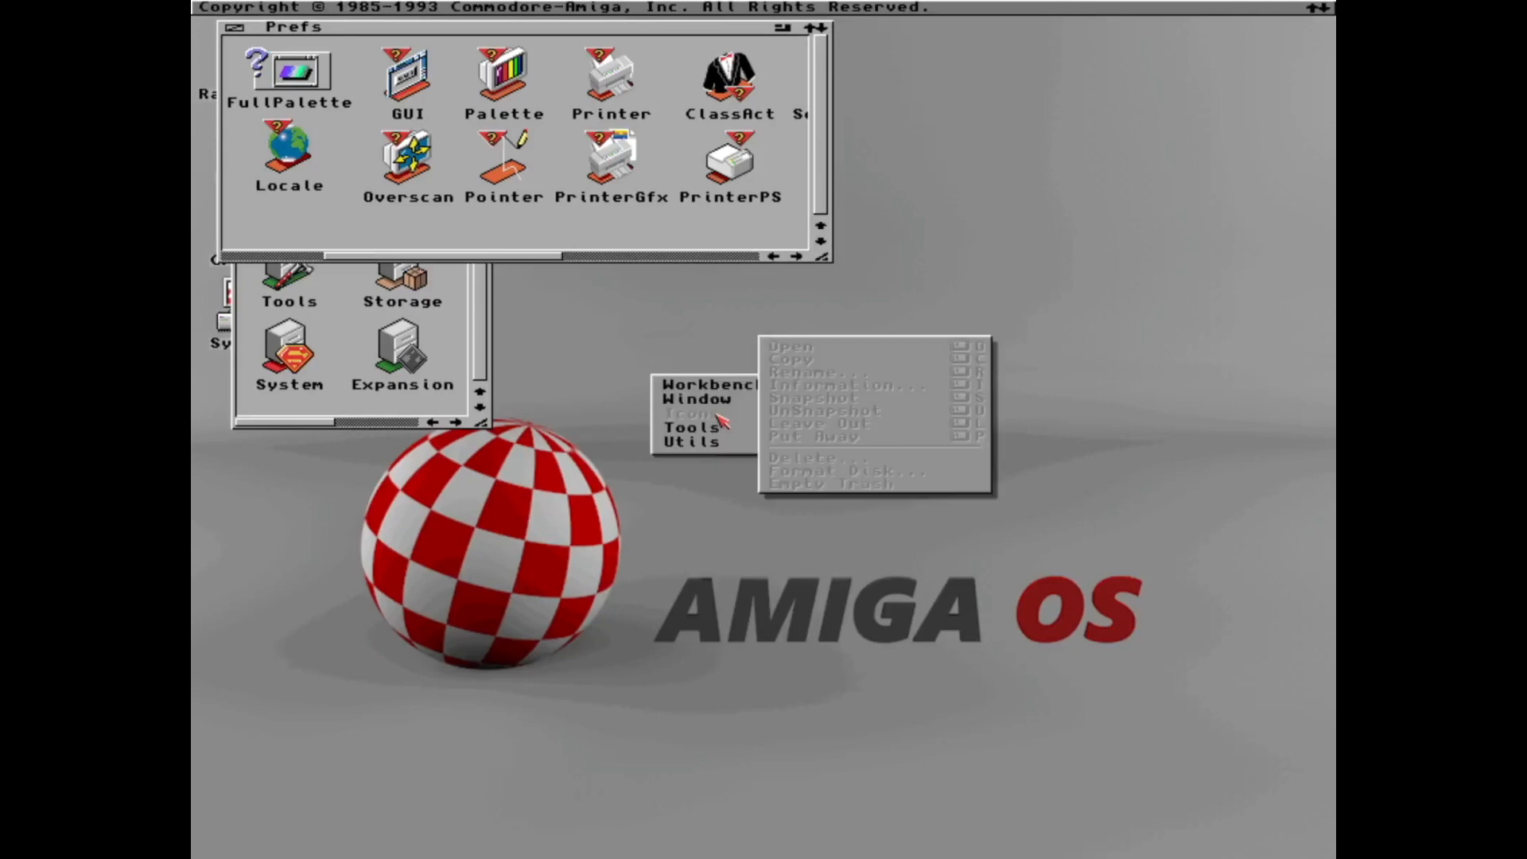
Rearrange the Prefs and System windows and return to GUI Preferences.
click(721, 383)
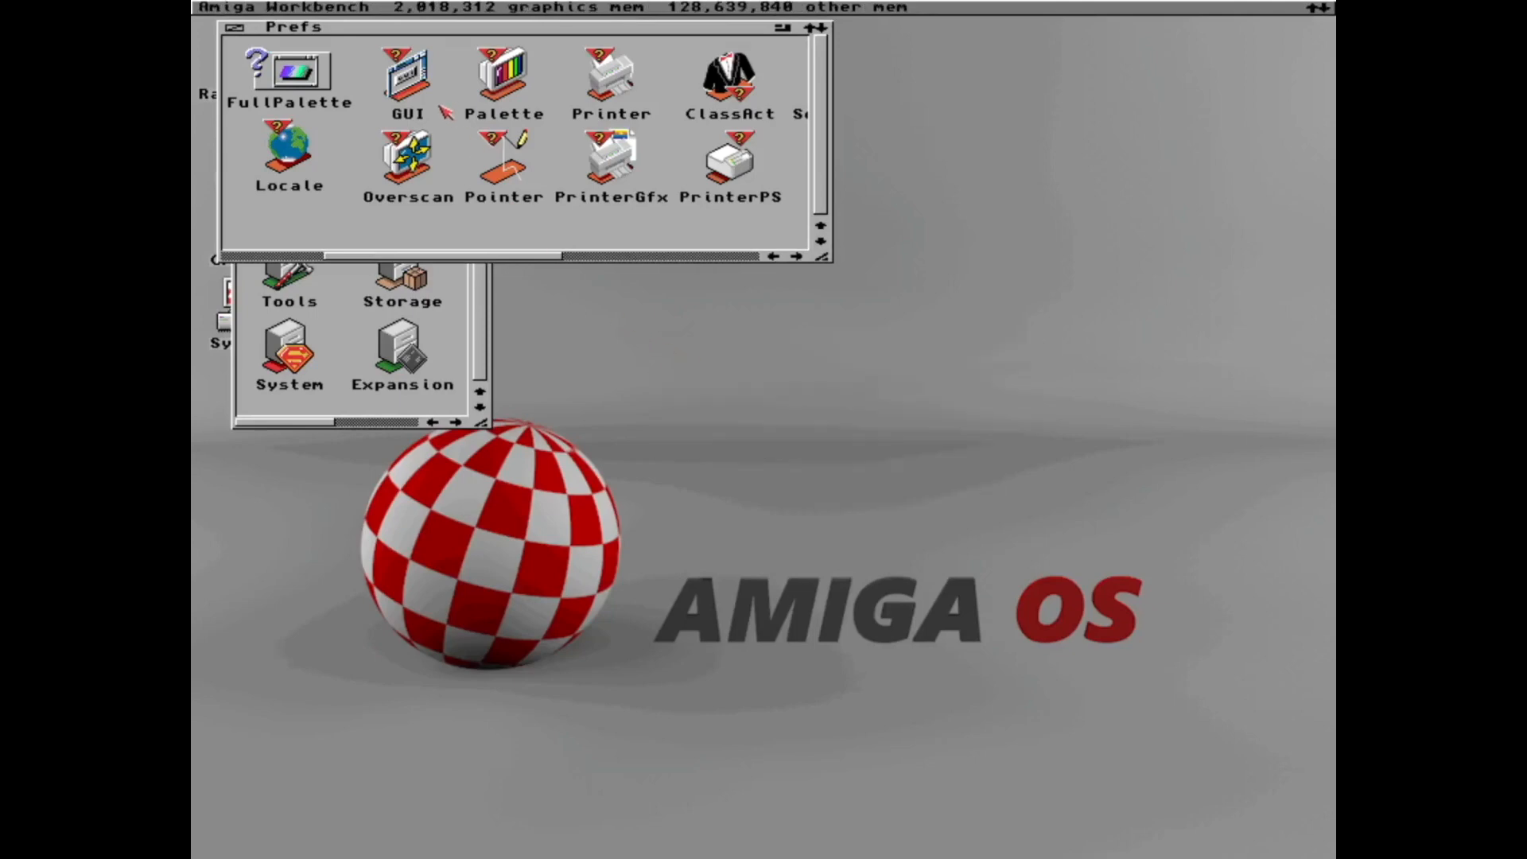
drag(417, 30, 800, 332)
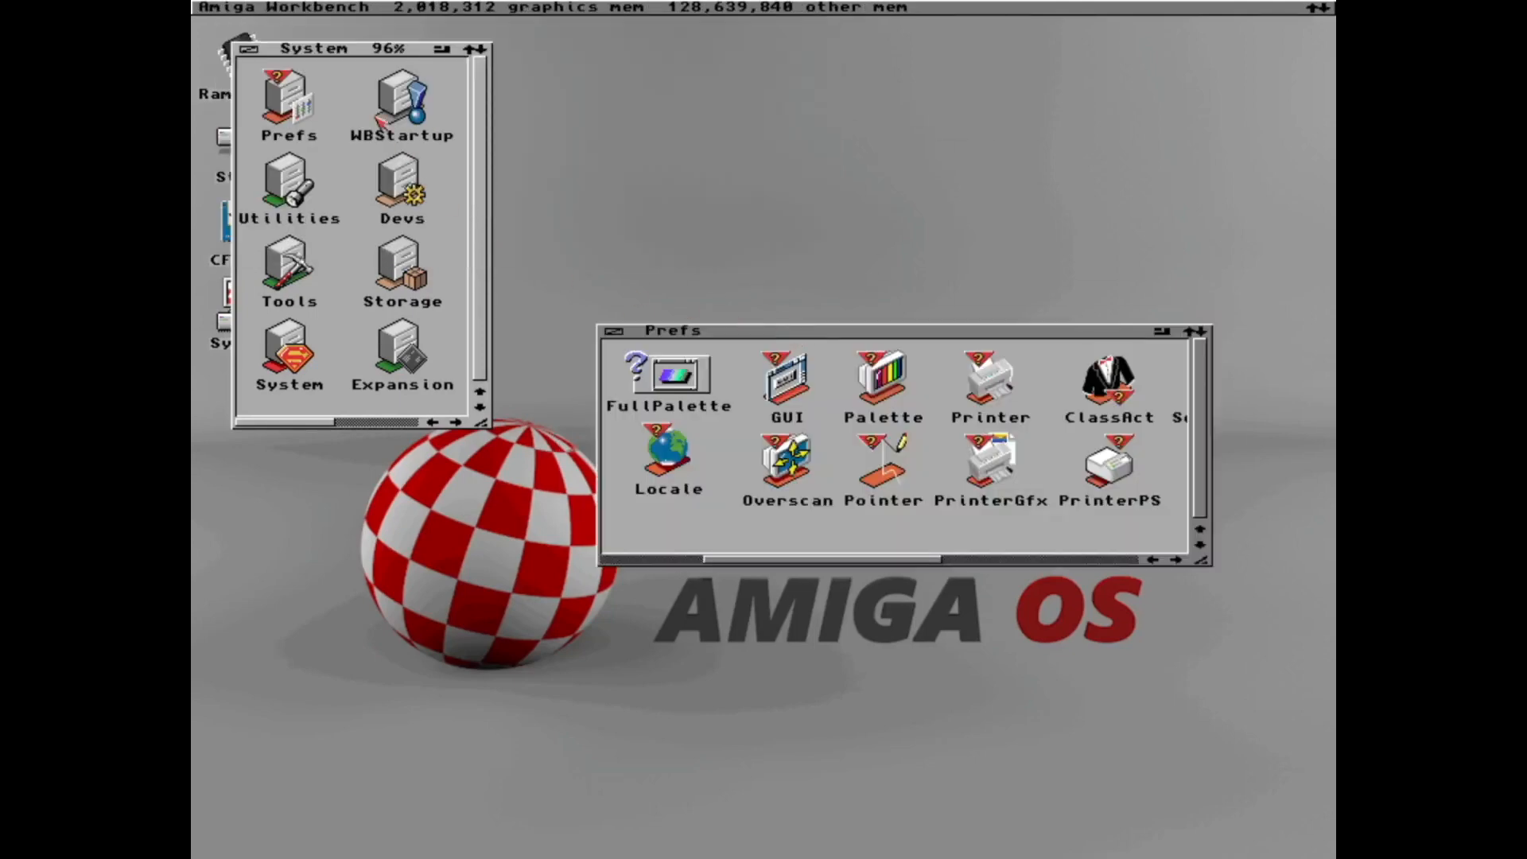
drag(376, 27, 394, 305)
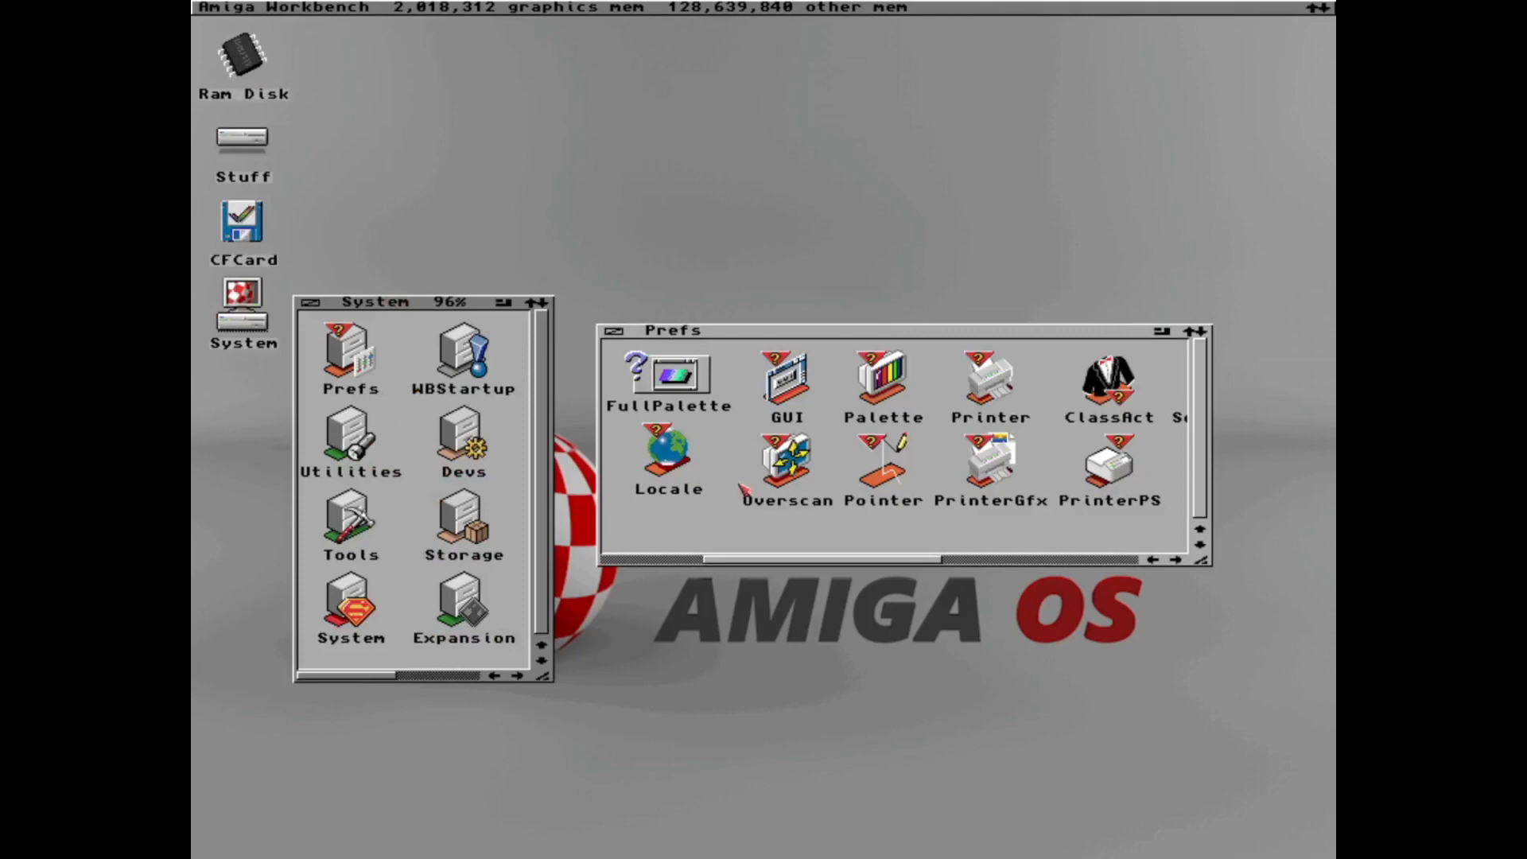
click(787, 379)
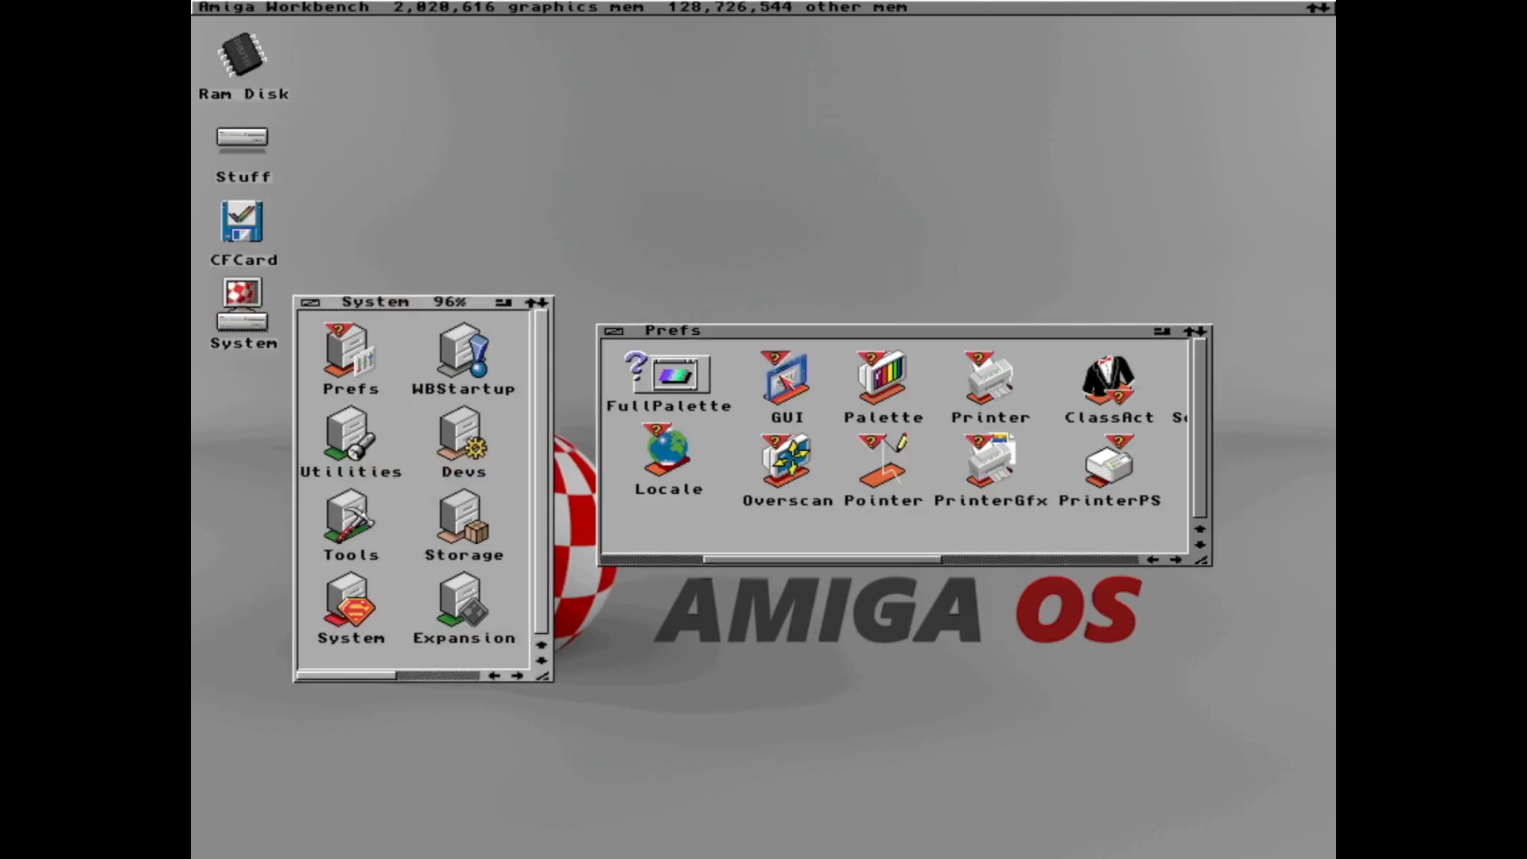
scroll(415, 382, down, 4)
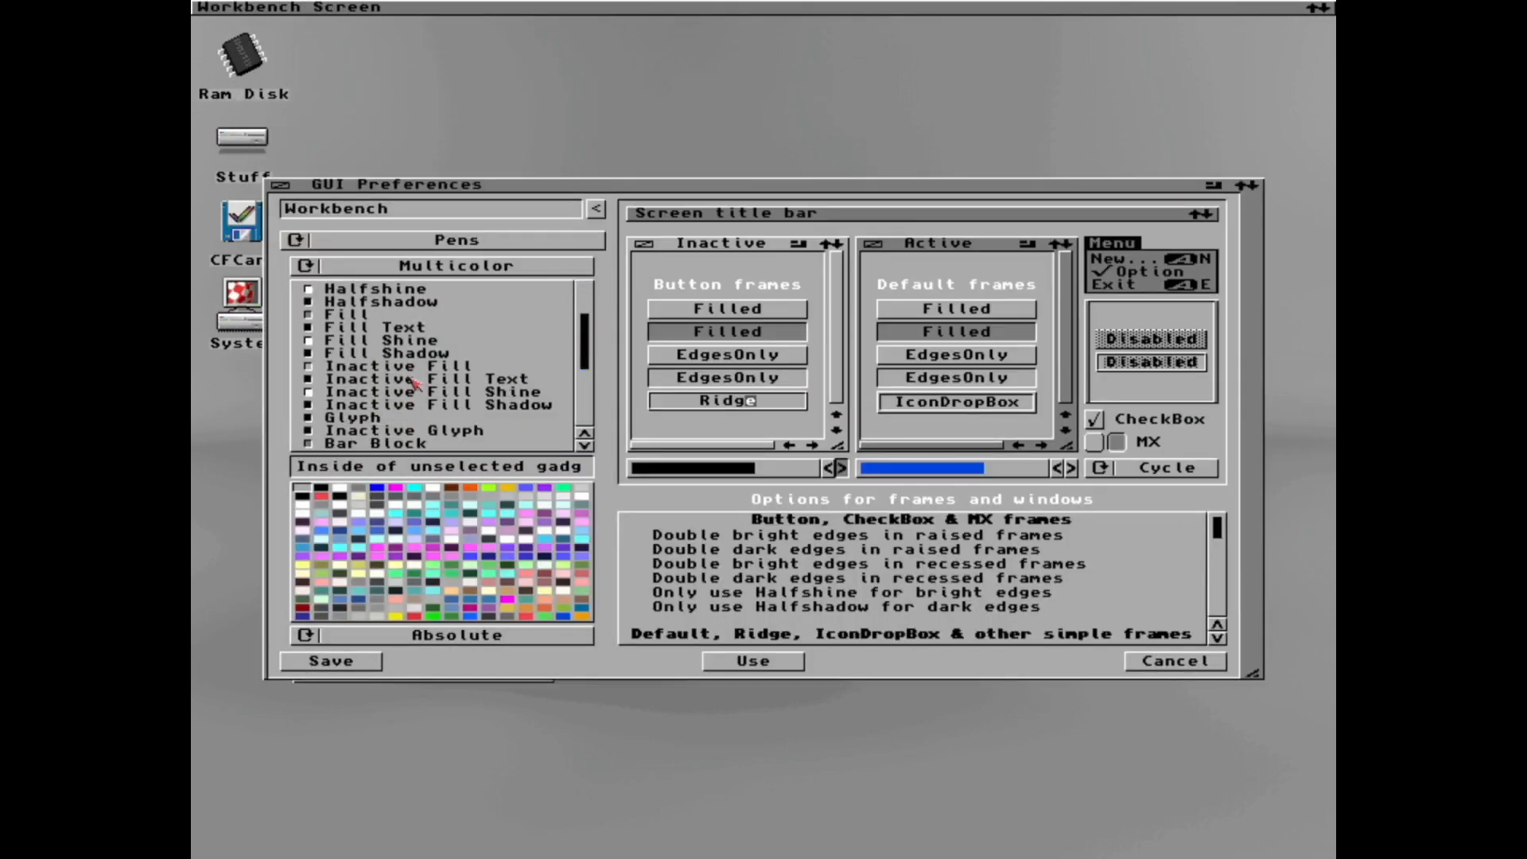
Make the Inactive Fill pen grey and brighten the Inactive Fill Text pen.
click(412, 368)
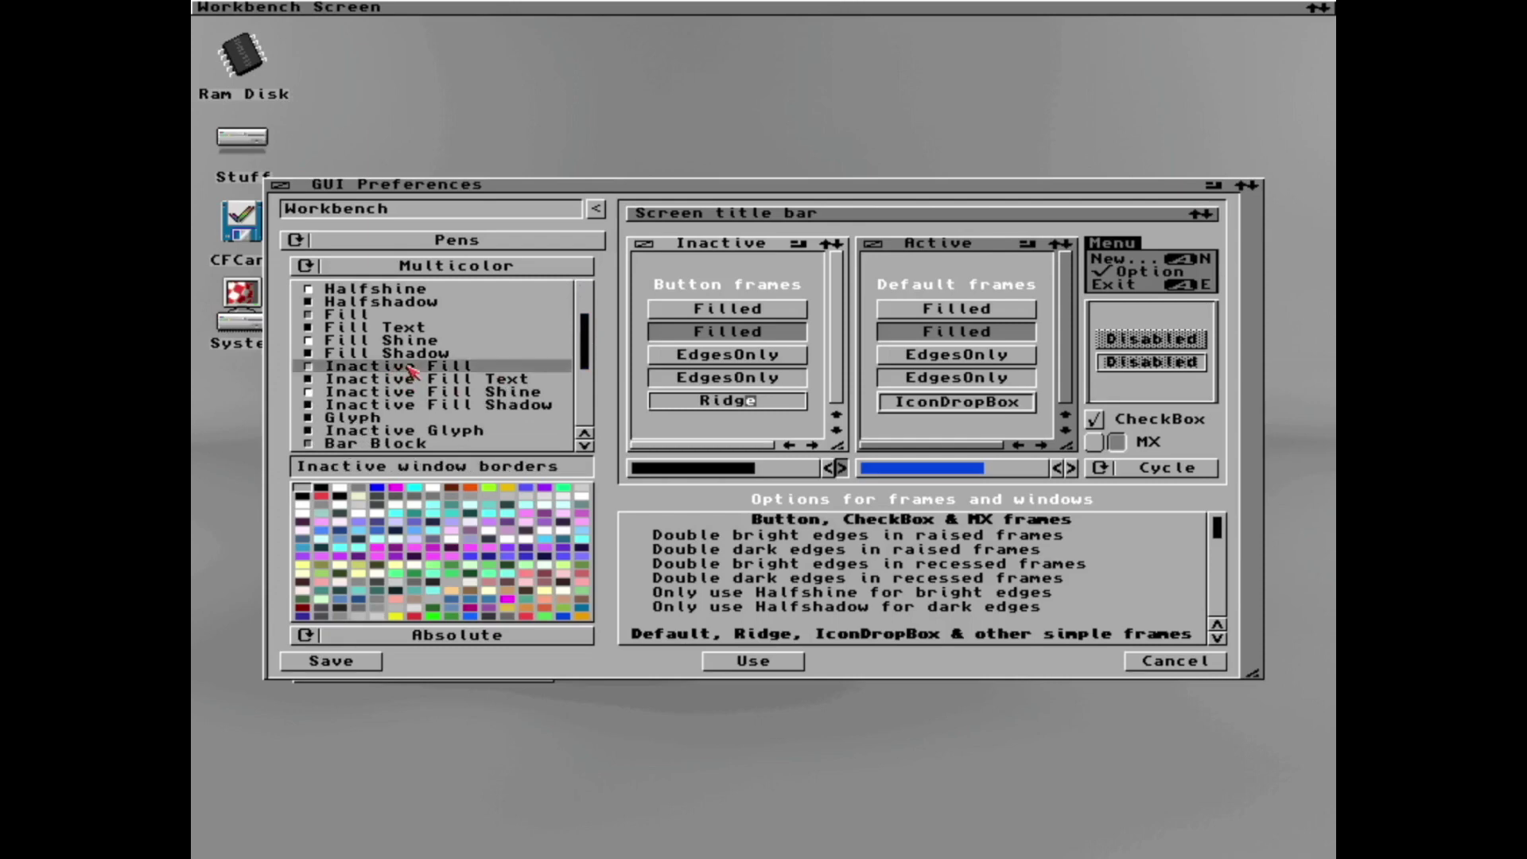
click(384, 495)
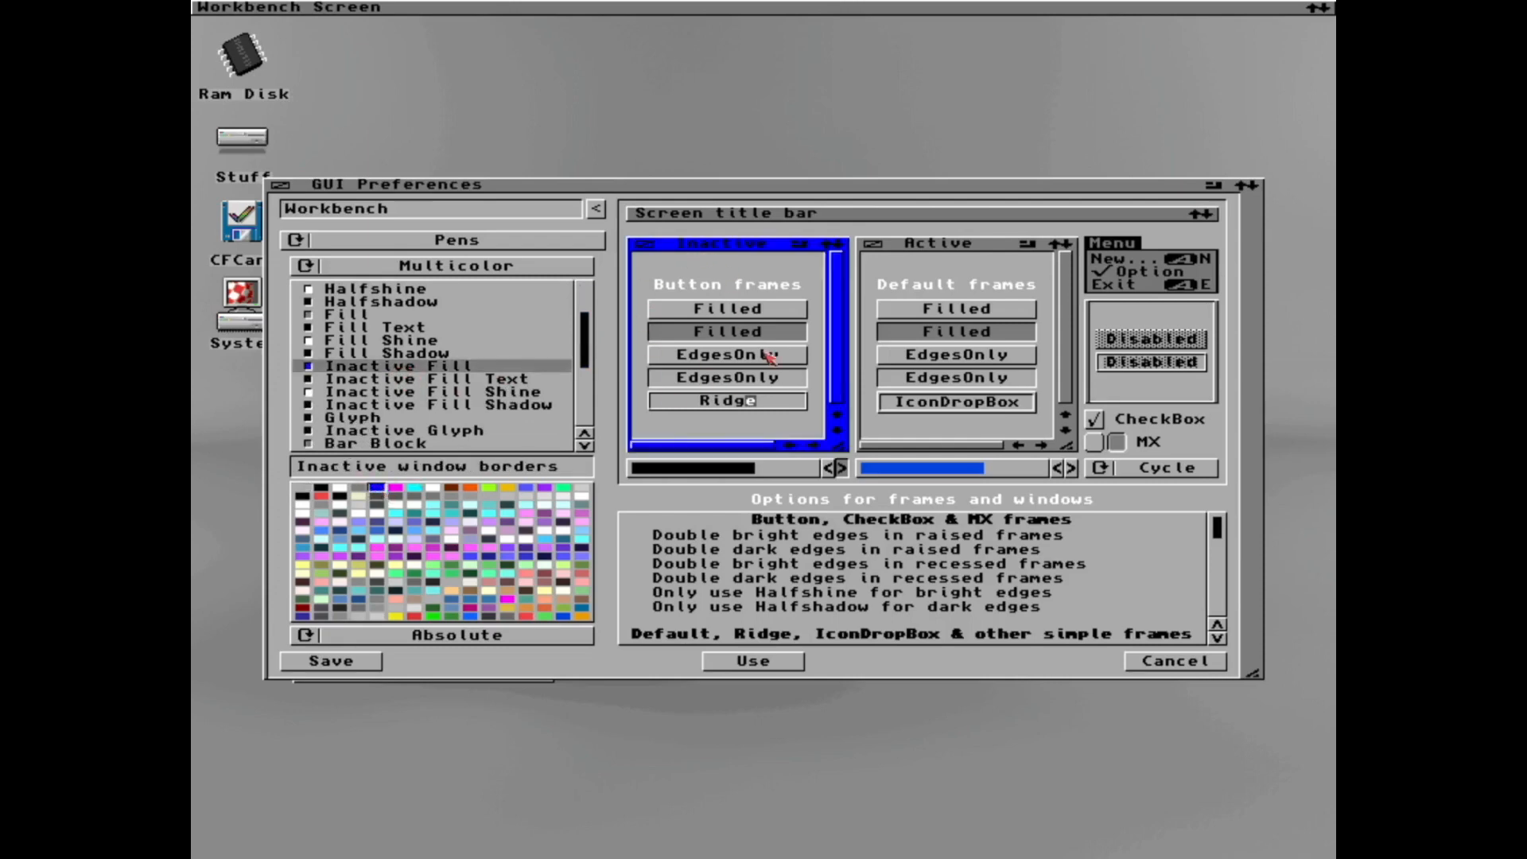
click(377, 501)
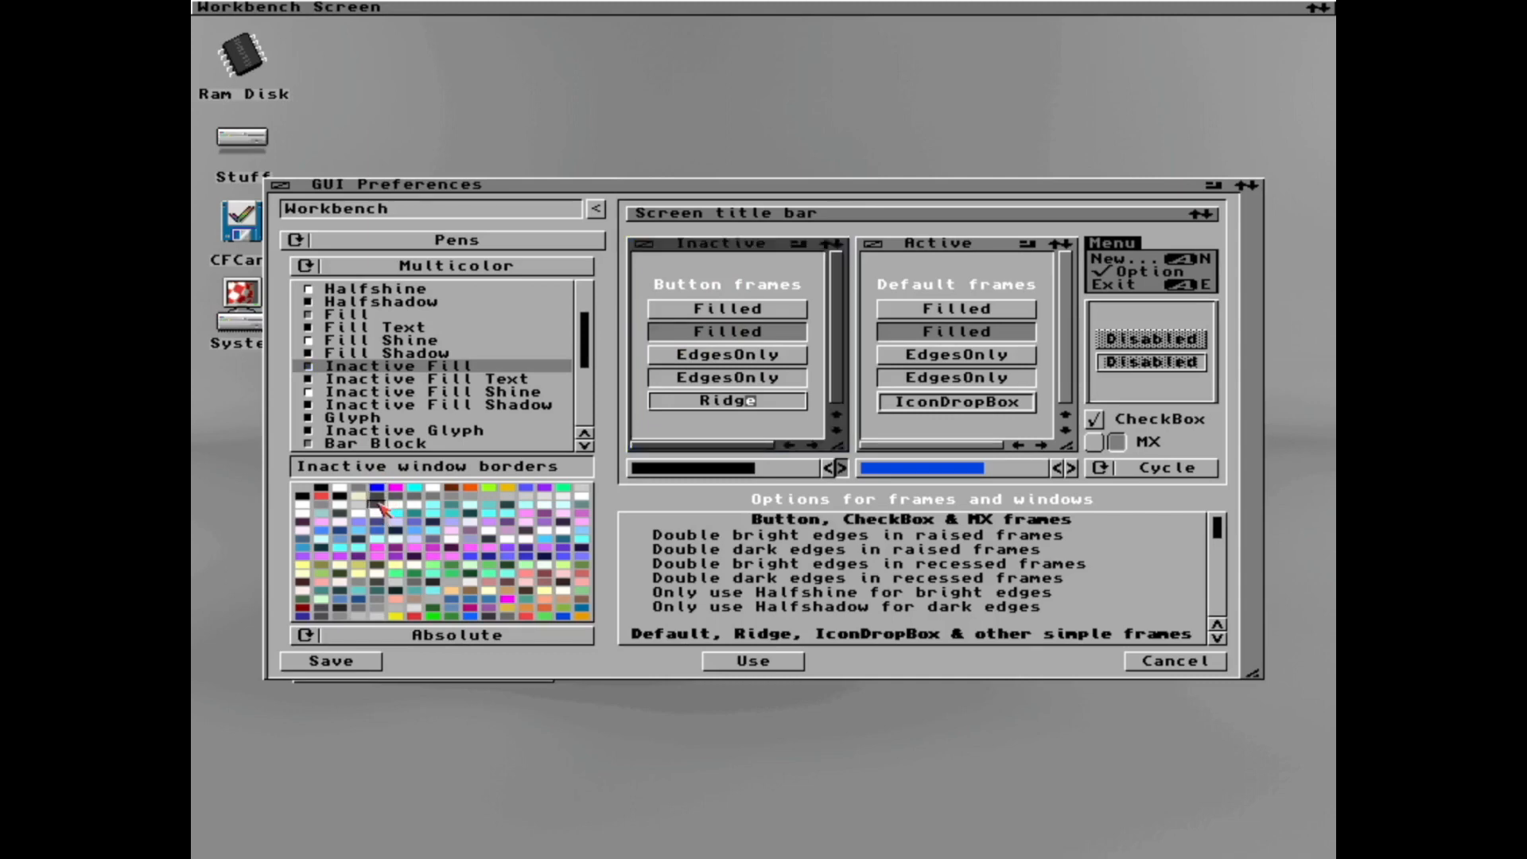
click(430, 379)
click(415, 510)
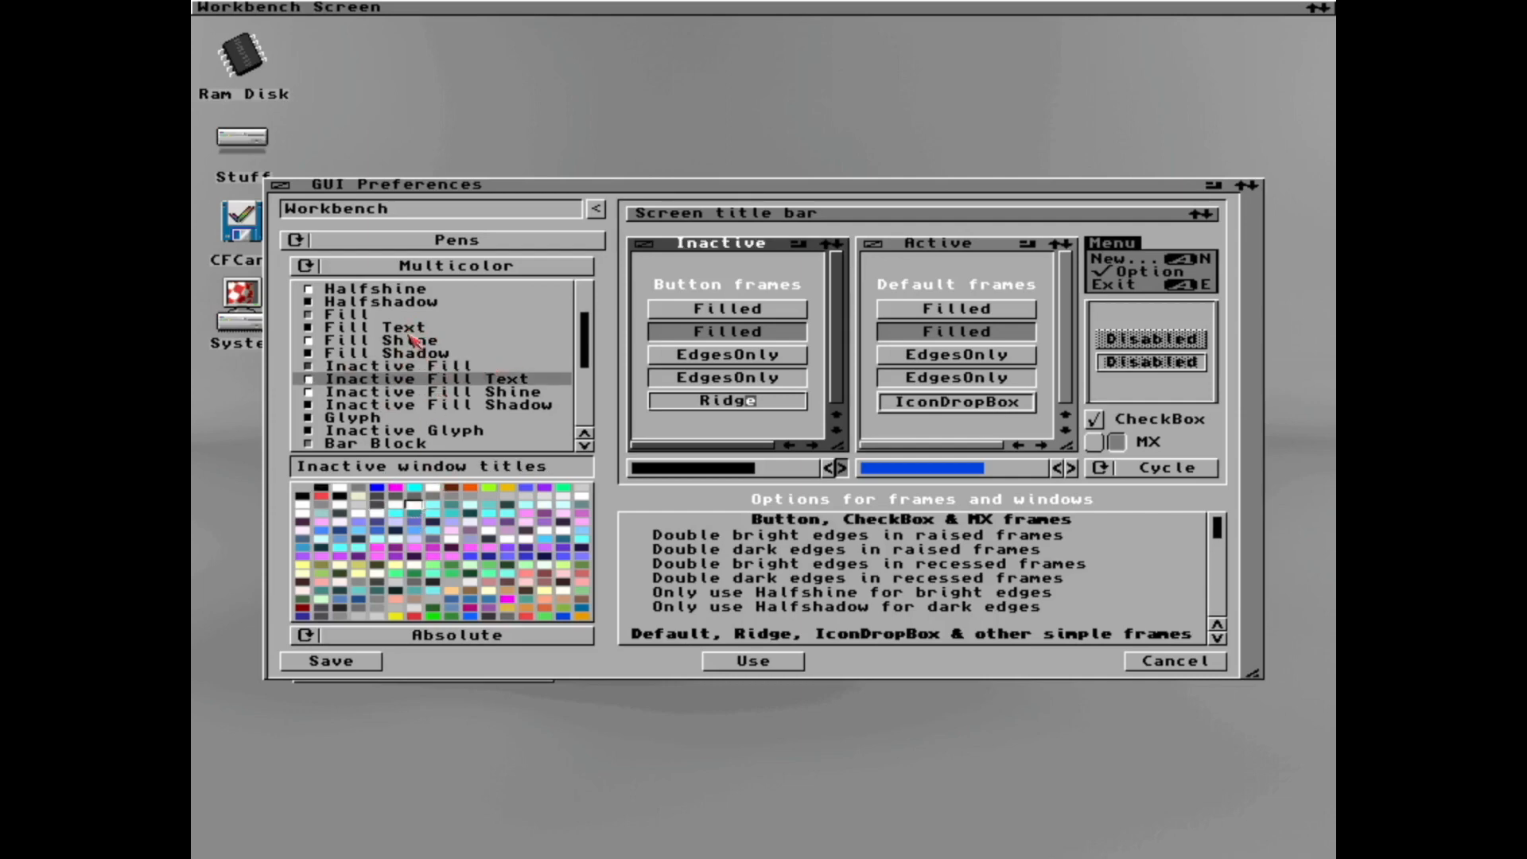
mouse_move(586, 358)
mouse_down()
mouse_move(588, 316)
mouse_move(597, 362)
mouse_up()
Set the Fill pen to grey, brighten Fill Text, and save the GUI settings.
click(358, 315)
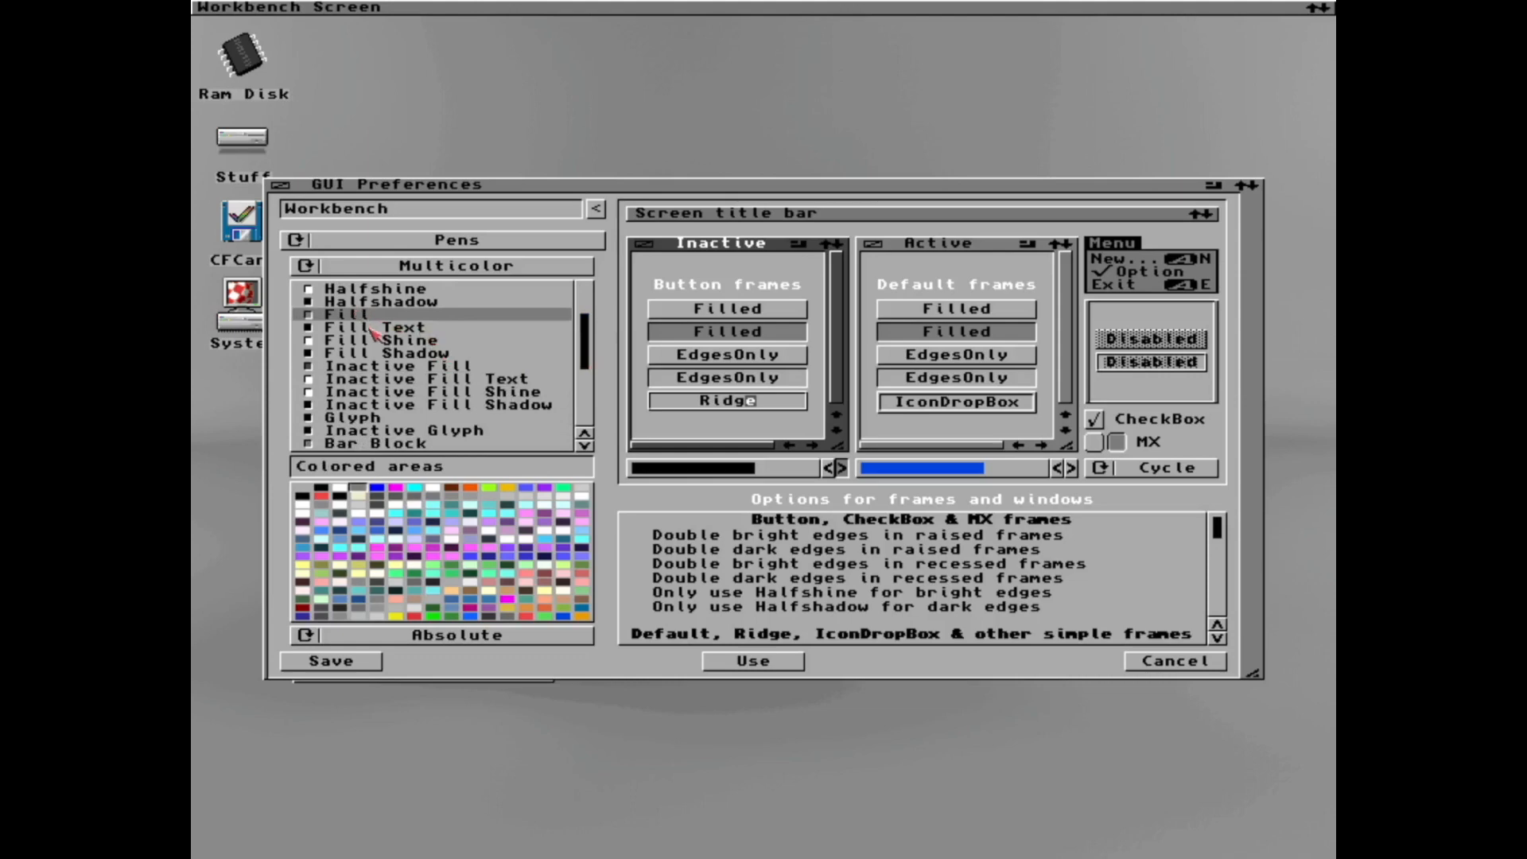
click(323, 492)
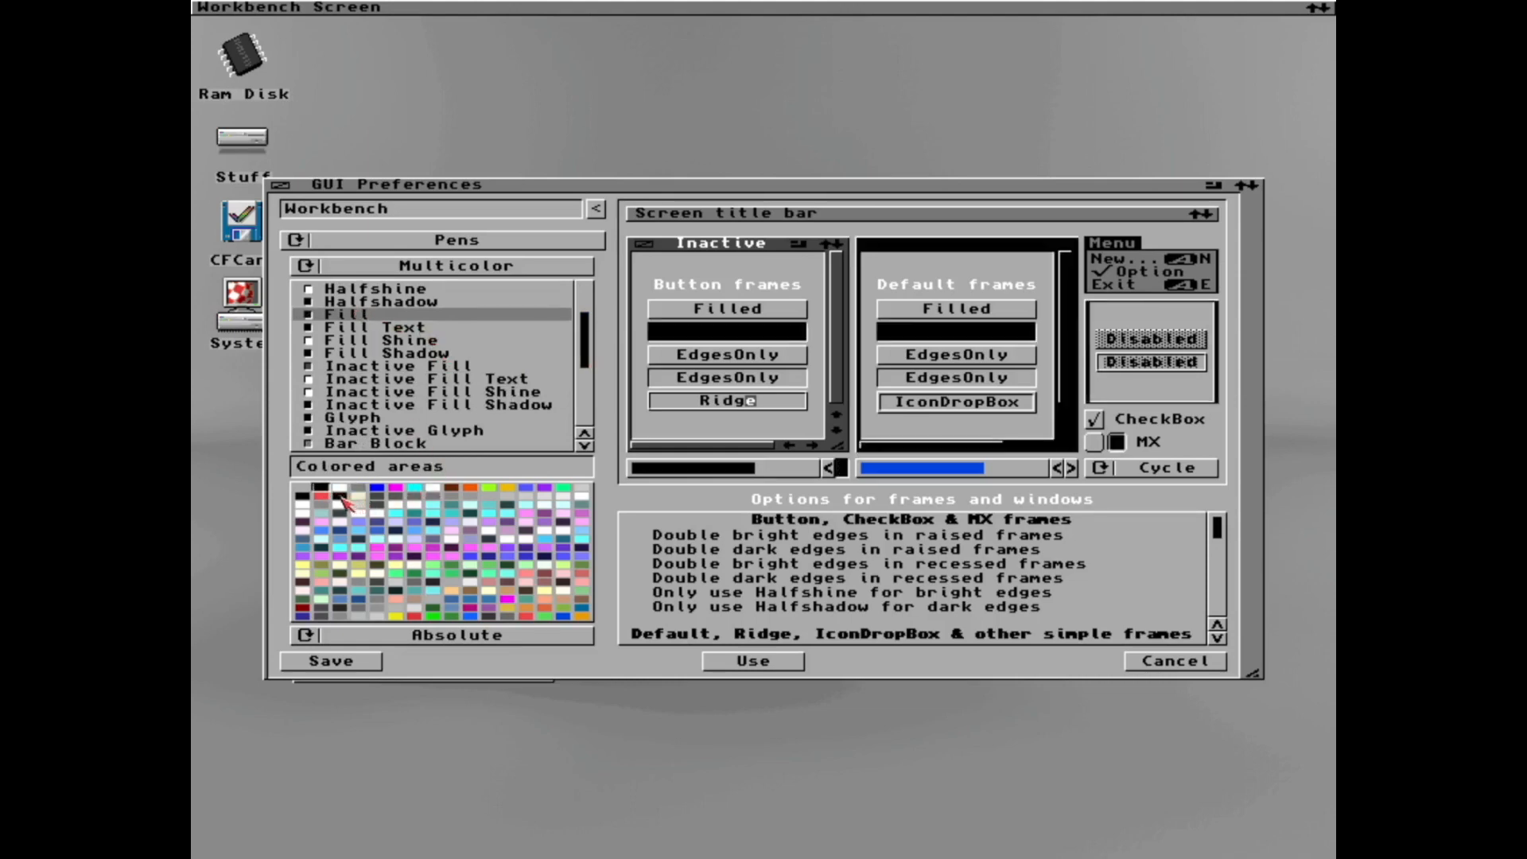
click(340, 497)
click(382, 500)
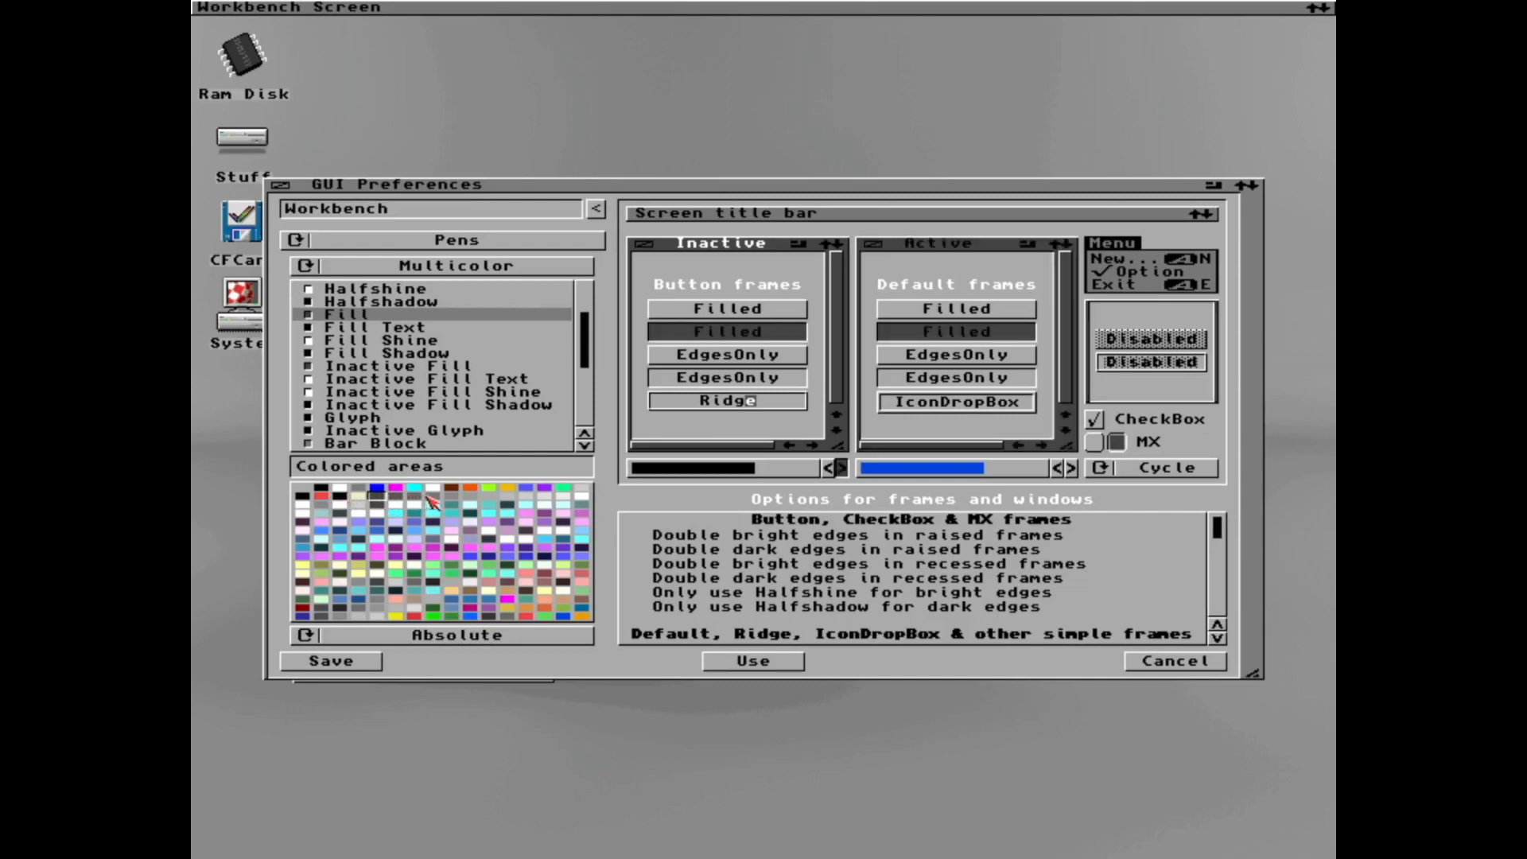
click(451, 497)
click(436, 501)
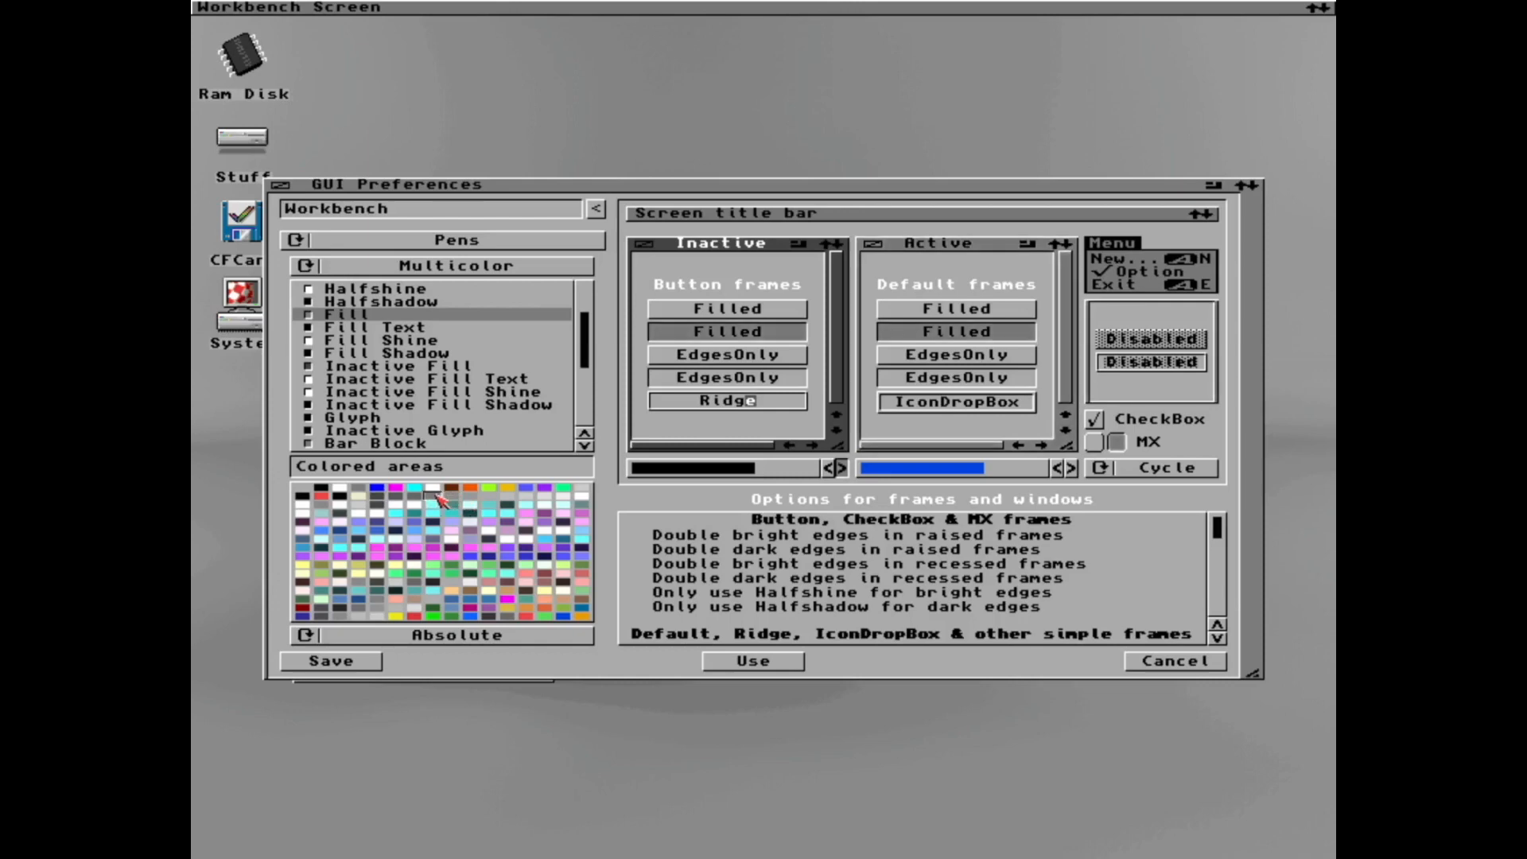
click(405, 329)
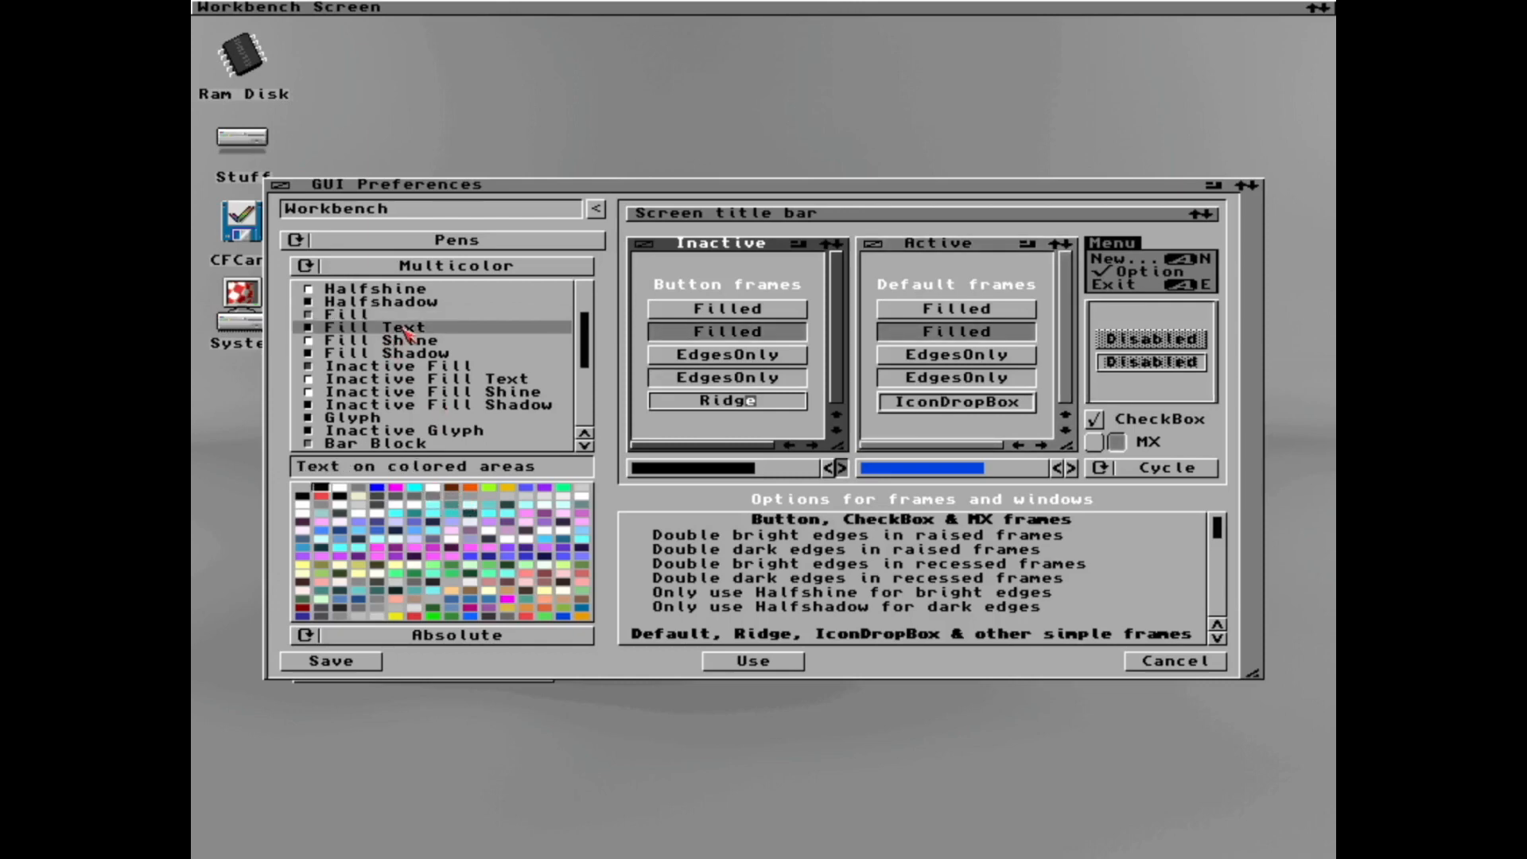
click(437, 501)
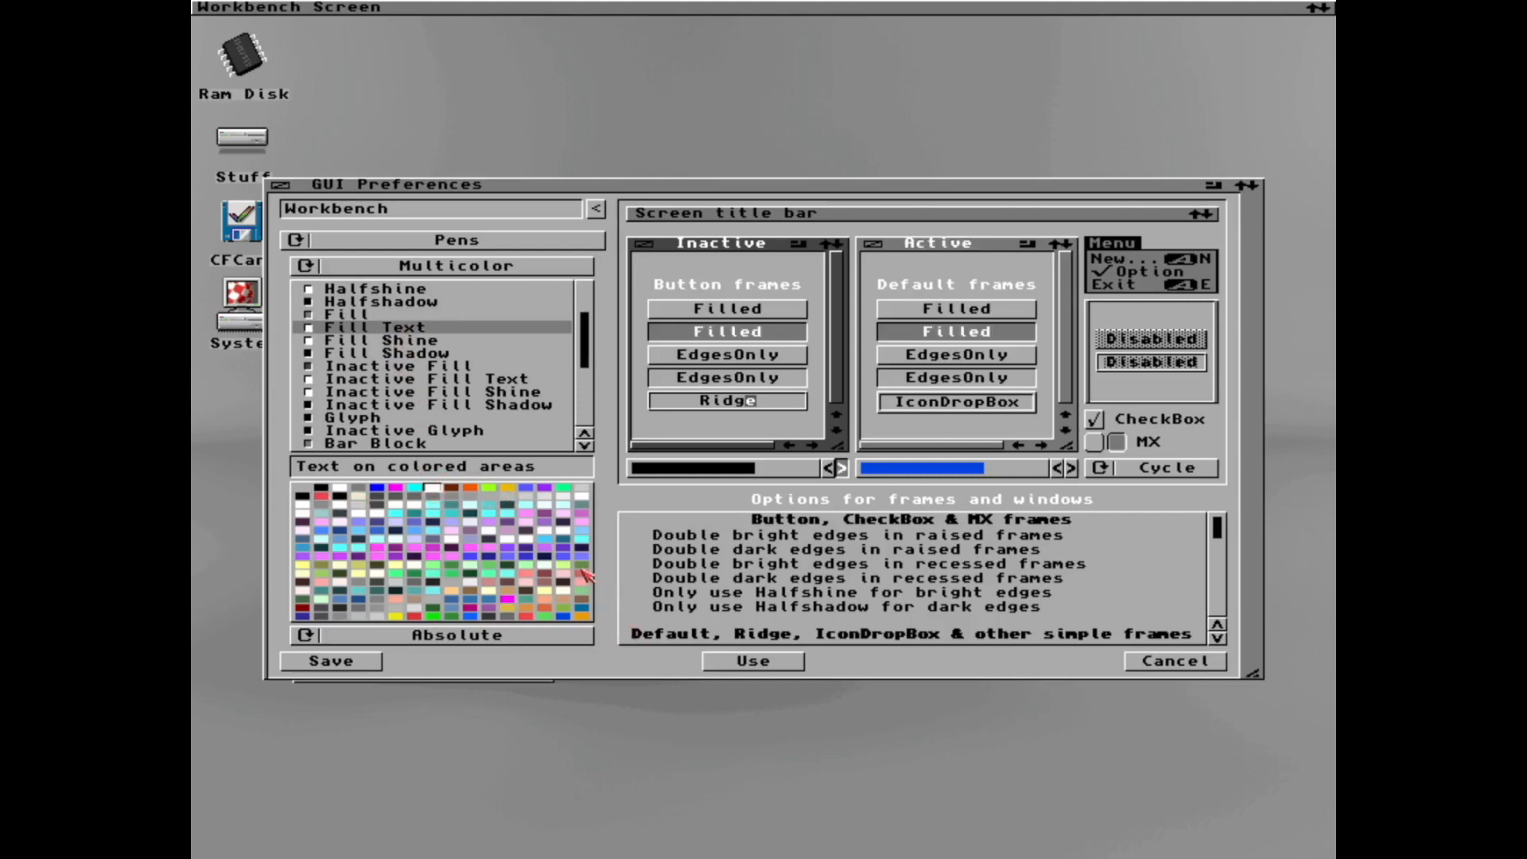
click(334, 660)
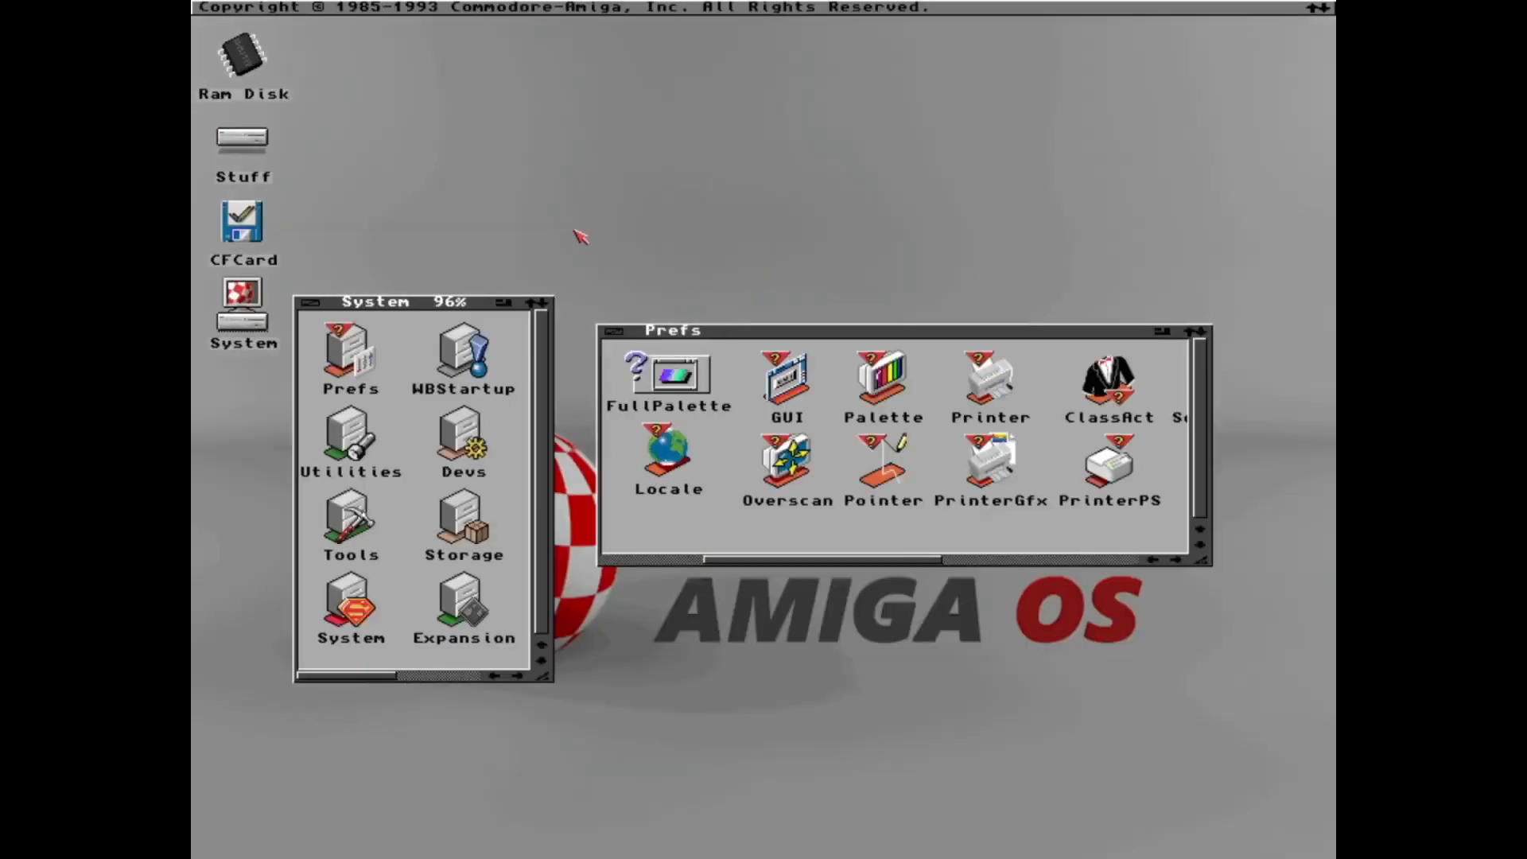
Close and reopen the System and Prefs drawers, enlarging Prefs to show all icons.
click(435, 305)
mouse_move(436, 304)
mouse_down()
mouse_move(717, 155)
mouse_move(447, 225)
mouse_up()
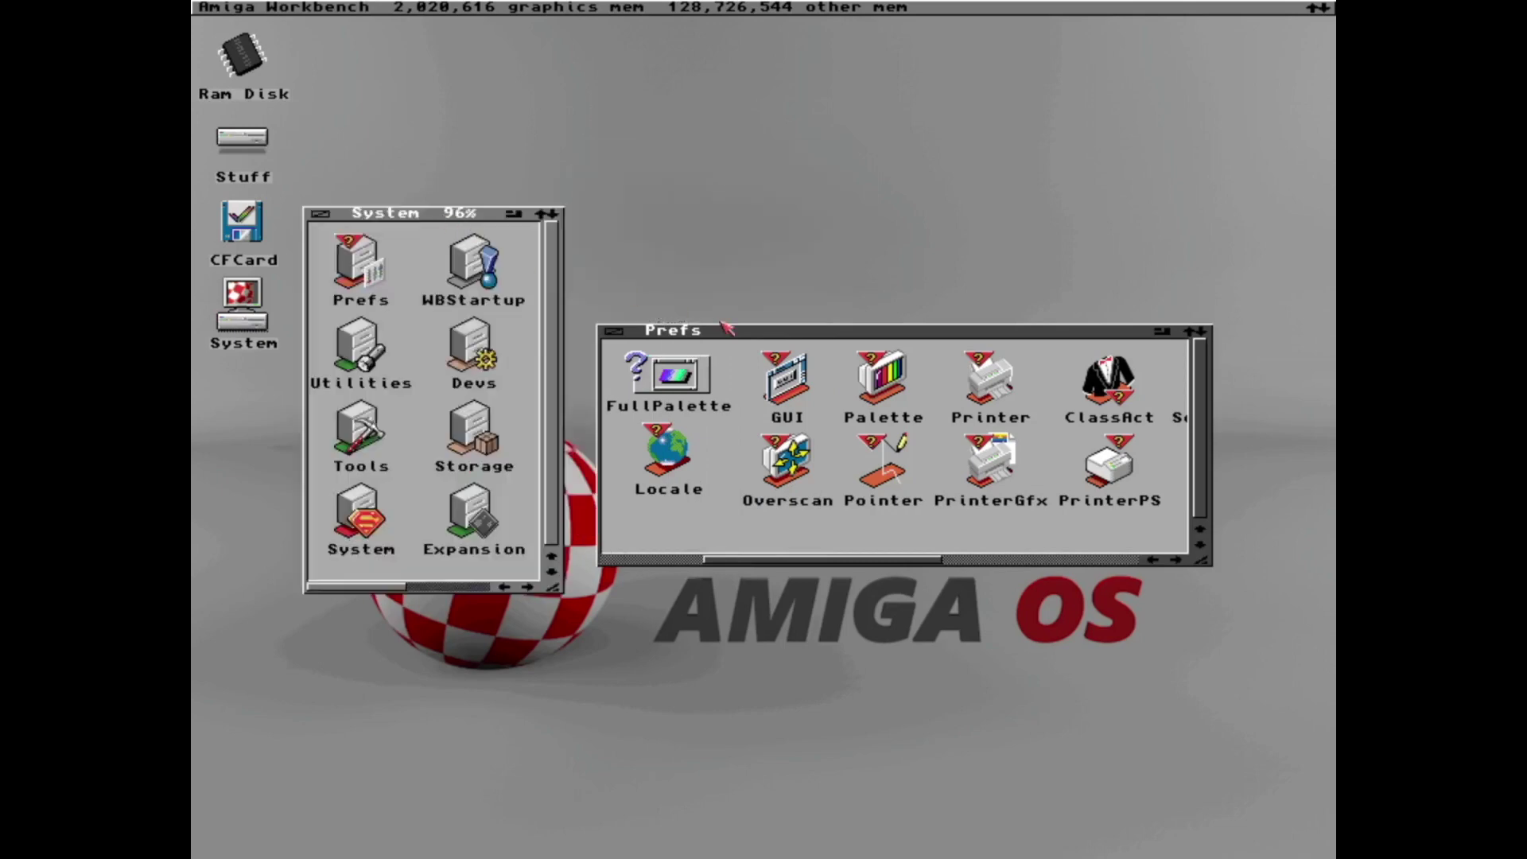
click(611, 333)
click(317, 214)
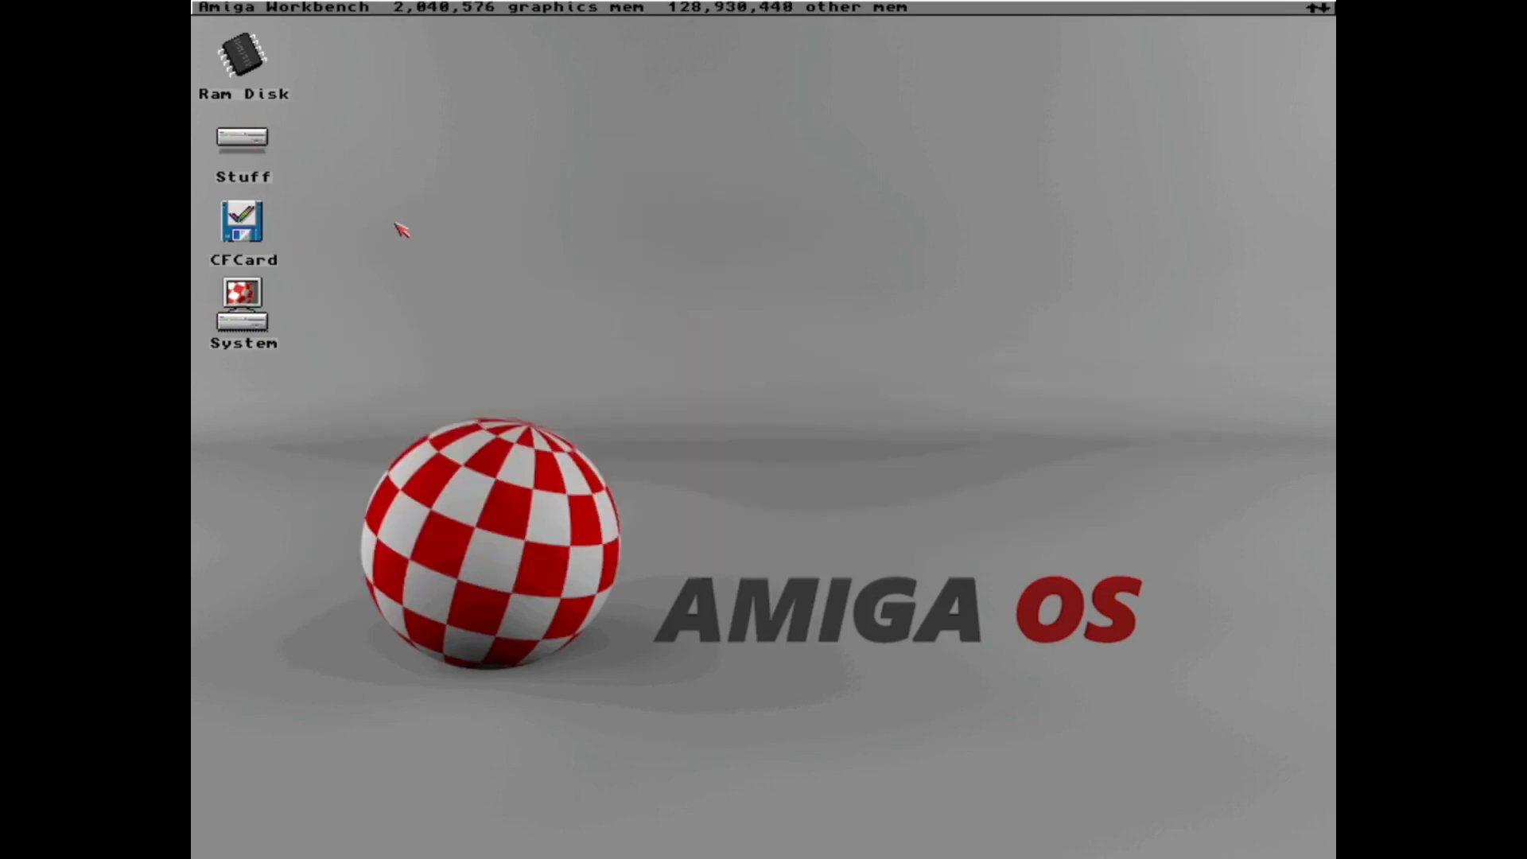
double_click(249, 306)
double_click(373, 272)
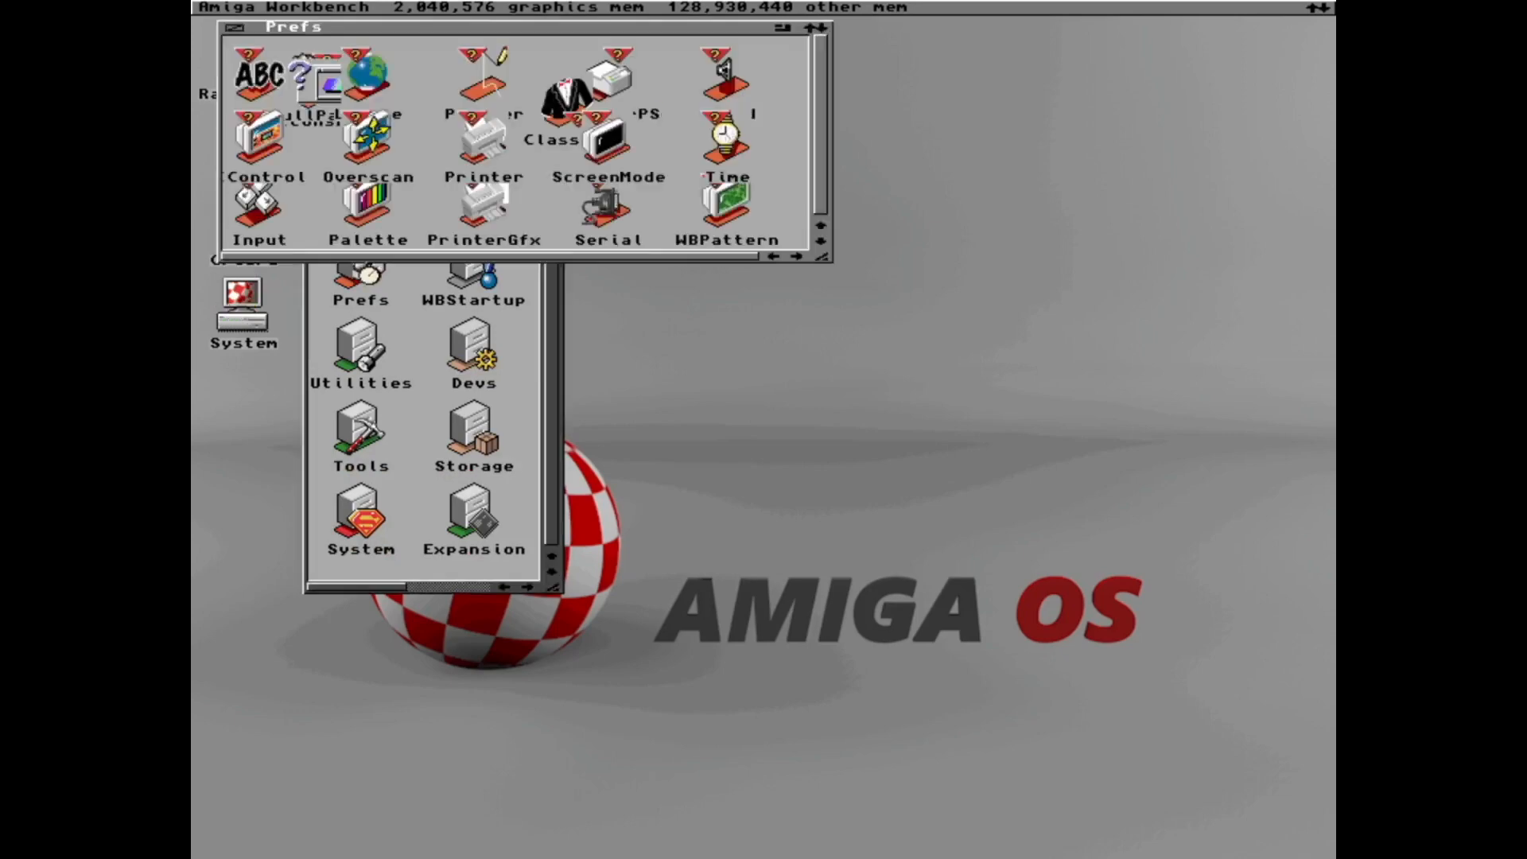
drag(823, 256, 831, 482)
right_click(298, 10)
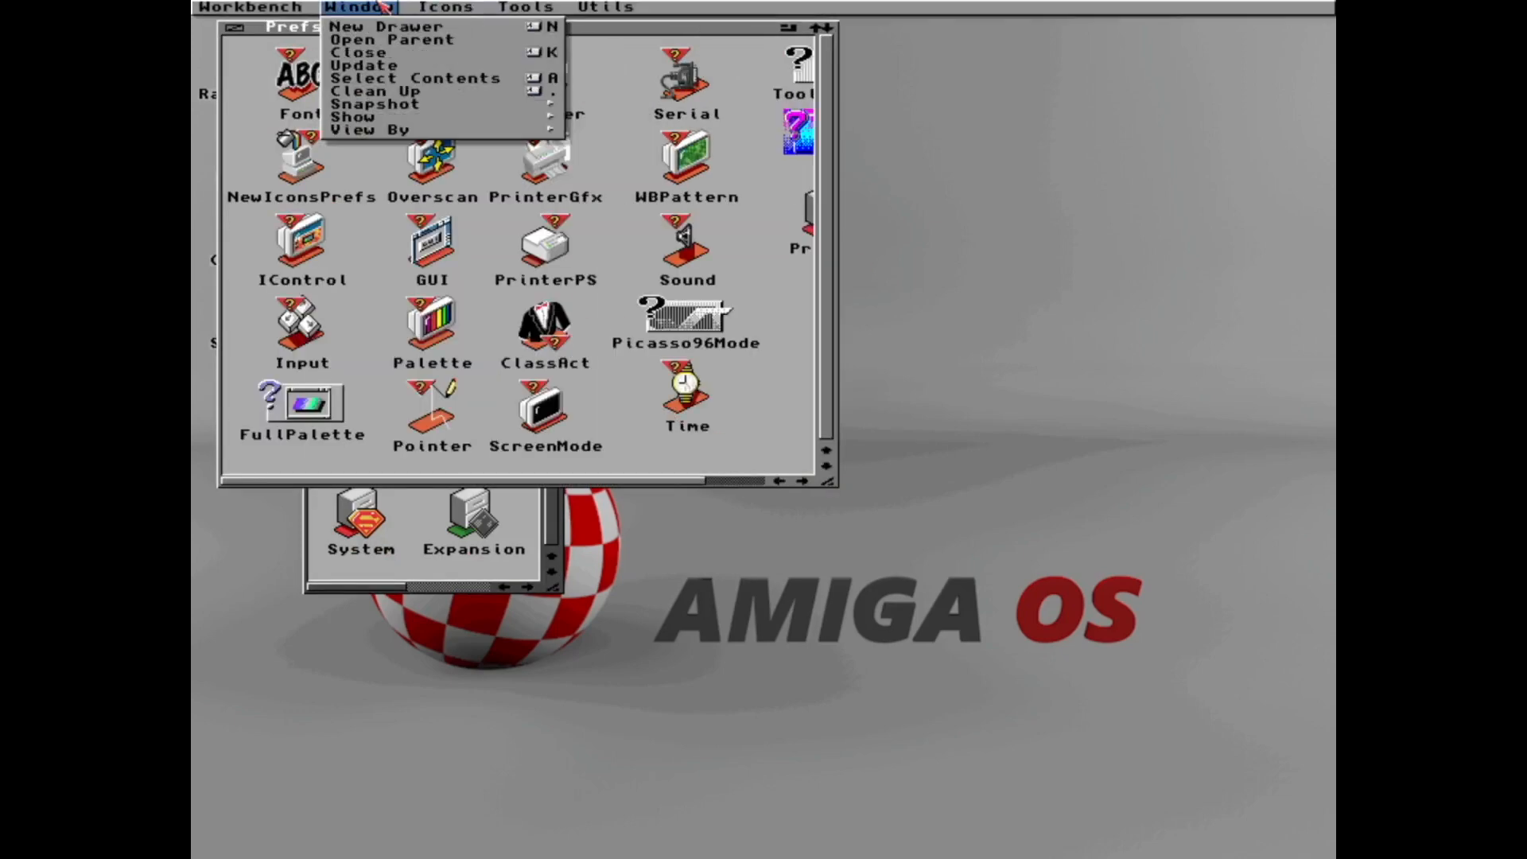
drag(252, 34, 639, 268)
In WBPattern set the backdrop picture to face.iff, save, and close both drawers.
double_click(1071, 400)
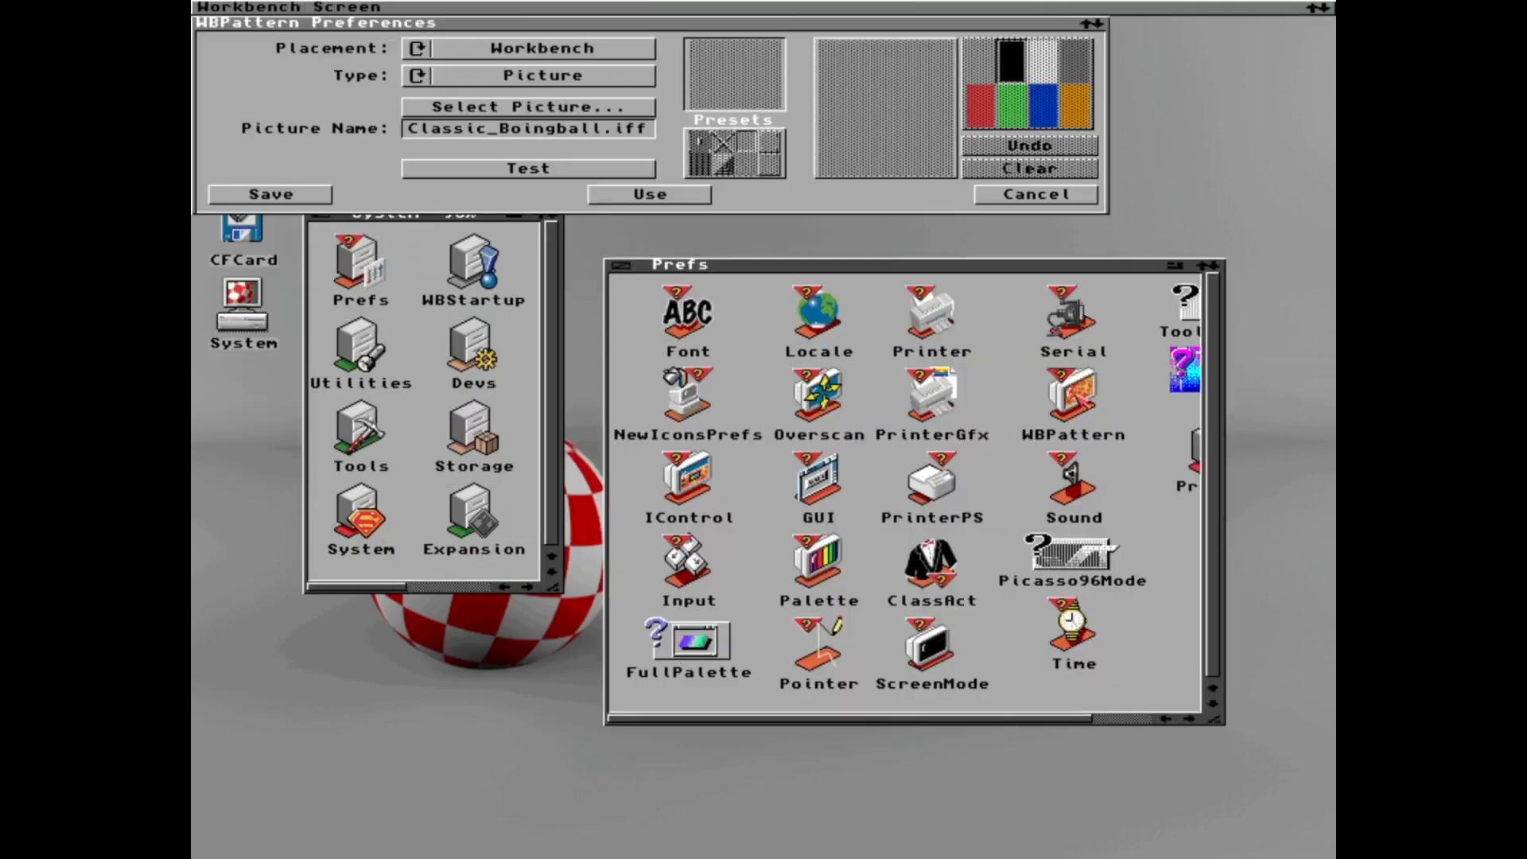
click(555, 120)
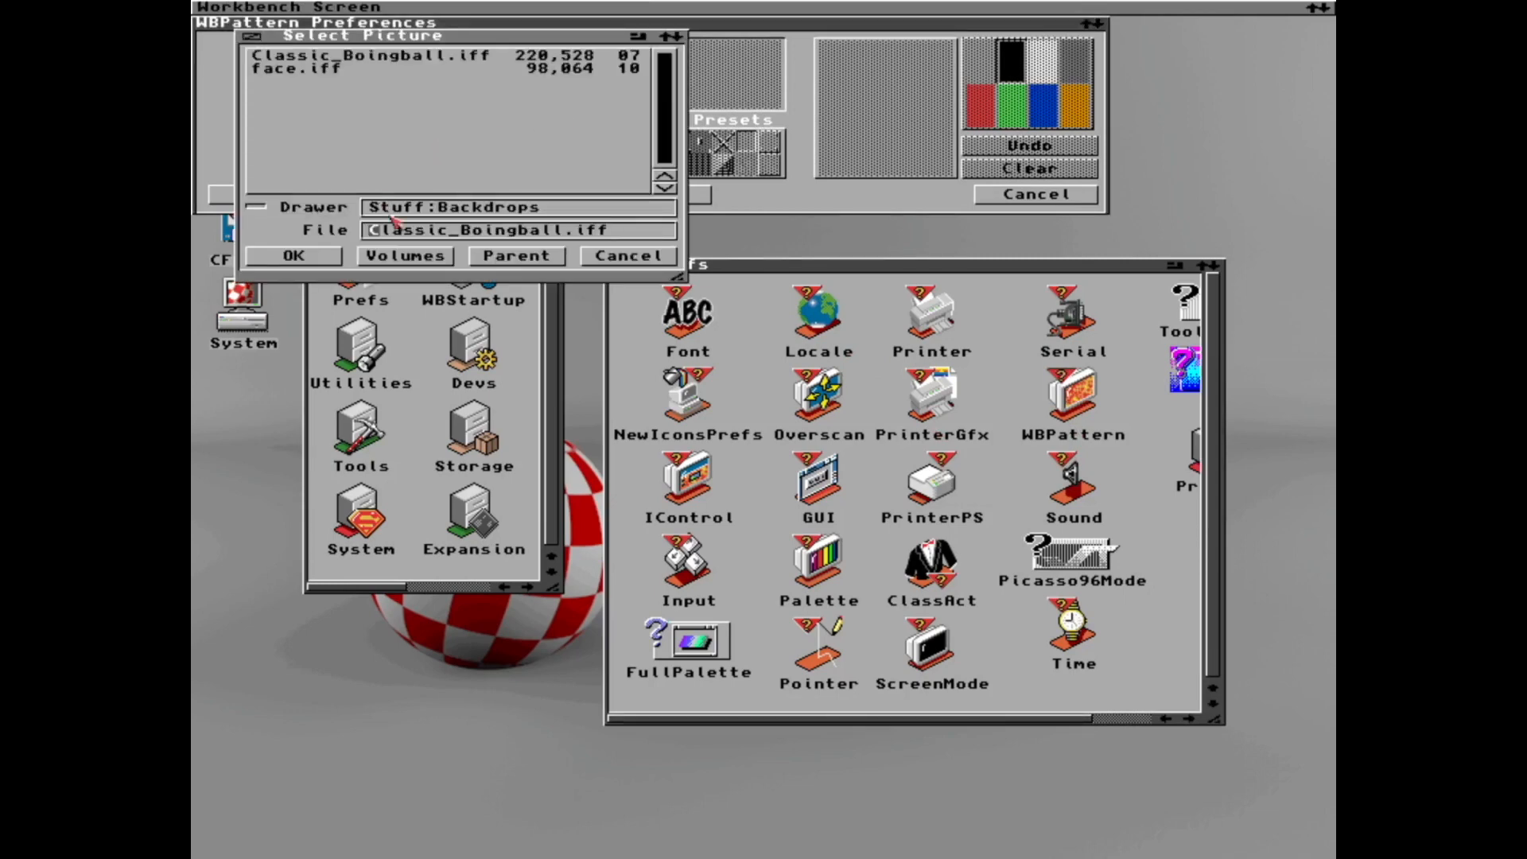
double_click(298, 68)
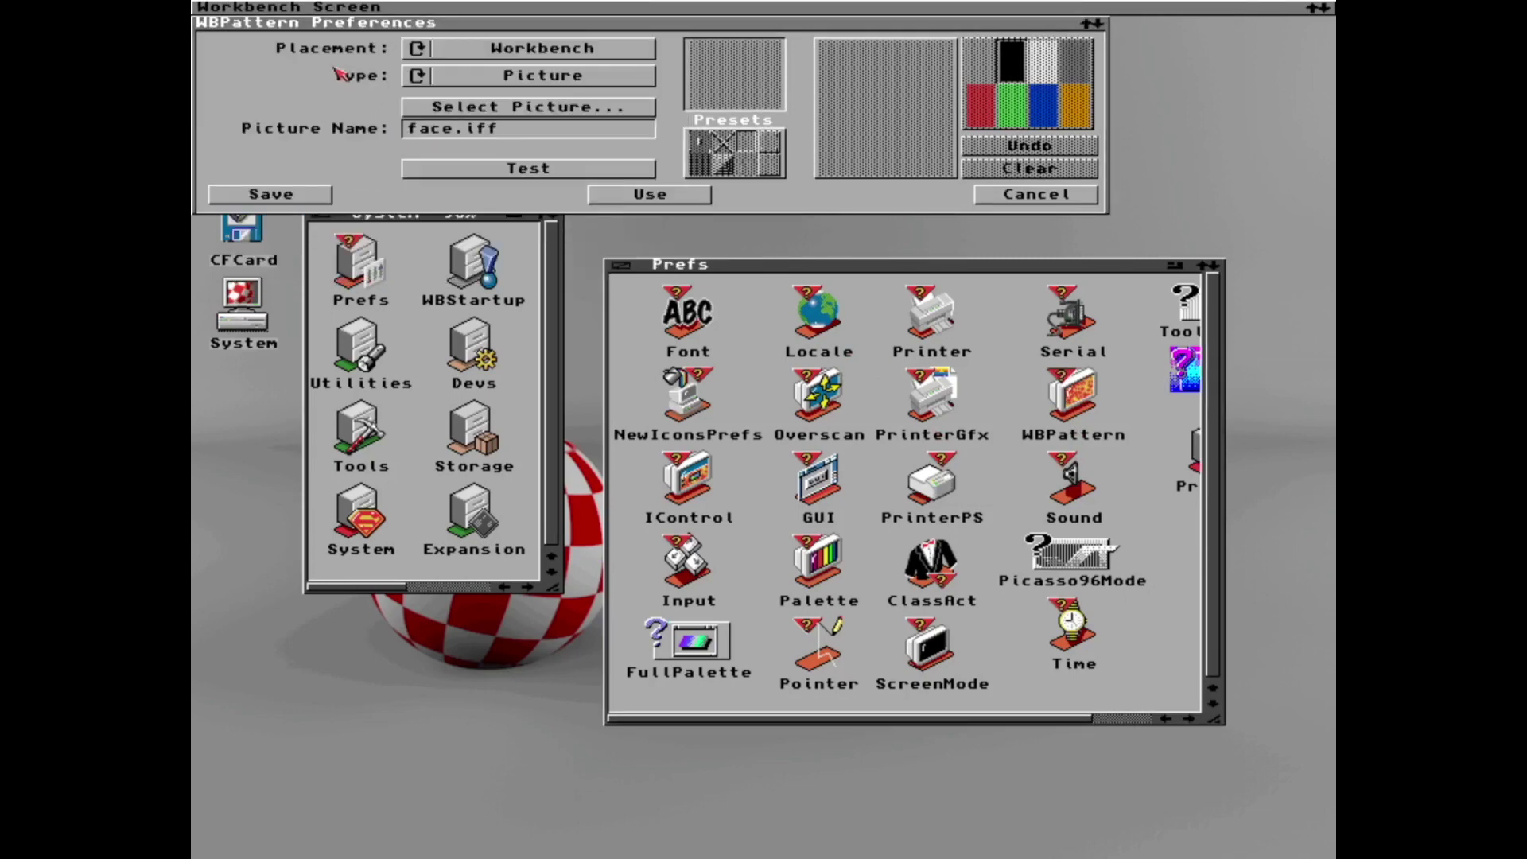
click(290, 196)
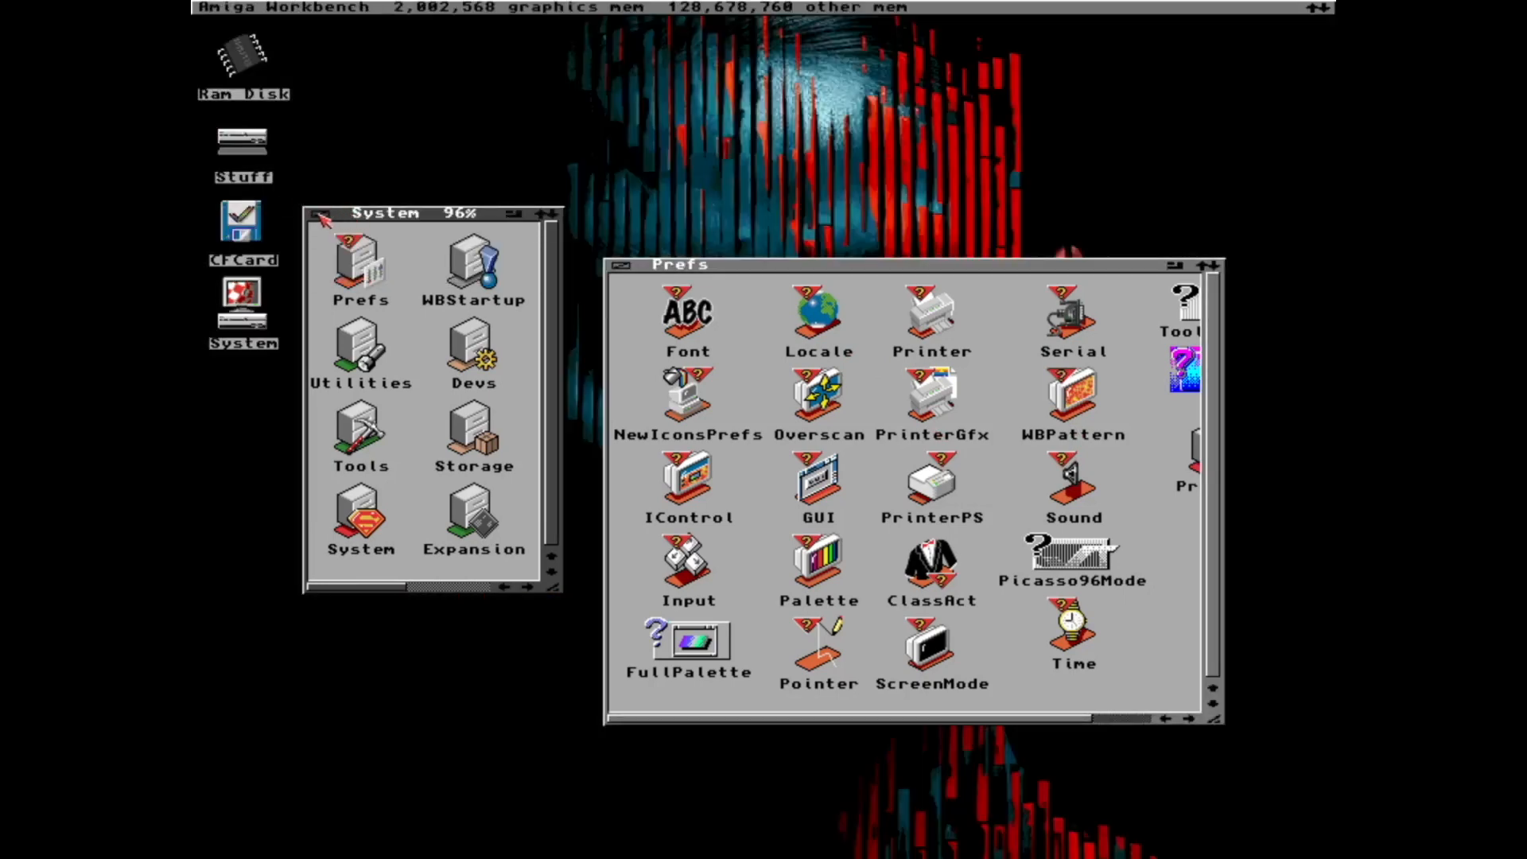
click(319, 214)
click(620, 266)
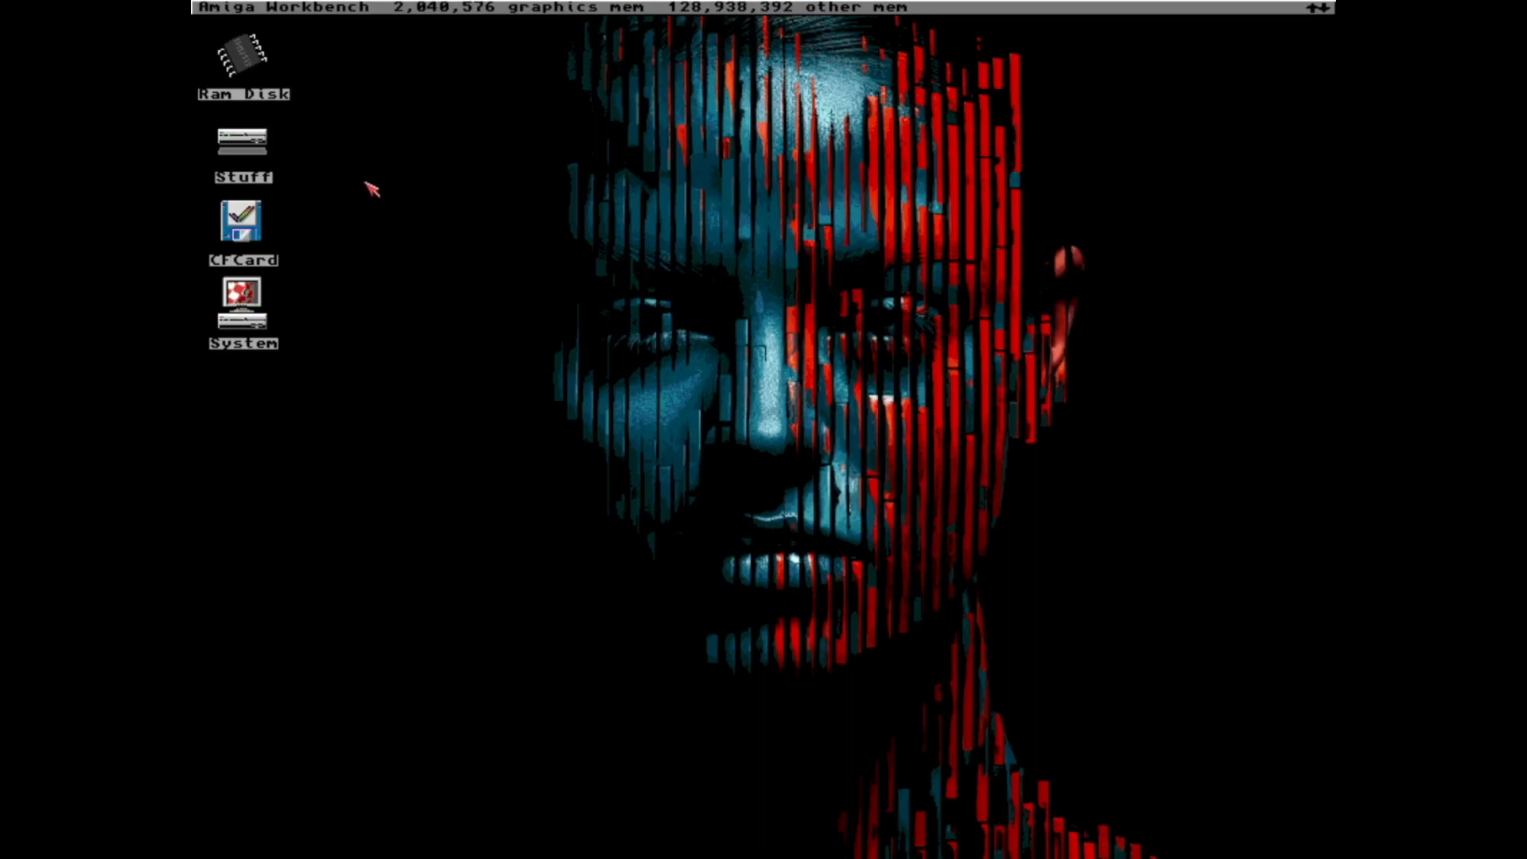
Run wbpattern via Execute Command and save Classic_Boingball.iff as the backdrop.
right_click(308, 10)
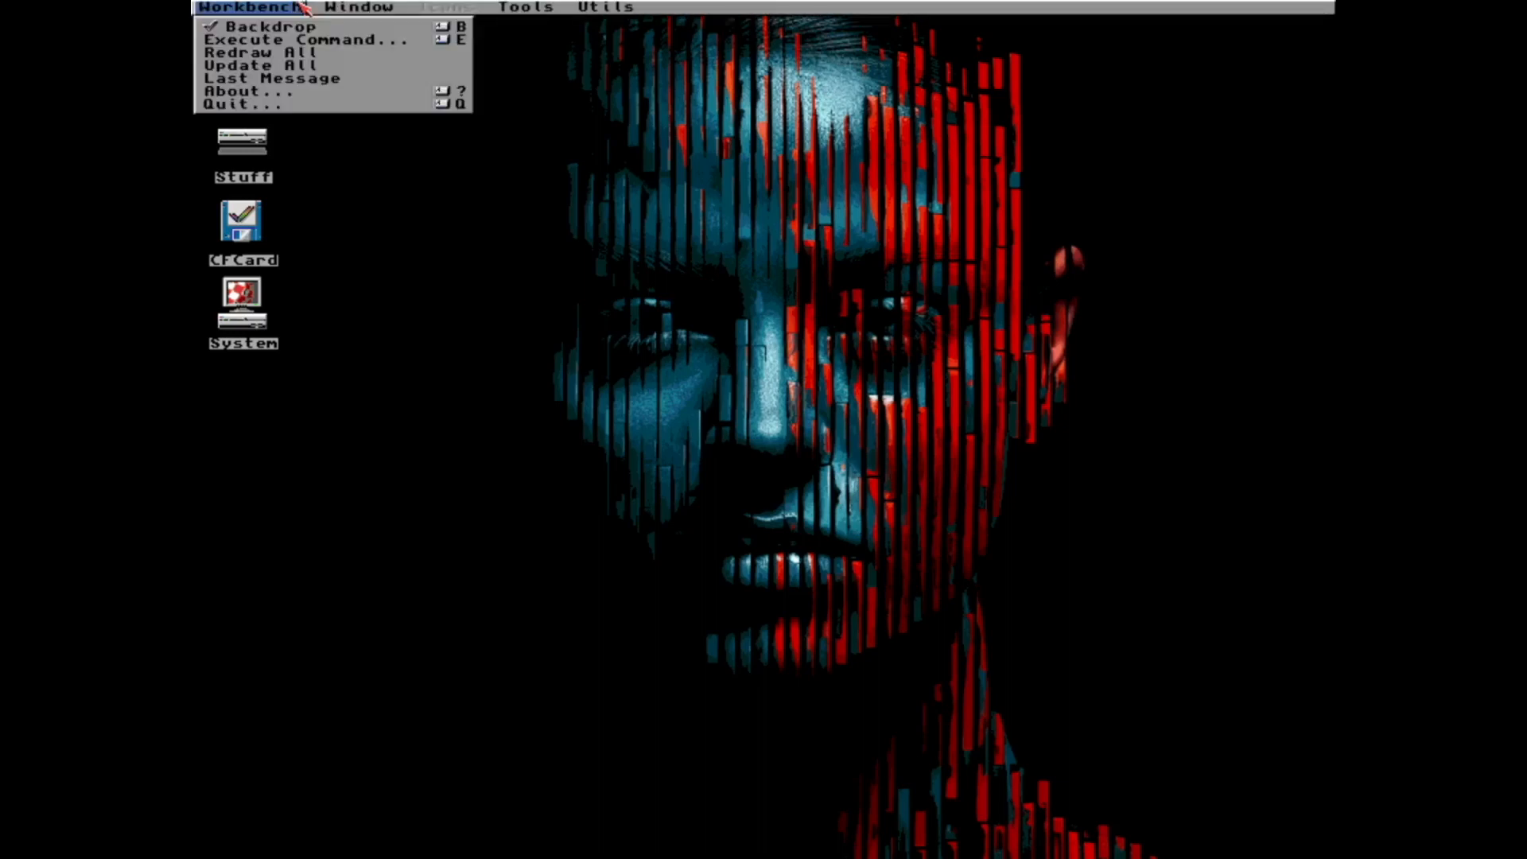
click(306, 39)
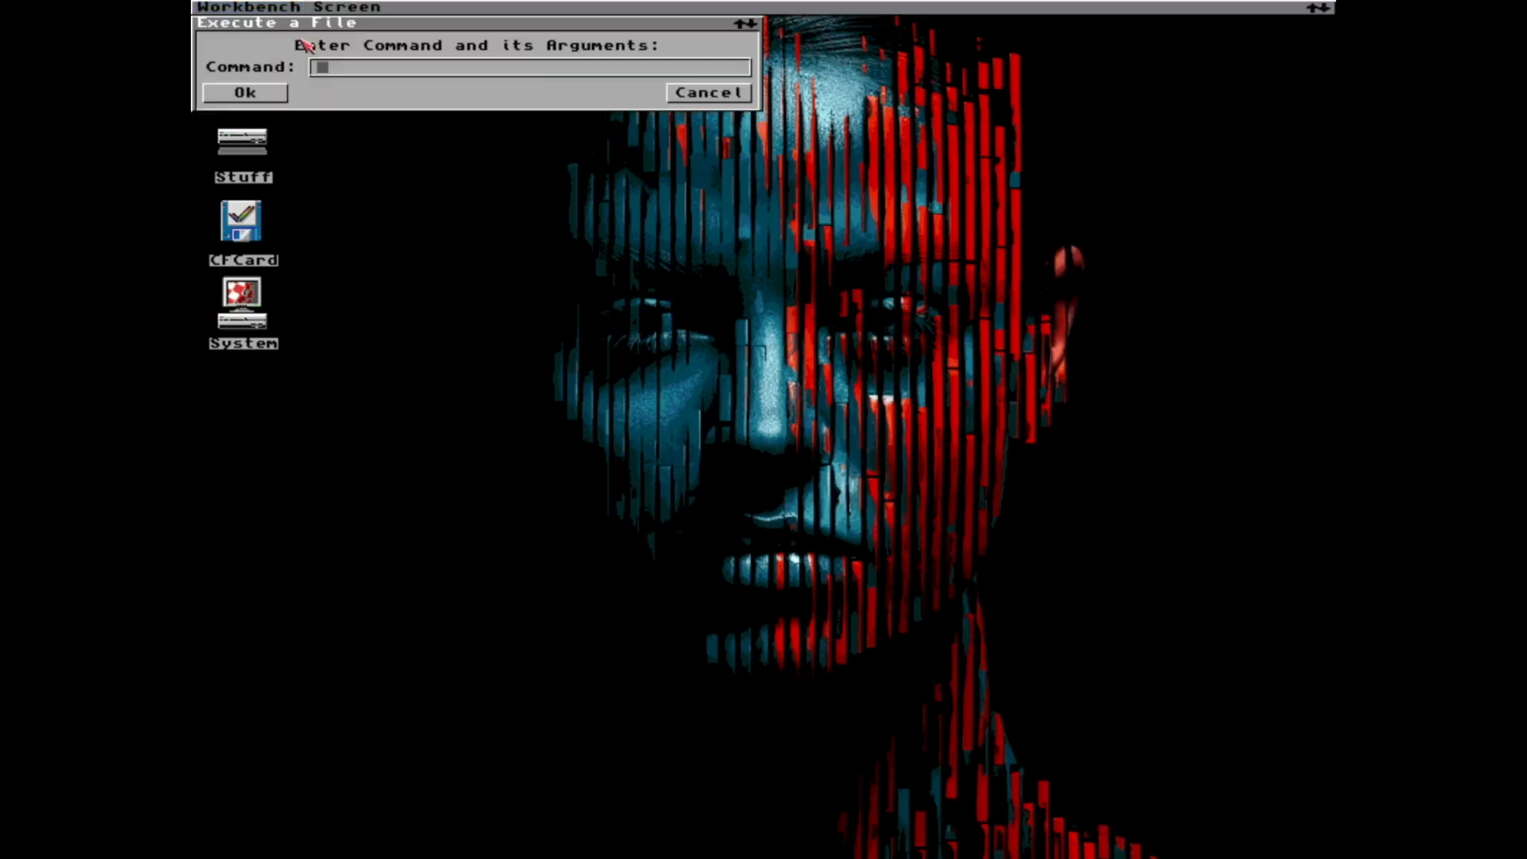
text(wbpattern)
key(Return)
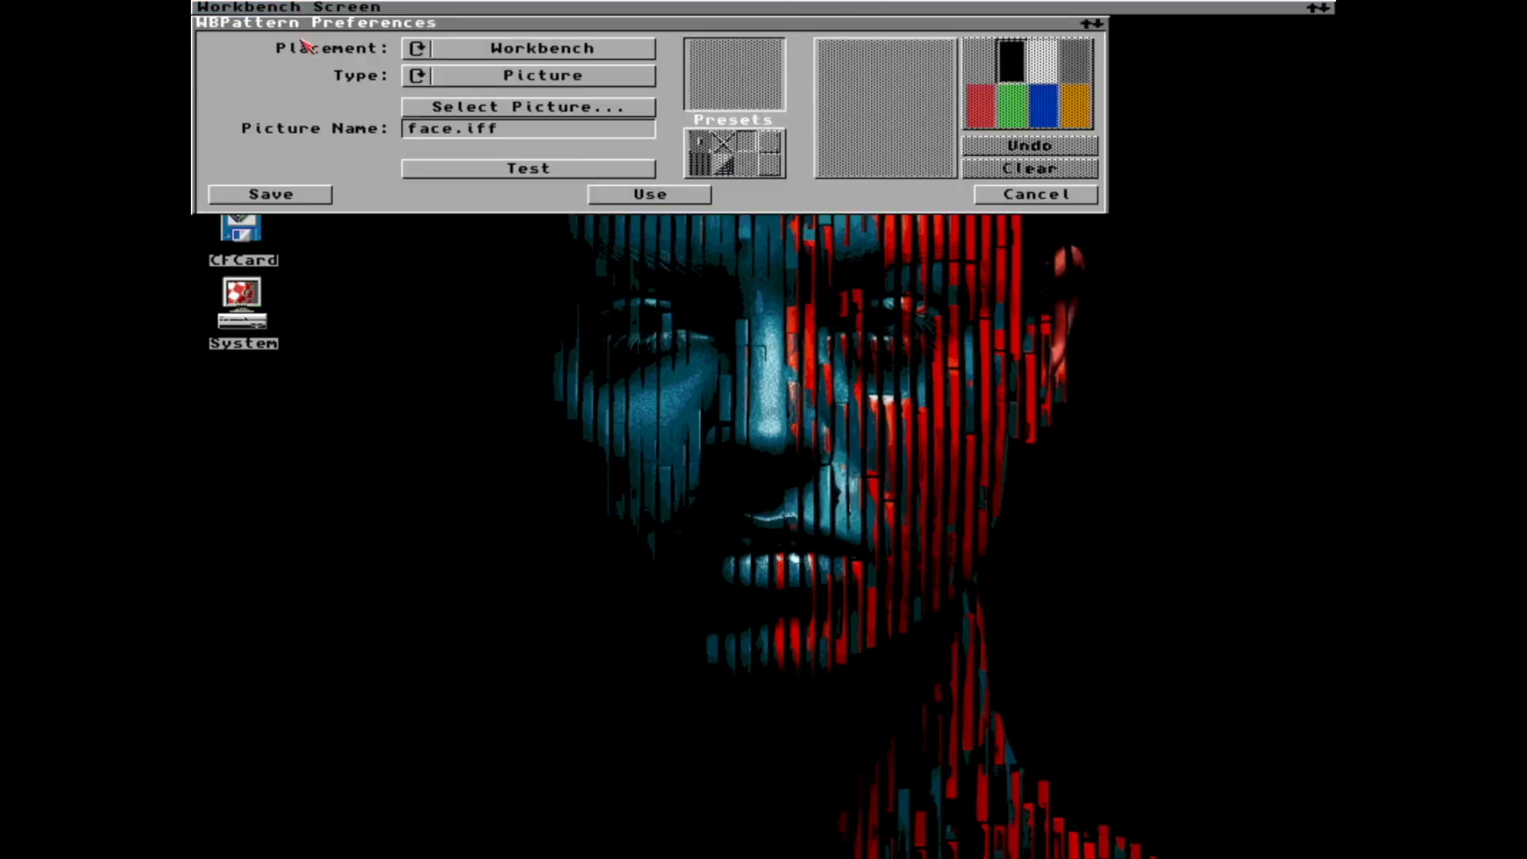
click(507, 106)
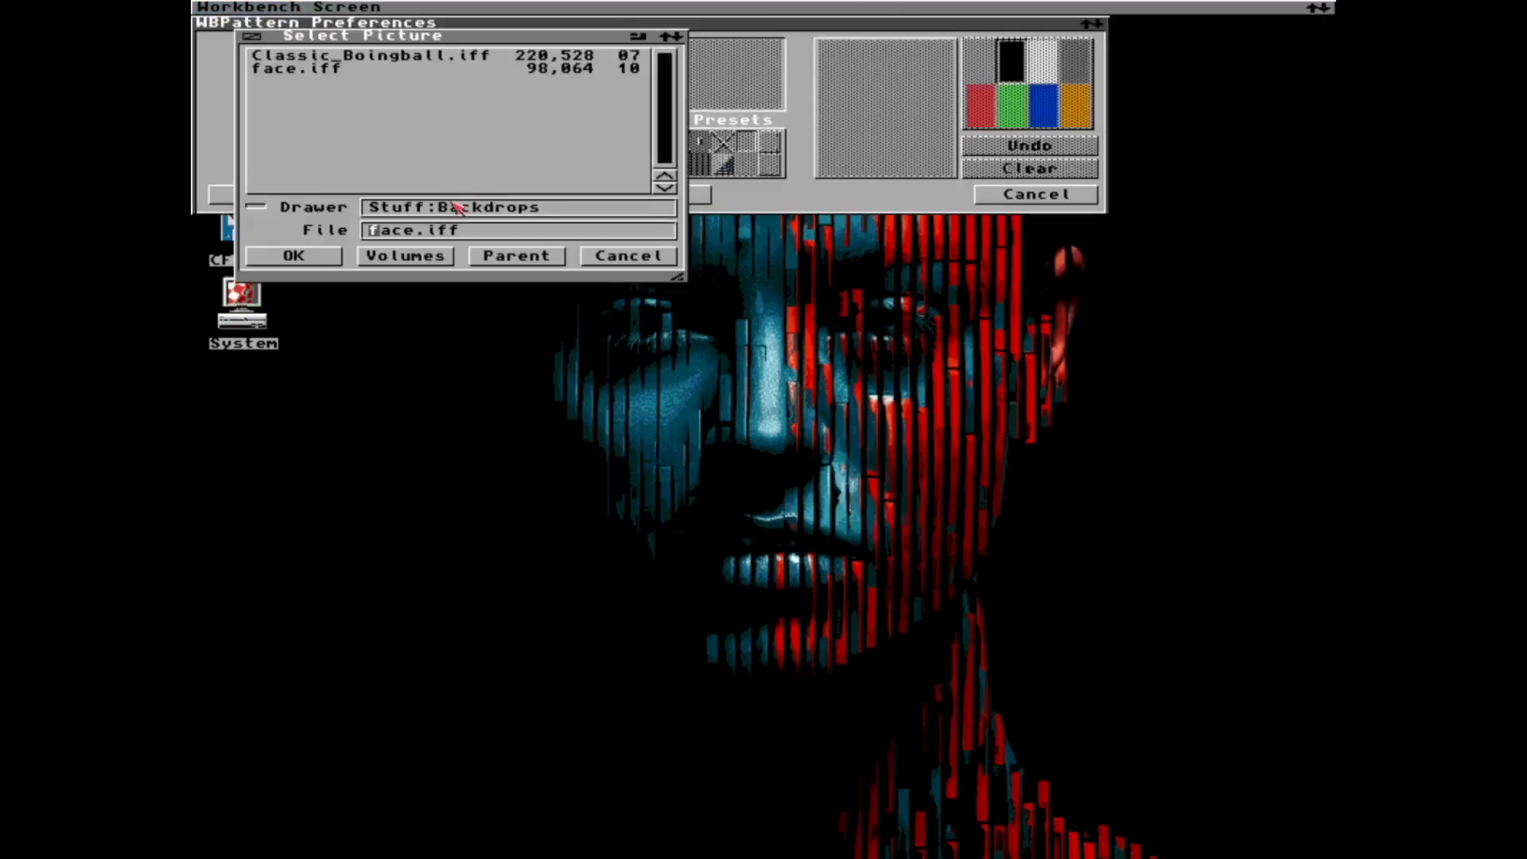
double_click(385, 57)
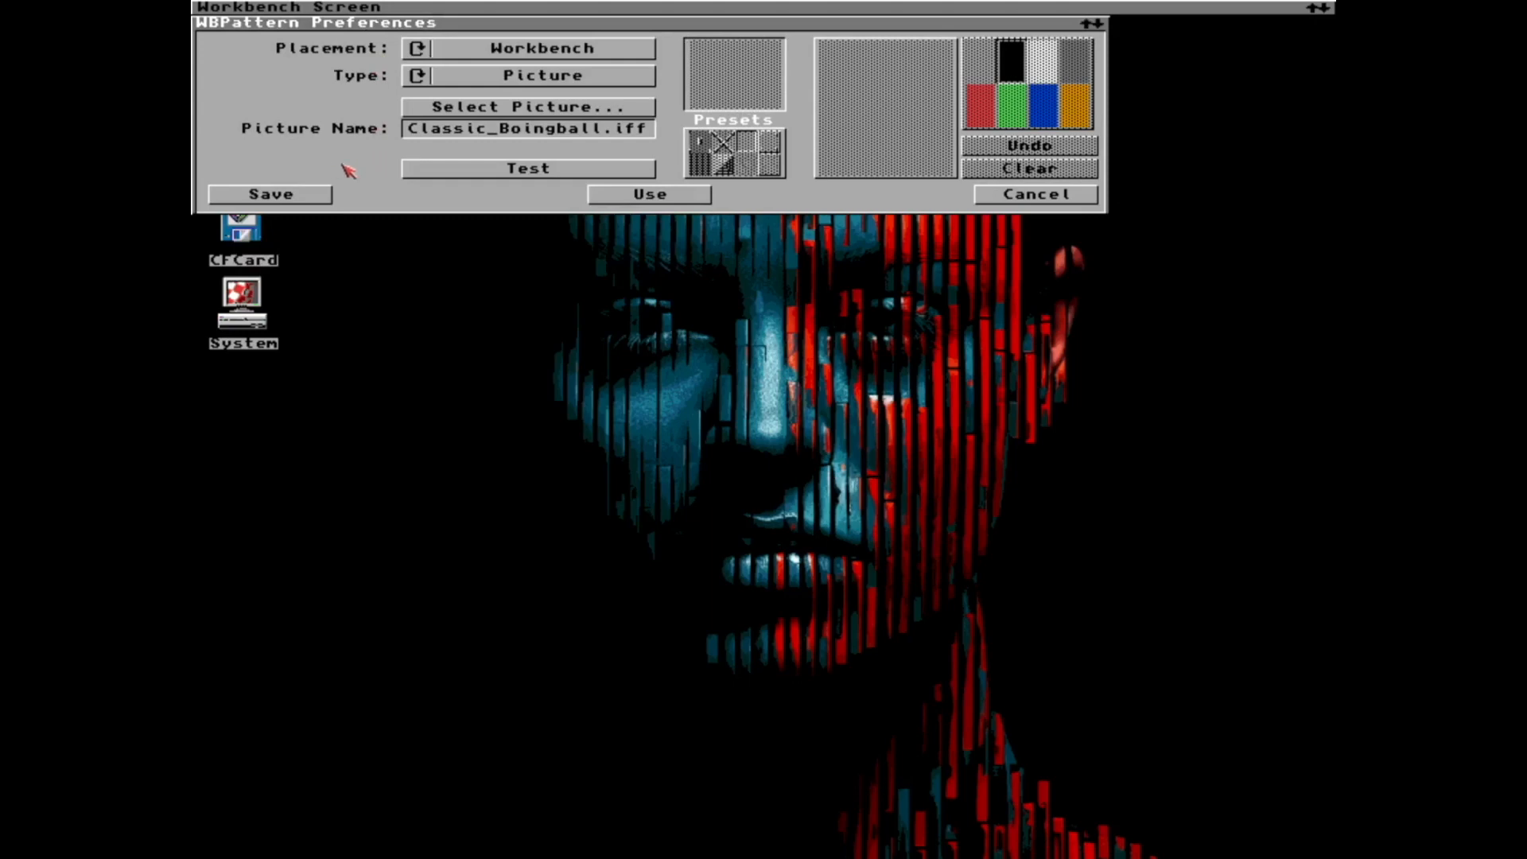
click(272, 193)
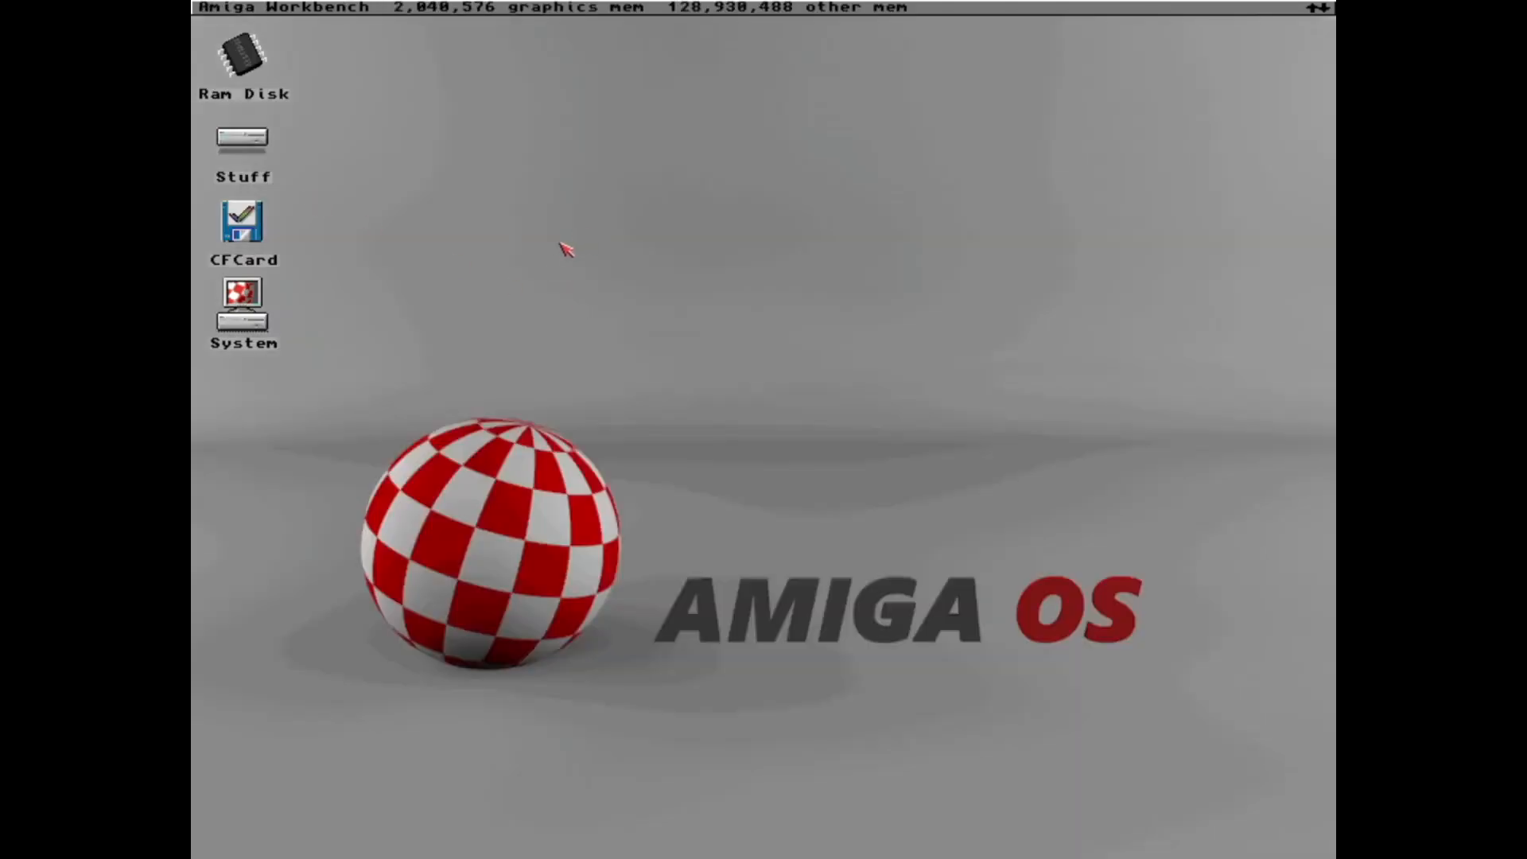
Open the System drawer and then its Utilities drawer.
double_click(243, 303)
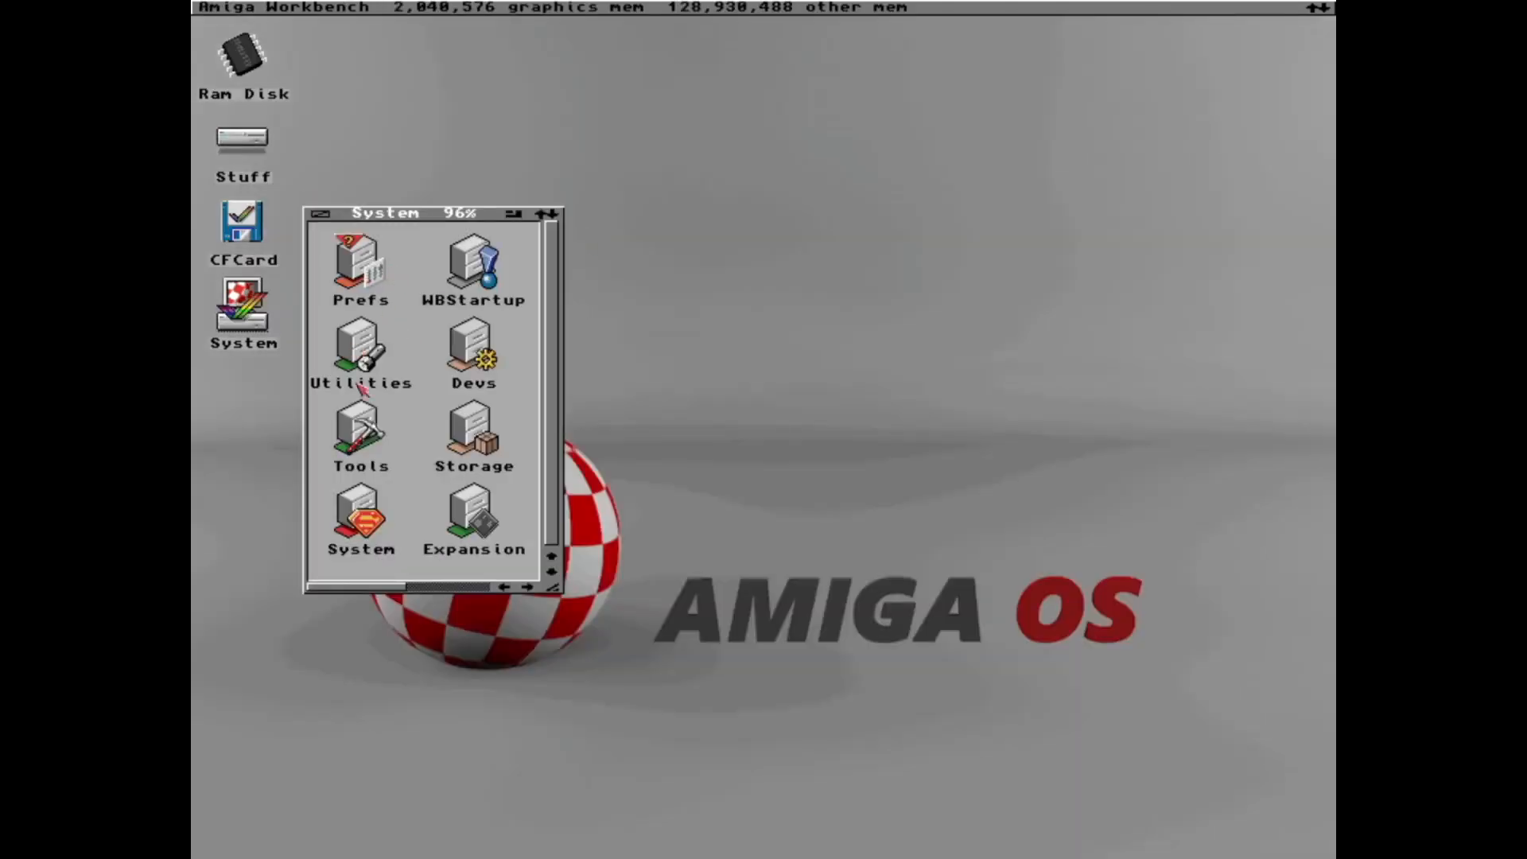
double_click(358, 359)
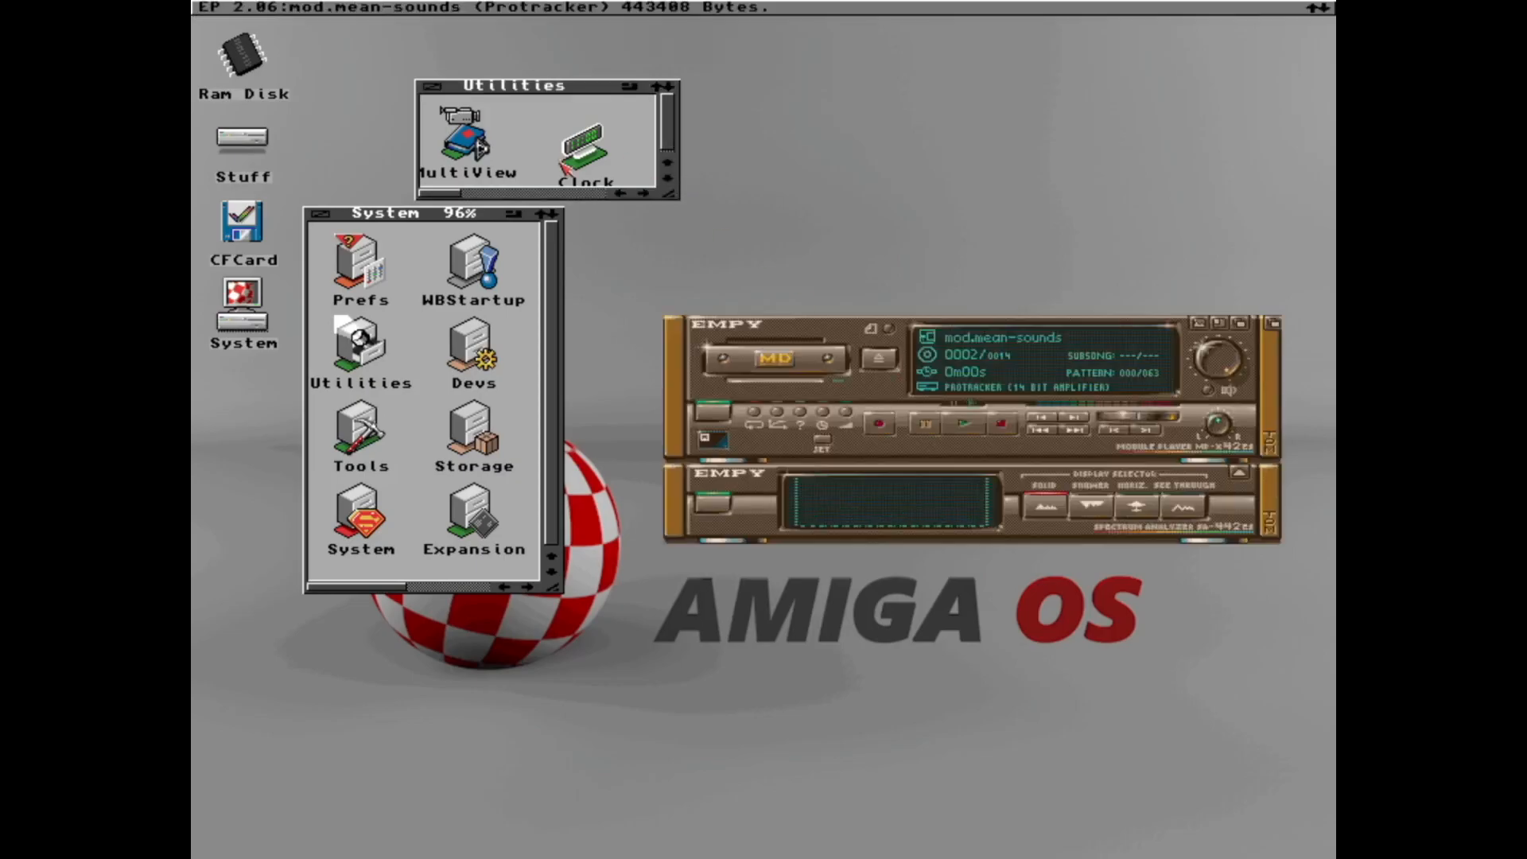